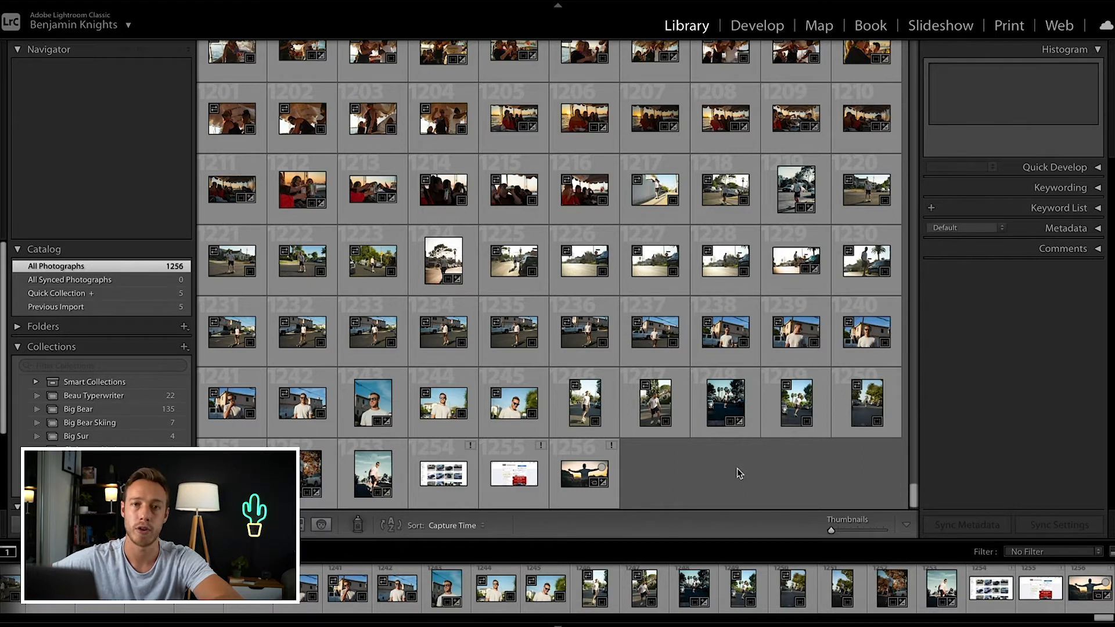
pyautogui.press('j')
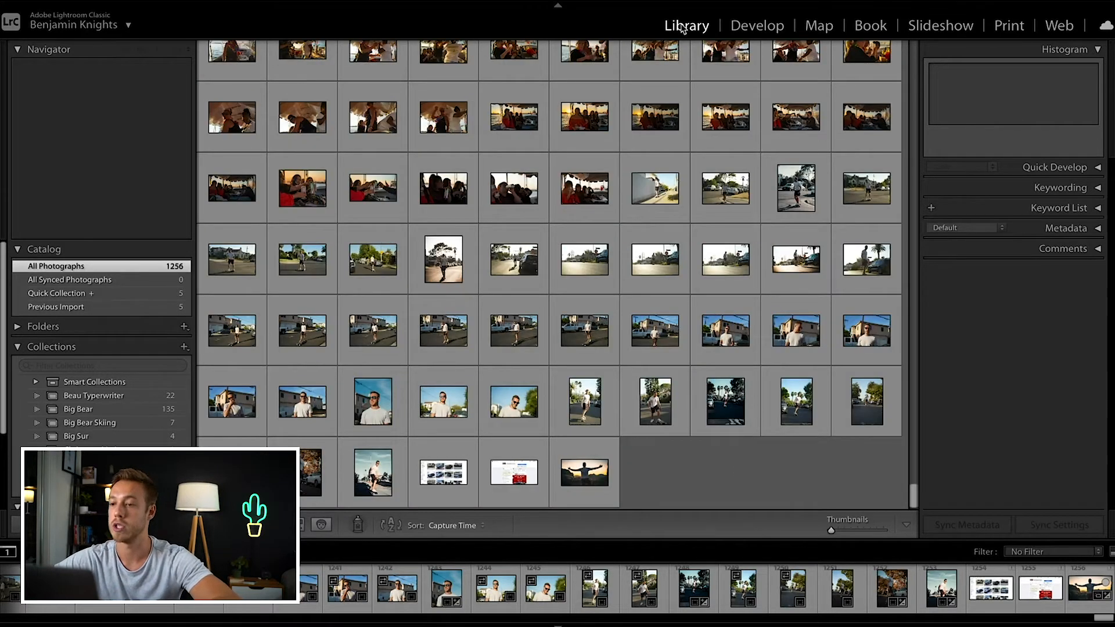
pyautogui.press('j')
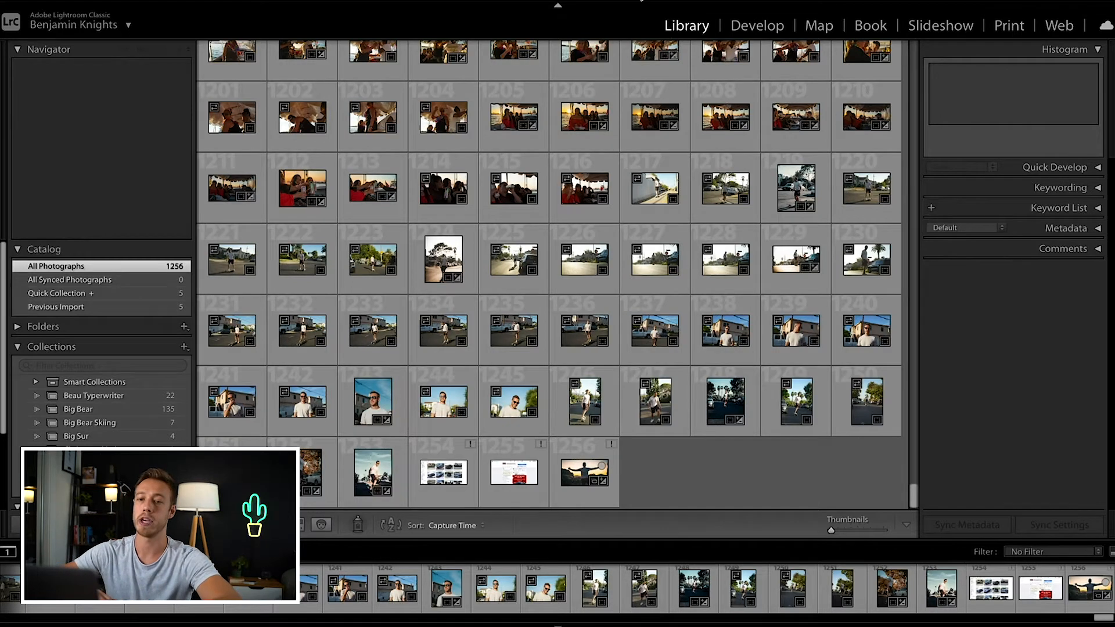
# Step: Import all photos from the RAW folder under San Diego x Blenders / Stills on Lacie 2, adding them to the catalog without moving them
pyautogui.click(129, 0)
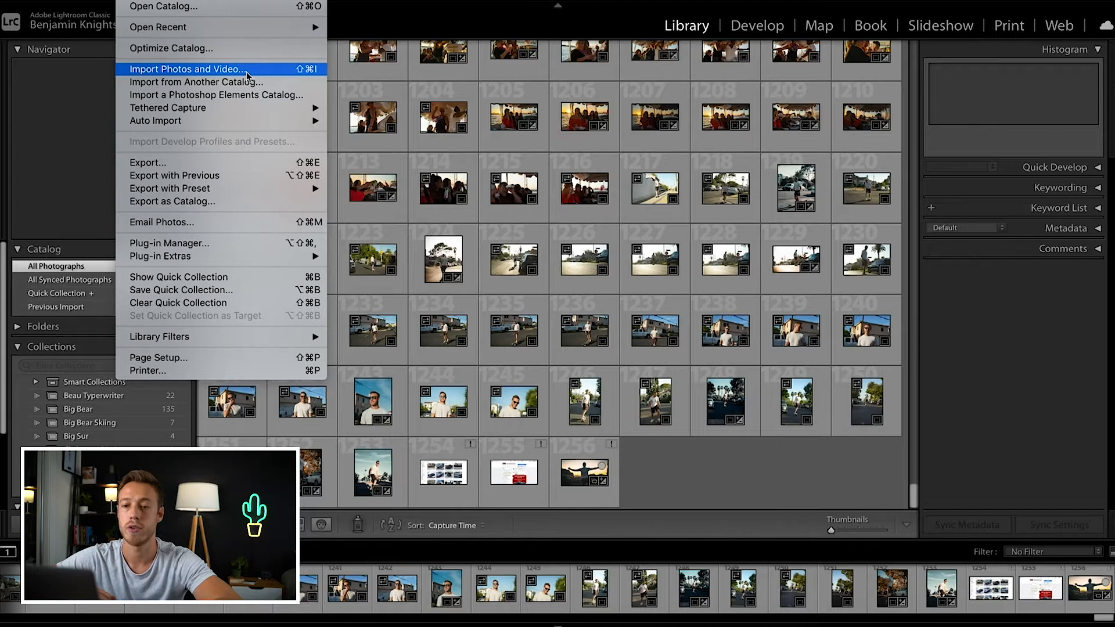
pyautogui.click(246, 71)
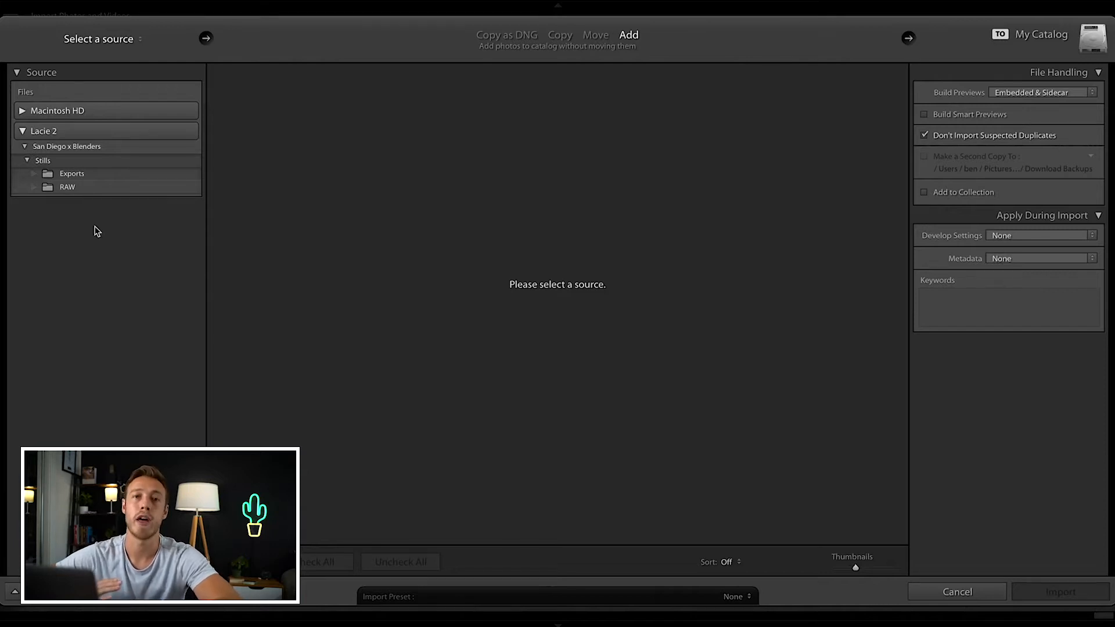
pyautogui.click(54, 190)
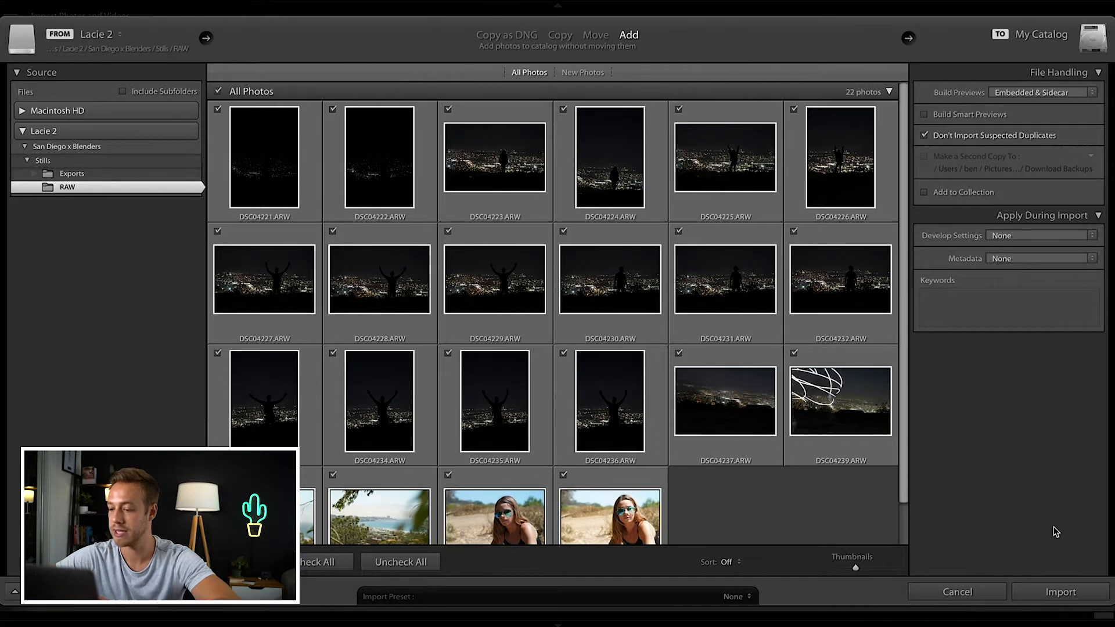
pyautogui.click(1062, 592)
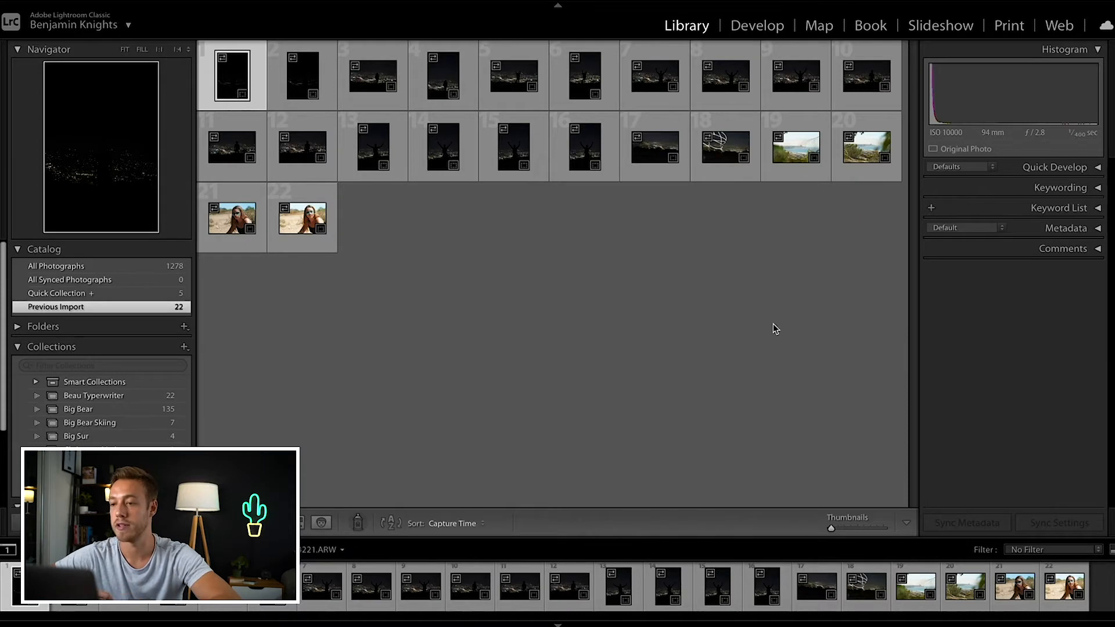
# Step: Select the third imported photo, DSC04223.ARW, and view it in the Develop module
pyautogui.moveTo(215, 60)
pyautogui.click(372, 78)
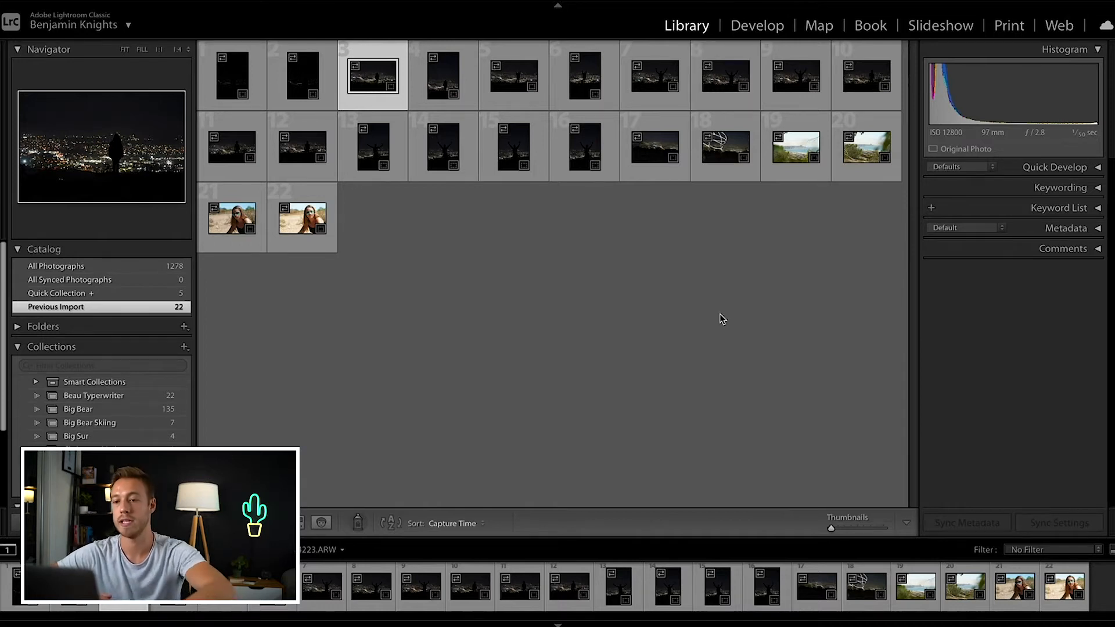
pyautogui.press('d')
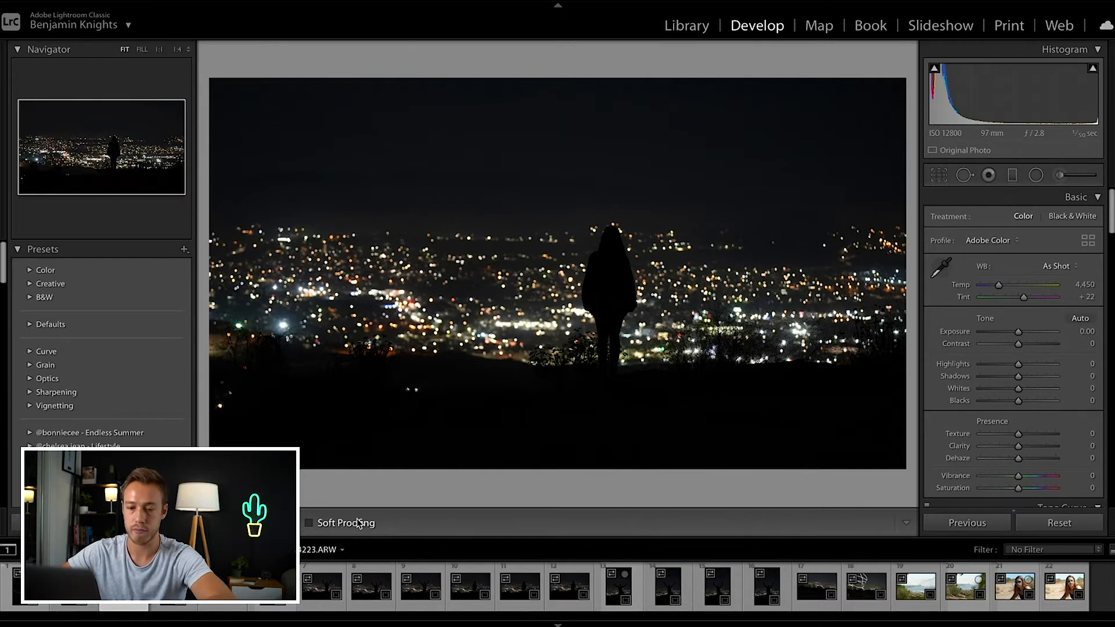
# Step: Show all photographs in the Library, view DSC04221.ARW in Develop and look through the rest of the filmstrip
pyautogui.click(686, 25)
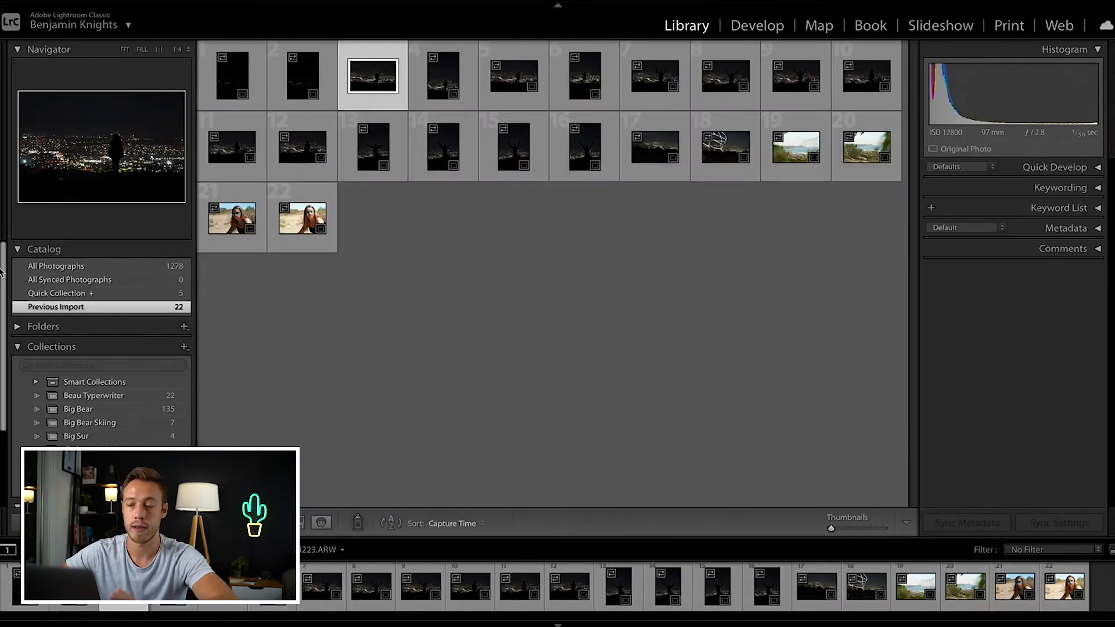
pyautogui.click(57, 265)
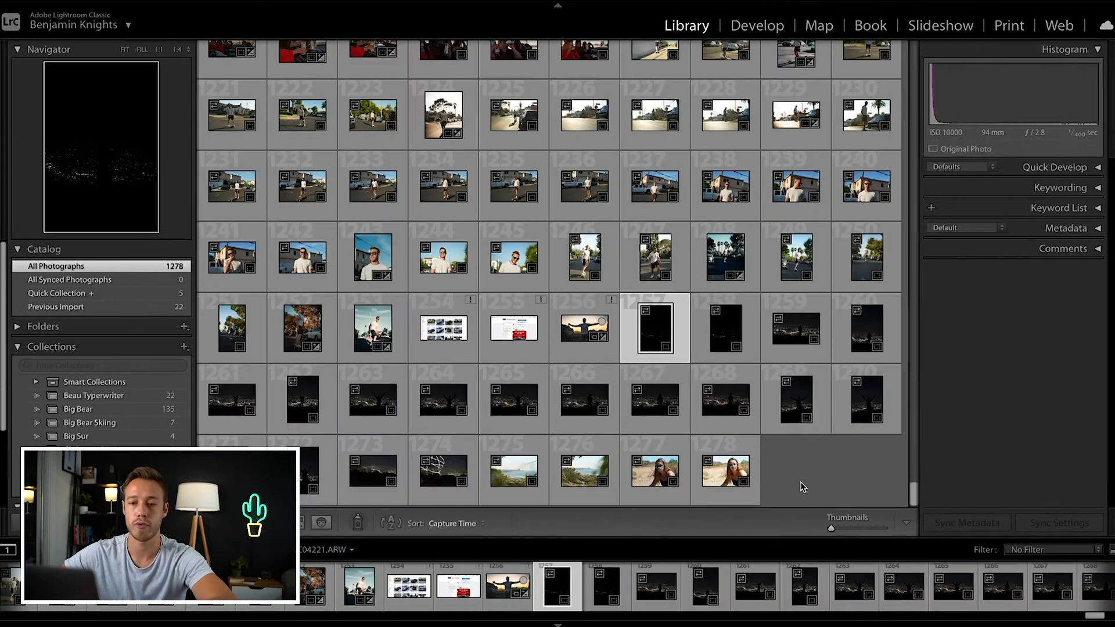
pyautogui.press('d')
pyautogui.scroll(-5, 394, 586)
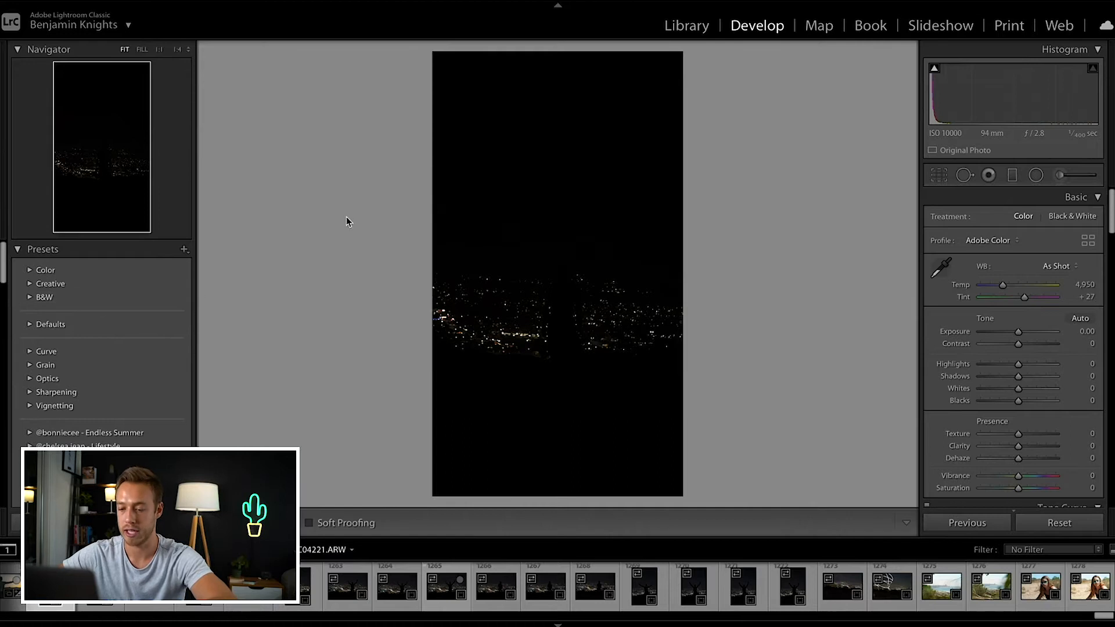
# Step: Limit the Library to the previous import and open its first photo, DSC04221.ARW, in the Develop module
pyautogui.click(686, 26)
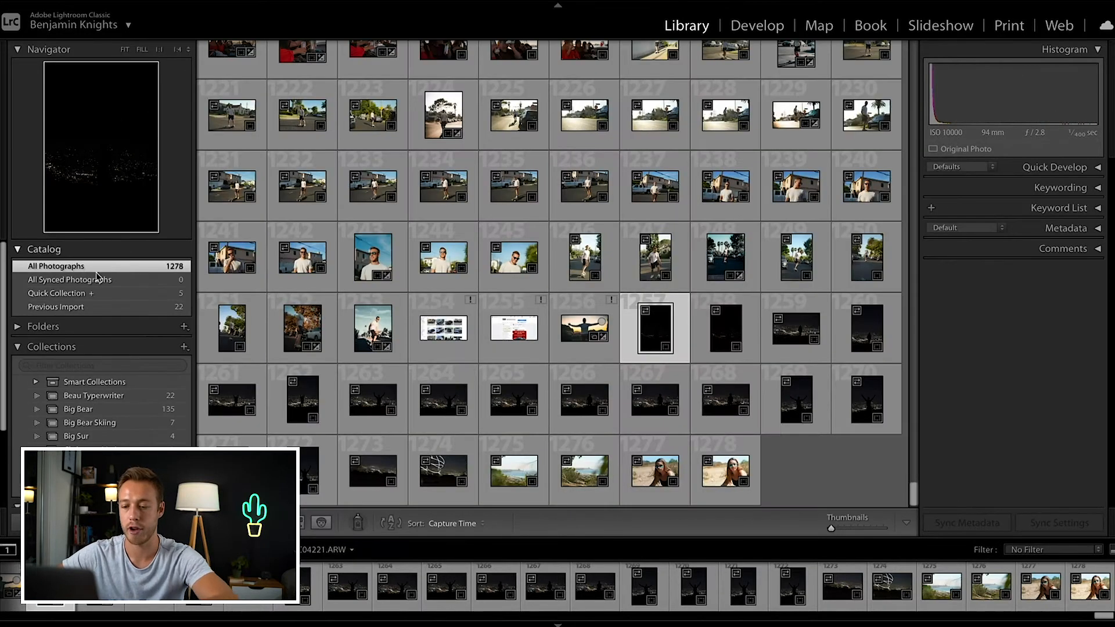
pyautogui.click(104, 308)
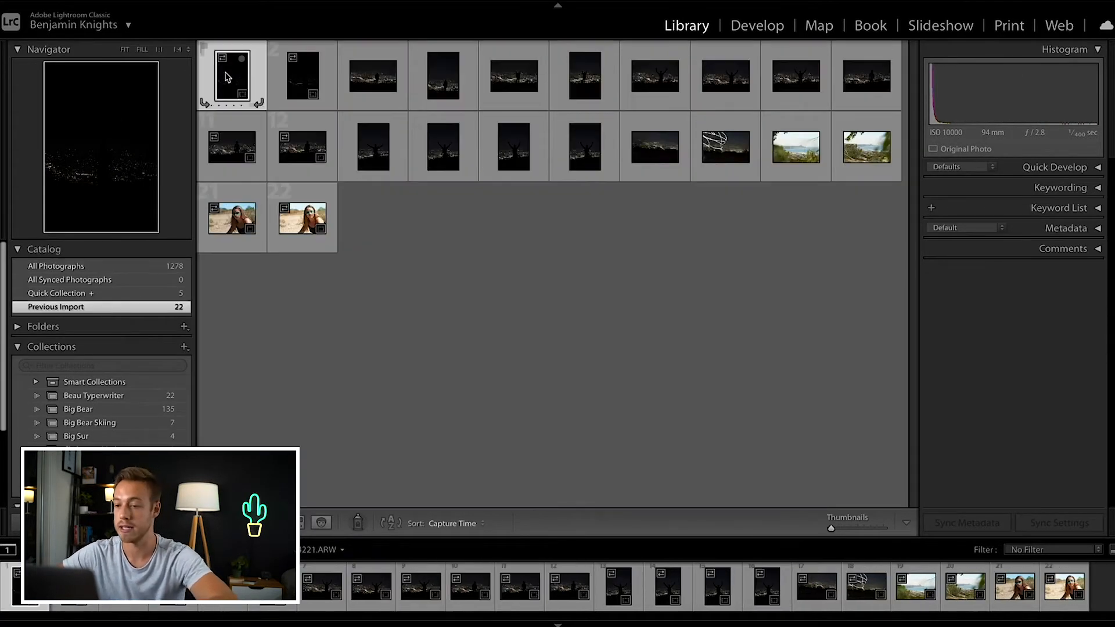
pyautogui.press('d')
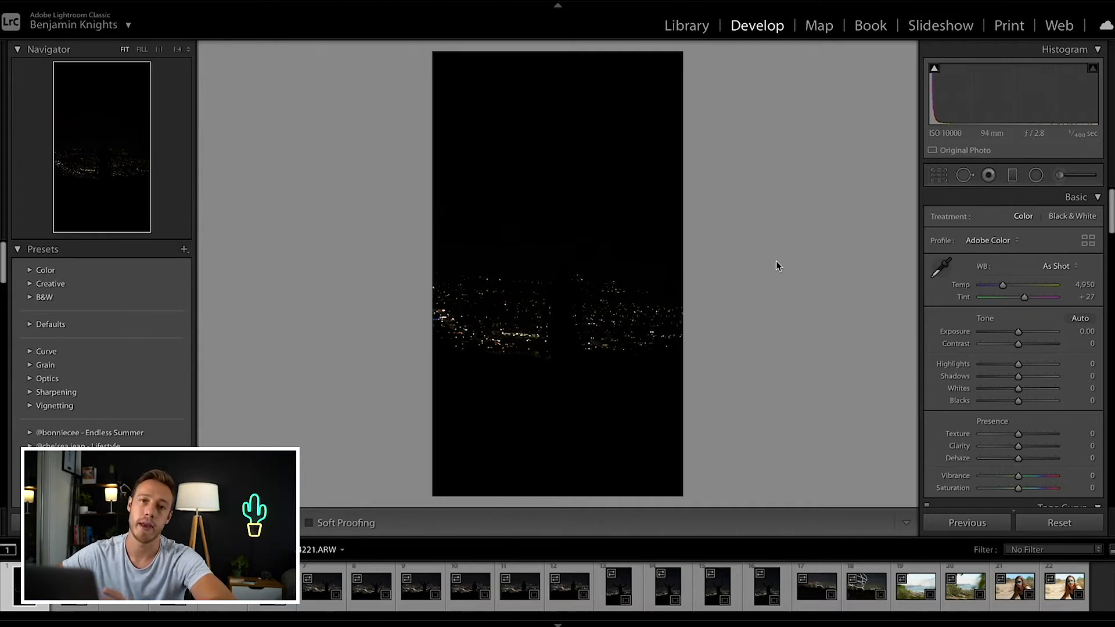
# Step: Go through the imported night photos one by one up to the coastal bay photo DSC04243.ARW
pyautogui.press('Right')
pyautogui.press('Right')
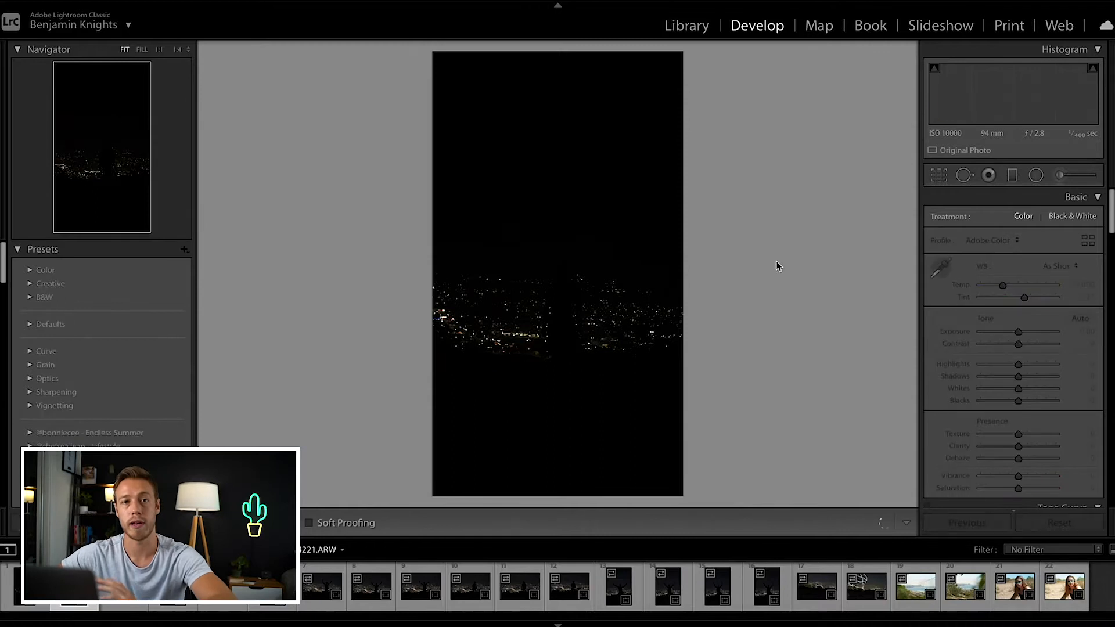
pyautogui.press('Right')
pyautogui.press('Right')
pyautogui.press('Right')
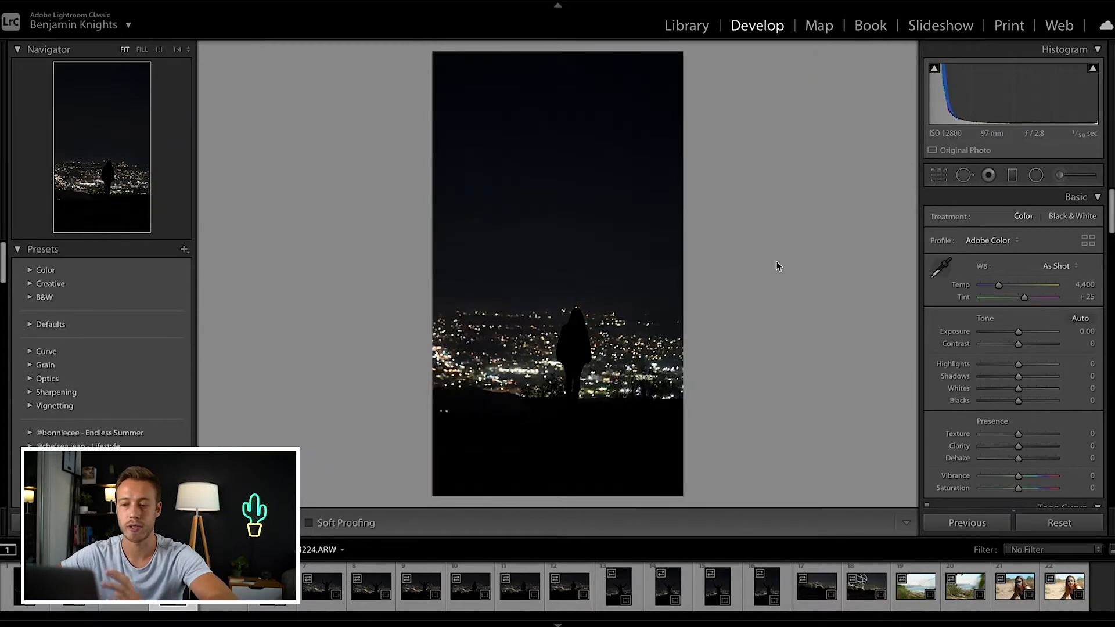
pyautogui.press('Right')
pyautogui.press('Right')
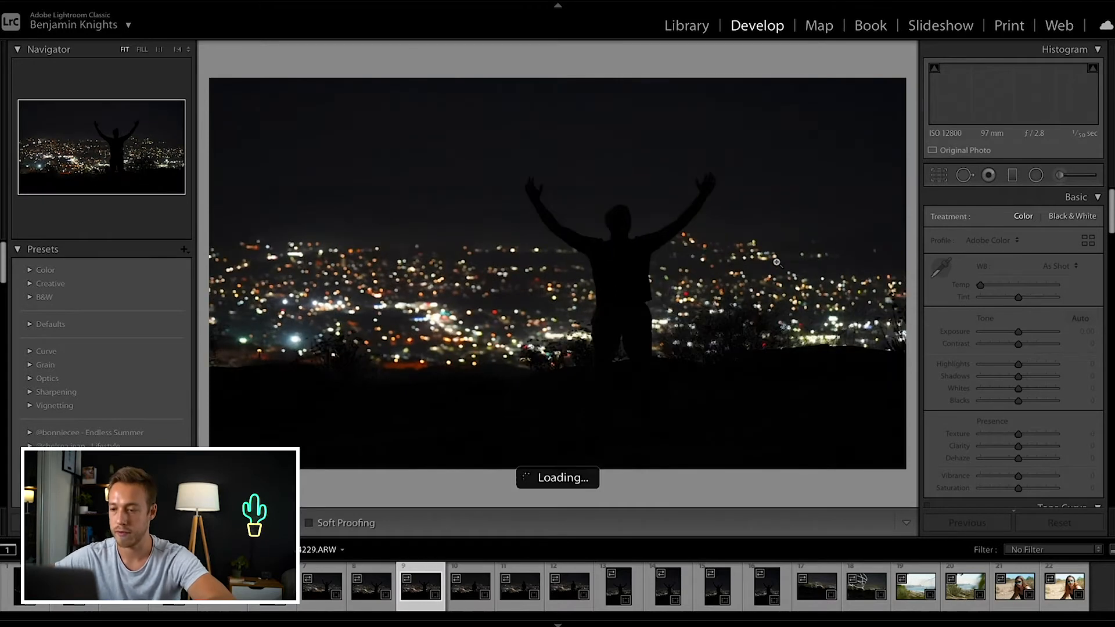
pyautogui.press('Right')
pyautogui.press('Right')
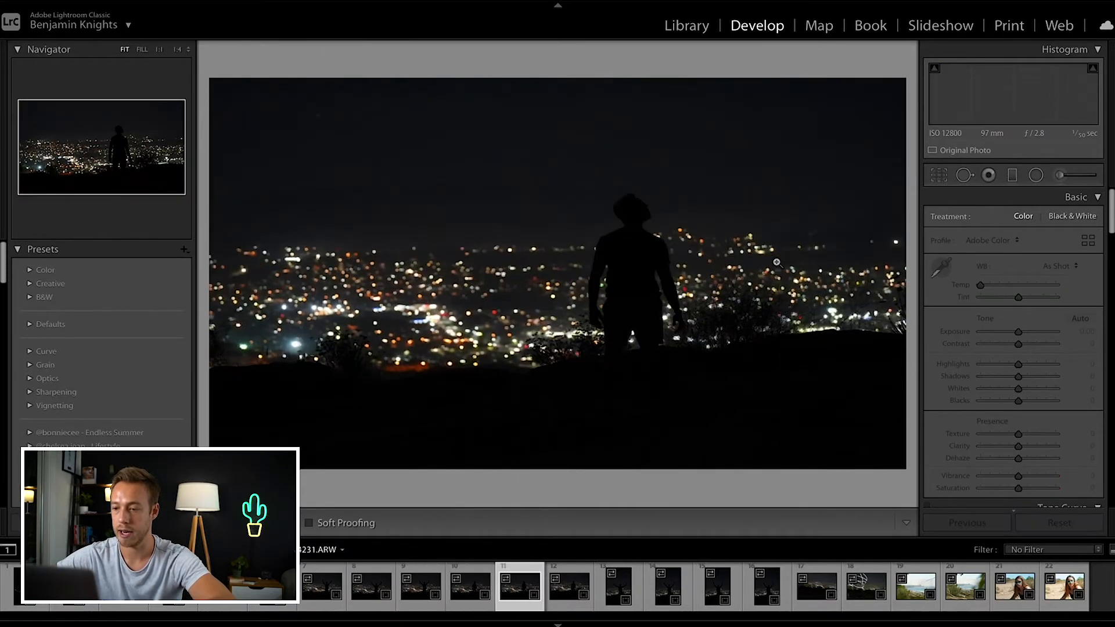
pyautogui.press('Right')
pyautogui.press('Right')
pyautogui.press('Right')
pyautogui.press('Right')
pyautogui.press('Right')
pyautogui.press('Right')
pyautogui.press('Right')
pyautogui.press('Right')
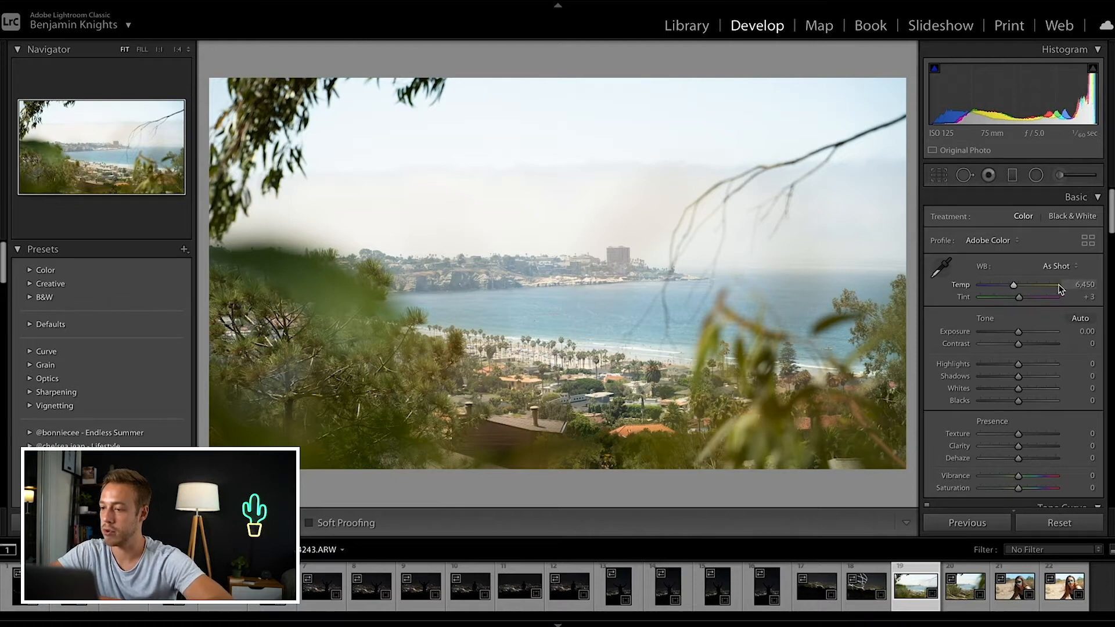
# Step: Set the bay photo's white balance to a temperature of 6,912 and a tint of +10
pyautogui.moveTo(1006, 289); pyautogui.dragTo(1051, 287)
pyautogui.hotkey('ctrl', 'z')
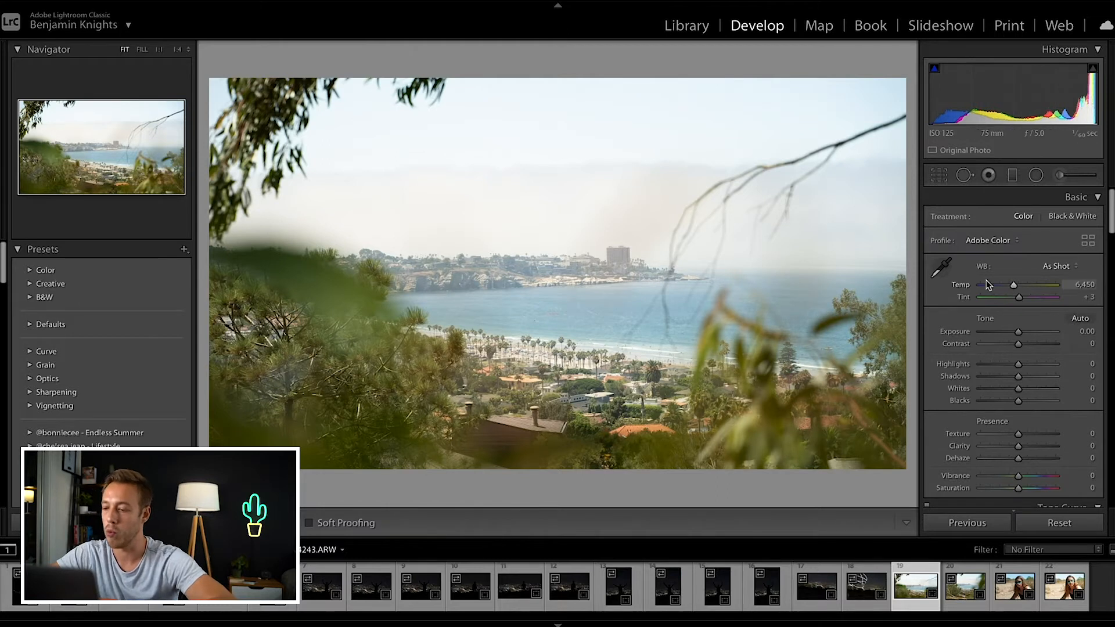
pyautogui.moveTo(1013, 285); pyautogui.dragTo(1017, 289)
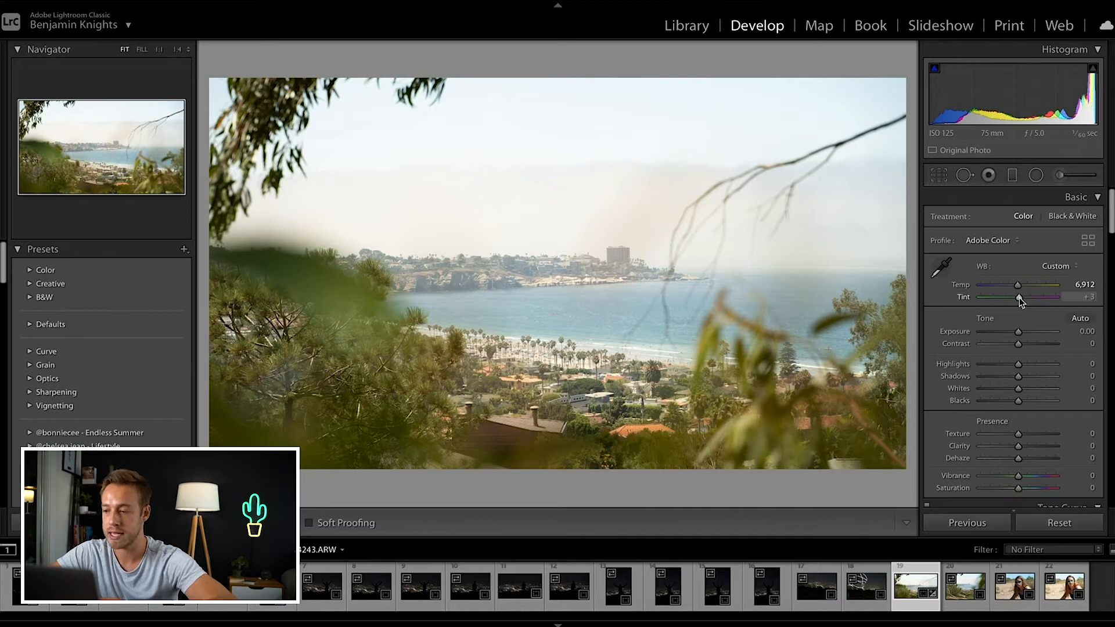
pyautogui.moveTo(1018, 297); pyautogui.dragTo(1026, 294)
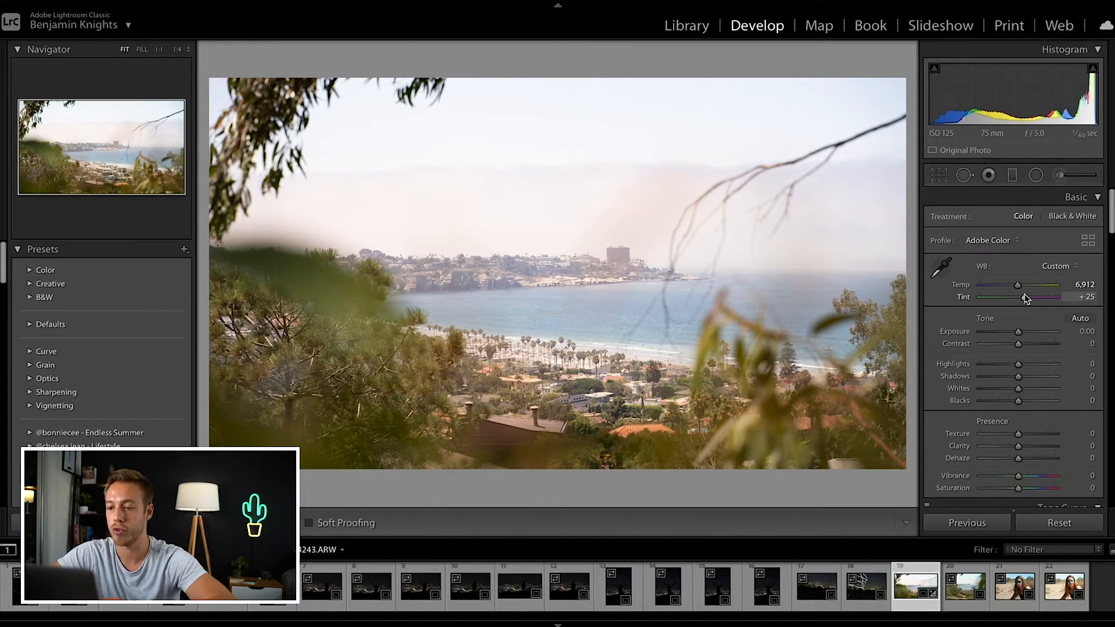
pyautogui.moveTo(1023, 296); pyautogui.dragTo(1020, 292)
pyautogui.scroll(-1, 1008, 296)
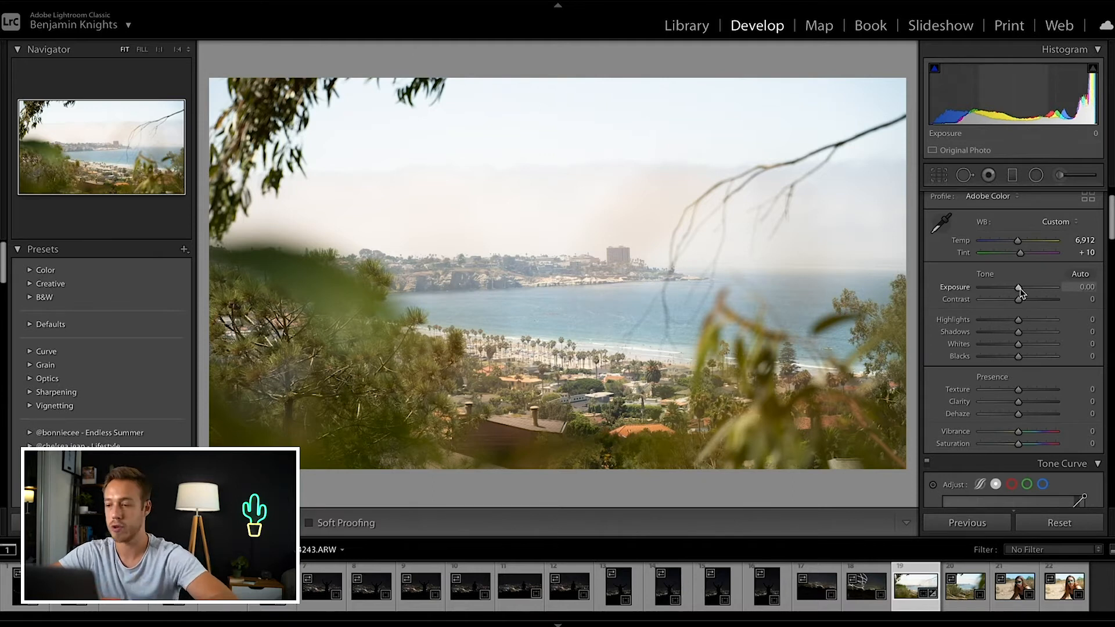
pyautogui.scroll(1, 1020, 292)
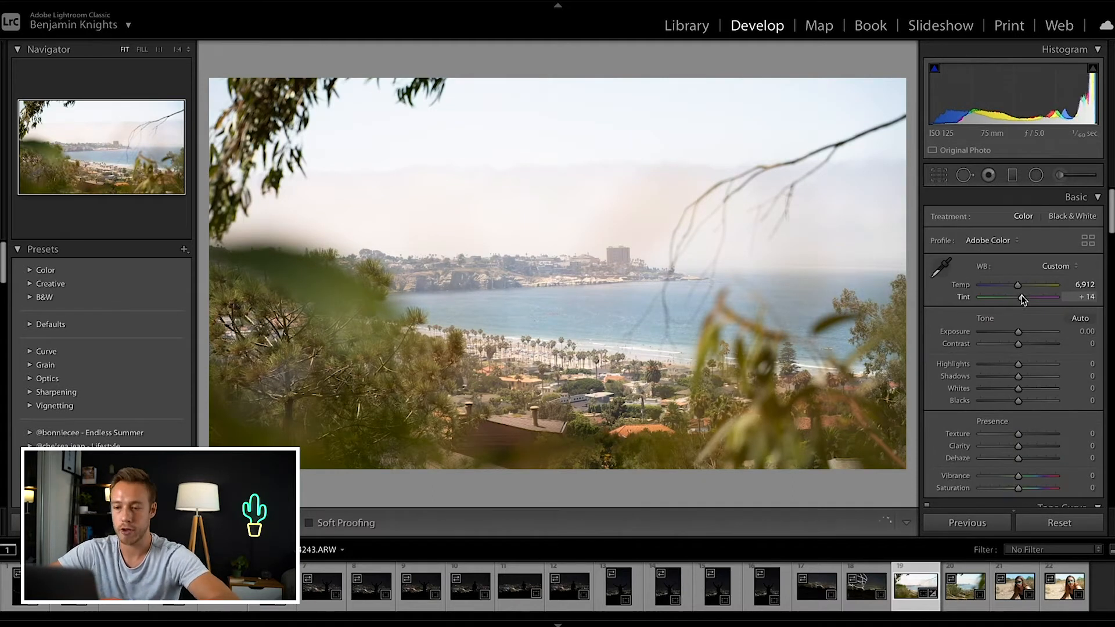
# Step: Try a lower exposure and a higher one of +2.10 on the bay photo, and reset the exposure to 0.00
pyautogui.scroll(-1, 966, 299)
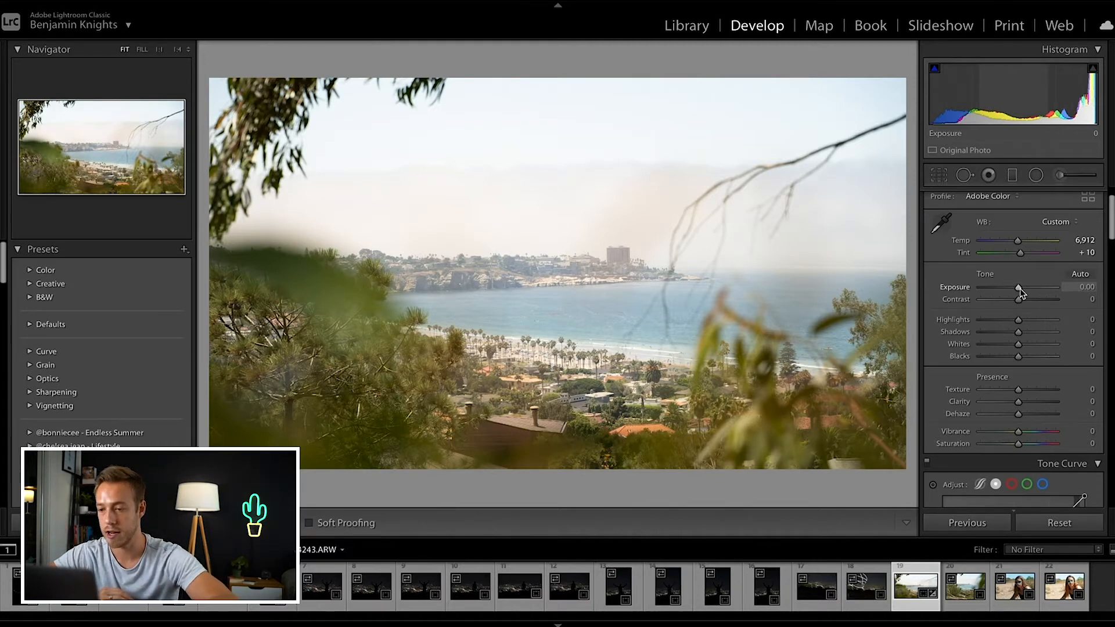
pyautogui.moveTo(1019, 289)
pyautogui.mouseDown()
pyautogui.moveTo(1055, 291)
pyautogui.moveTo(965, 293)
pyautogui.moveTo(1015, 286)
pyautogui.mouseUp()
pyautogui.doubleClick(949, 287)
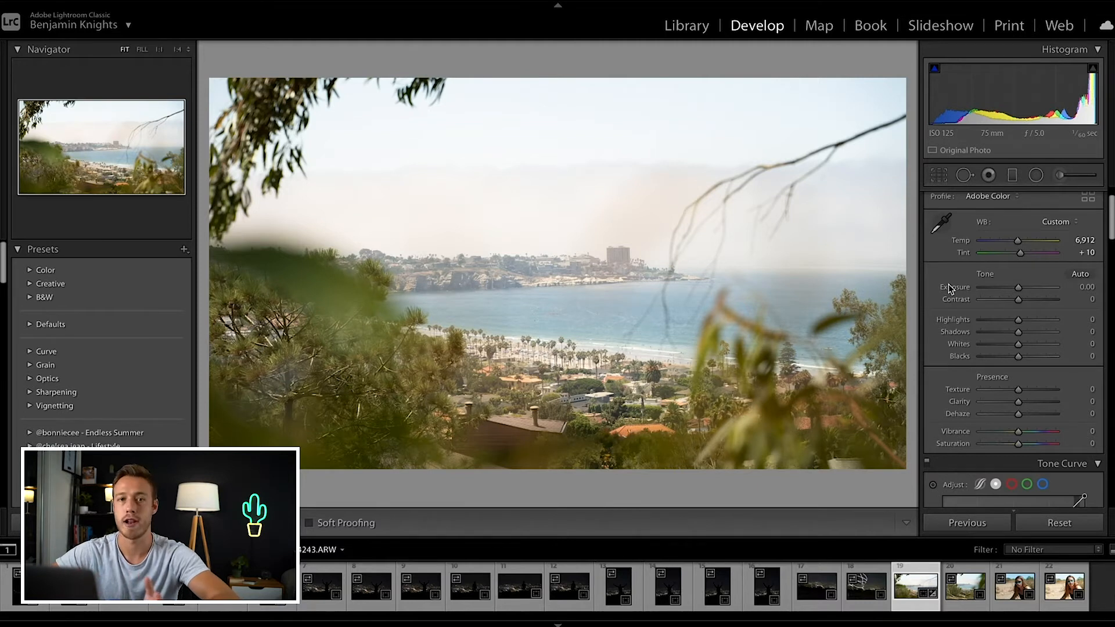
pyautogui.moveTo(1018, 287); pyautogui.dragTo(1034, 288)
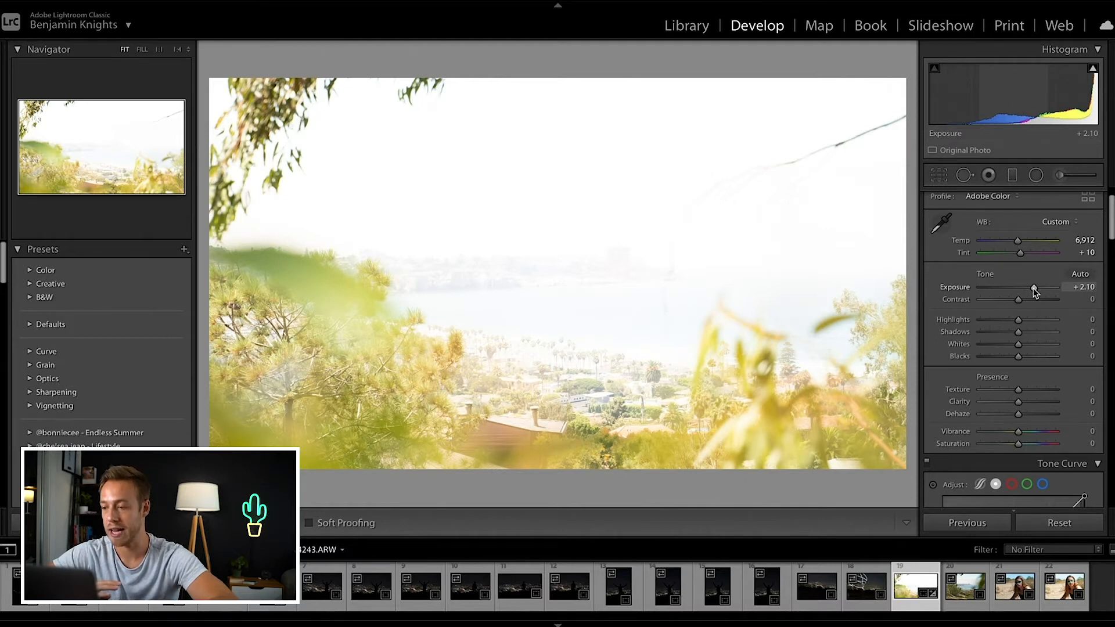
pyautogui.moveTo(1032, 288); pyautogui.dragTo(1017, 288)
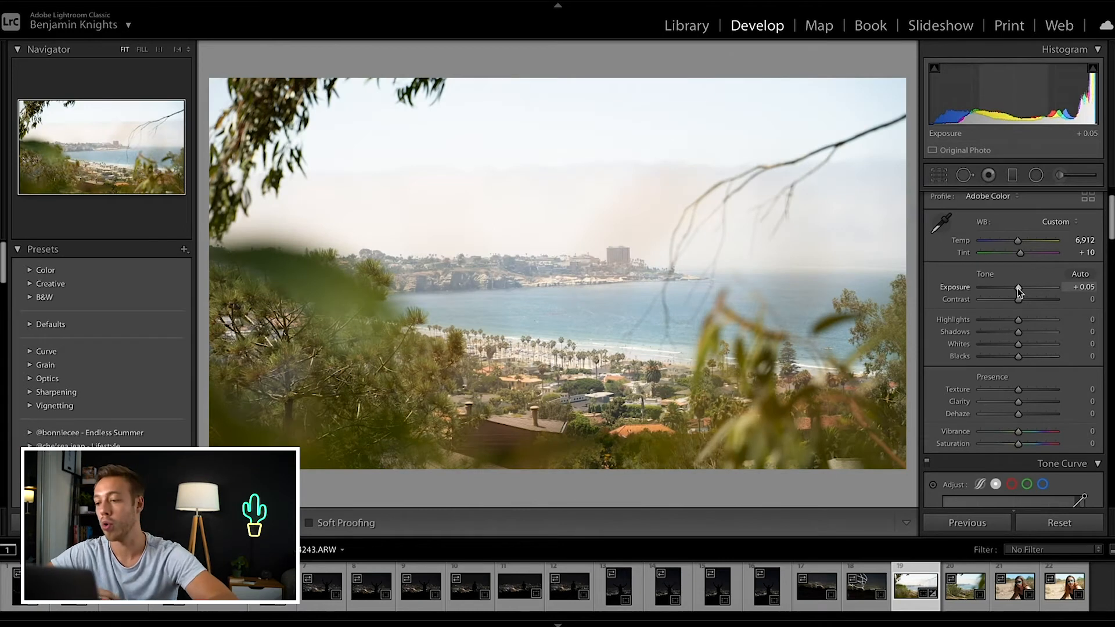
pyautogui.doubleClick(954, 290)
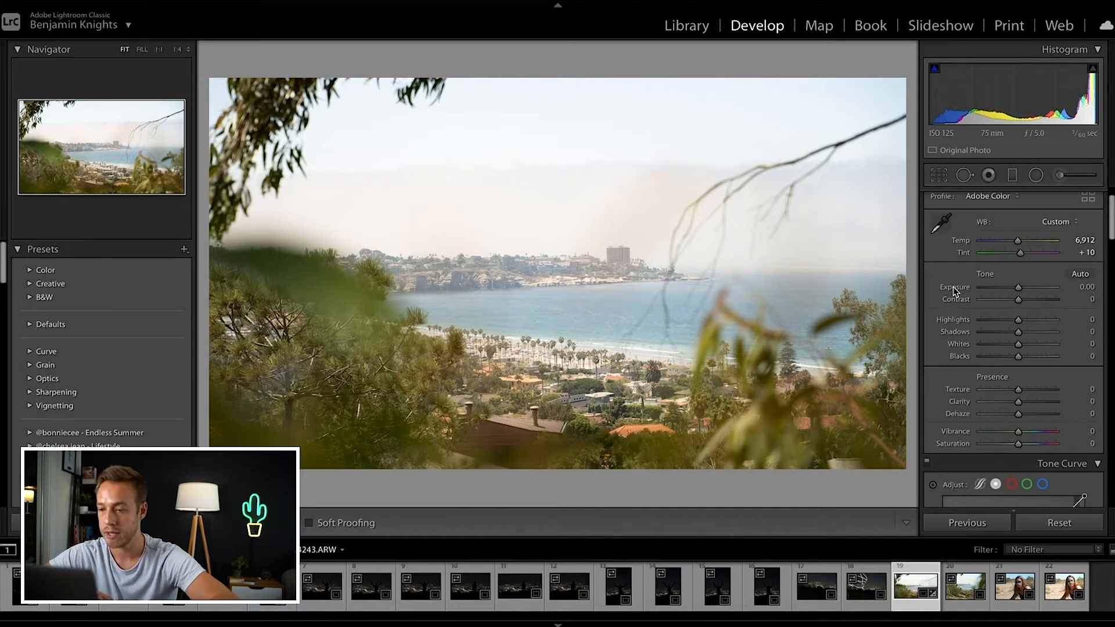
# Step: Try the bay photo's contrast in both directions, down to -100, and set it to +51
pyautogui.moveTo(1018, 300); pyautogui.dragTo(1033, 303)
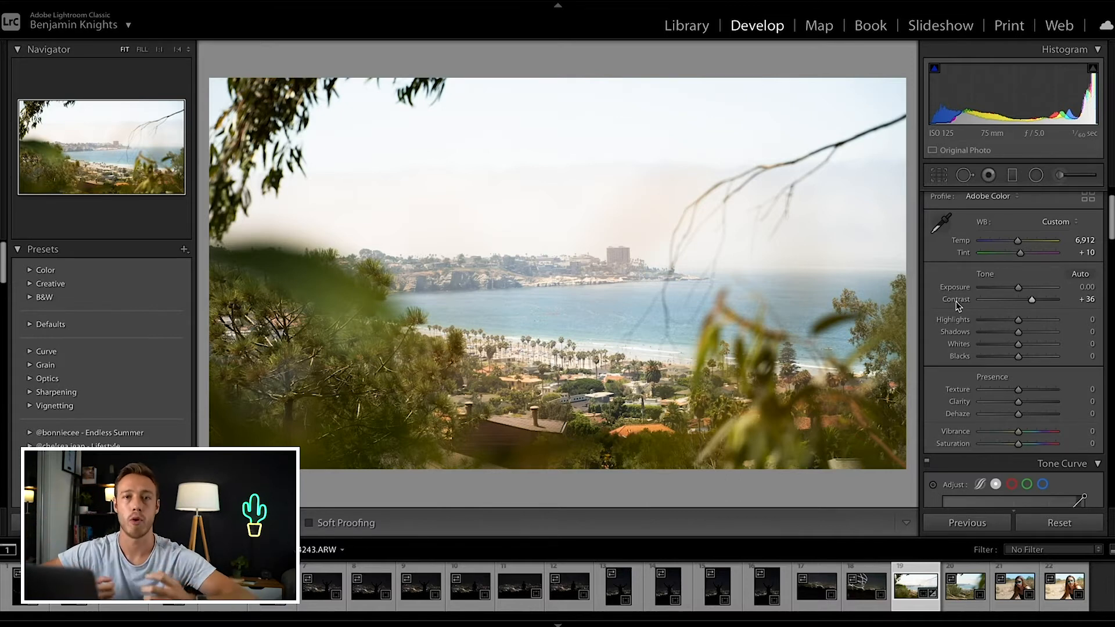
pyautogui.moveTo(1031, 300); pyautogui.dragTo(944, 300)
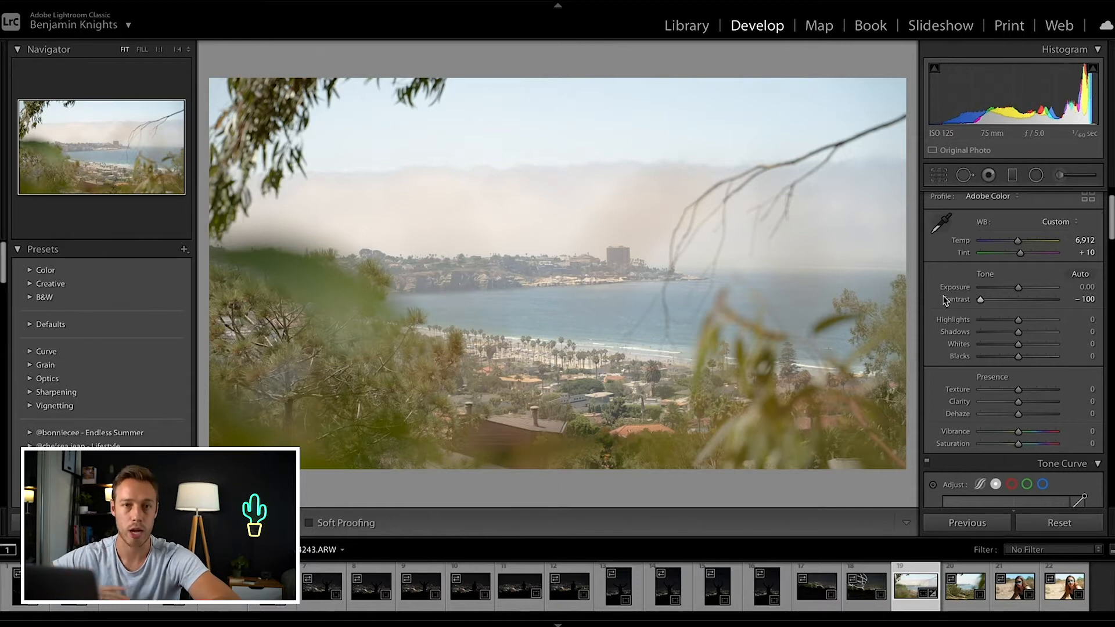
pyautogui.moveTo(944, 300); pyautogui.dragTo(1037, 303)
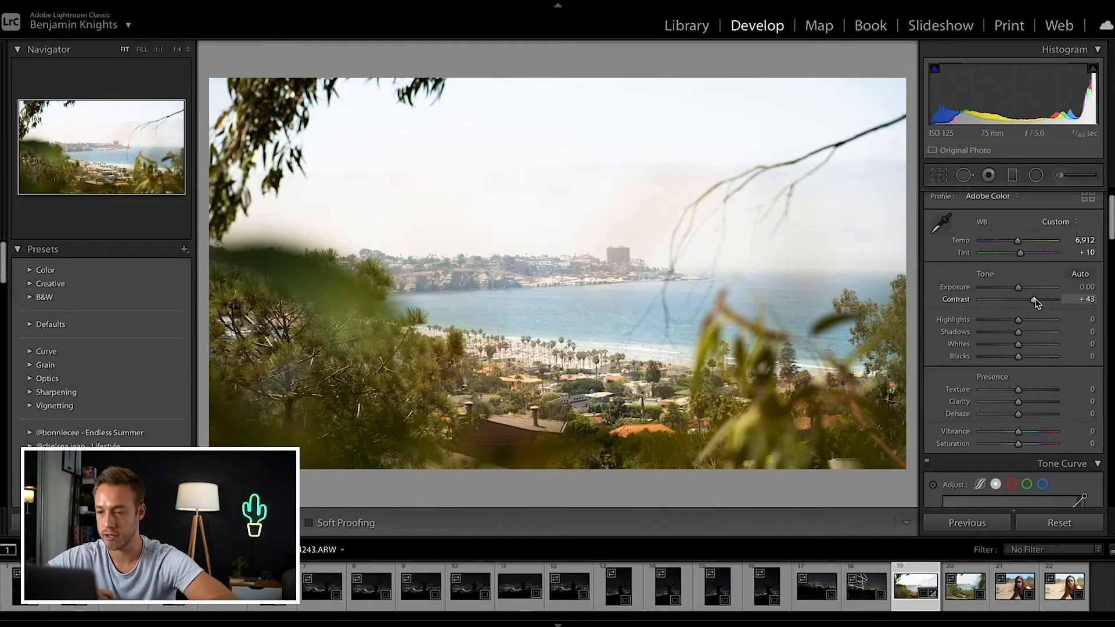
pyautogui.moveTo(1034, 298); pyautogui.dragTo(1038, 301)
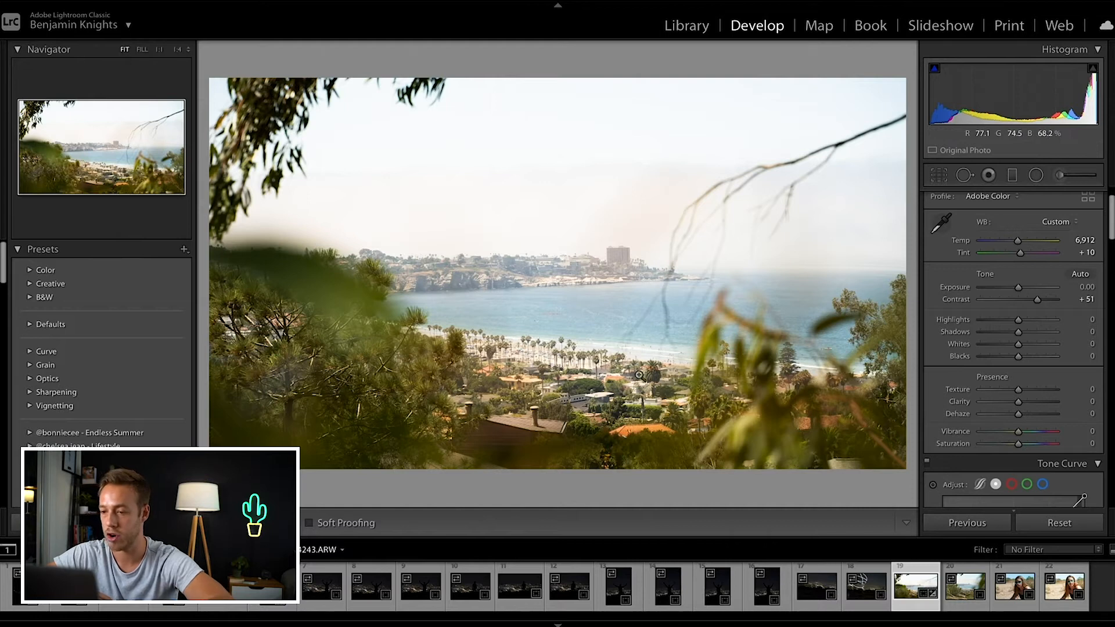
# Step: Try the bay photo's highlights at both extremes, -100 and +100, and set them to -100
pyautogui.moveTo(1019, 319); pyautogui.dragTo(941, 318)
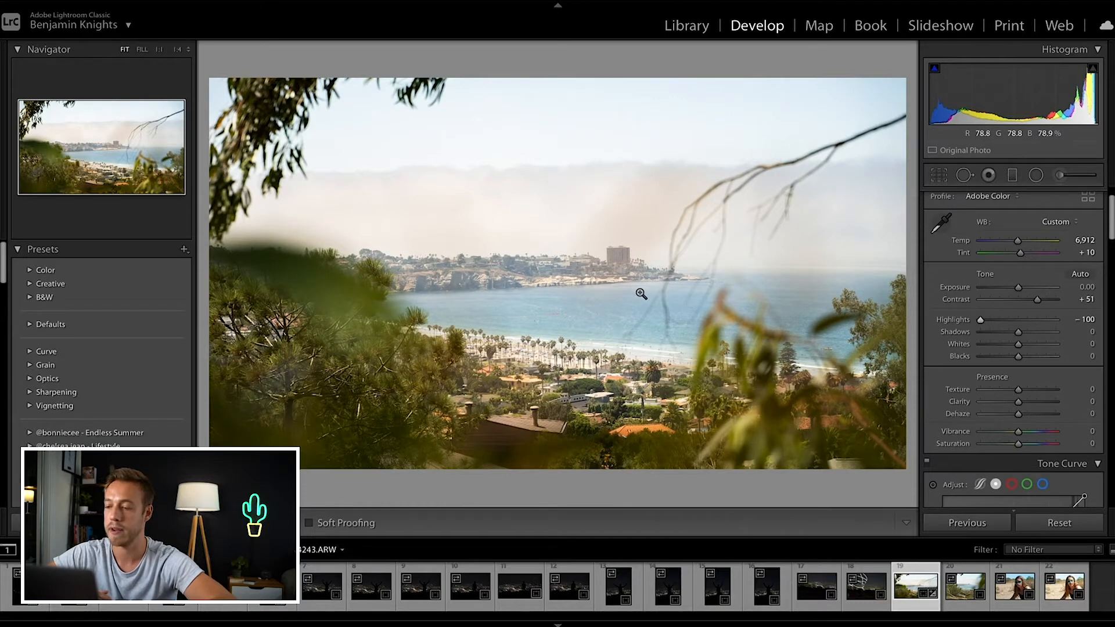
pyautogui.moveTo(980, 320); pyautogui.dragTo(1073, 326)
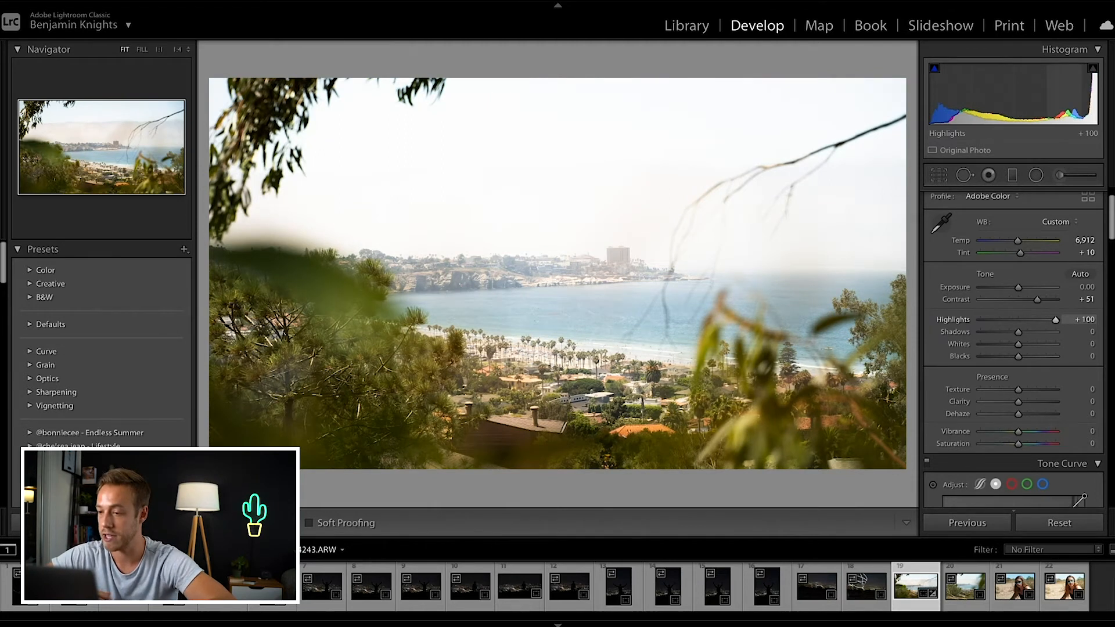
pyautogui.moveTo(1055, 320); pyautogui.dragTo(955, 322)
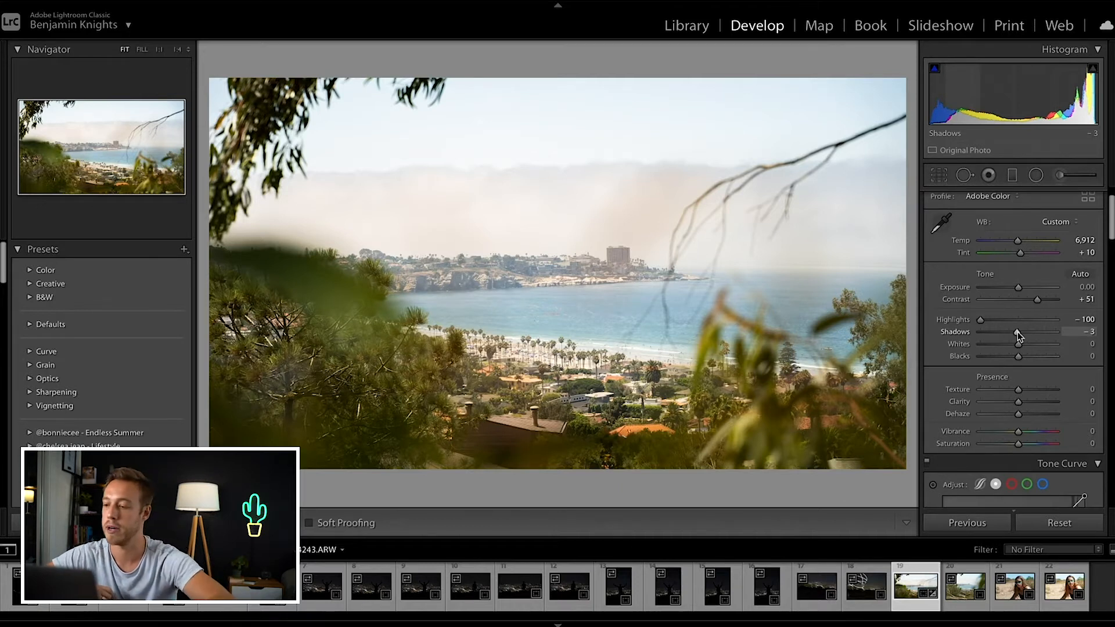
# Step: Try the bay photo's shadows at +100 and -100, and set them to +53
pyautogui.moveTo(1017, 332); pyautogui.dragTo(1058, 332)
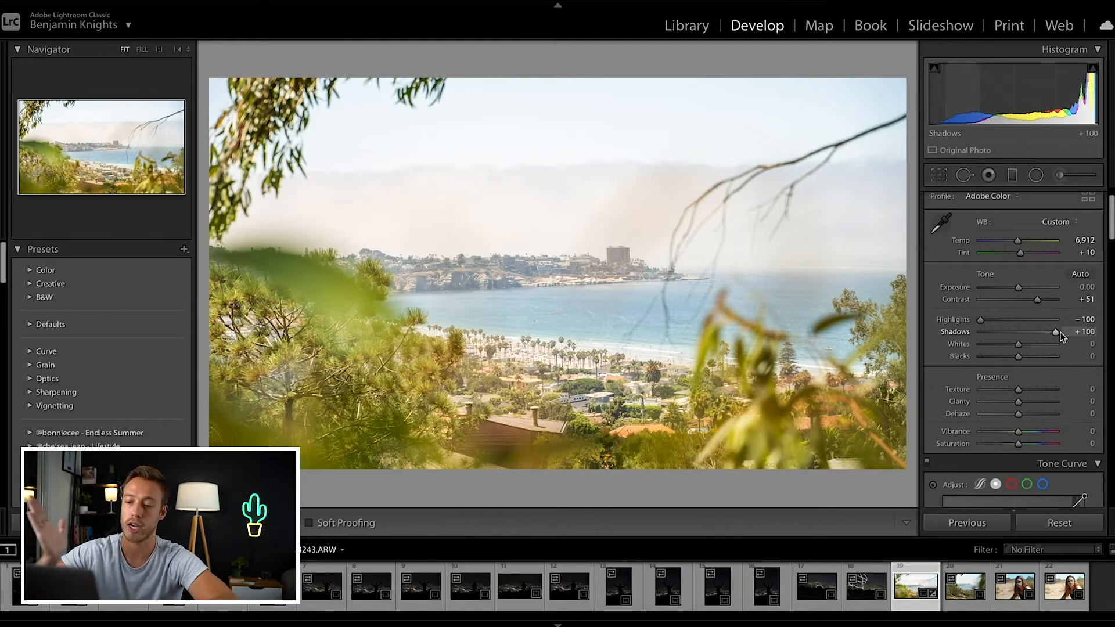
pyautogui.moveTo(1058, 332); pyautogui.dragTo(975, 331)
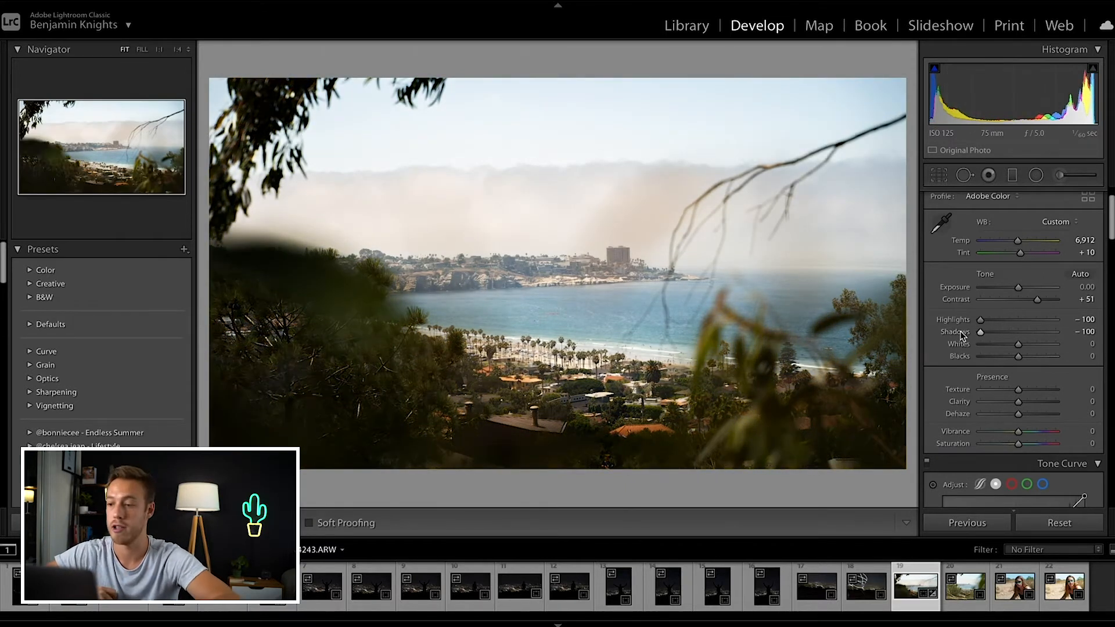
pyautogui.moveTo(980, 332); pyautogui.dragTo(1038, 334)
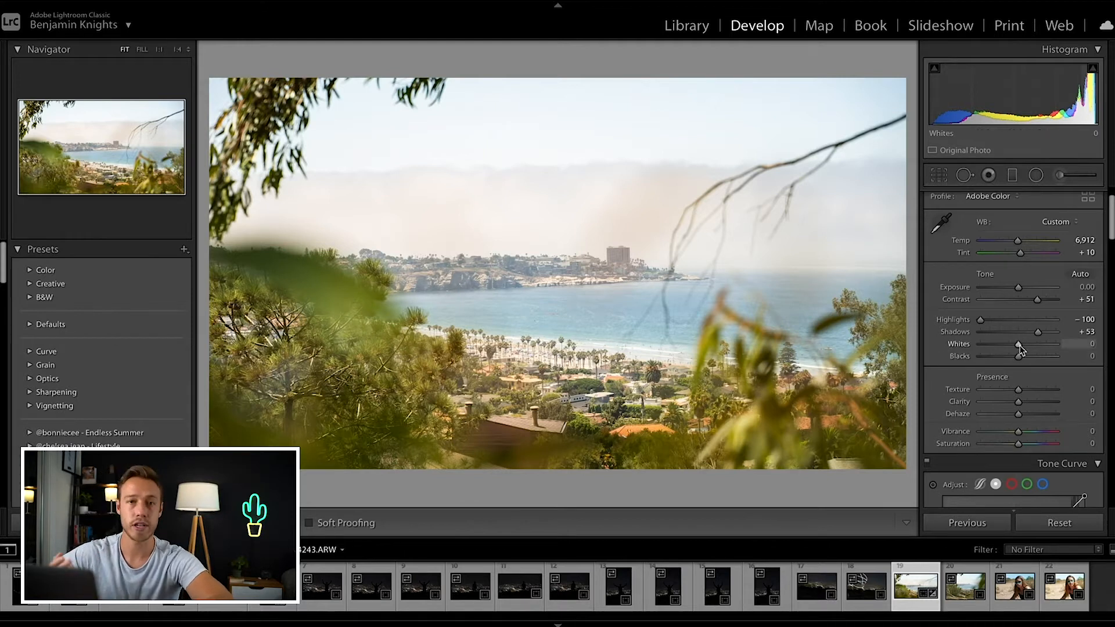
# Step: Try the bay photo's whites at +100 and -100, and reset them to 0
pyautogui.moveTo(1020, 349); pyautogui.dragTo(1072, 346)
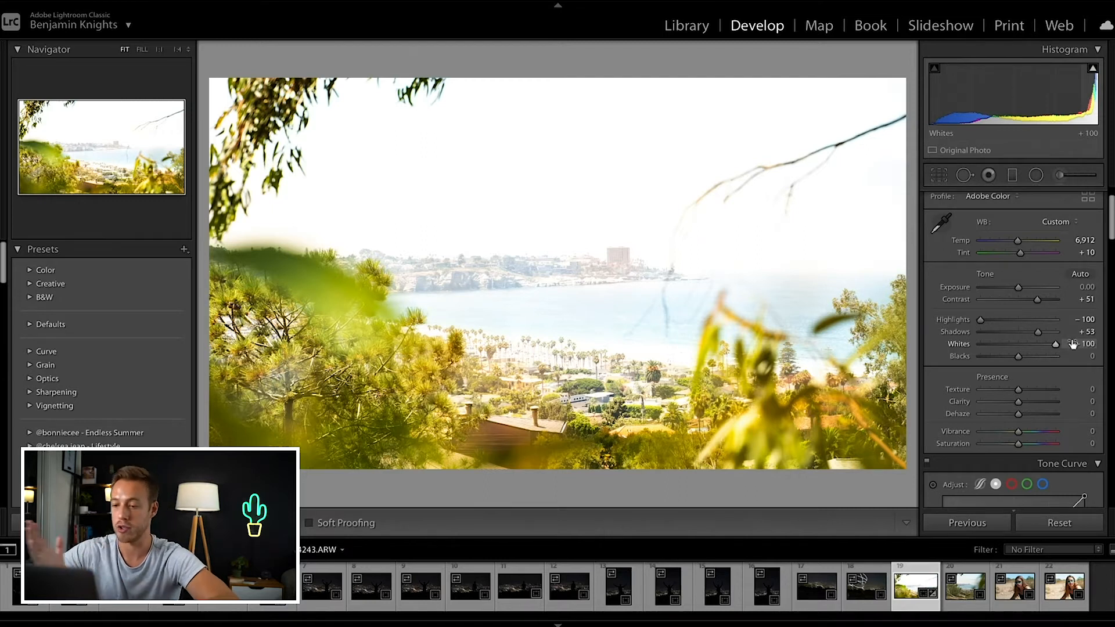
pyautogui.moveTo(1073, 344); pyautogui.dragTo(964, 345)
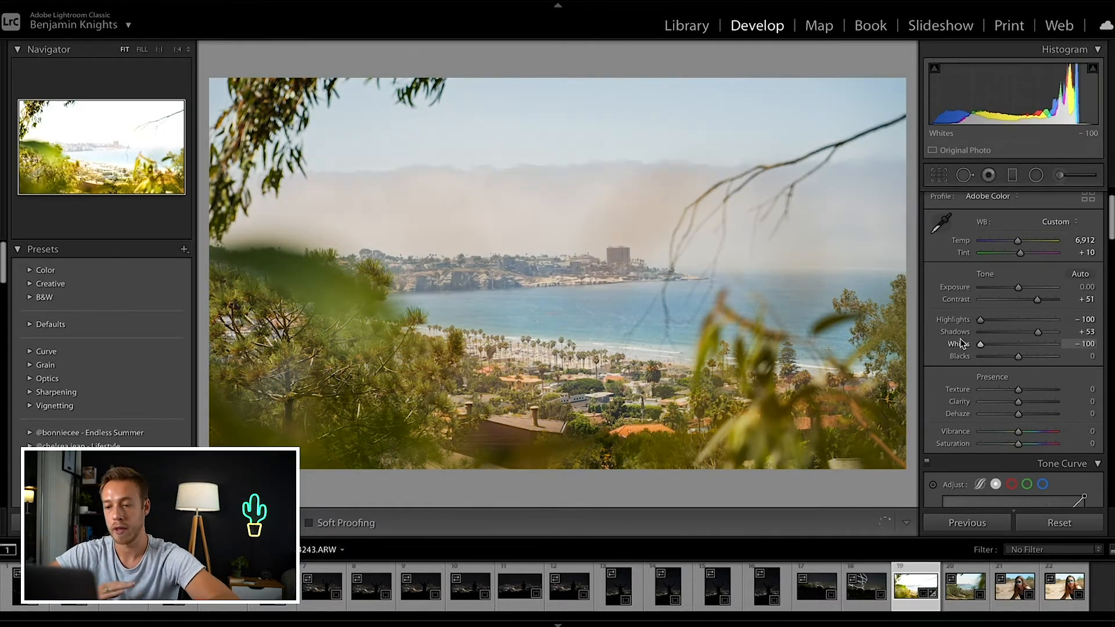
pyautogui.doubleClick(960, 346)
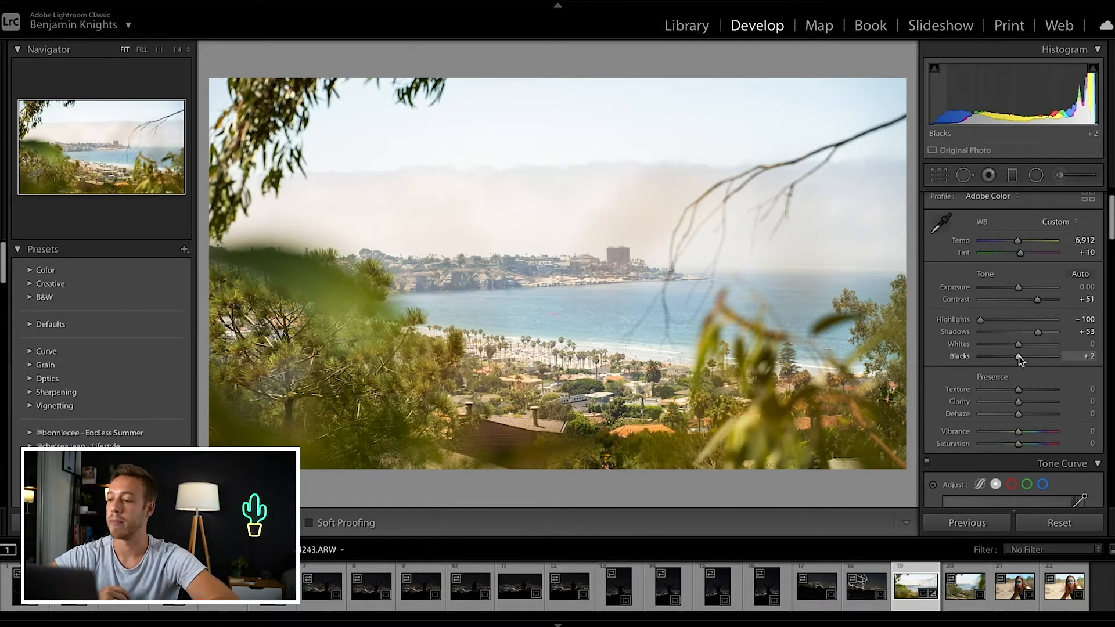
# Step: Try the bay photo's blacks at +100 and -100, and set them to -10
pyautogui.moveTo(1018, 356); pyautogui.dragTo(1065, 357)
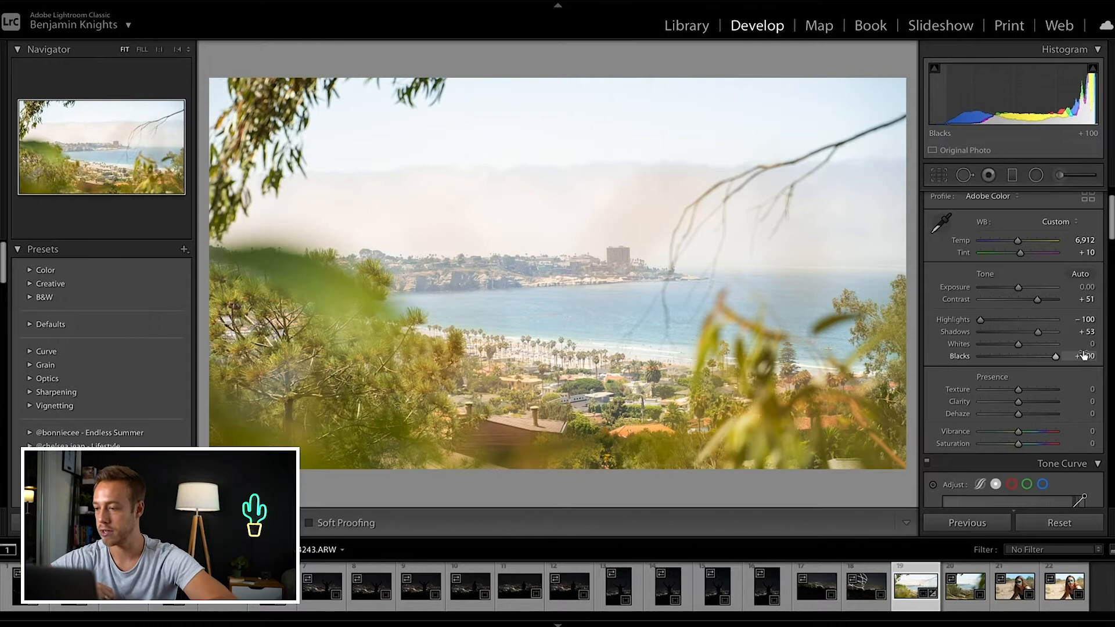
pyautogui.moveTo(1055, 356); pyautogui.dragTo(955, 359)
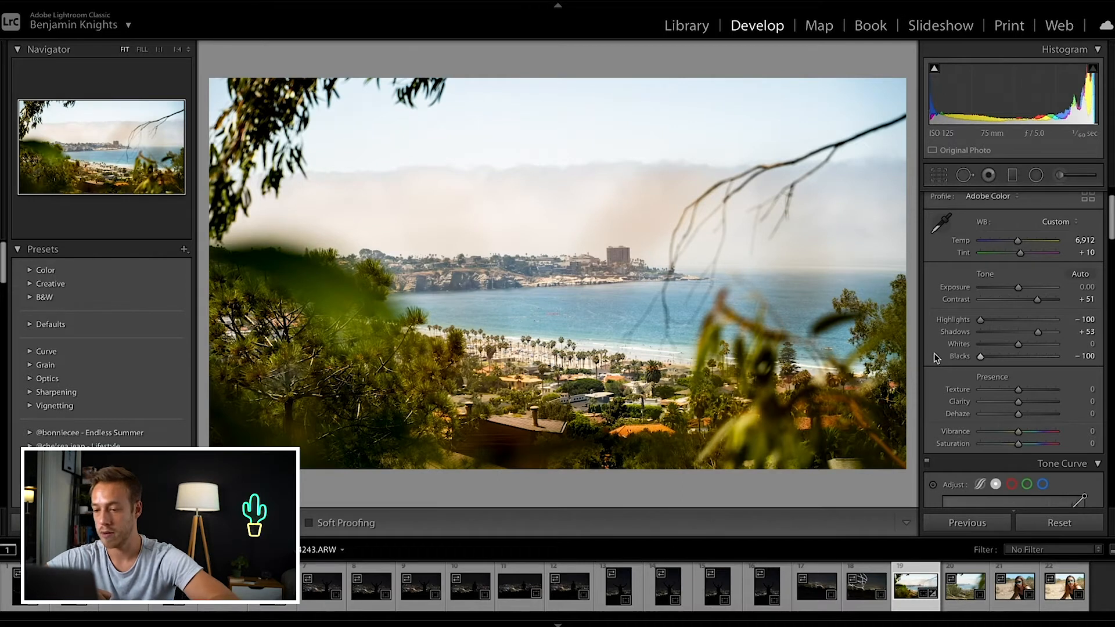
pyautogui.doubleClick(965, 356)
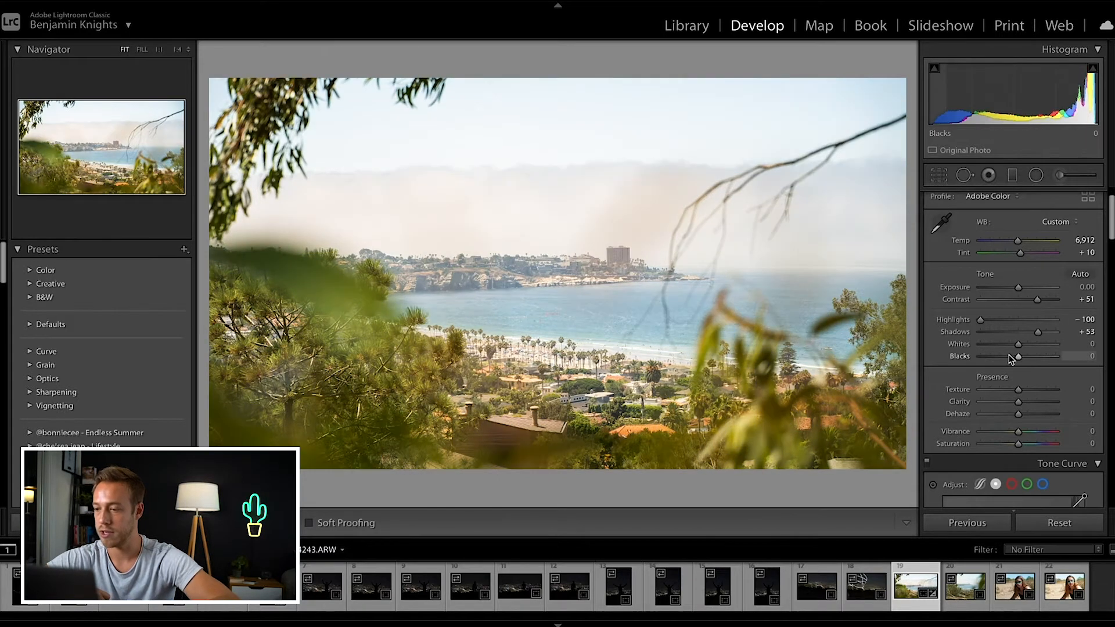
pyautogui.moveTo(1017, 356); pyautogui.dragTo(1013, 357)
# Step: Try texture at +100 and -100, compare both extremes close up on the palms and houses, and reset it to 0
pyautogui.scroll(-3, 1015, 357)
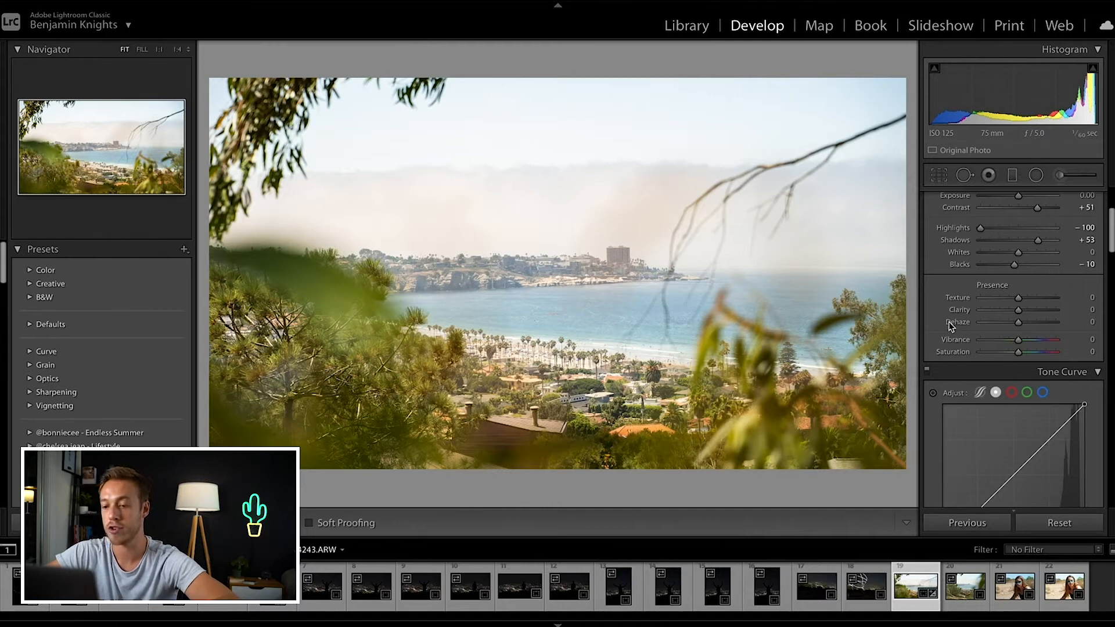
pyautogui.moveTo(1018, 298); pyautogui.dragTo(1060, 301)
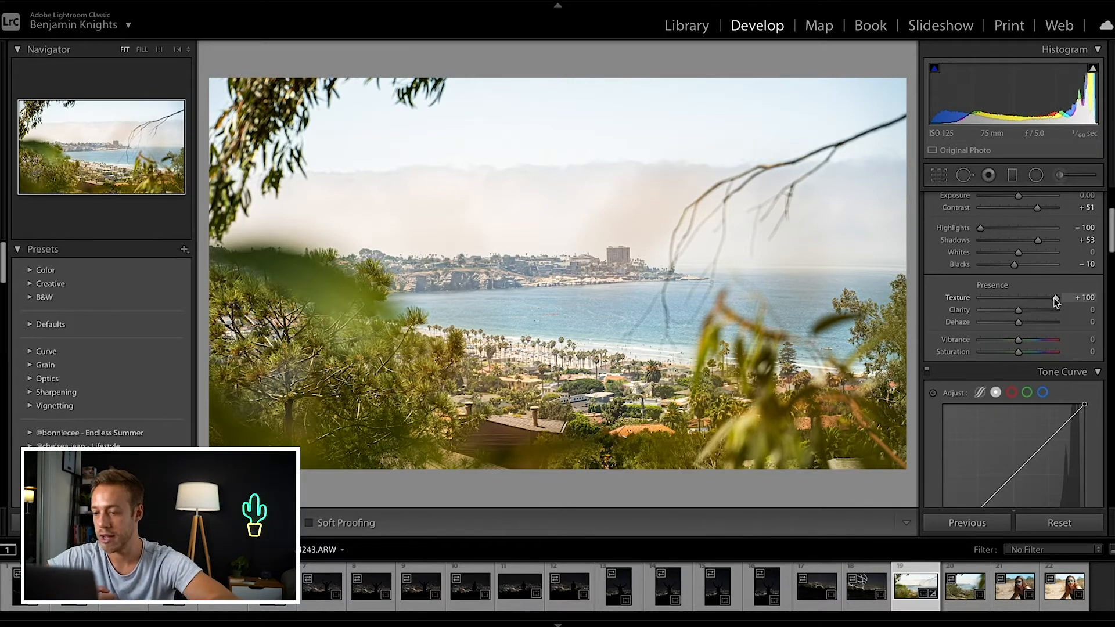
pyautogui.moveTo(1055, 300); pyautogui.dragTo(909, 314)
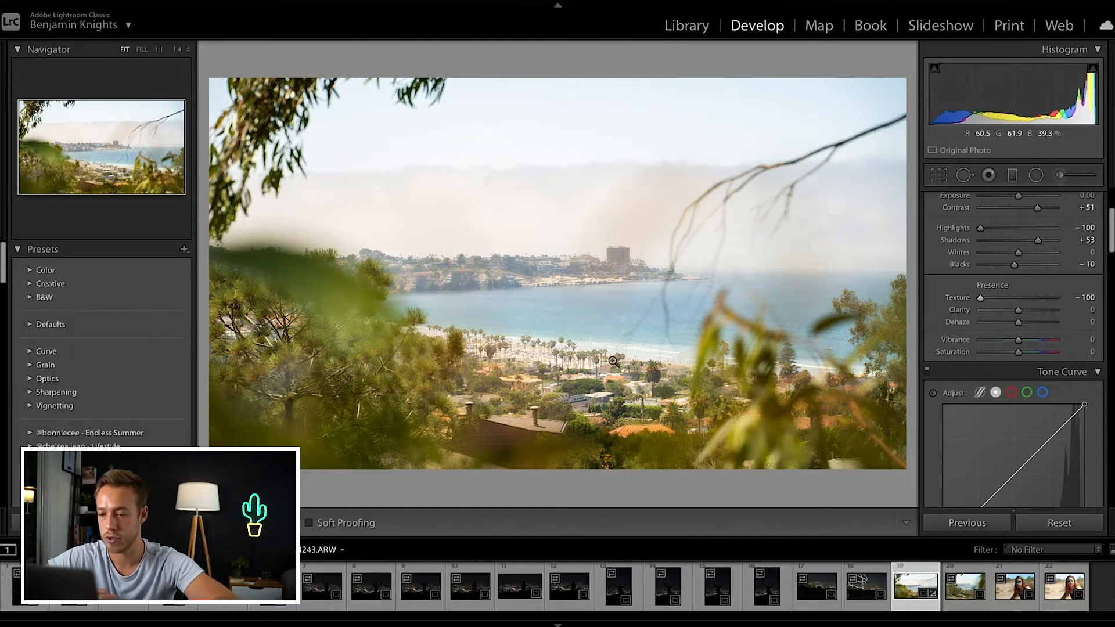
pyautogui.click(741, 343)
pyautogui.moveTo(470, 372); pyautogui.dragTo(753, 238)
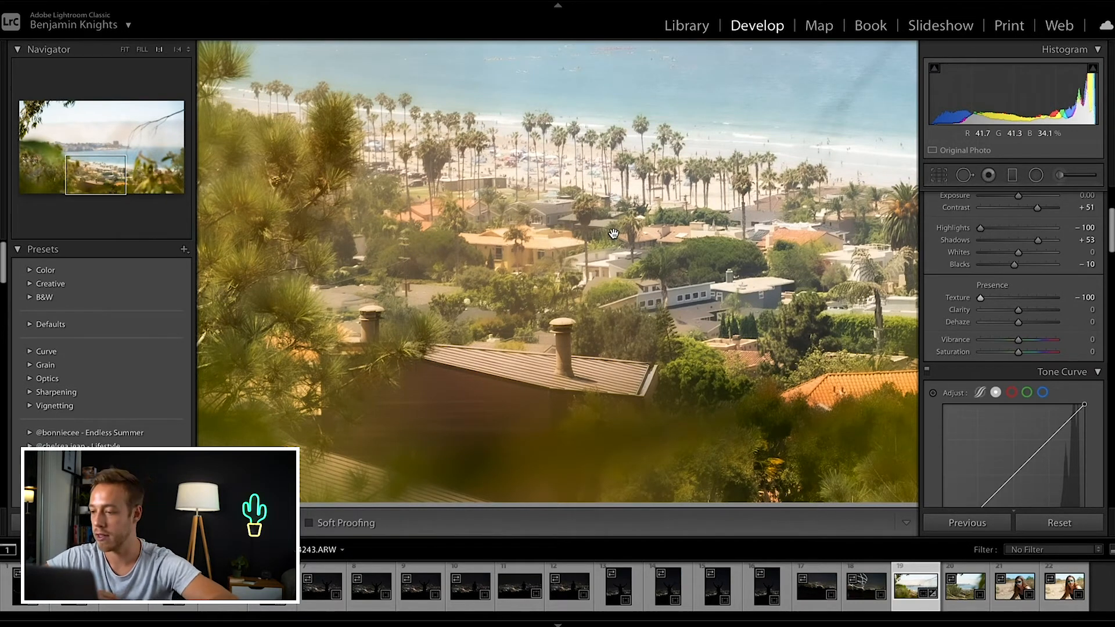
pyautogui.moveTo(980, 297); pyautogui.dragTo(1067, 300)
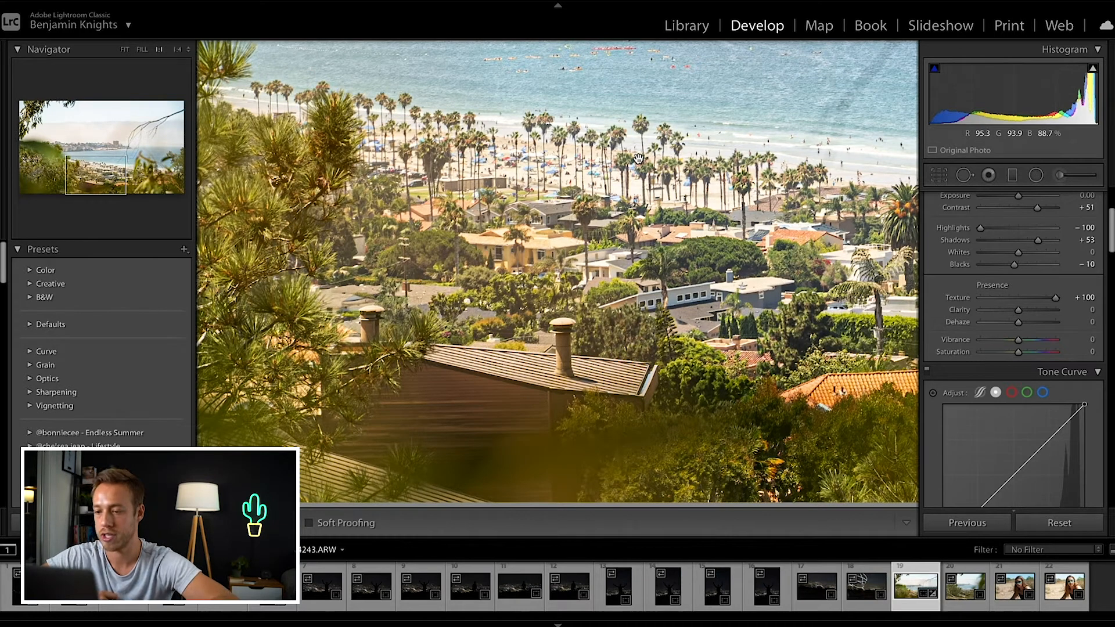
pyautogui.doubleClick(959, 298)
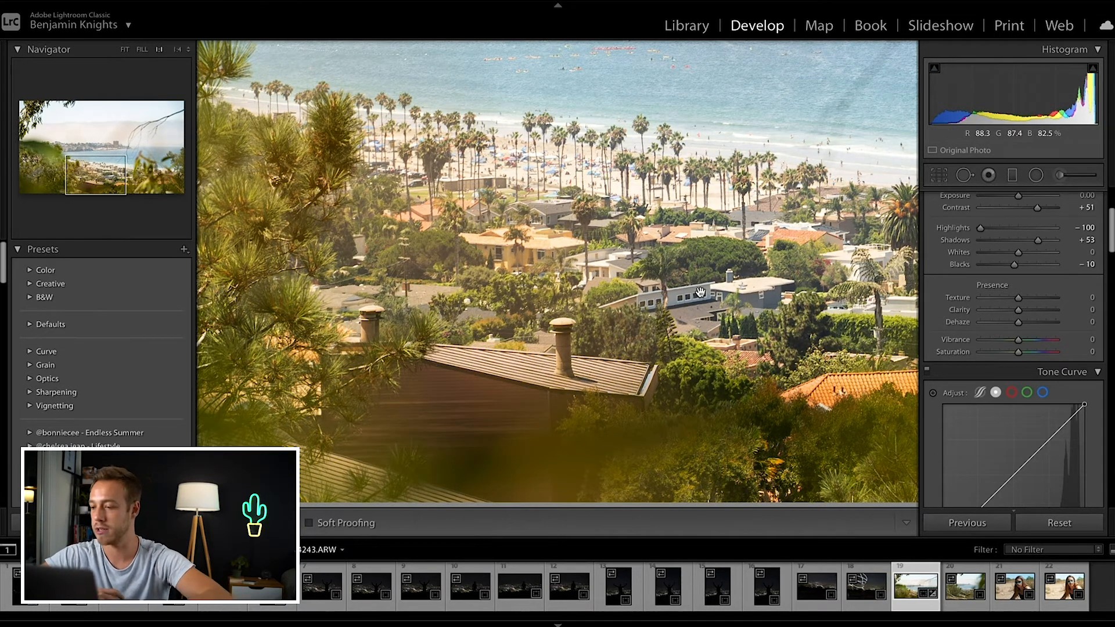
# Step: Try the bay photo's clarity at +50, +100 and -100, and set texture to +37 and clarity to +26
pyautogui.moveTo(1017, 309); pyautogui.dragTo(1038, 313)
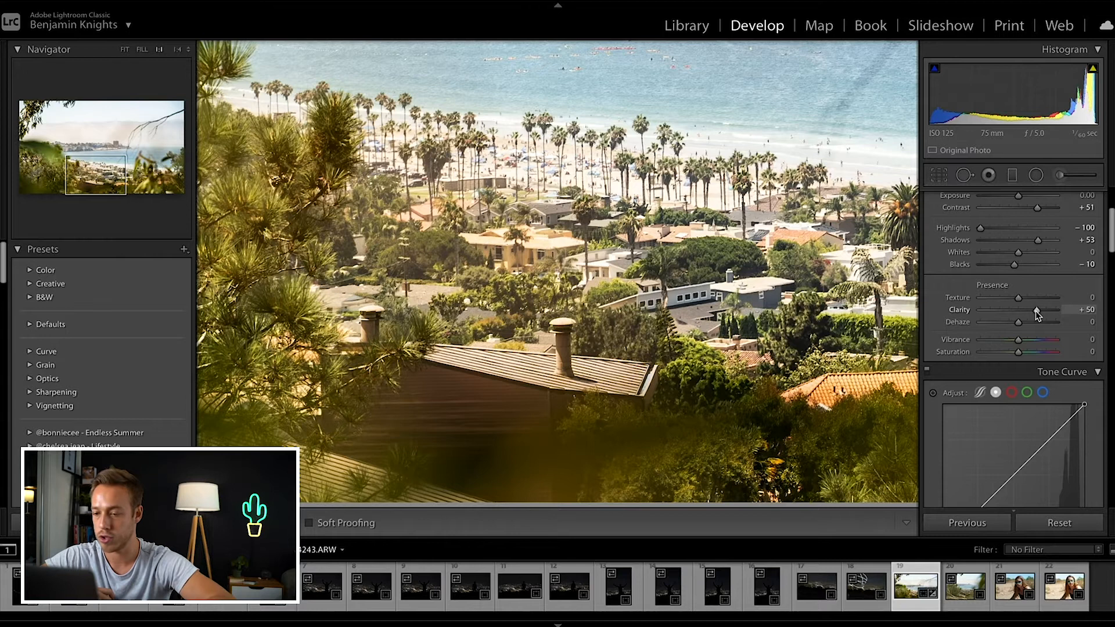
pyautogui.press('z')
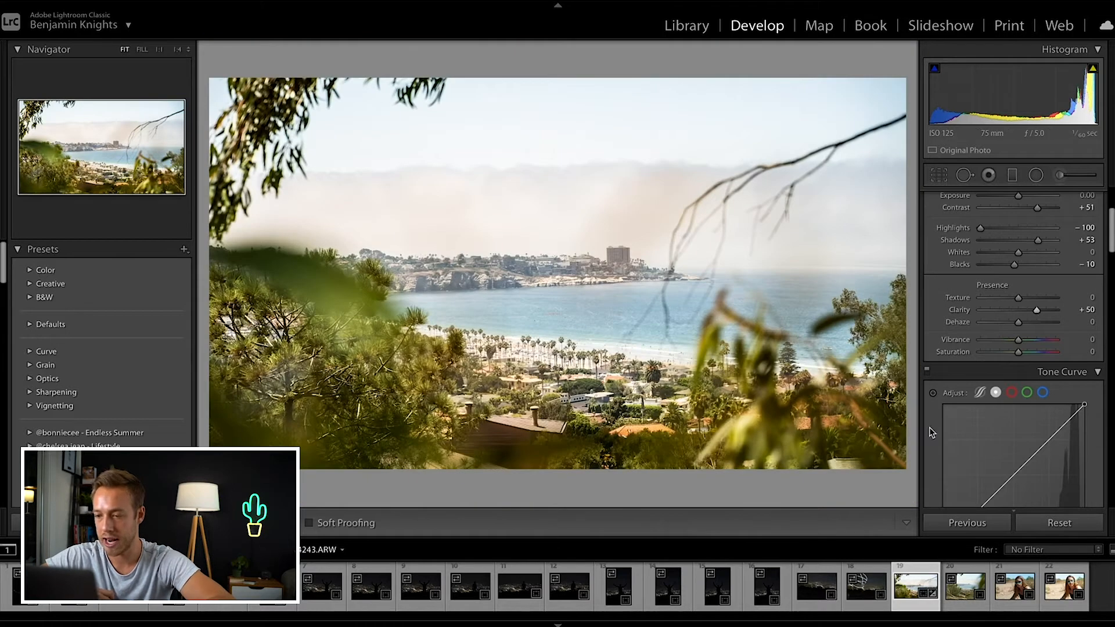
pyautogui.moveTo(1037, 310); pyautogui.dragTo(1100, 312)
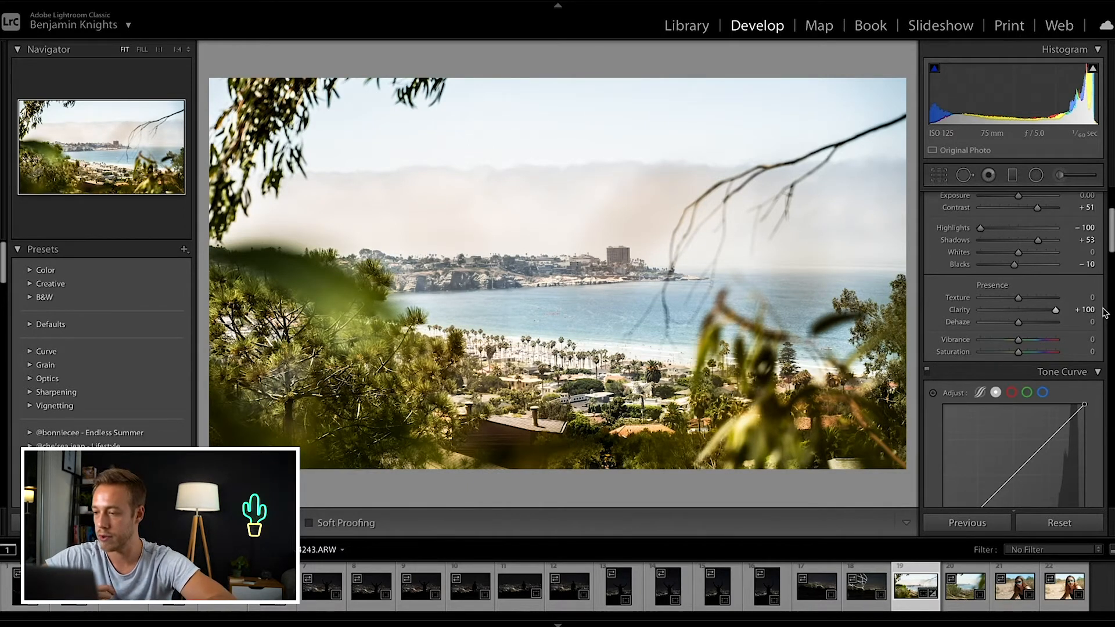
pyautogui.moveTo(1054, 310); pyautogui.dragTo(975, 320)
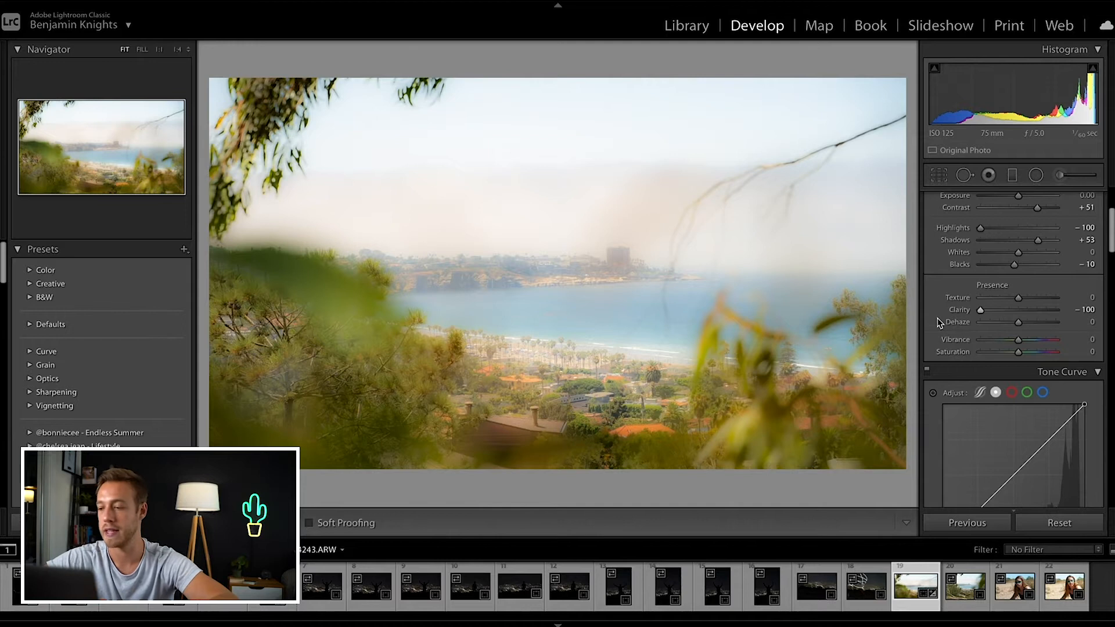
pyautogui.doubleClick(959, 310)
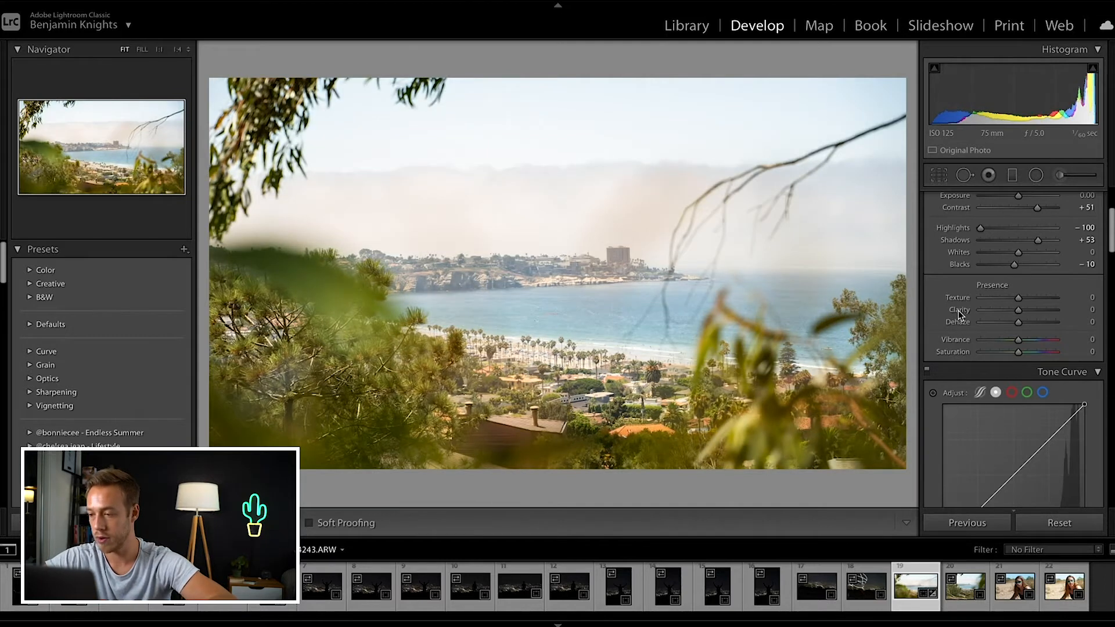
pyautogui.moveTo(1018, 298)
pyautogui.mouseDown()
pyautogui.moveTo(1034, 301)
pyautogui.moveTo(1027, 310)
pyautogui.mouseUp()
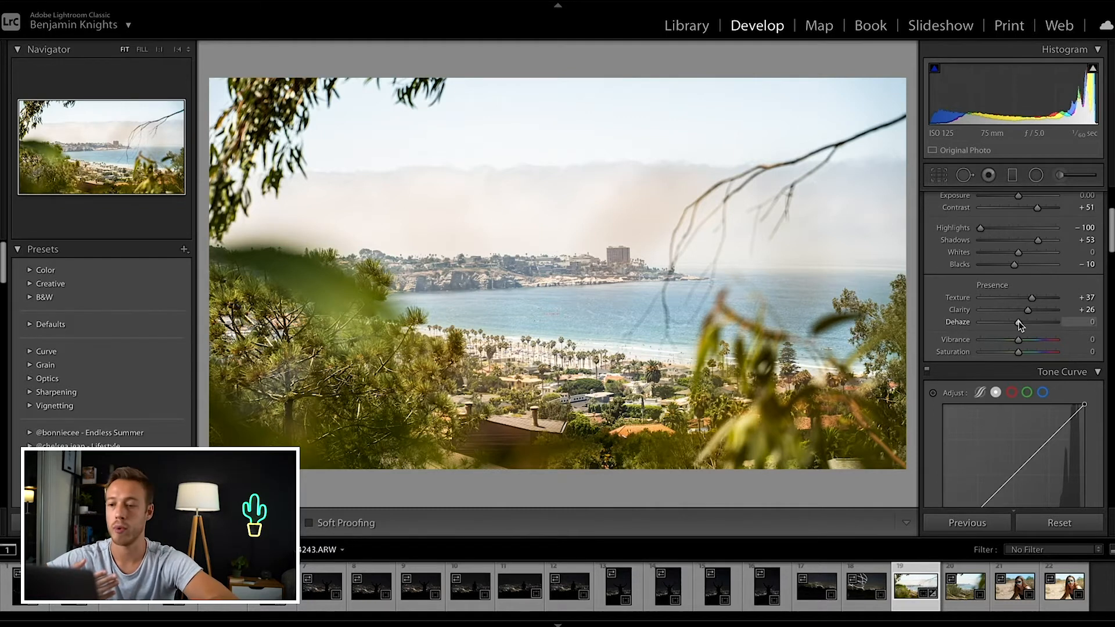
# Step: Try the bay photo's dehaze at strengths from +100 down to -68, and reset it to 0
pyautogui.moveTo(1017, 321); pyautogui.dragTo(1037, 321)
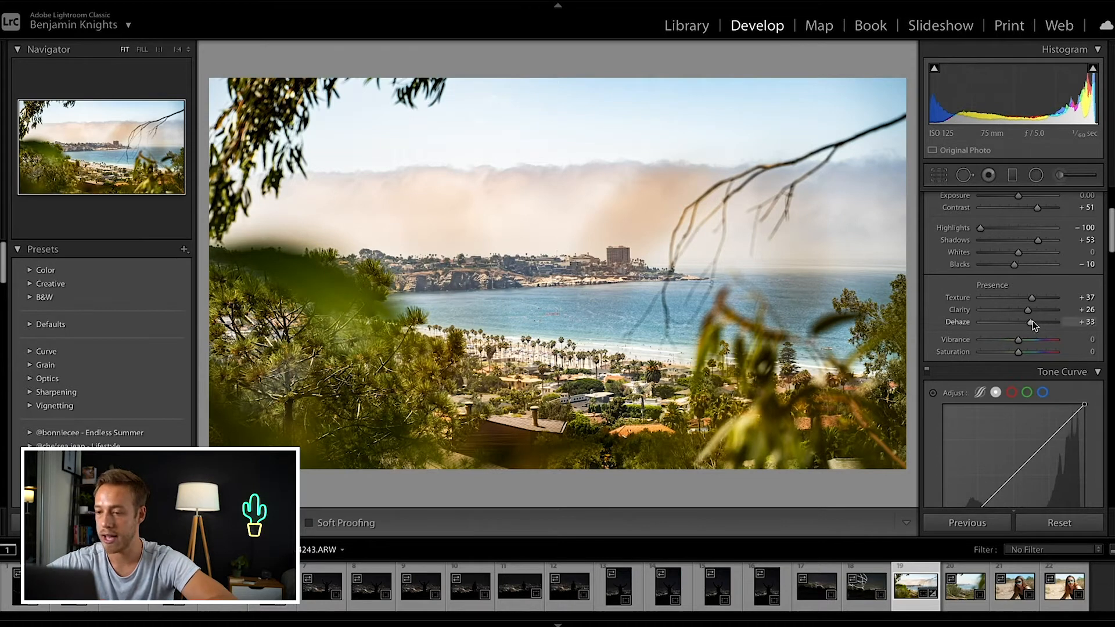
pyautogui.moveTo(1033, 323); pyautogui.dragTo(1060, 324)
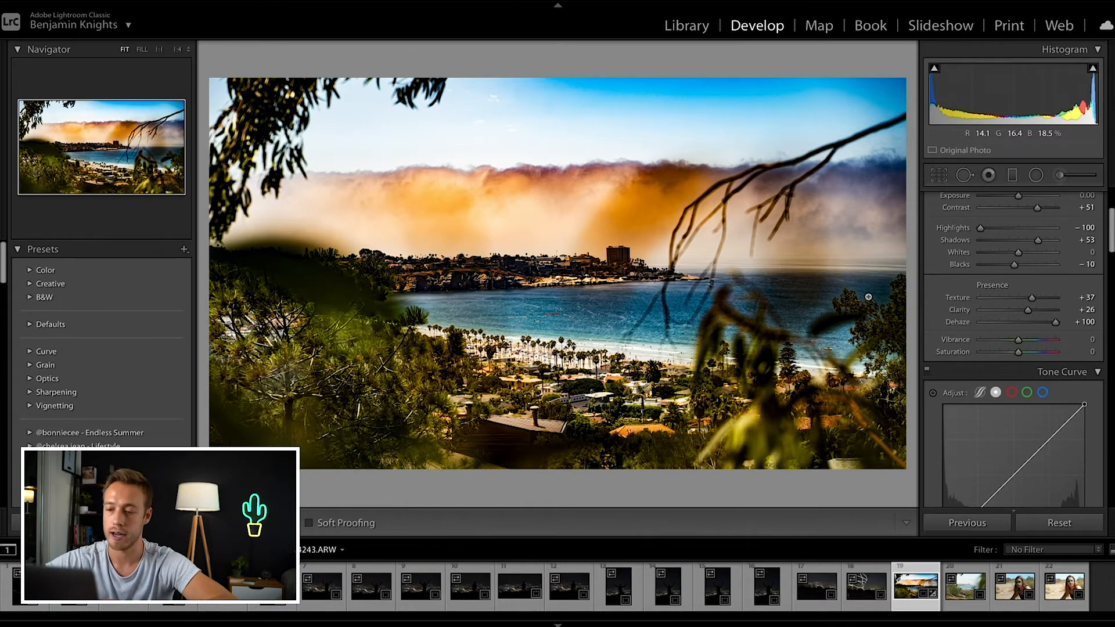
pyautogui.doubleClick(956, 323)
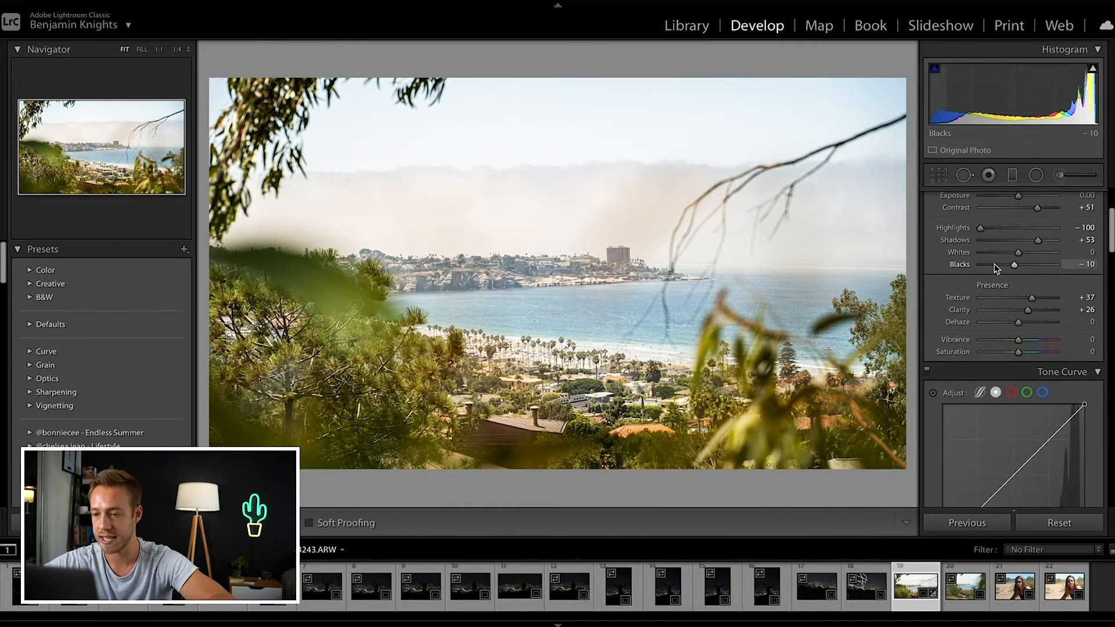
pyautogui.moveTo(1018, 323); pyautogui.dragTo(1012, 324)
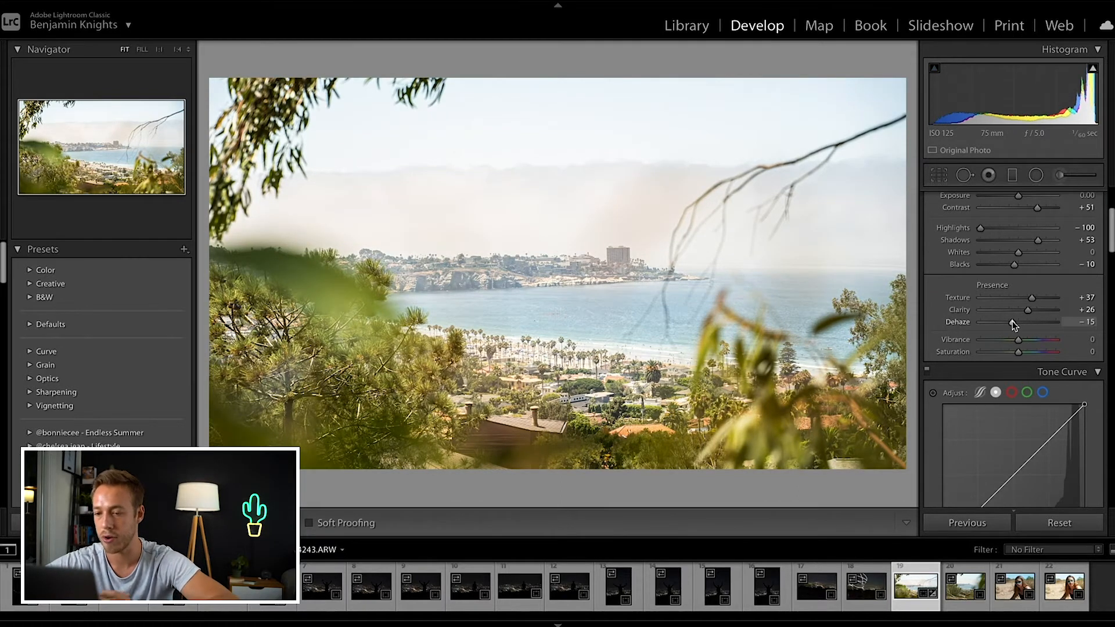
pyautogui.moveTo(1012, 324); pyautogui.dragTo(993, 325)
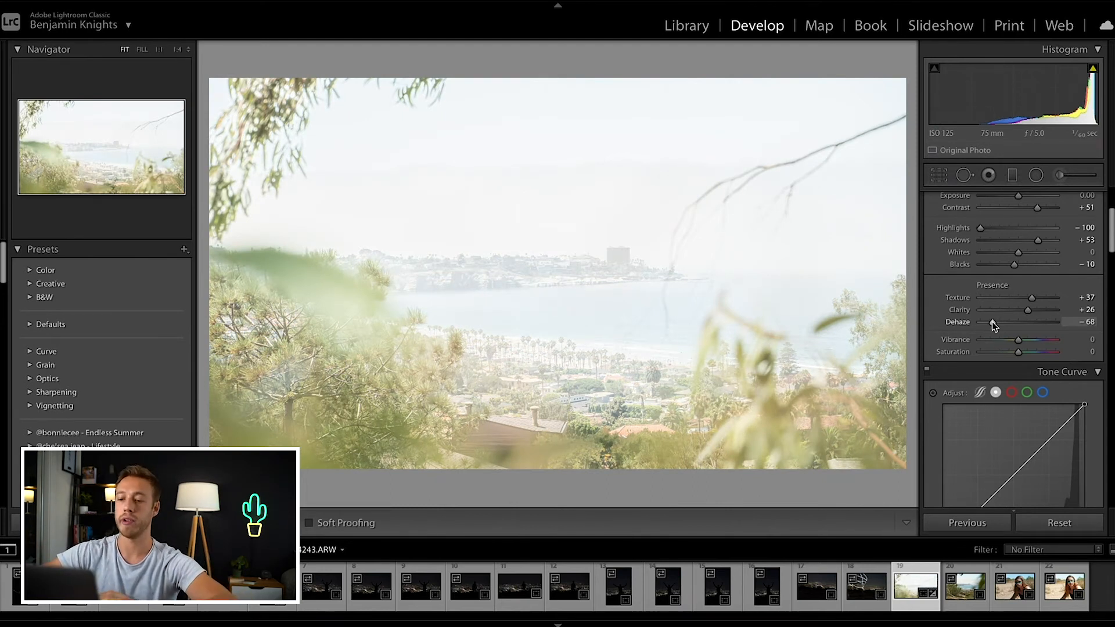
pyautogui.doubleClick(963, 324)
# Step: Try the bay photo's vibrance and saturation at +100 each, and settle on a slight increase of both
pyautogui.scroll(-2, 962, 313)
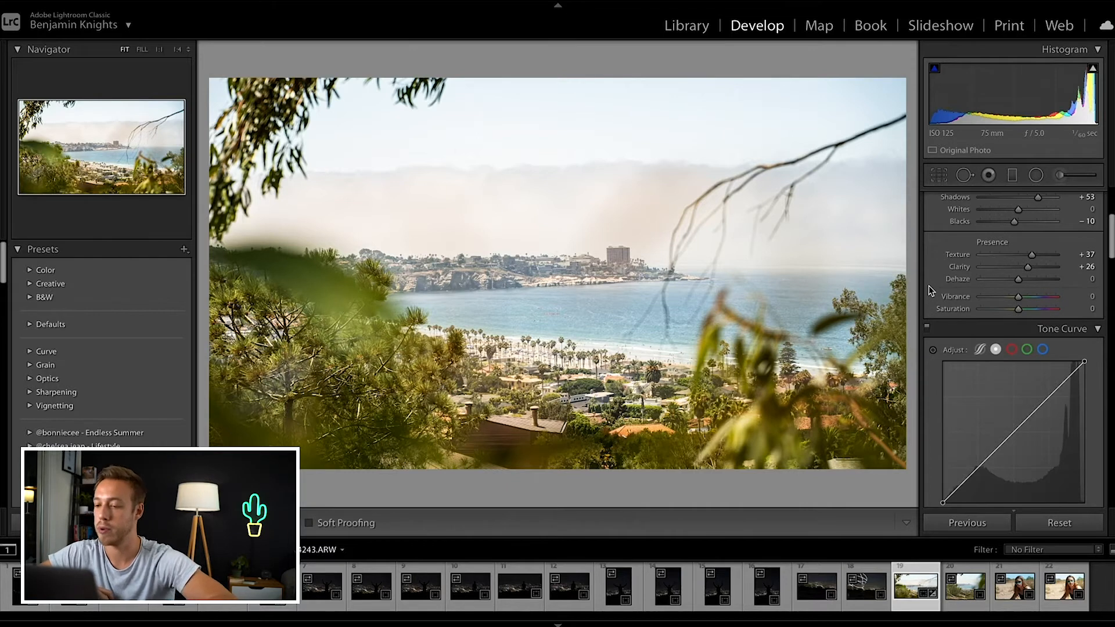
pyautogui.moveTo(1019, 297); pyautogui.dragTo(1055, 296)
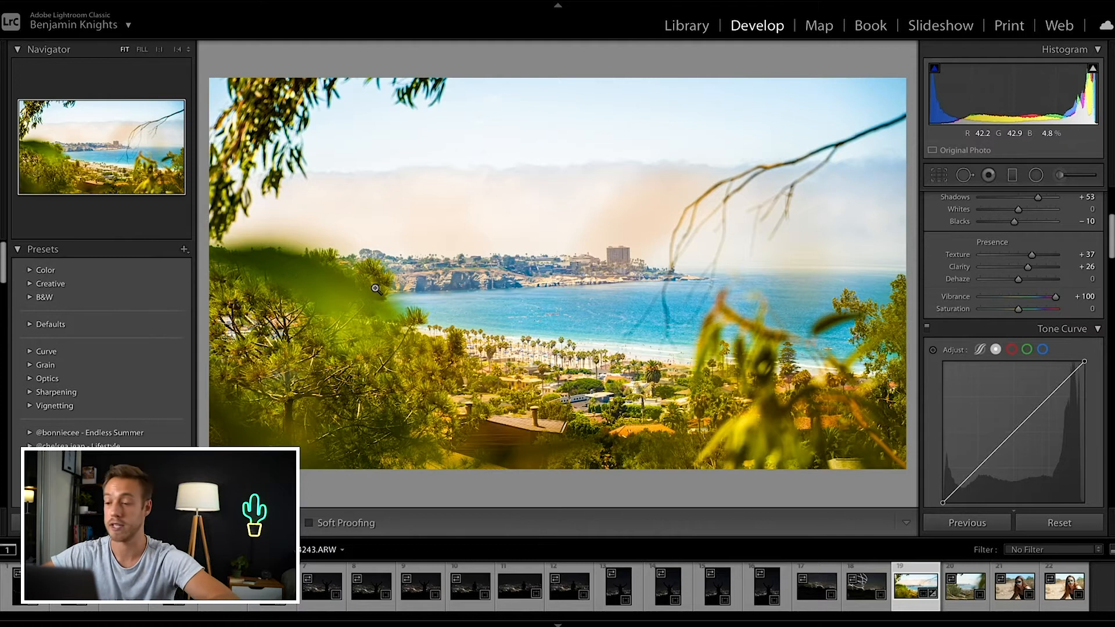
pyautogui.doubleClick(955, 297)
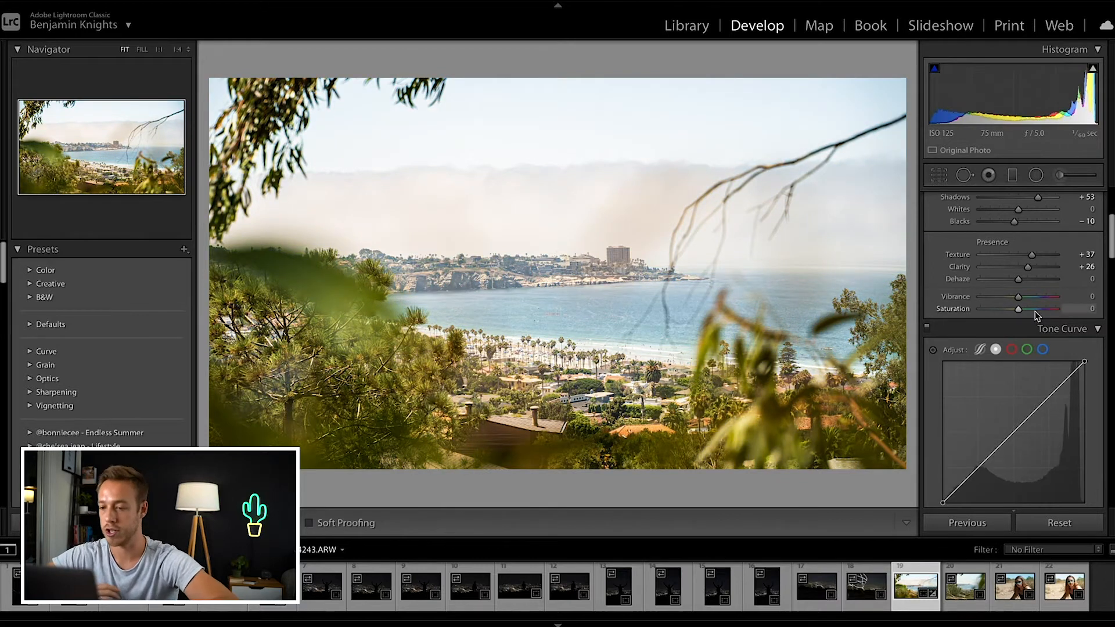
pyautogui.moveTo(1018, 309); pyautogui.dragTo(1055, 309)
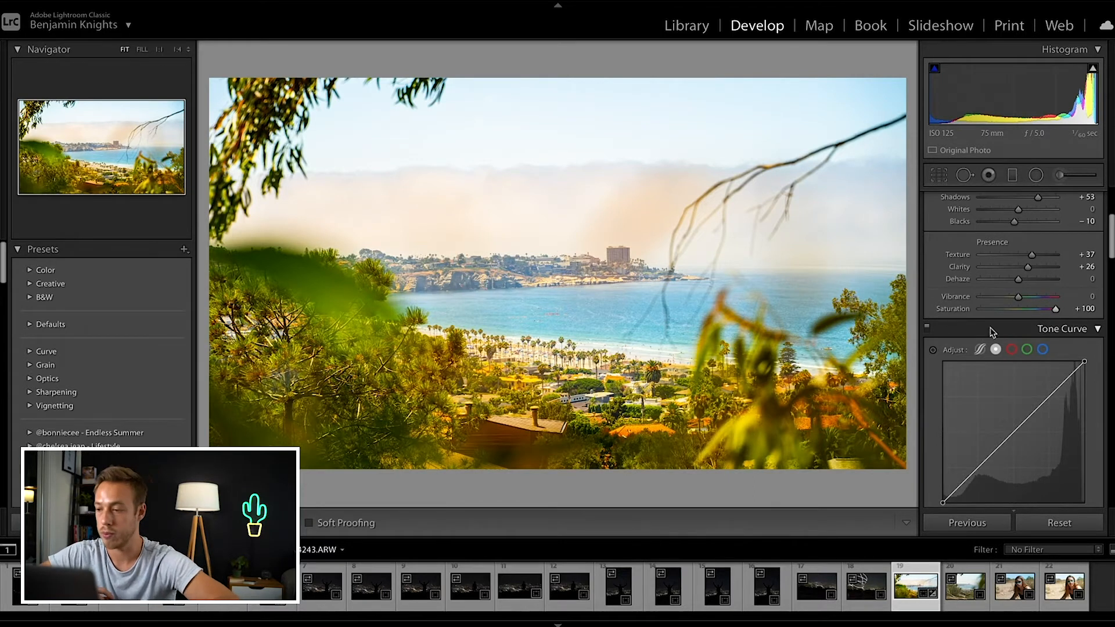
pyautogui.doubleClick(955, 310)
pyautogui.moveTo(1018, 296); pyautogui.dragTo(1023, 311)
# Step: Add a point at the middle of the tone curve and place it at input 126, output 129
pyautogui.scroll(-3, 960, 247)
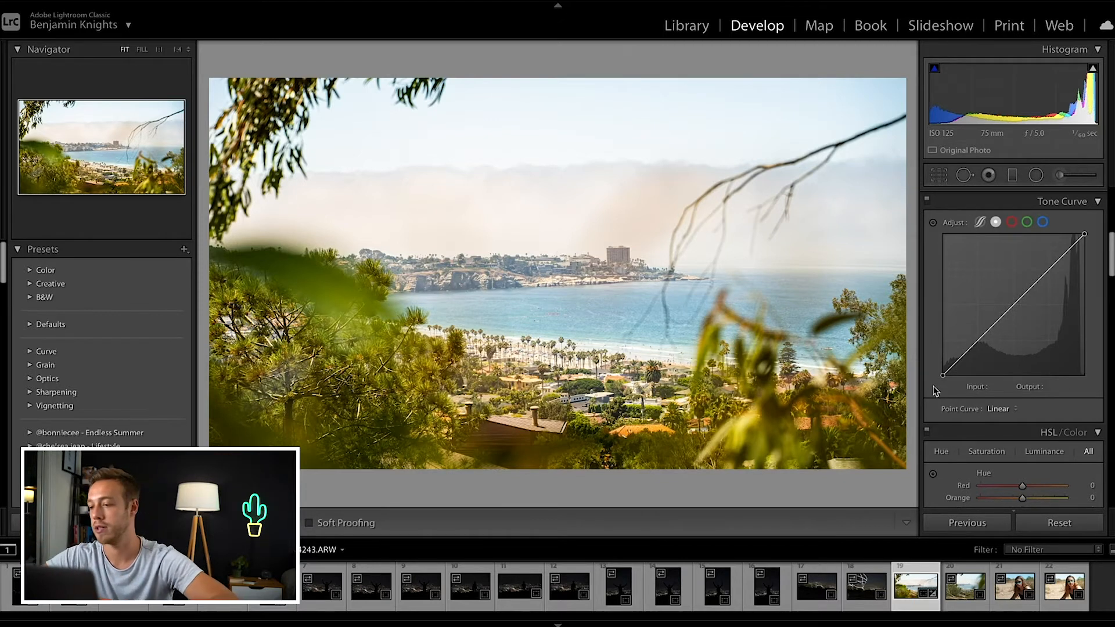
pyautogui.click(1015, 306)
pyautogui.moveTo(1014, 306); pyautogui.dragTo(1013, 304)
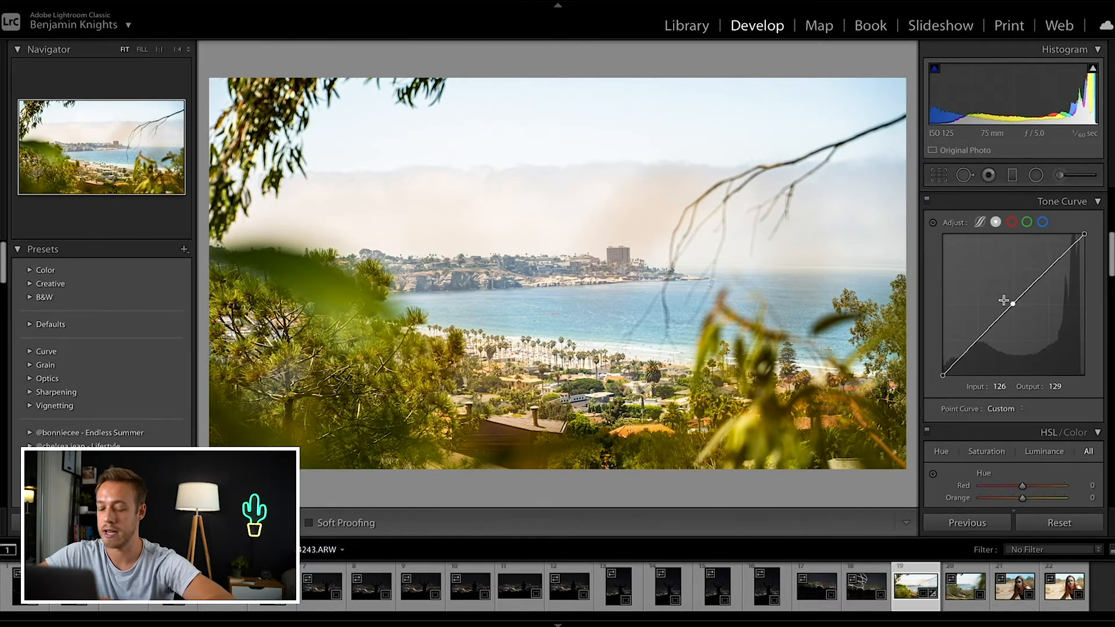
# Step: Add tone curve points for the highlights at input 193, output 199 and the shadows at input 57, output 44
pyautogui.moveTo(1013, 303); pyautogui.dragTo(1012, 304)
pyautogui.hotkey('ctrl', 'z')
pyautogui.moveTo(1048, 269)
pyautogui.mouseDown()
pyautogui.moveTo(1052, 247)
pyautogui.moveTo(1055, 303)
pyautogui.moveTo(1052, 267)
pyautogui.mouseUp()
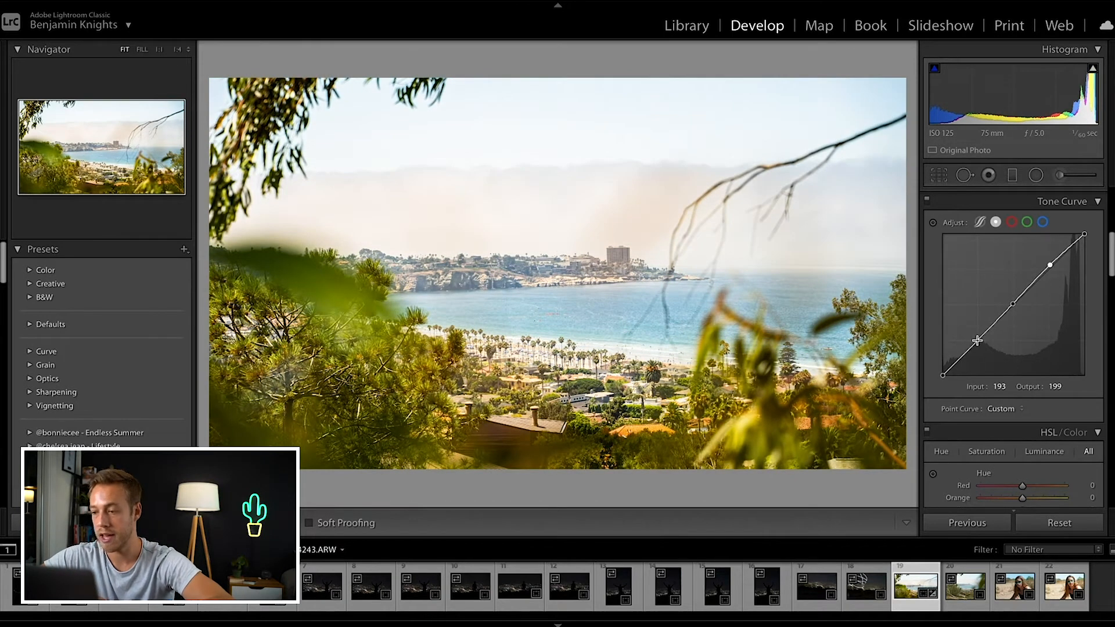
pyautogui.moveTo(979, 343); pyautogui.dragTo(978, 318)
pyautogui.moveTo(977, 318); pyautogui.dragTo(975, 342)
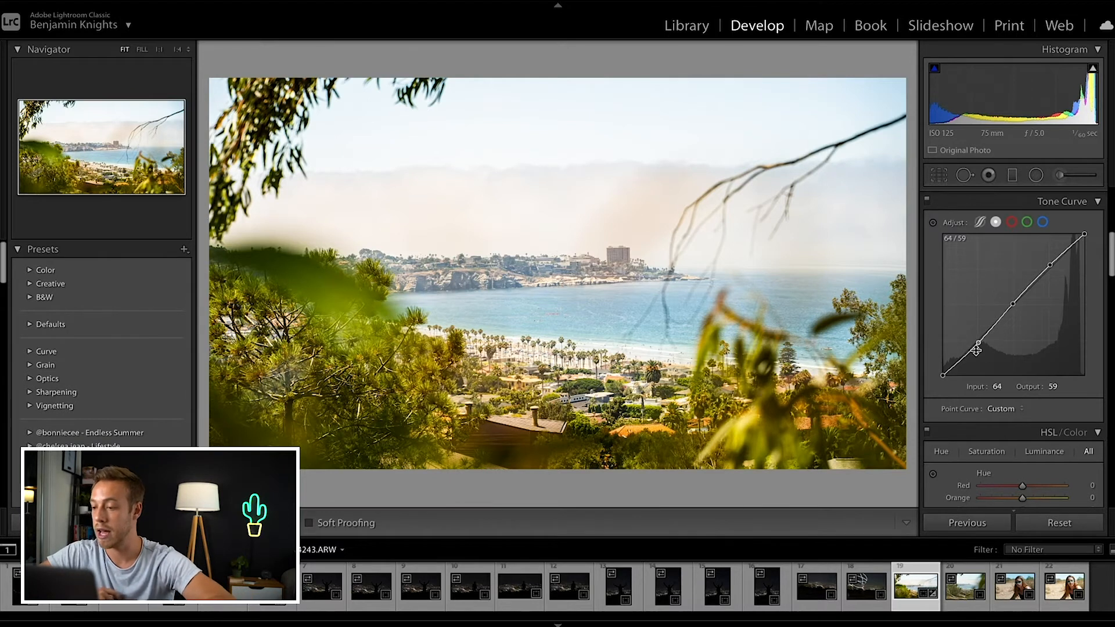
pyautogui.moveTo(977, 345)
pyautogui.mouseDown()
pyautogui.moveTo(978, 370)
pyautogui.moveTo(970, 351)
pyautogui.mouseUp()
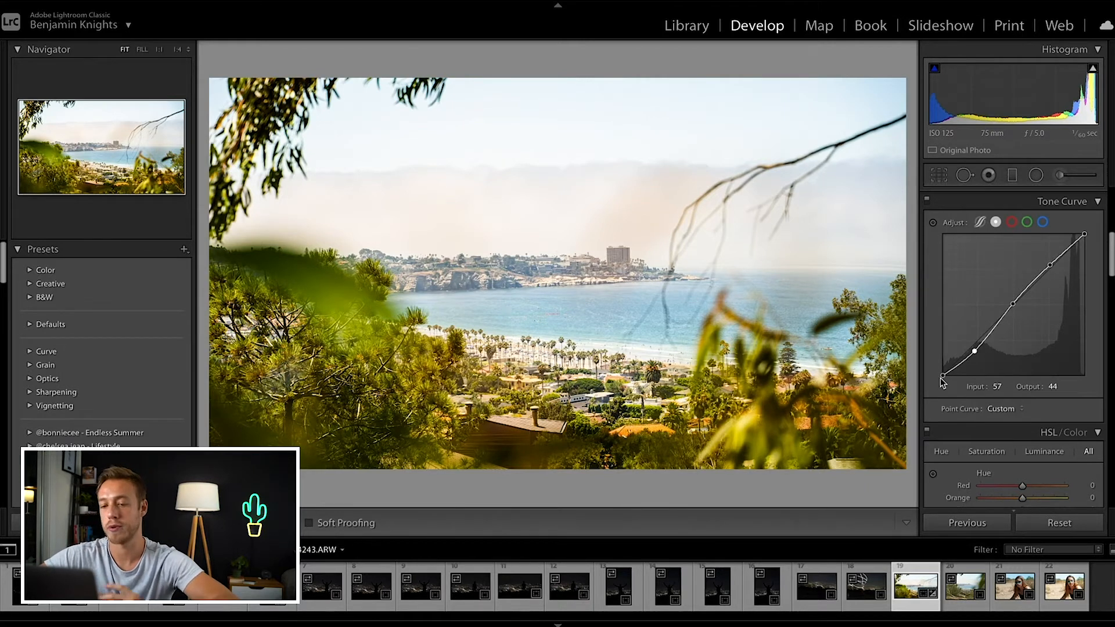
# Step: Try raising the tone curve's black point to output 92 and lowering its white point to output 180 and 250
pyautogui.moveTo(942, 379); pyautogui.dragTo(942, 329)
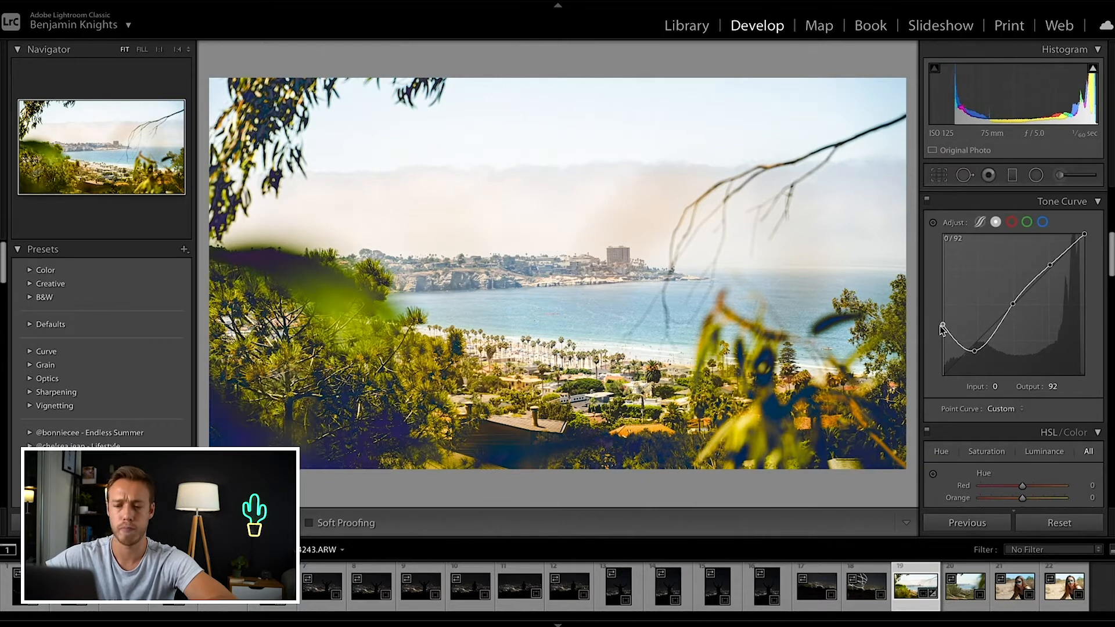
pyautogui.moveTo(942, 329); pyautogui.dragTo(942, 375)
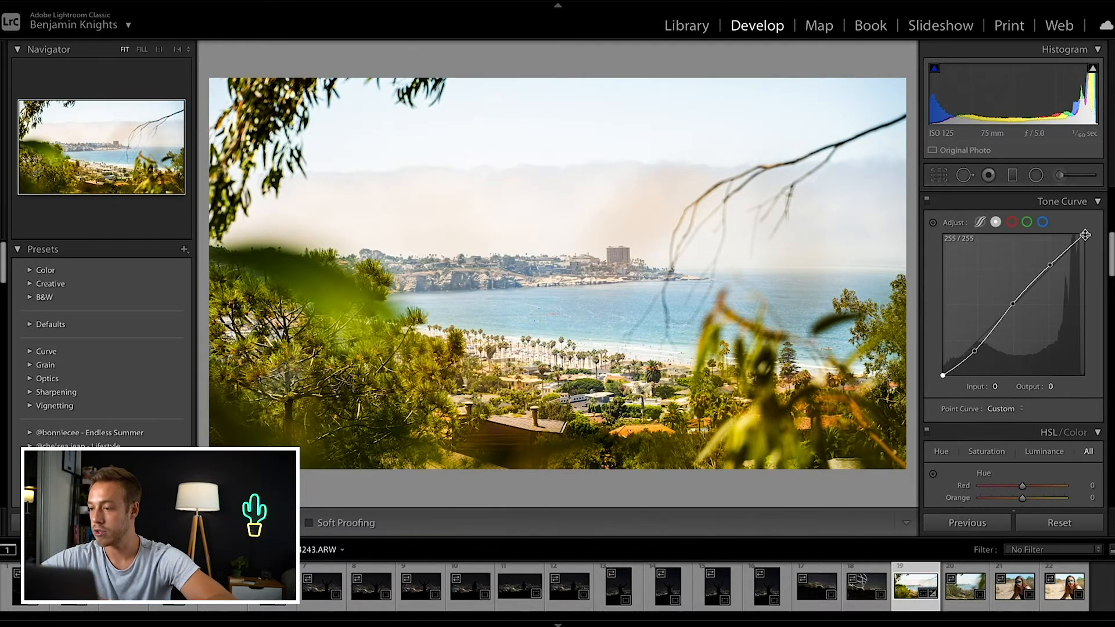
pyautogui.moveTo(1084, 234); pyautogui.dragTo(1081, 276)
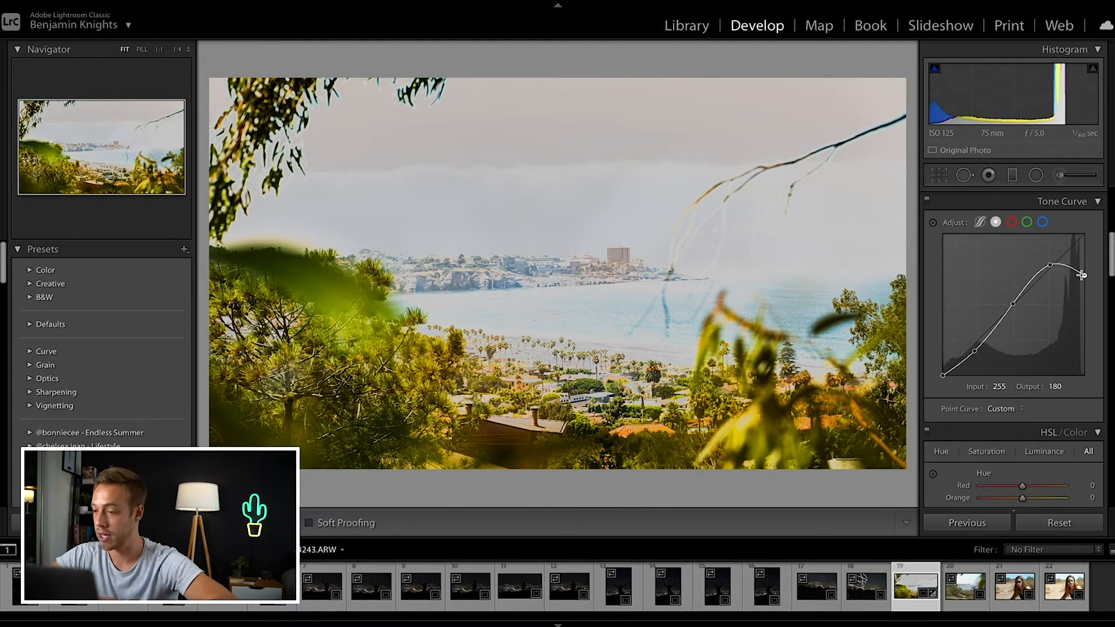
pyautogui.hotkey('ctrl', 'z')
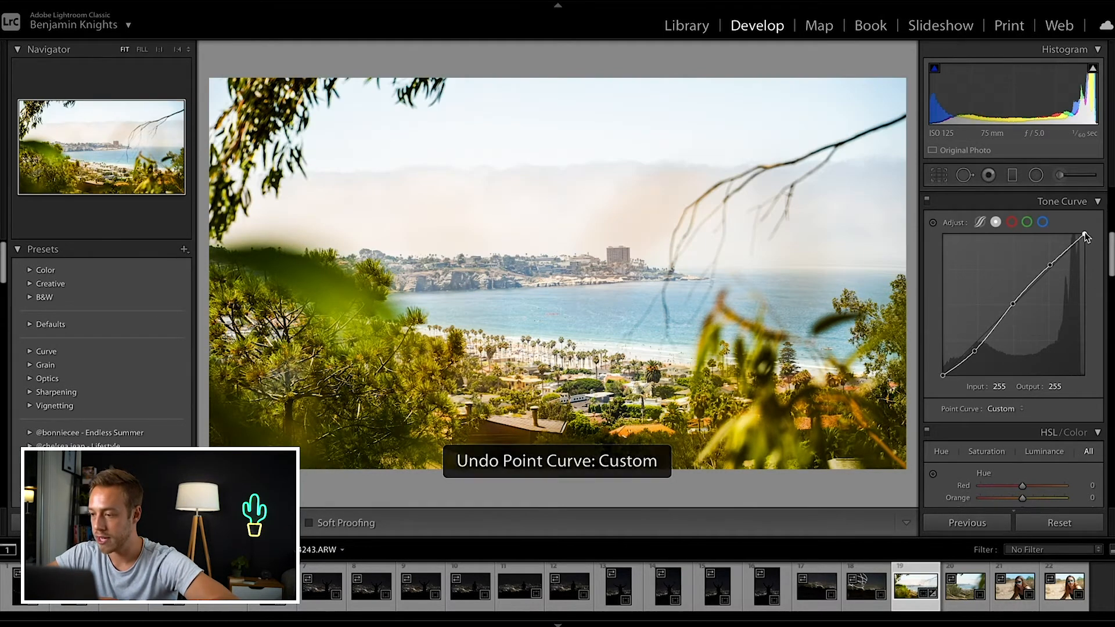
pyautogui.moveTo(1084, 235); pyautogui.dragTo(1084, 237)
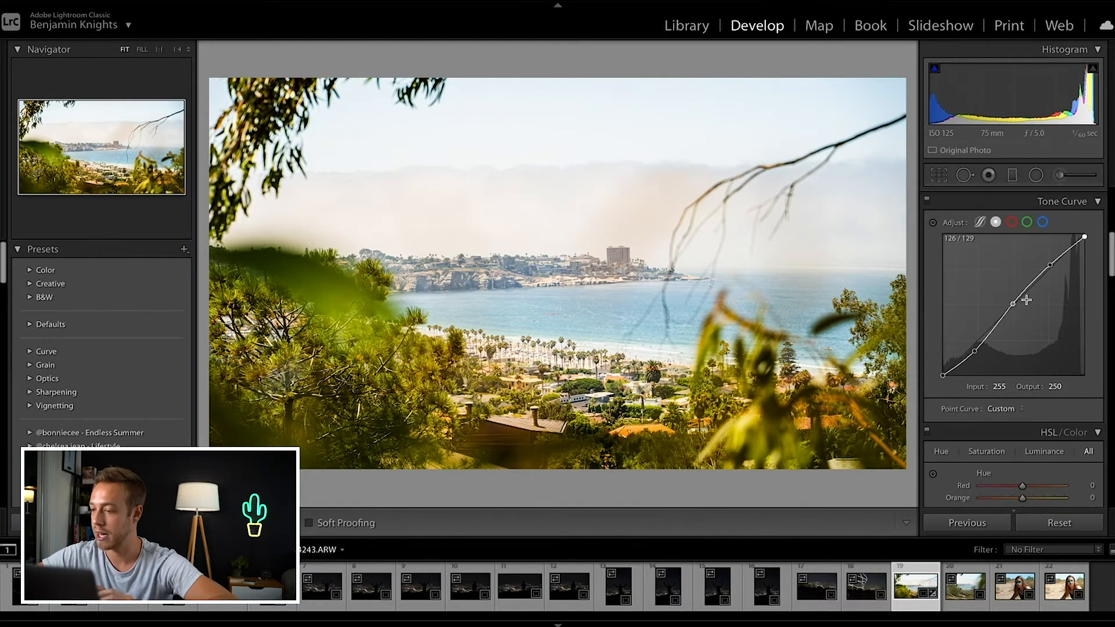
pyautogui.hotkey('ctrl', 'z')
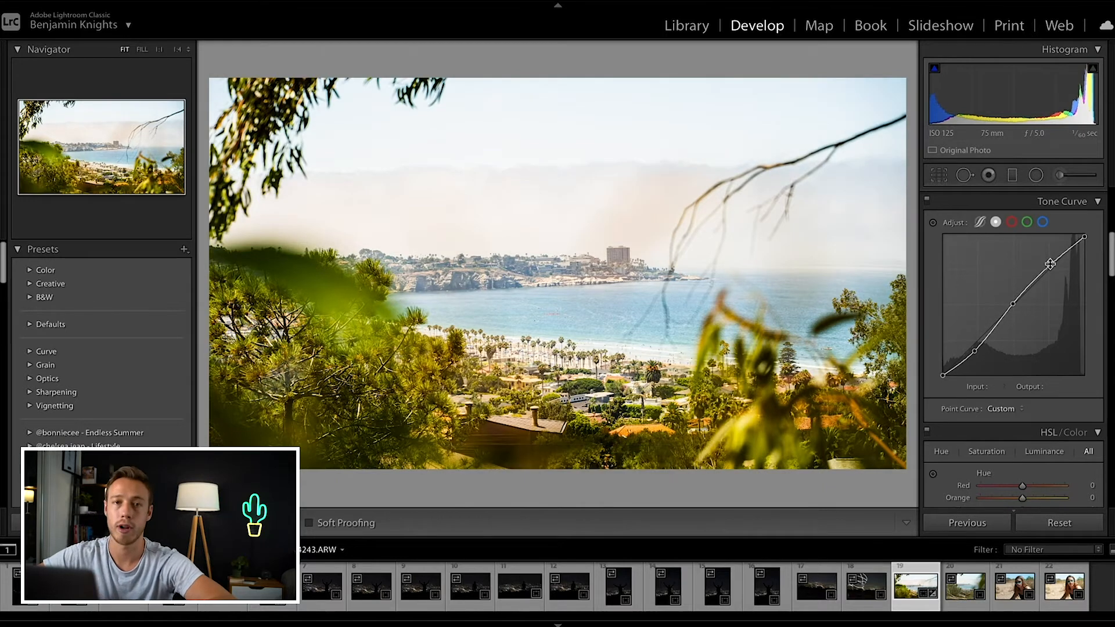
pyautogui.hotkey('ctrl', 'z')
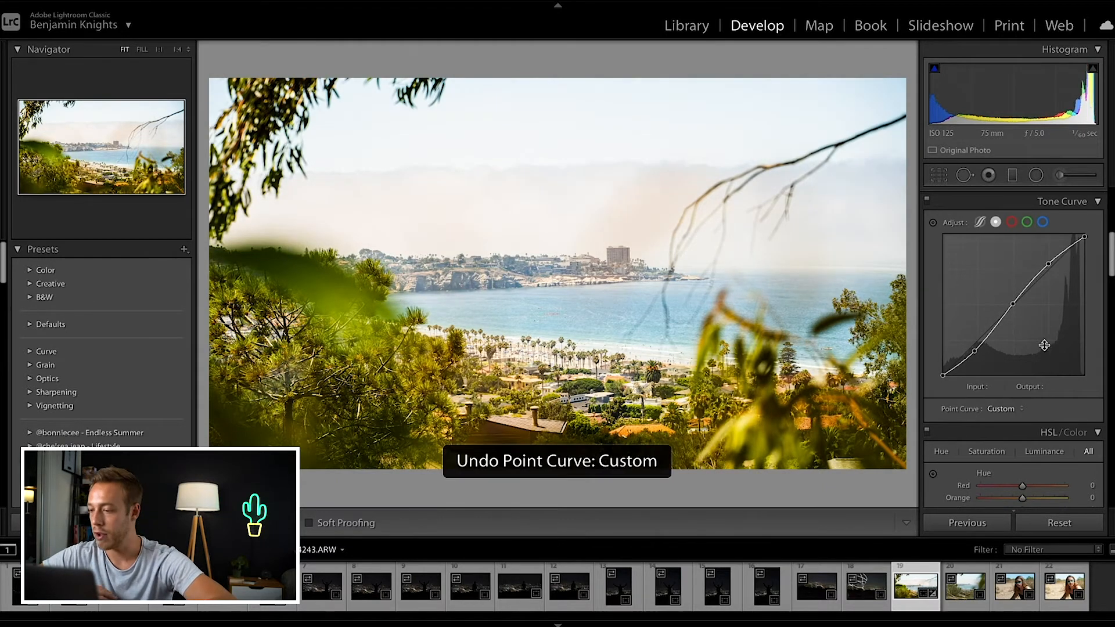
# Step: Try the tone curve's midpoint at input 152, output 113 and at input 93, output 137
pyautogui.moveTo(1014, 308); pyautogui.dragTo(1026, 317)
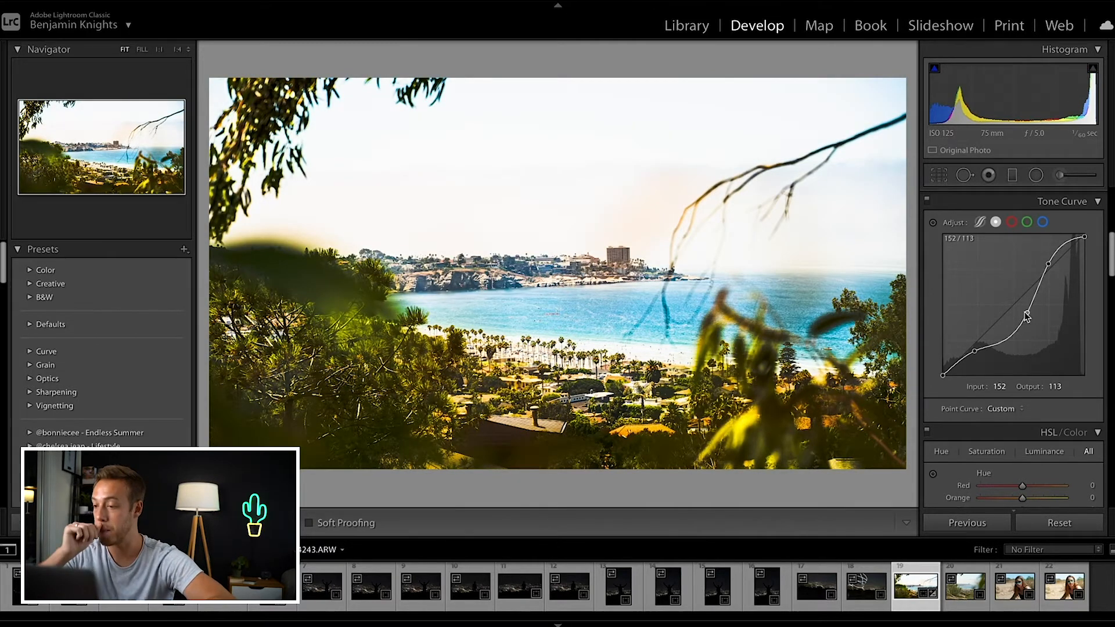
pyautogui.moveTo(1026, 316); pyautogui.dragTo(991, 299)
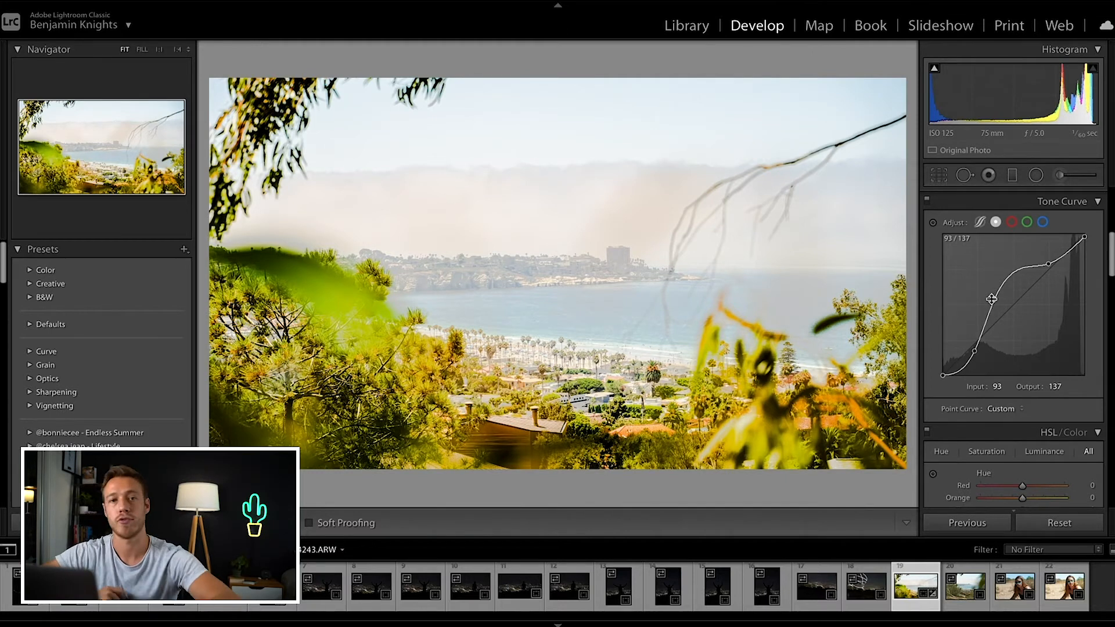
pyautogui.moveTo(991, 299); pyautogui.dragTo(1015, 306)
pyautogui.hotkey('ctrl', 'z')
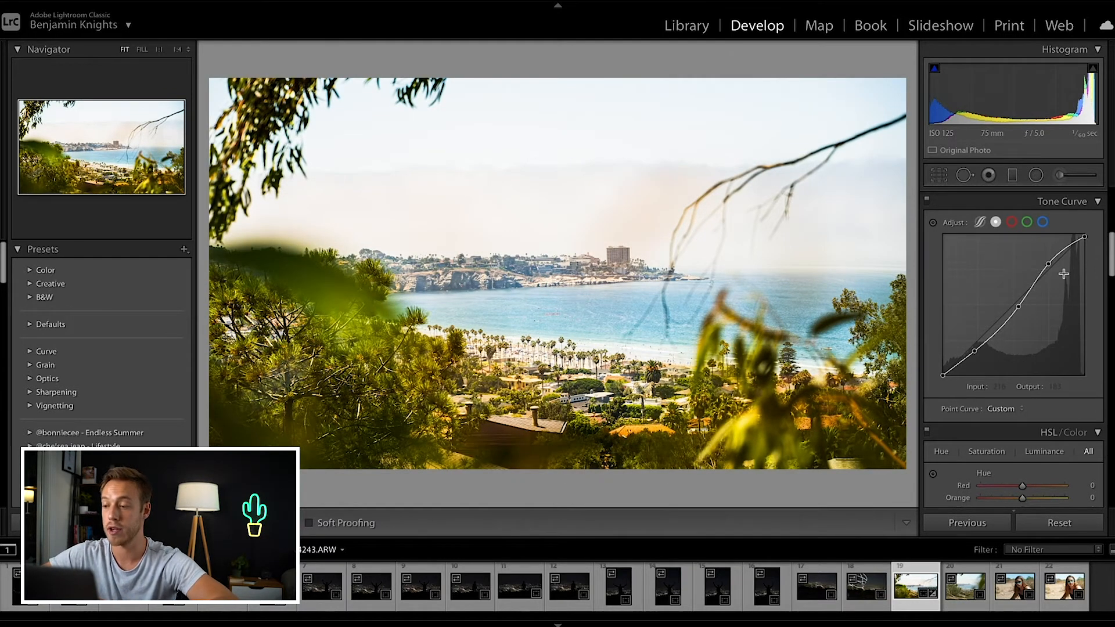
# Step: Try an extreme tone curve shape with extra points around the middle, and reset the channel to linear
pyautogui.moveTo(1033, 285); pyautogui.dragTo(1033, 278)
pyautogui.moveTo(1008, 316); pyautogui.dragTo(1015, 277)
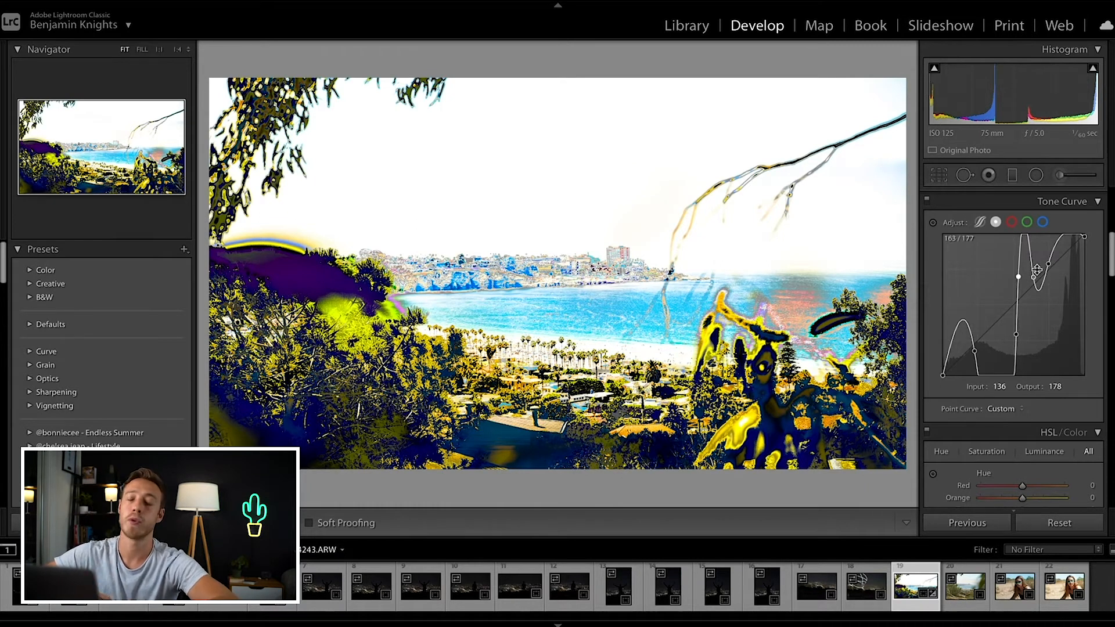
pyautogui.rightClick(979, 270)
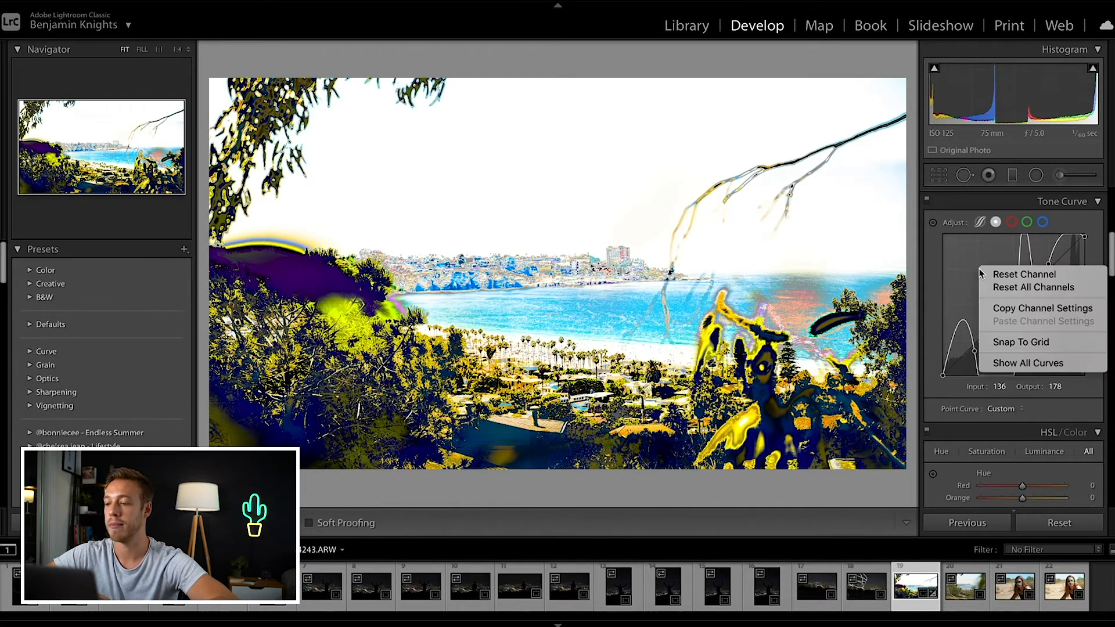
pyautogui.click(990, 274)
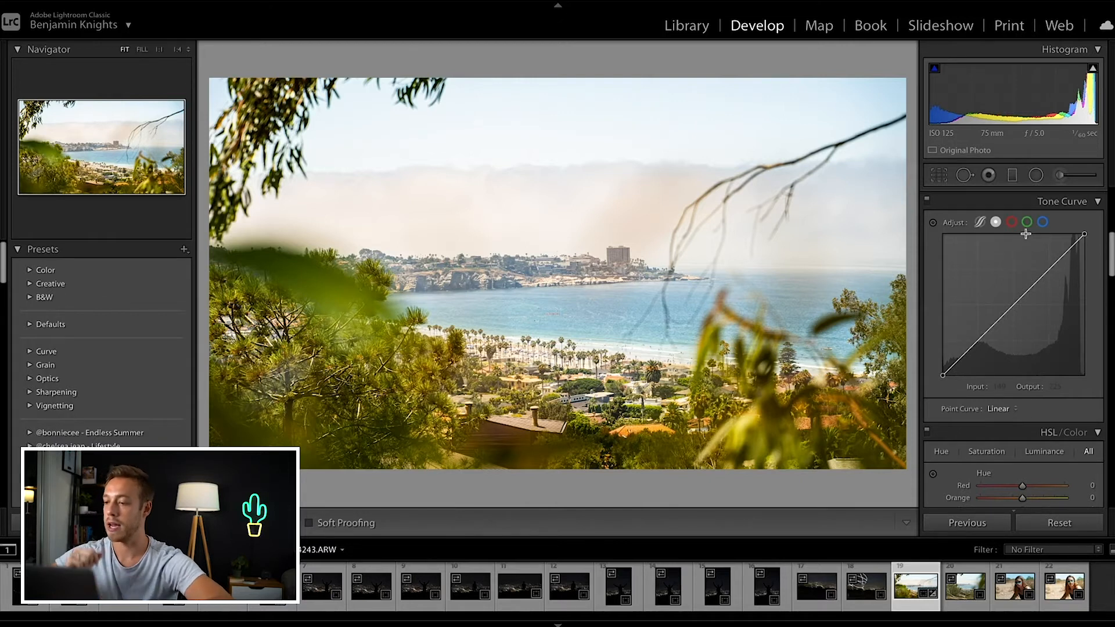
# Step: Add a midpoint to the red channel's curve and try it at input 116, output 165 and input 170, output 96
pyautogui.click(1012, 223)
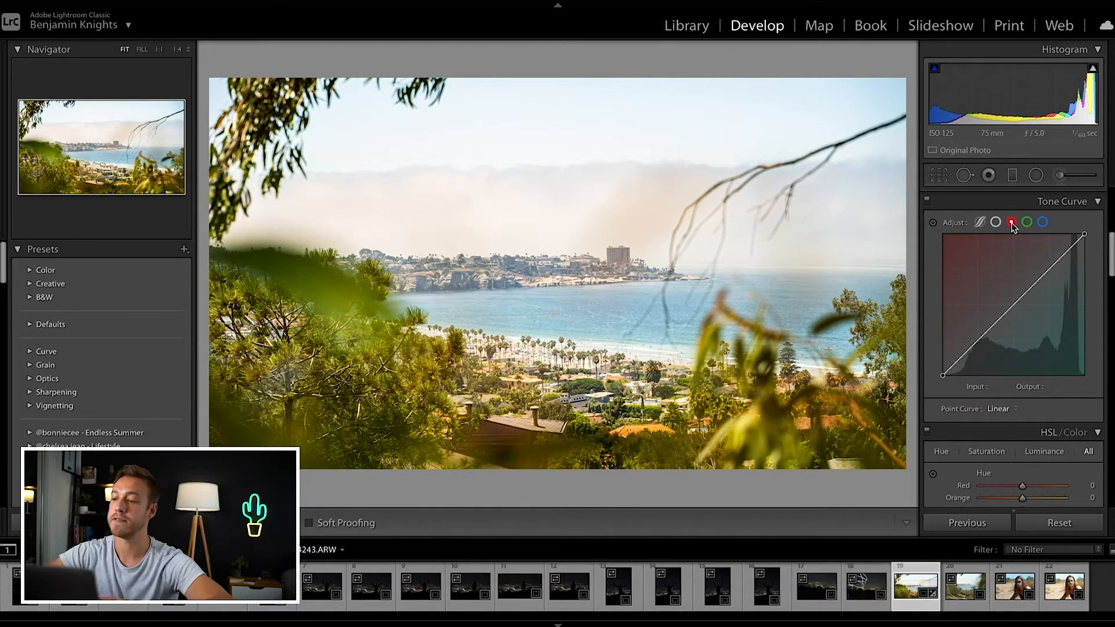
pyautogui.click(1014, 307)
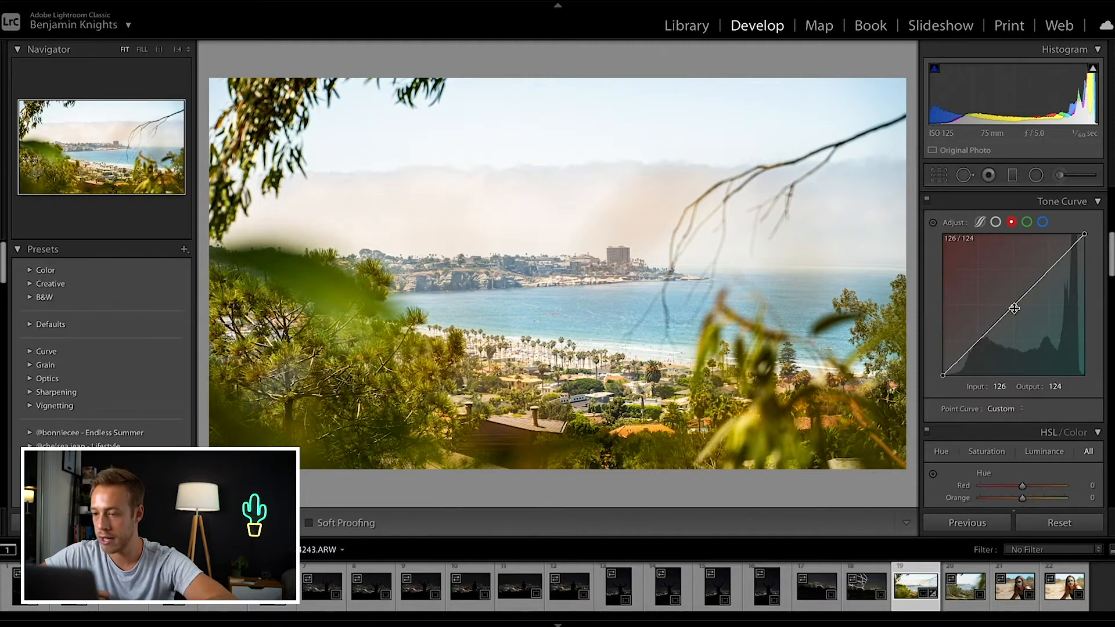
pyautogui.moveTo(1013, 308); pyautogui.dragTo(1004, 284)
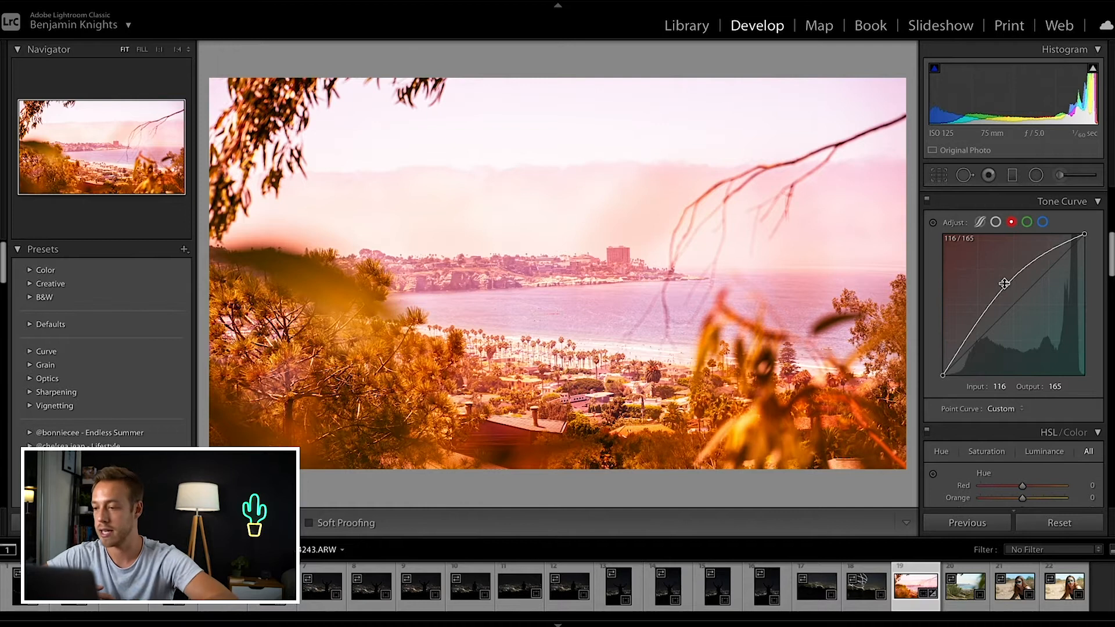
pyautogui.moveTo(1004, 283); pyautogui.dragTo(1034, 321)
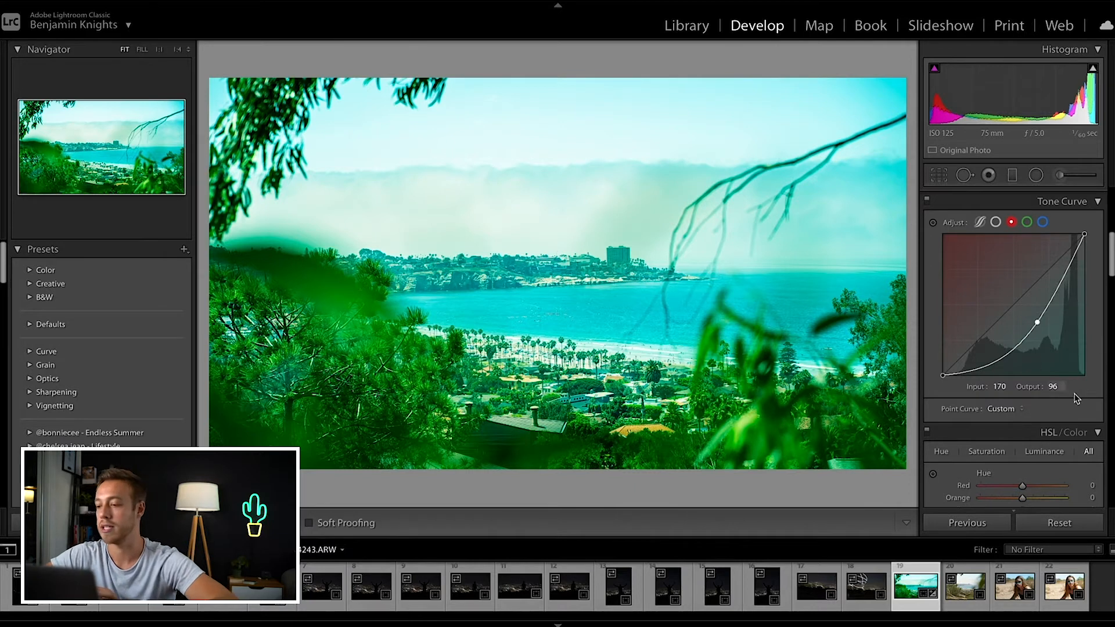
# Step: Shape the red curve into an S with input/output points at 128/128, 194/208 and 65/45
pyautogui.moveTo(1038, 321); pyautogui.dragTo(1010, 304)
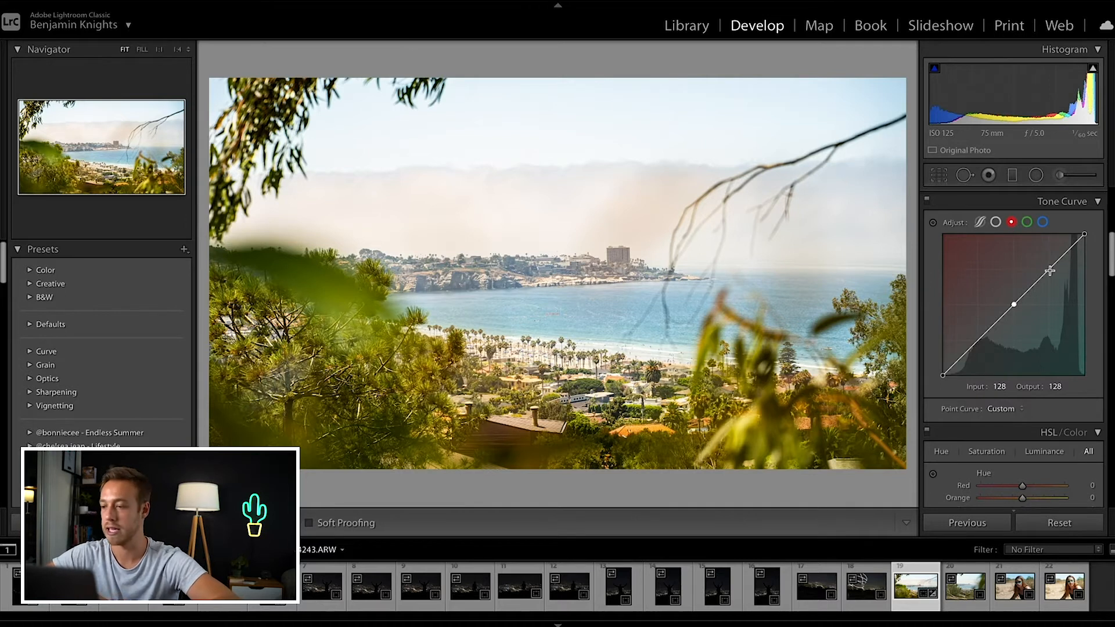
pyautogui.moveTo(1050, 271); pyautogui.dragTo(1047, 260)
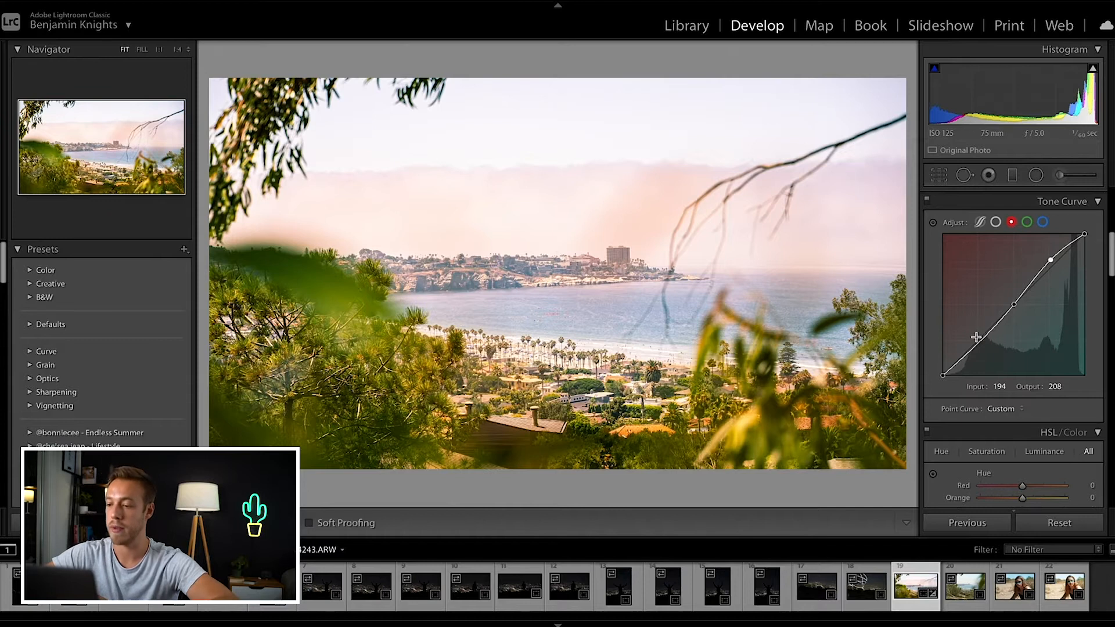
pyautogui.moveTo(978, 341); pyautogui.dragTo(980, 355)
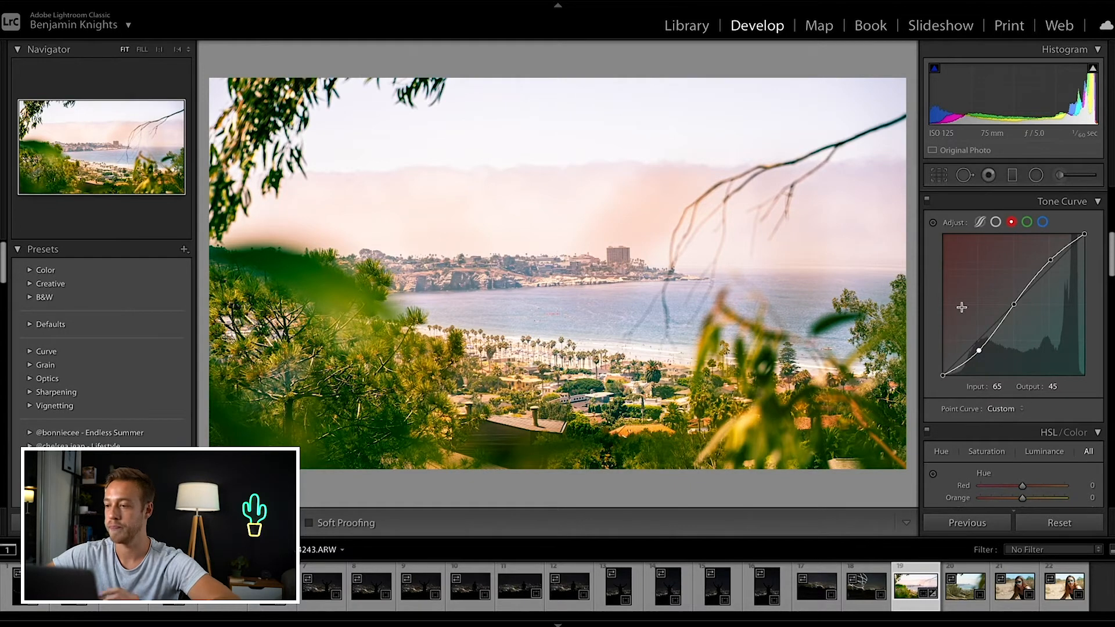
# Step: Give the green channel a gentle S-curve with a midpoint at input 128, output 128, raised highlights and lowered shadows
pyautogui.click(1027, 223)
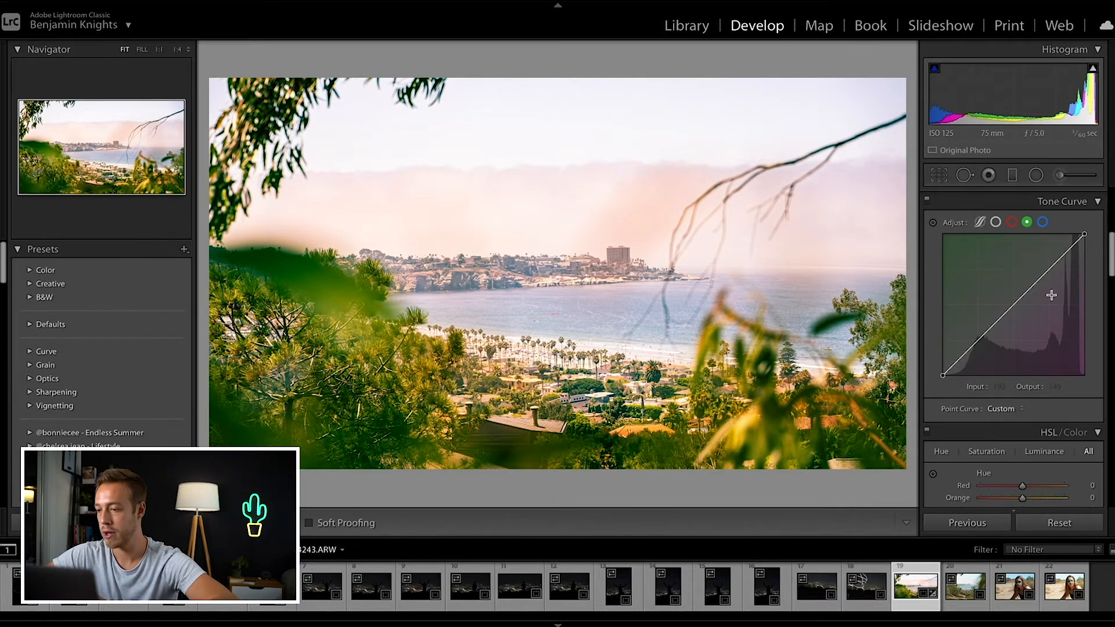
pyautogui.moveTo(1014, 305)
pyautogui.mouseDown()
pyautogui.moveTo(984, 281)
pyautogui.moveTo(1022, 324)
pyautogui.moveTo(1052, 337)
pyautogui.moveTo(1013, 305)
pyautogui.mouseUp()
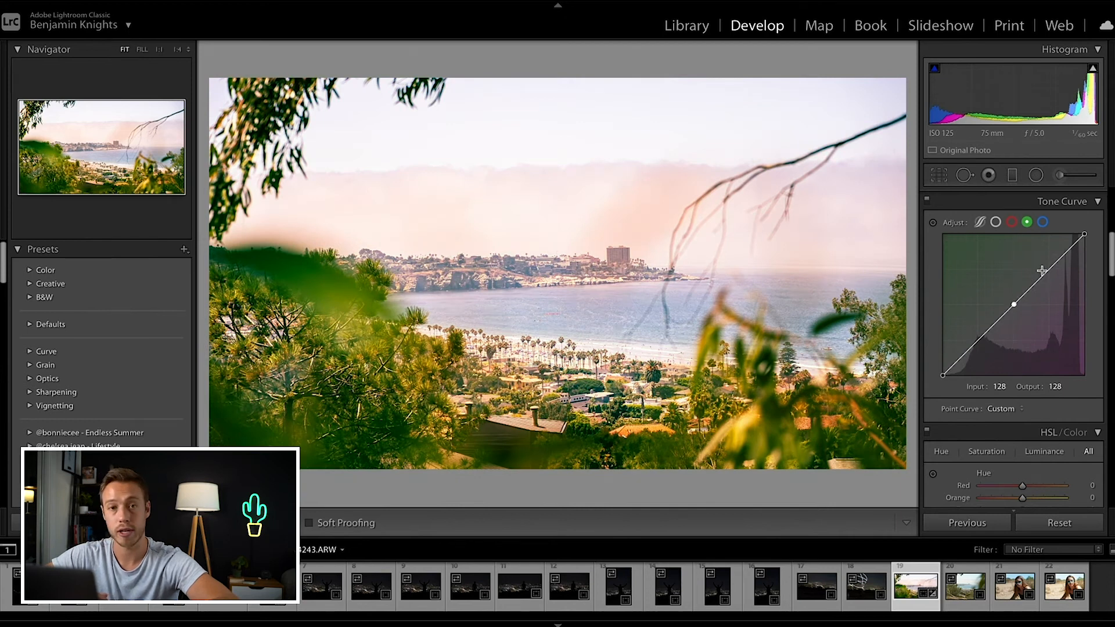
pyautogui.moveTo(1050, 269); pyautogui.dragTo(1049, 268)
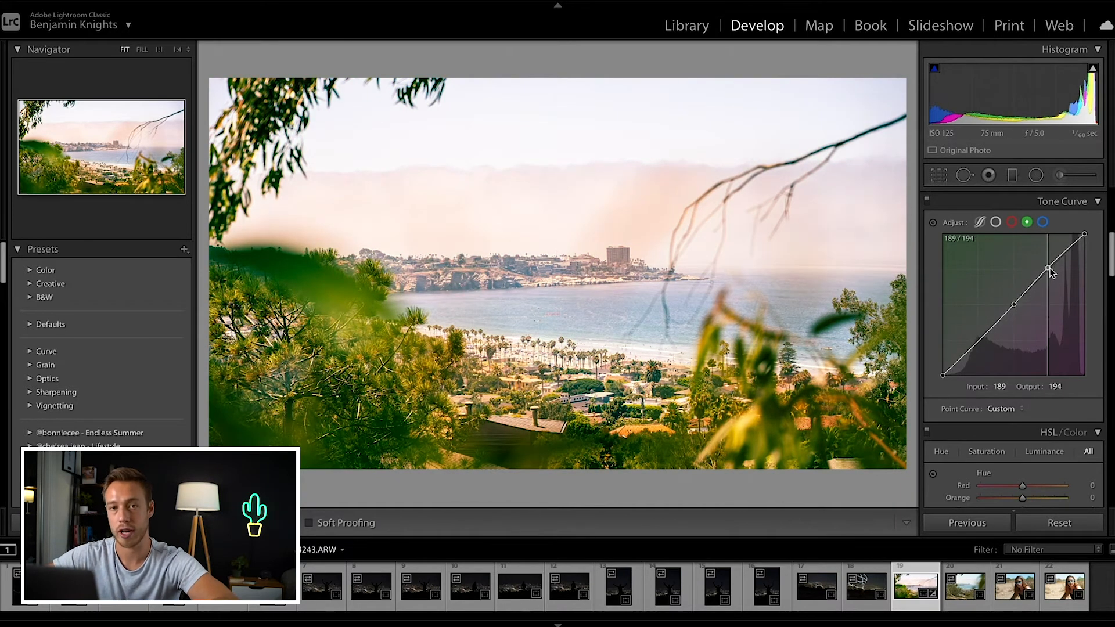
pyautogui.moveTo(1051, 270); pyautogui.dragTo(1052, 267)
pyautogui.moveTo(974, 344); pyautogui.dragTo(970, 349)
# Step: Give the blue channel an S-curve with an anchored midpoint, highlights at input 193, output 202 and shadows at input 64, output 44
pyautogui.click(1042, 222)
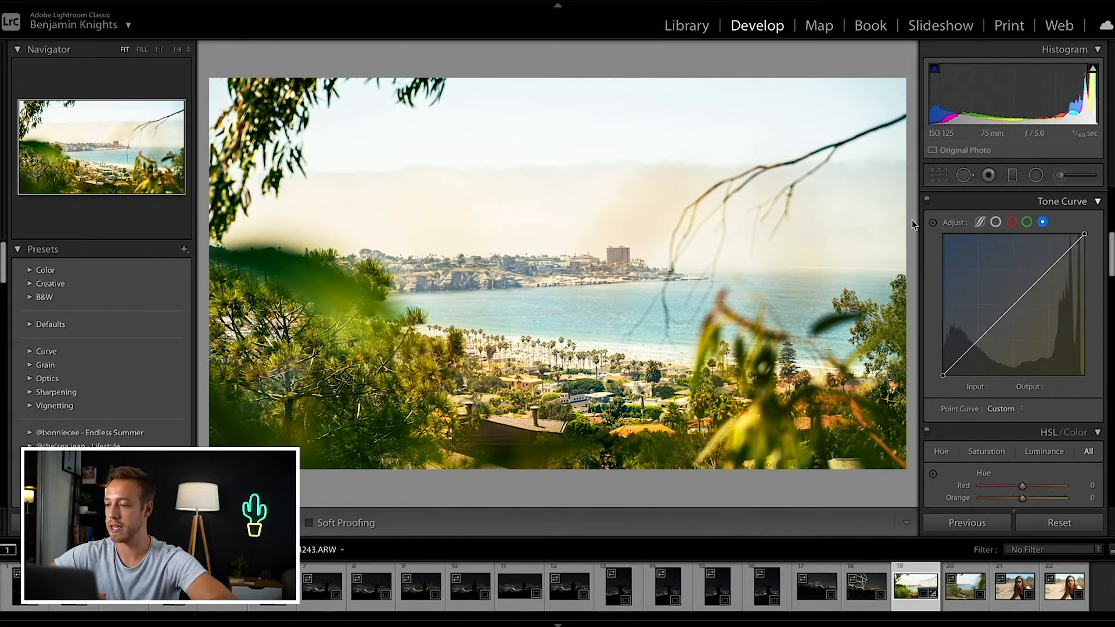
pyautogui.moveTo(1013, 305)
pyautogui.mouseDown()
pyautogui.moveTo(984, 283)
pyautogui.moveTo(1038, 325)
pyautogui.moveTo(1013, 305)
pyautogui.mouseUp()
pyautogui.click(1050, 268)
pyautogui.moveTo(1051, 268); pyautogui.dragTo(1052, 265)
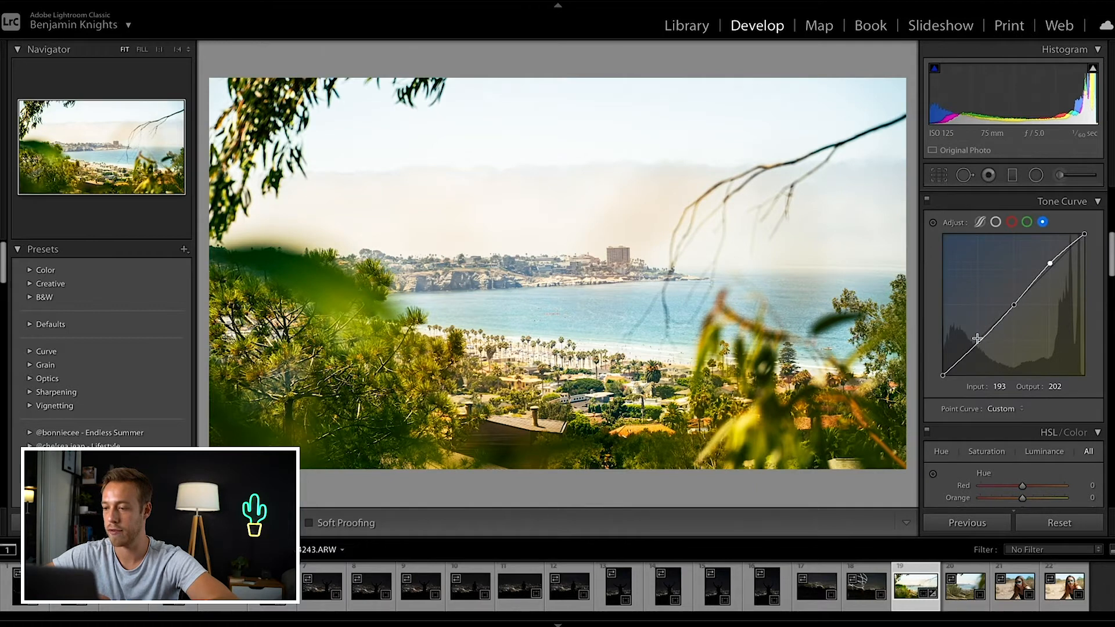
pyautogui.moveTo(978, 346); pyautogui.dragTo(974, 351)
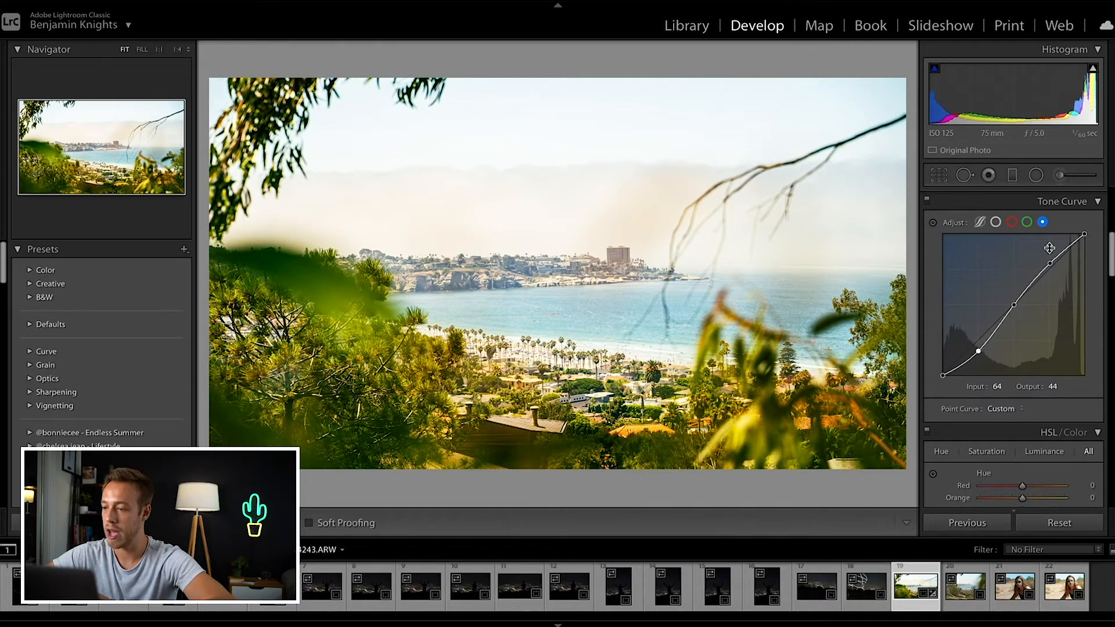
# Step: Return to the combined RGB curve and shape an S with an anchored midpoint, raised highlights and shadows at input 55, output 44
pyautogui.click(1027, 223)
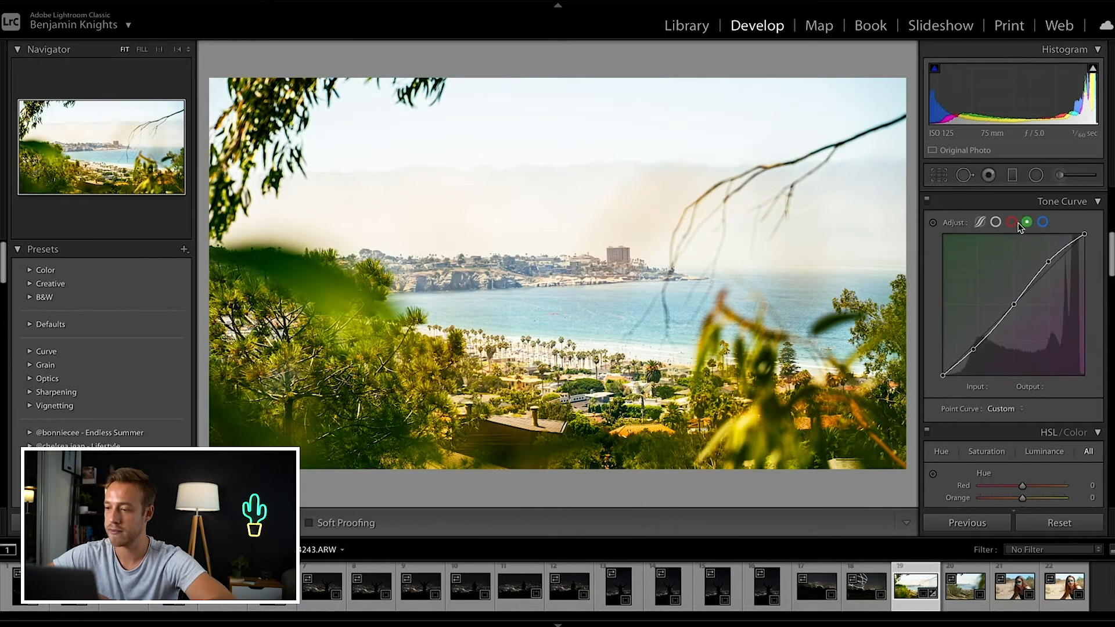
pyautogui.click(1011, 223)
pyautogui.click(994, 222)
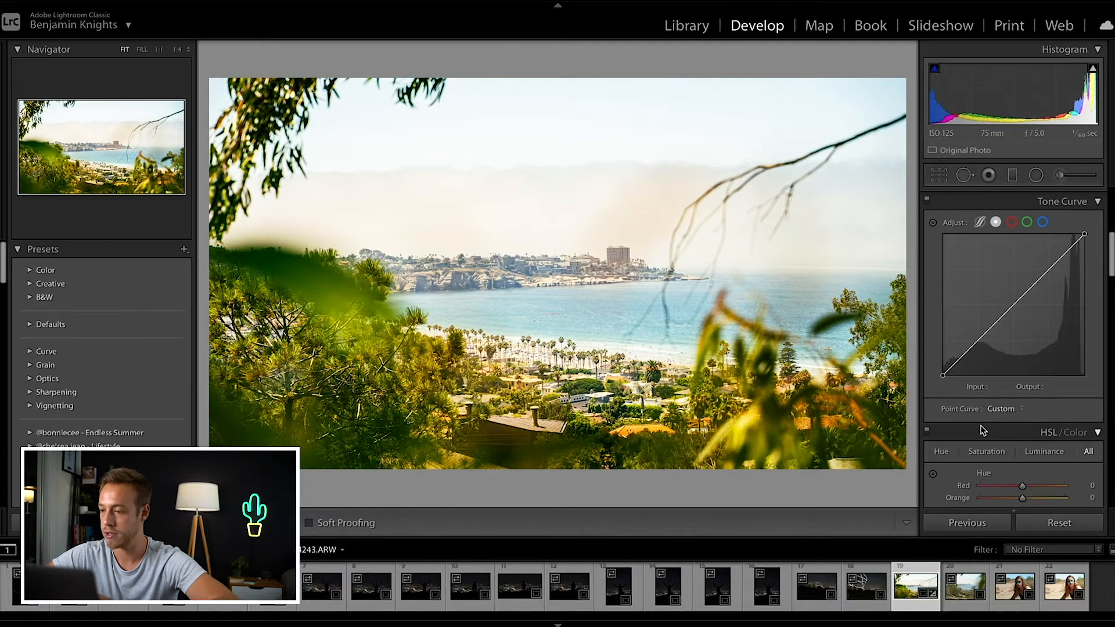
pyautogui.click(1015, 305)
pyautogui.moveTo(1047, 270); pyautogui.dragTo(1044, 263)
pyautogui.moveTo(973, 353); pyautogui.dragTo(976, 359)
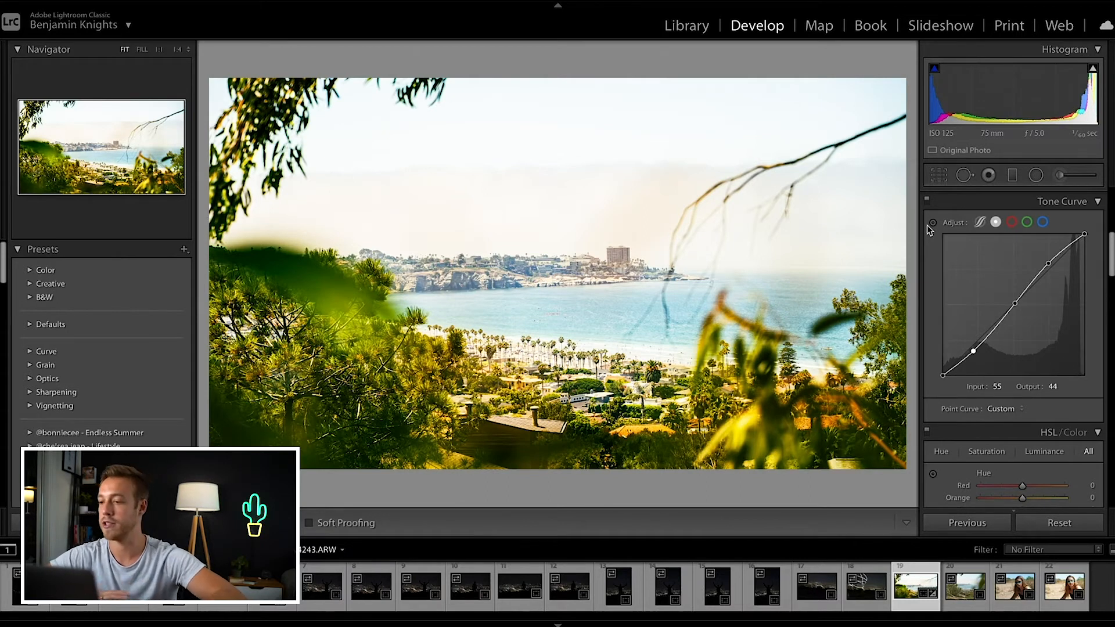
pyautogui.scroll(1, 975, 244)
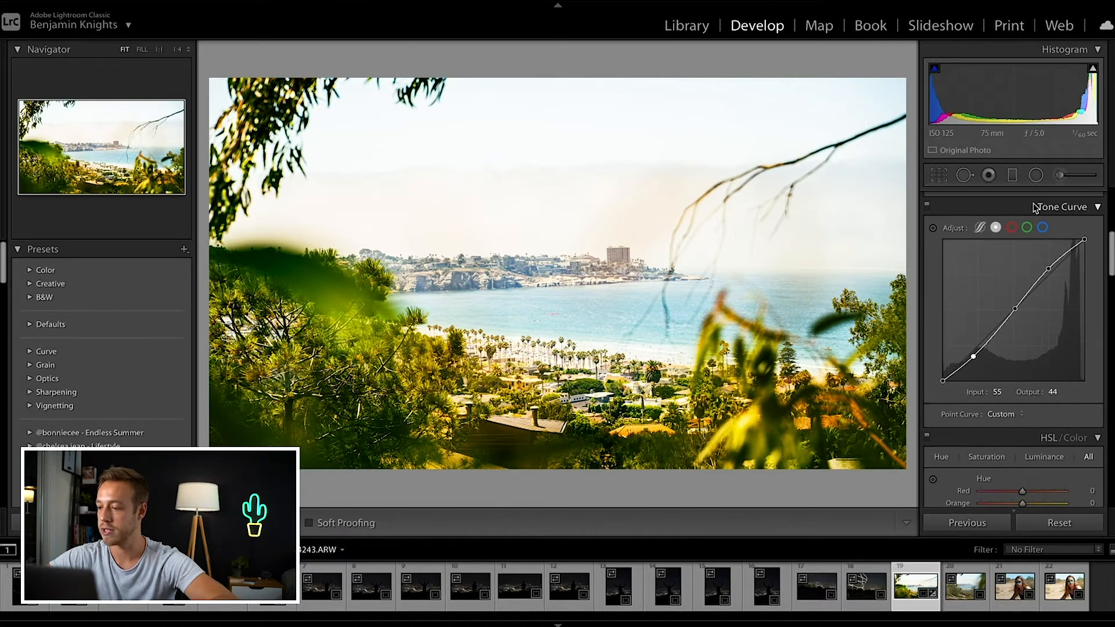
pyautogui.scroll(-10, 954, 302)
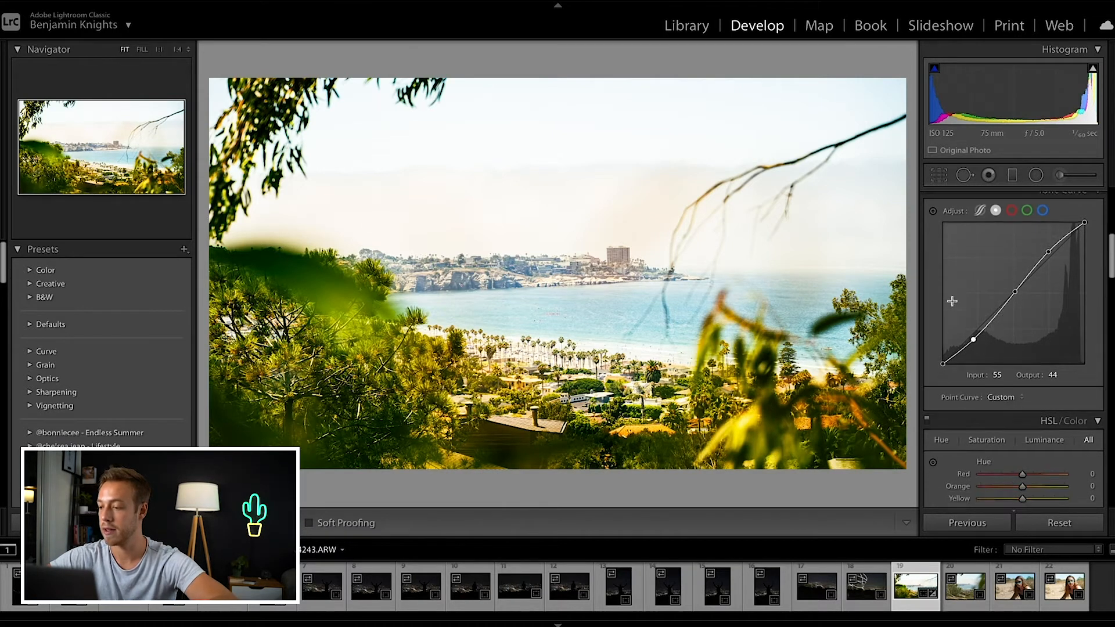
pyautogui.scroll(-1, 954, 306)
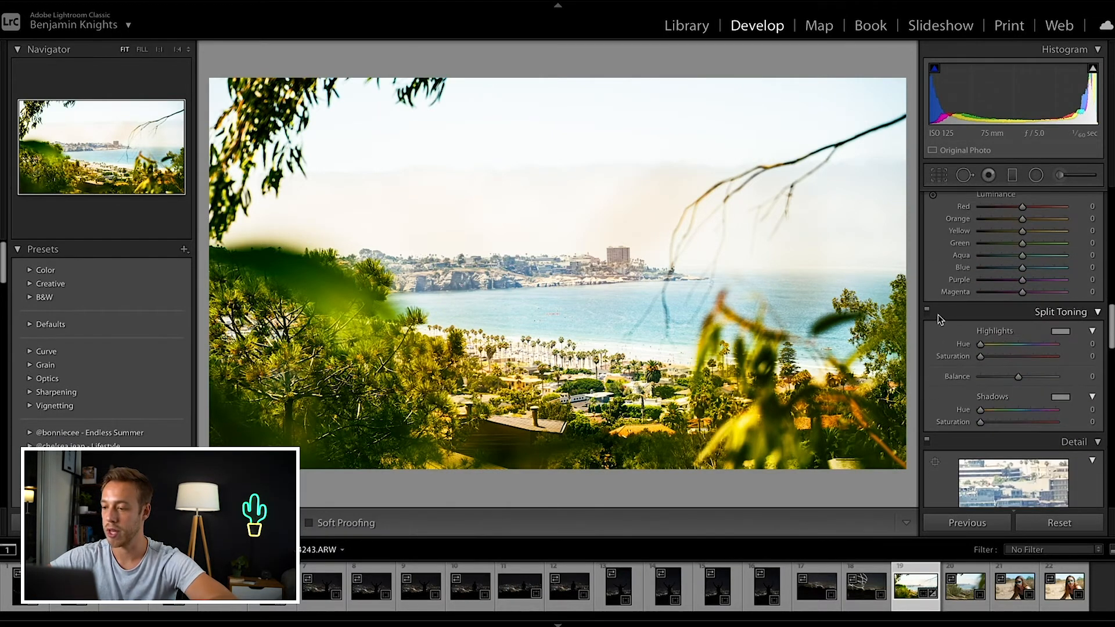
# Step: Toggle the tone curve adjustments off and on to compare their effect on the photo
pyautogui.scroll(10, 927, 319)
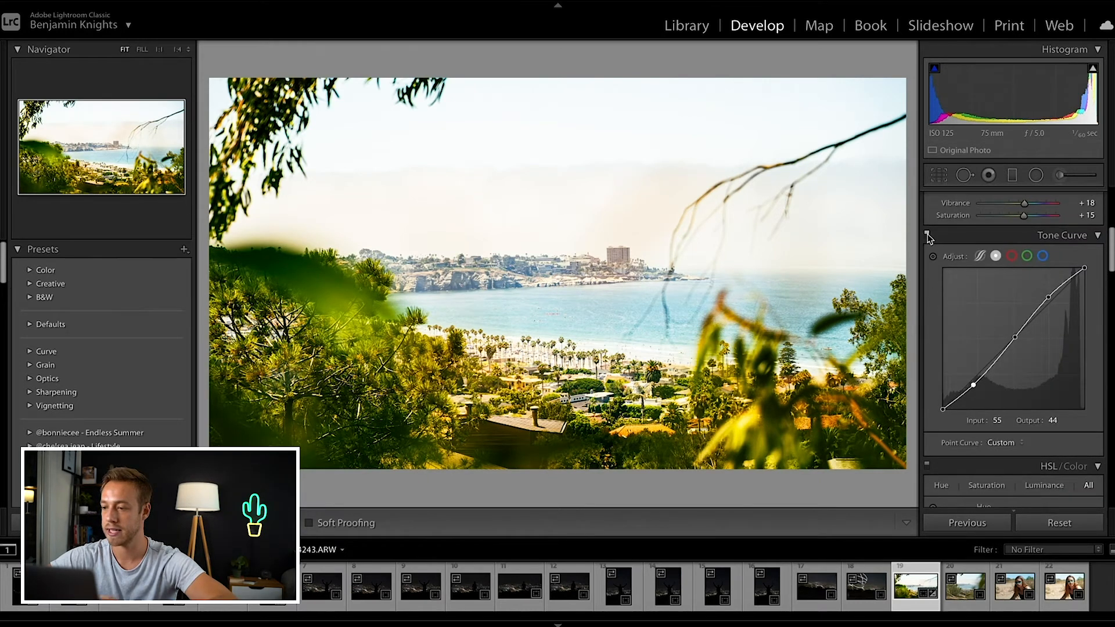
pyautogui.click(927, 236)
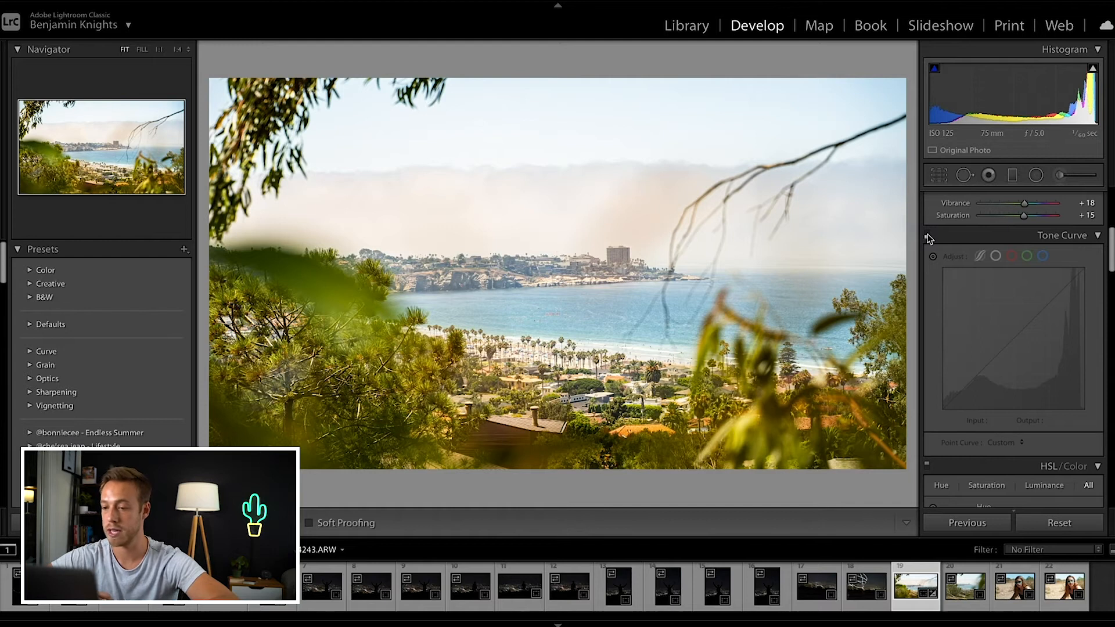
pyautogui.click(927, 236)
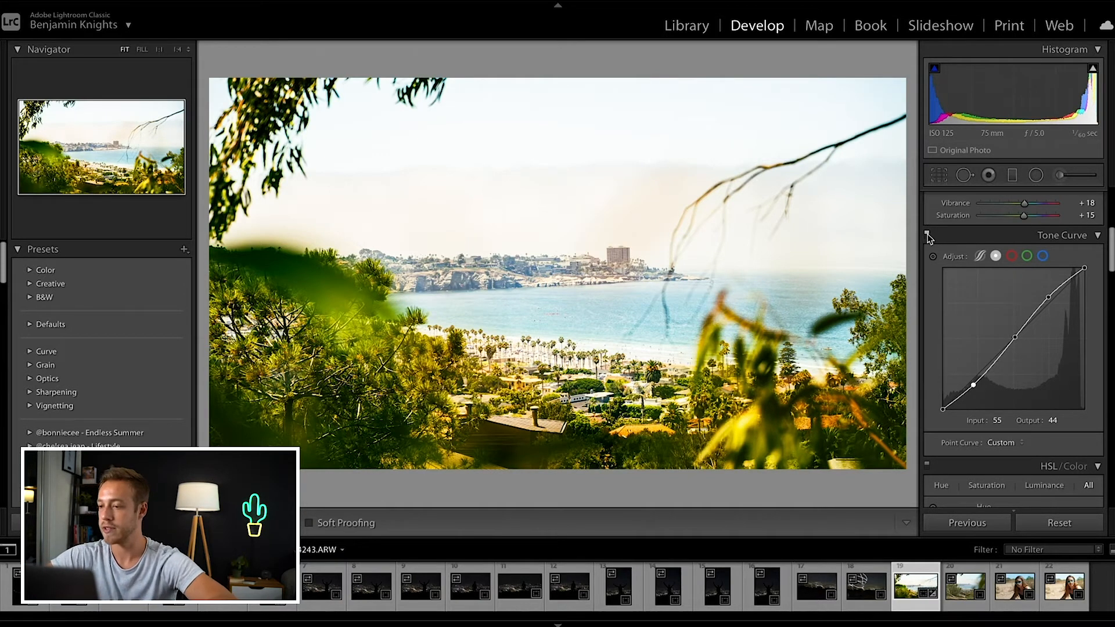
pyautogui.click(927, 235)
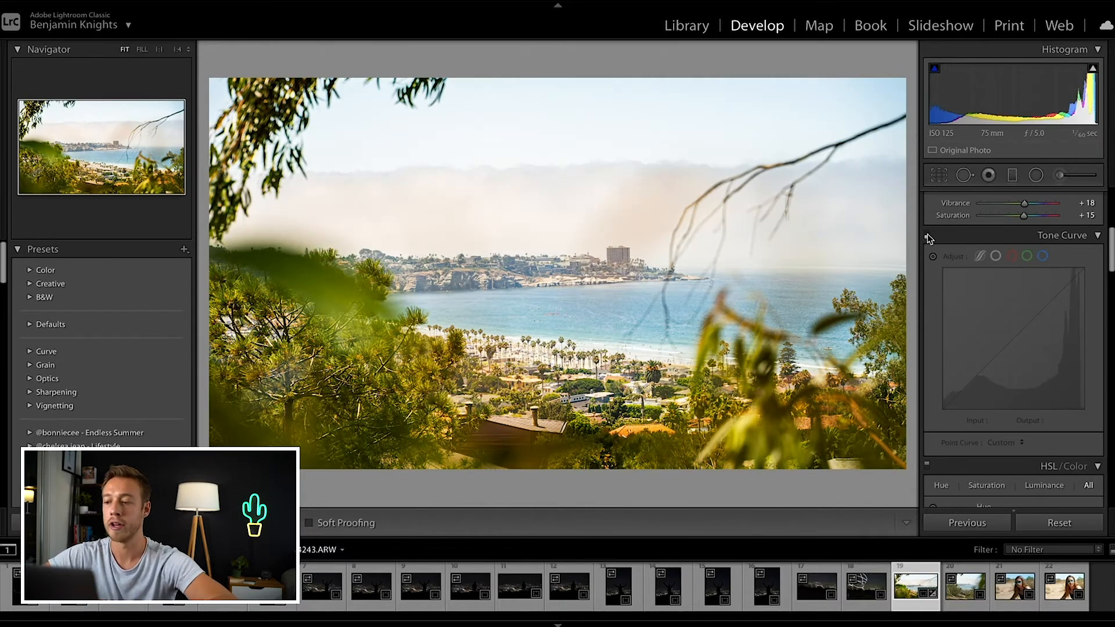
pyautogui.click(927, 234)
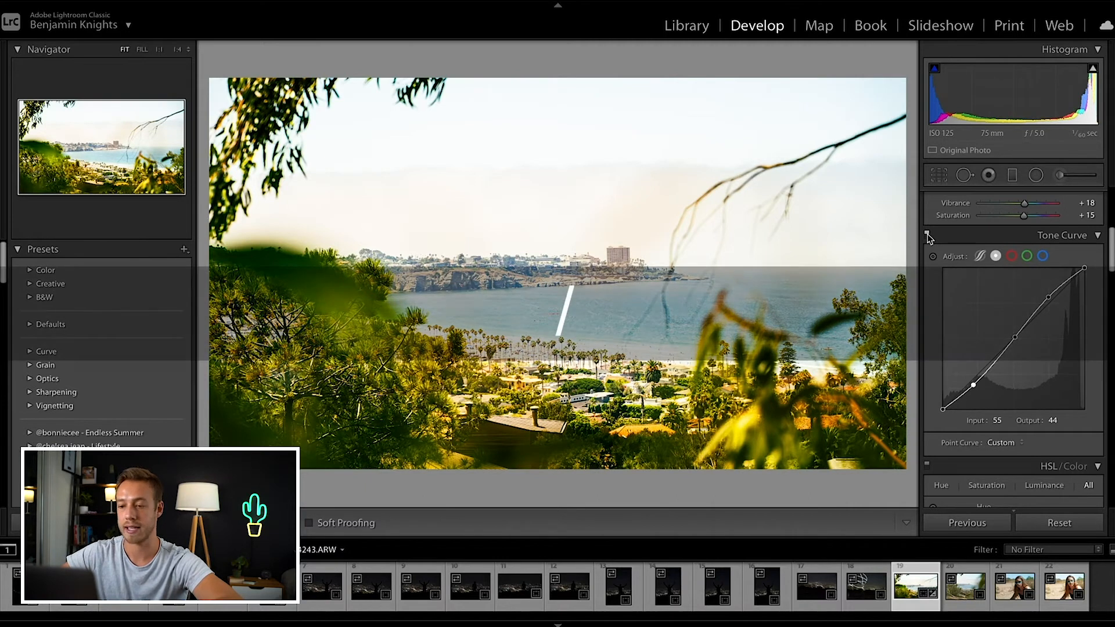
# Step: Compare the unedited original with the fully edited version of the coastal photo
pyautogui.press('\\')
pyautogui.press('\\')
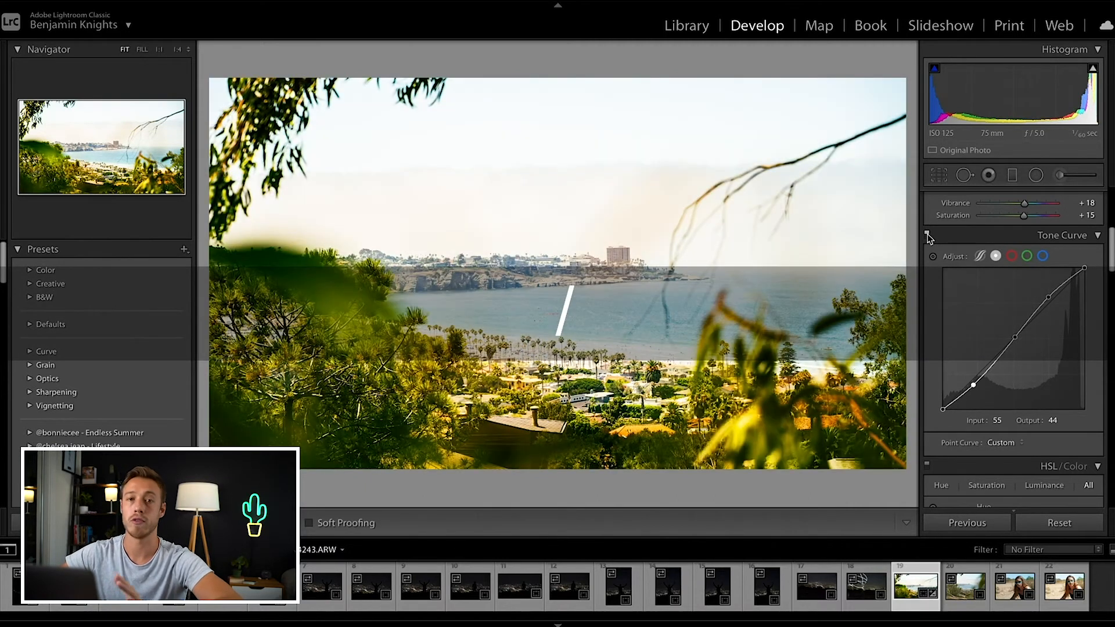
pyautogui.press('\\')
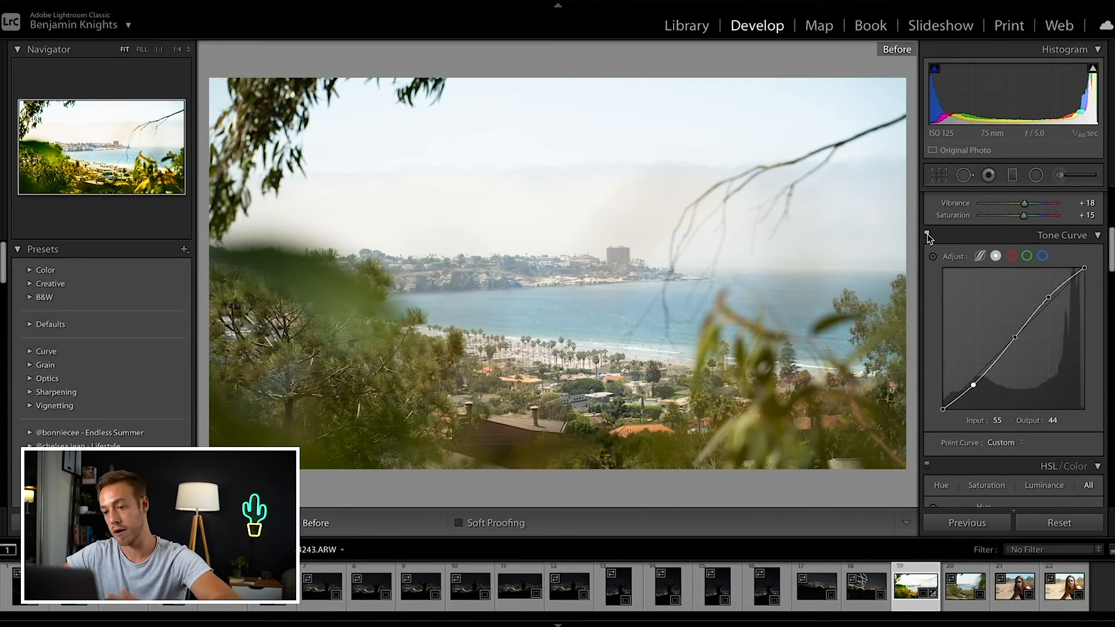
pyautogui.press('\\')
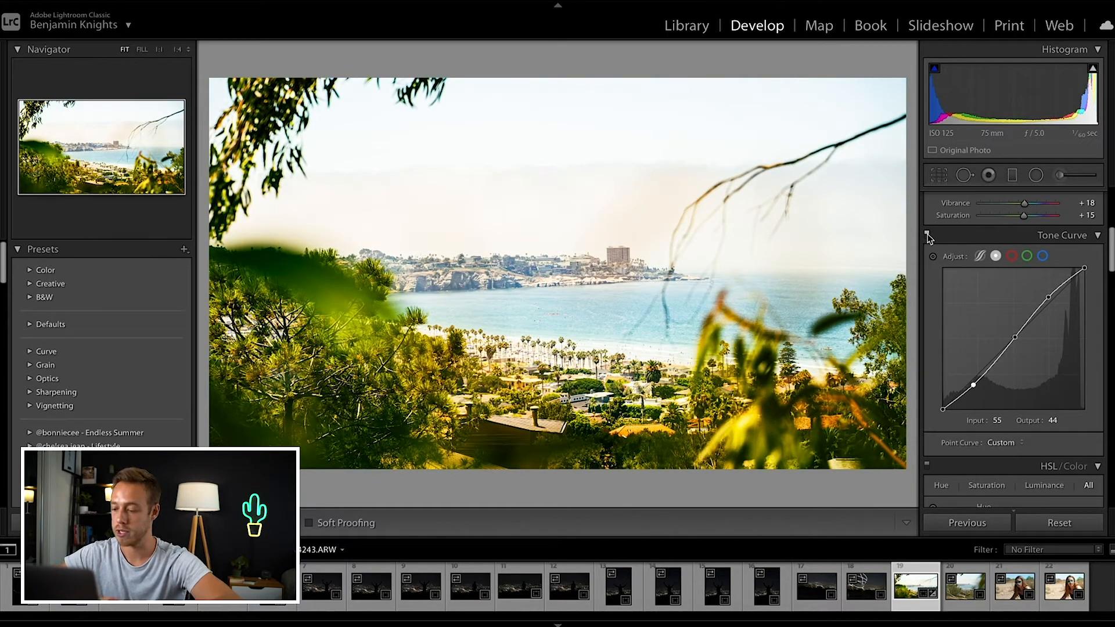
pyautogui.press('\\')
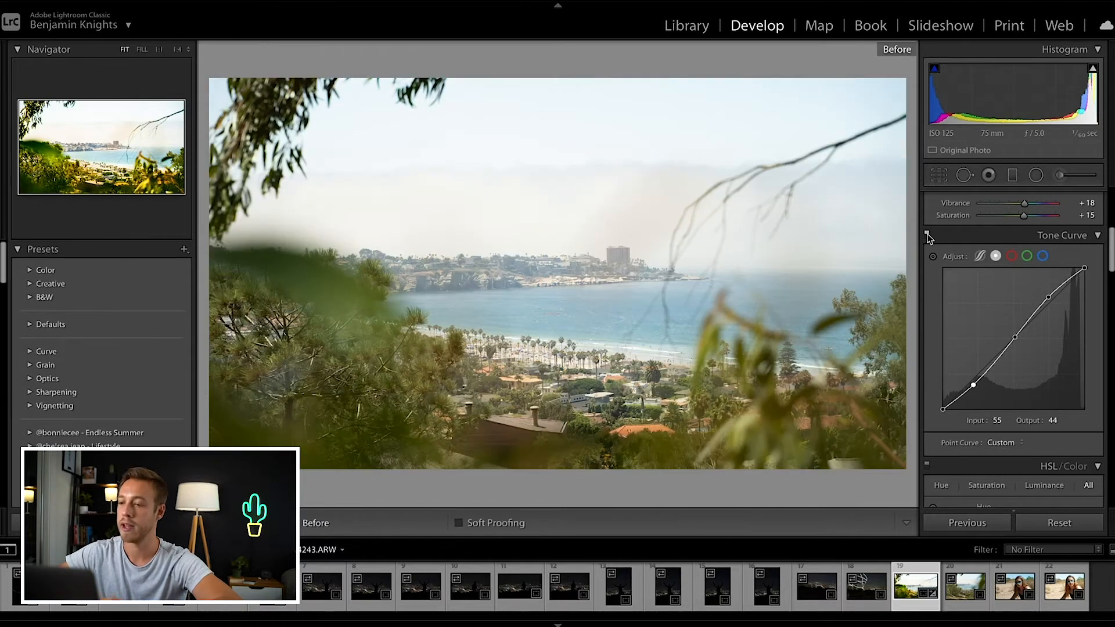
pyautogui.press('\\')
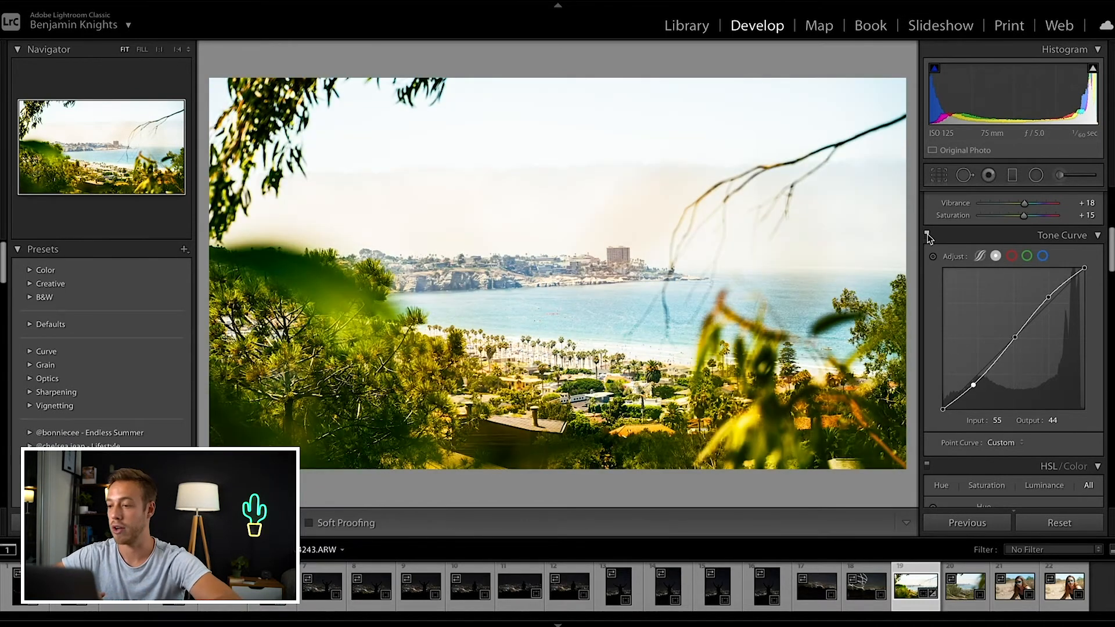
# Step: Set both the green hue and the green saturation to -100 in the HSL adjustments
pyautogui.scroll(2, 928, 238)
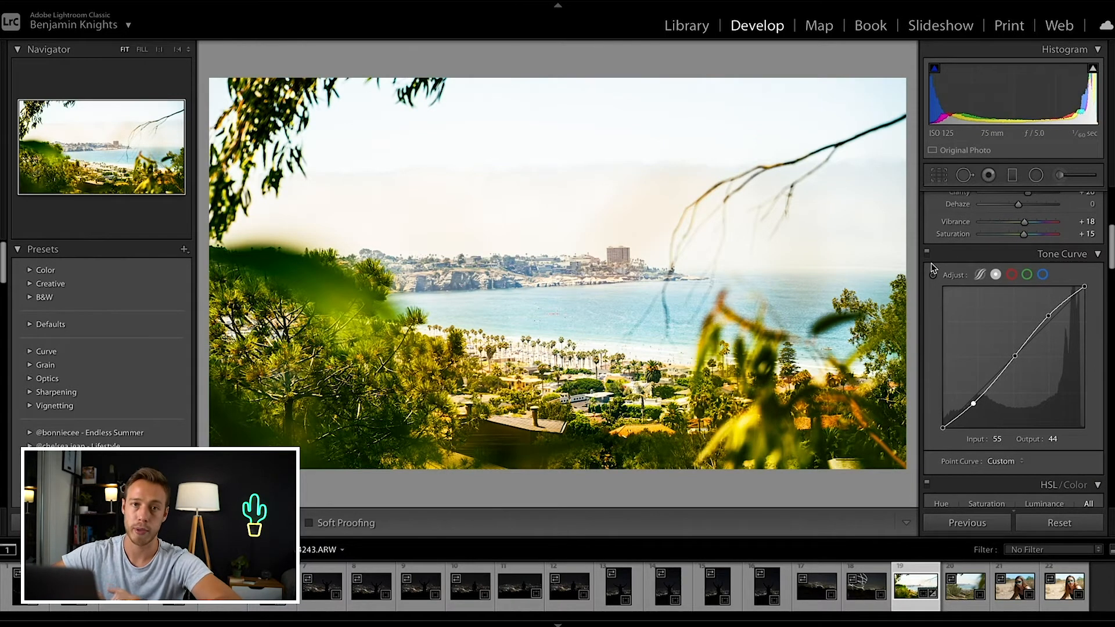
pyautogui.scroll(-5, 931, 325)
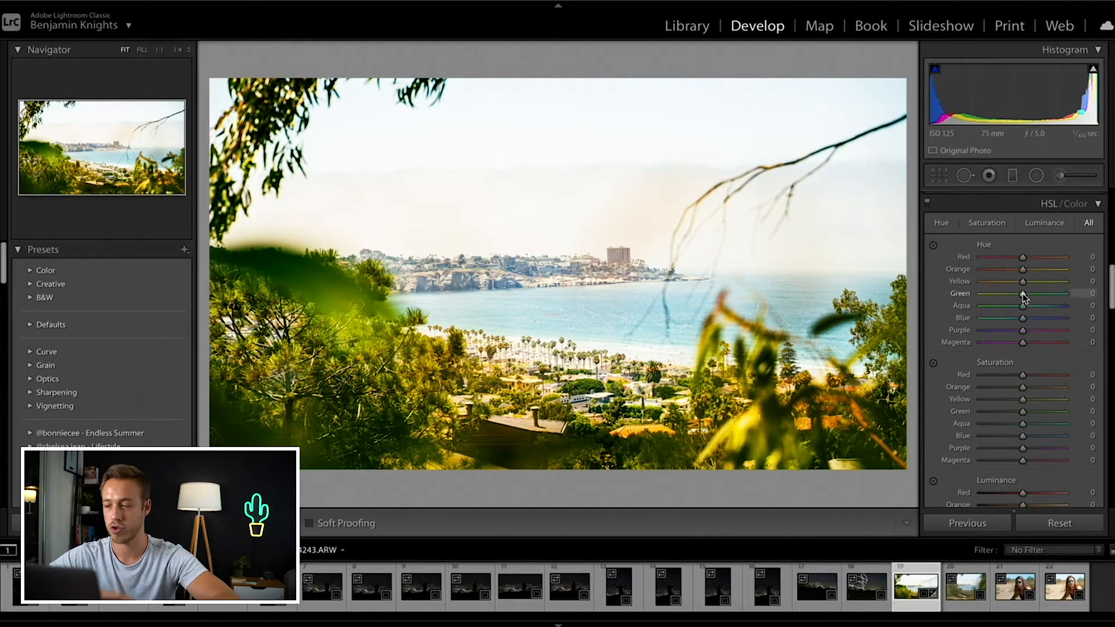
pyautogui.moveTo(1023, 296); pyautogui.dragTo(928, 299)
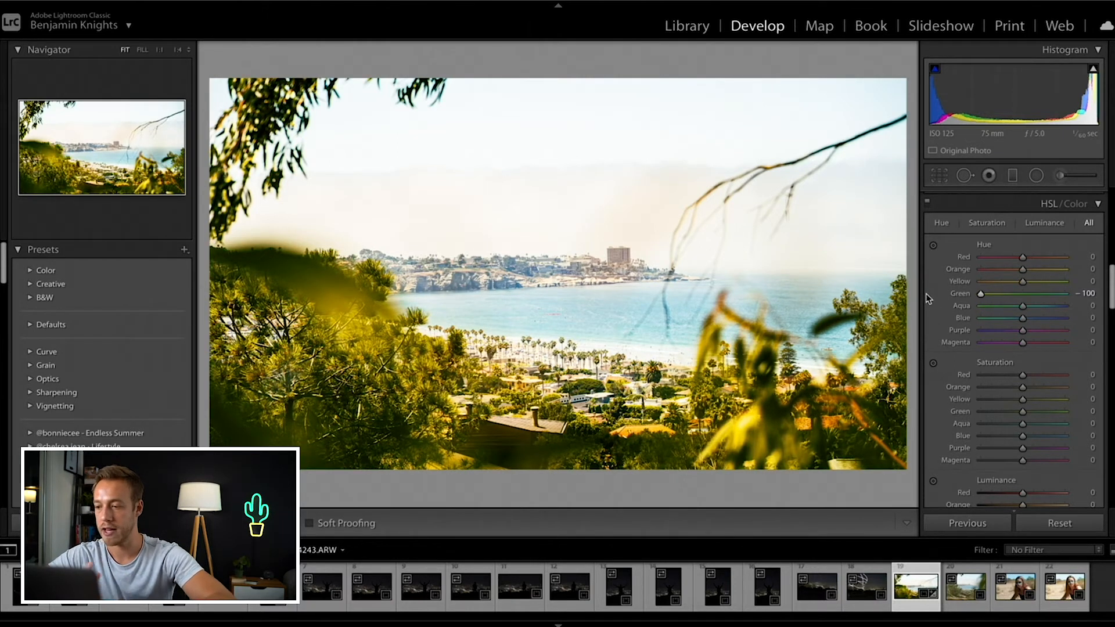
pyautogui.moveTo(928, 299); pyautogui.dragTo(1109, 299)
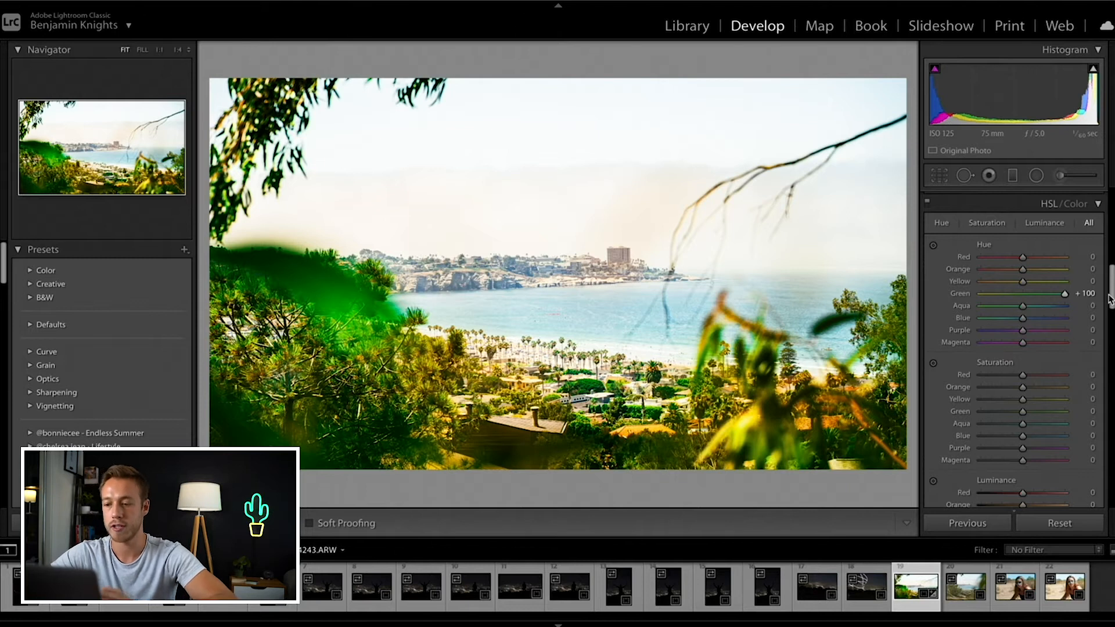
pyautogui.moveTo(1066, 295); pyautogui.dragTo(974, 298)
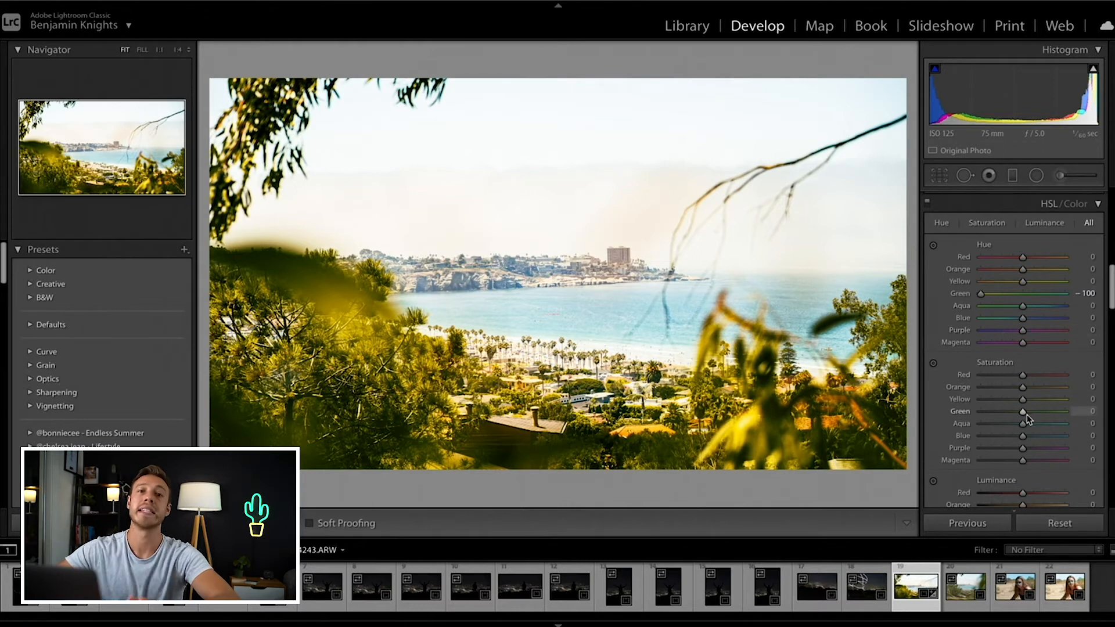
pyautogui.moveTo(1023, 413); pyautogui.dragTo(878, 401)
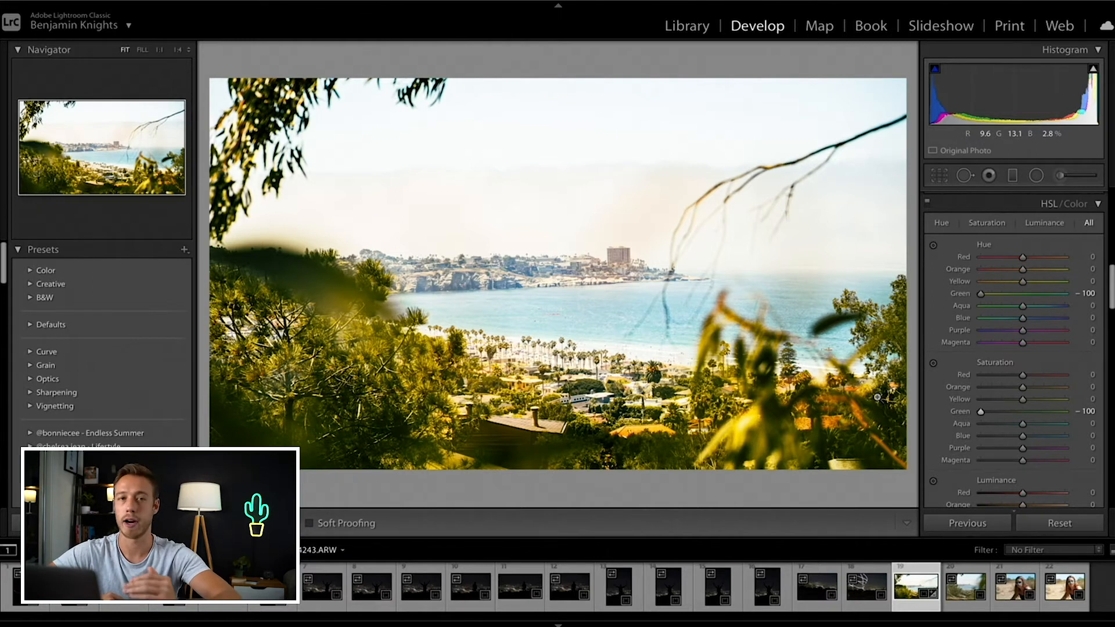
# Step: Shift the yellow hue to -62 and set the yellow saturation to -42
pyautogui.moveTo(1022, 281); pyautogui.dragTo(1068, 281)
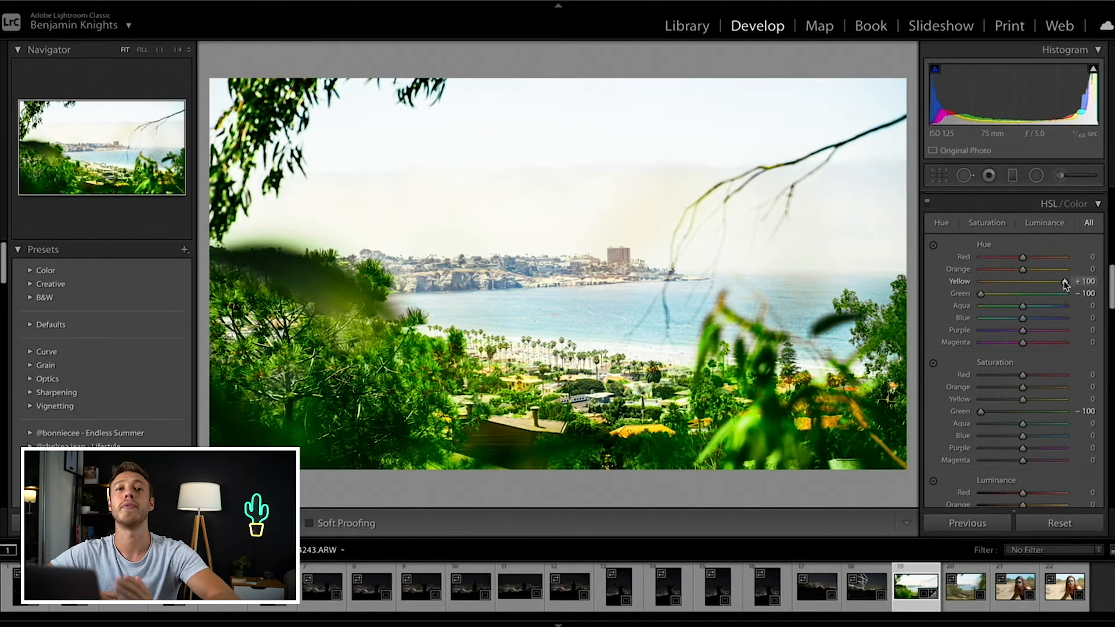
pyautogui.moveTo(1070, 283); pyautogui.dragTo(1032, 285)
pyautogui.moveTo(998, 282); pyautogui.dragTo(997, 284)
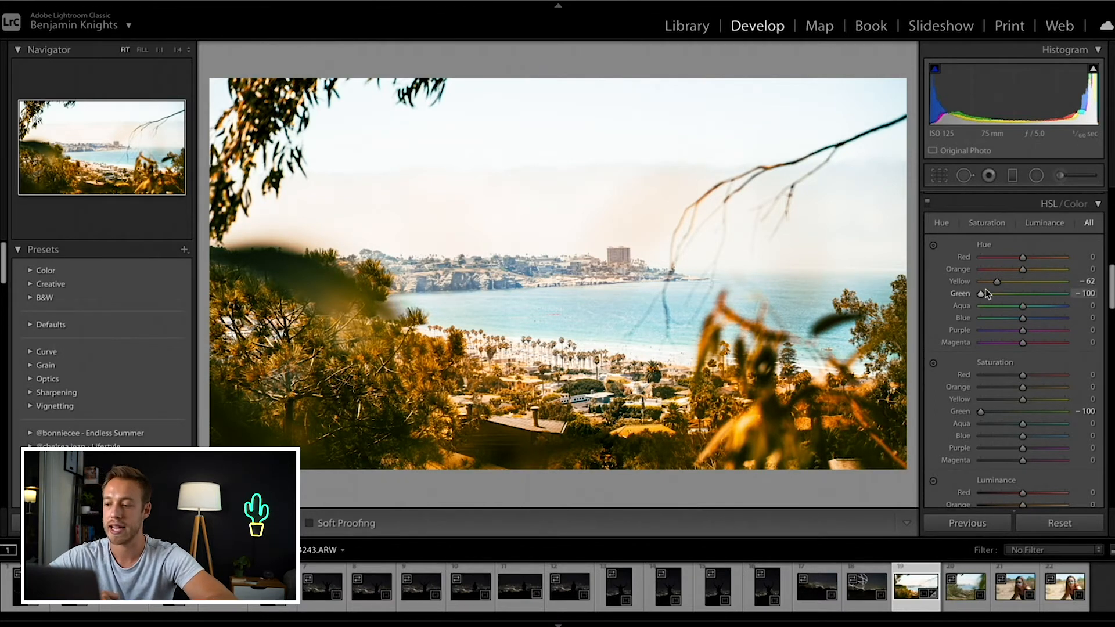
pyautogui.moveTo(1022, 387); pyautogui.dragTo(1071, 389)
pyautogui.hotkey('ctrl', 'z')
pyautogui.moveTo(980, 399); pyautogui.dragTo(1054, 409)
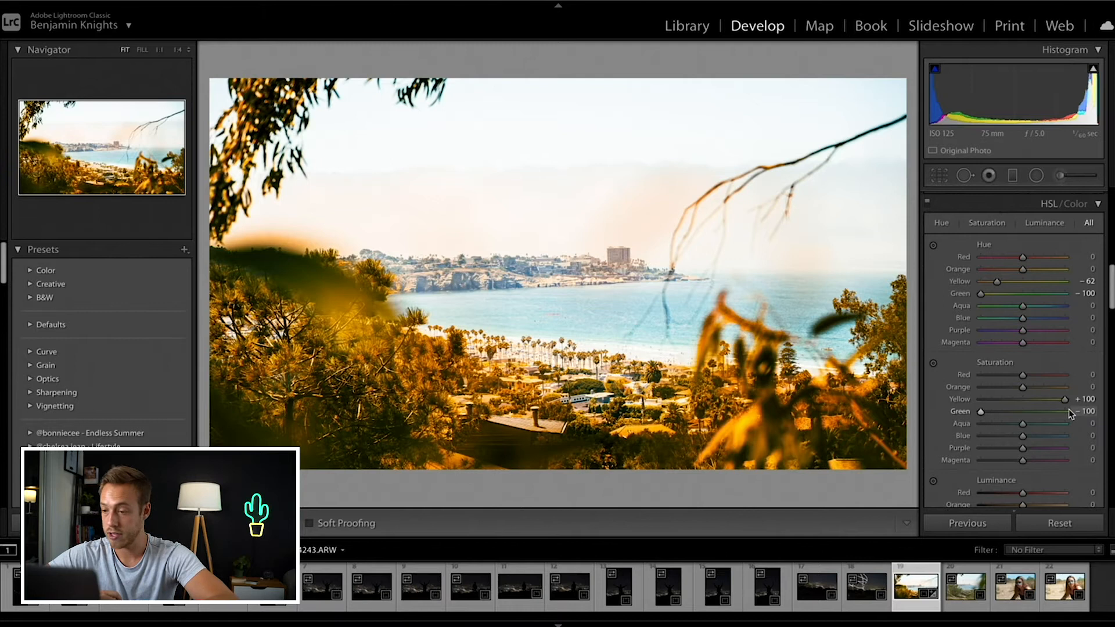
pyautogui.moveTo(1064, 400); pyautogui.dragTo(1005, 401)
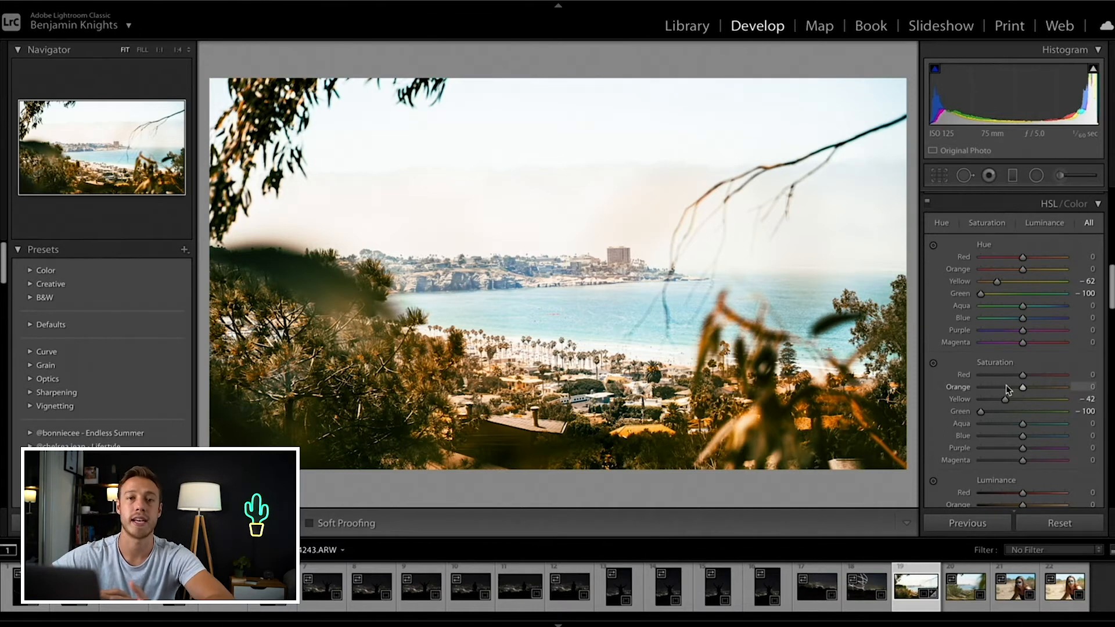
# Step: Test the orange hue at both extremes and set it to -27
pyautogui.moveTo(1023, 270); pyautogui.dragTo(1072, 277)
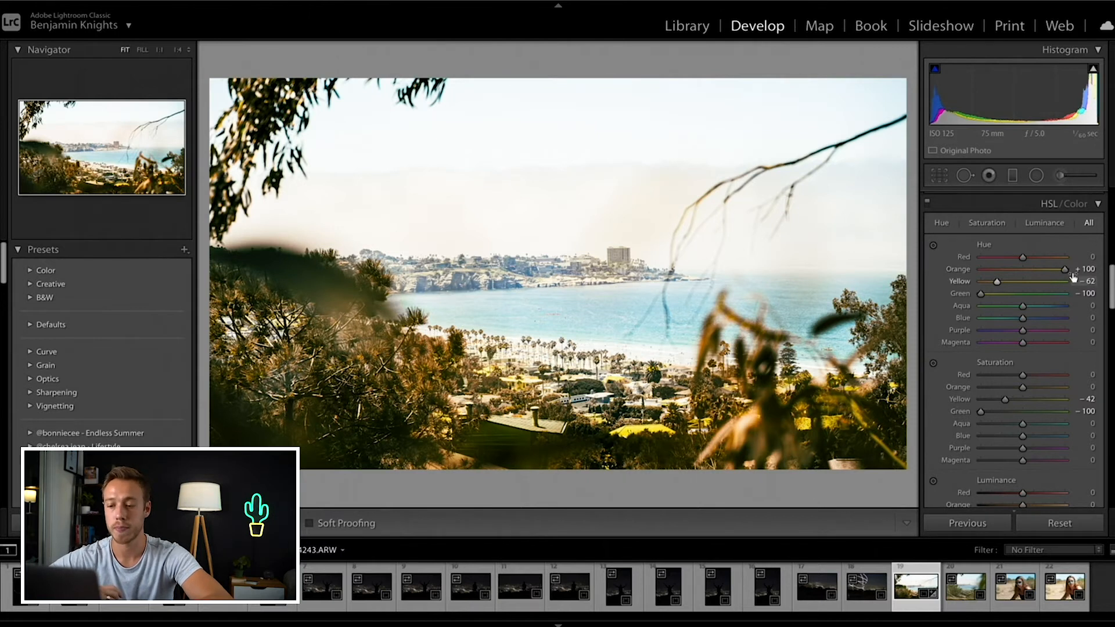
pyautogui.moveTo(1065, 270); pyautogui.dragTo(979, 269)
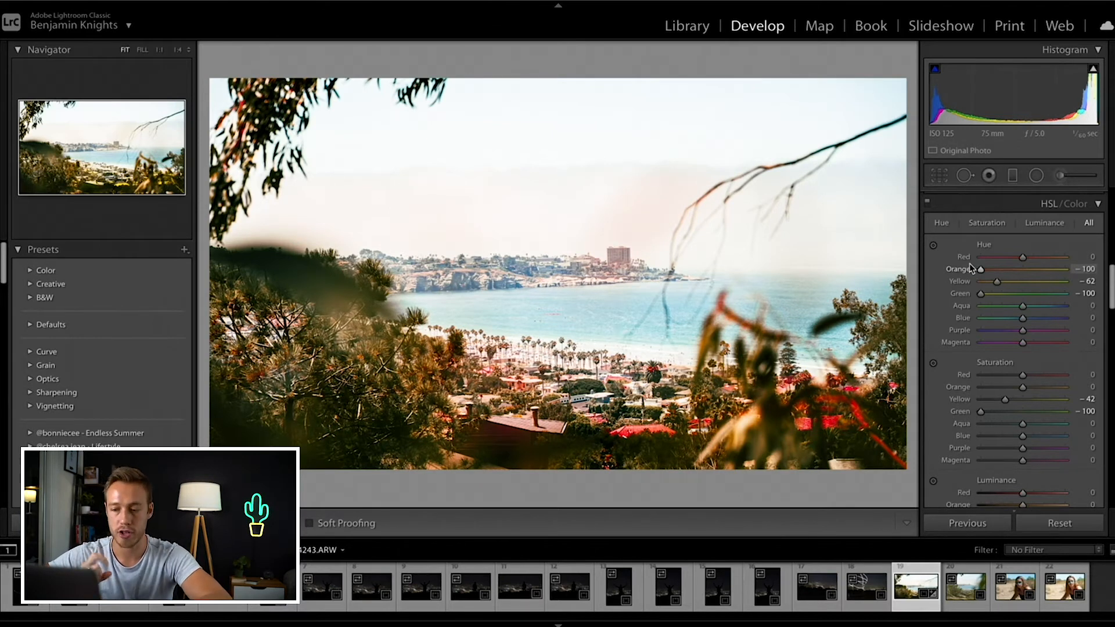
pyautogui.moveTo(980, 269); pyautogui.dragTo(1010, 269)
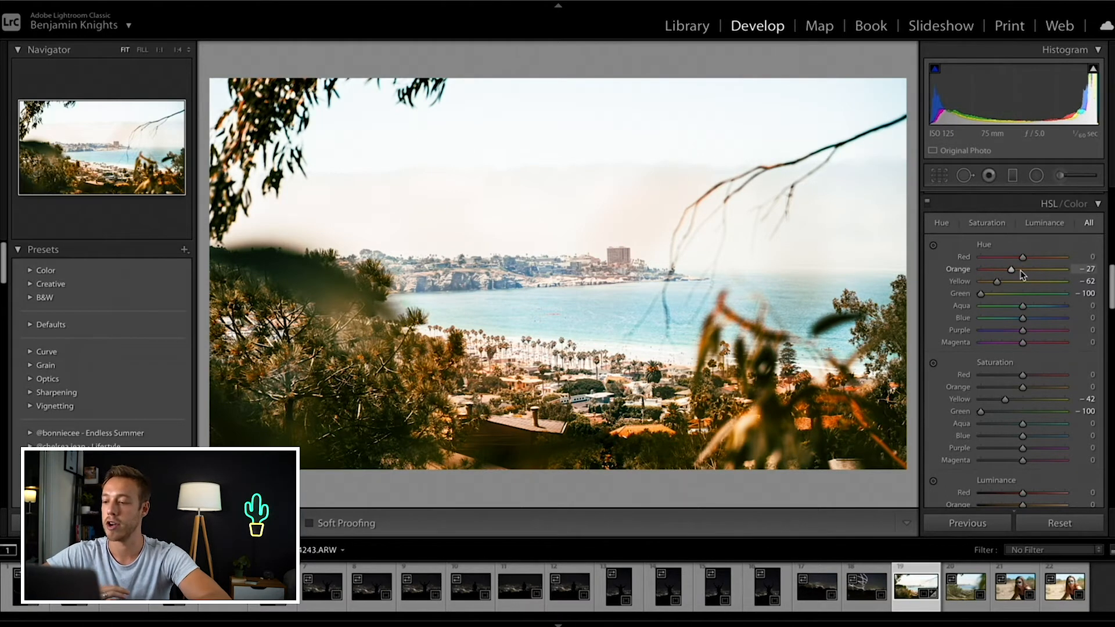
# Step: Try the red hue at -100 and undo the change
pyautogui.moveTo(1023, 259); pyautogui.dragTo(975, 259)
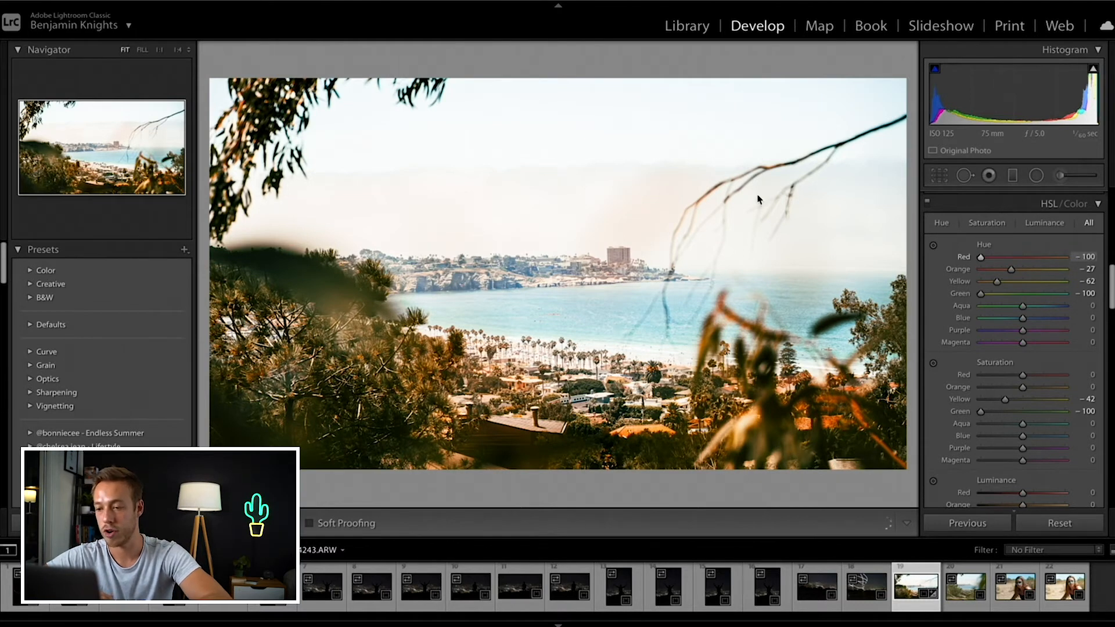
pyautogui.hotkey('ctrl', 'z')
pyautogui.hotkey('ctrl', 'z')
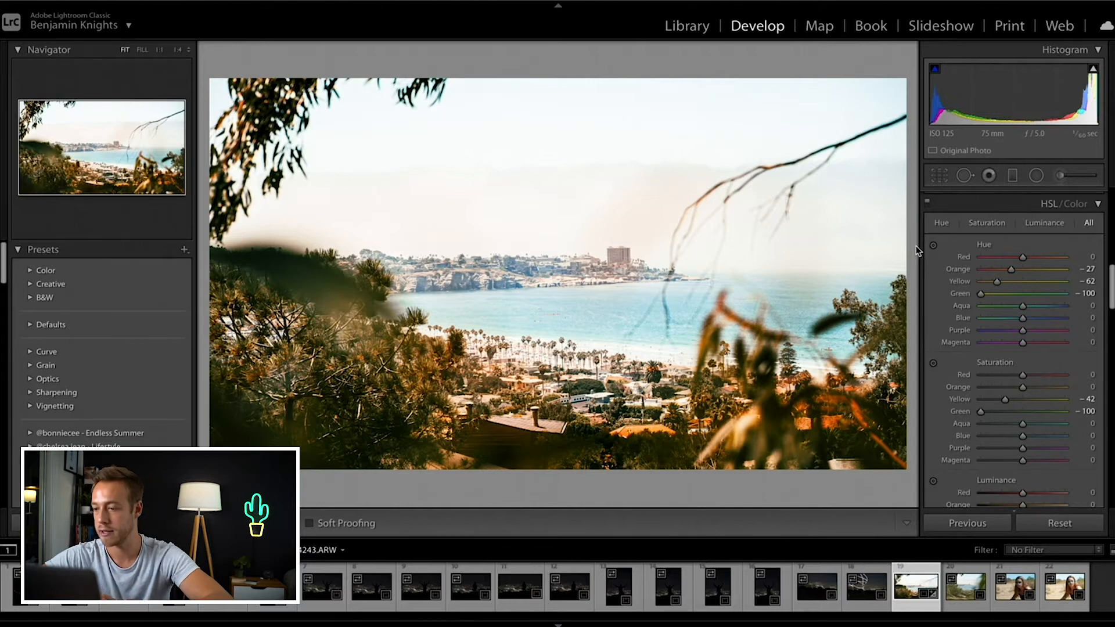
# Step: Try the aqua hue at -100 and +100, and reset it to 0
pyautogui.scroll(1, 968, 326)
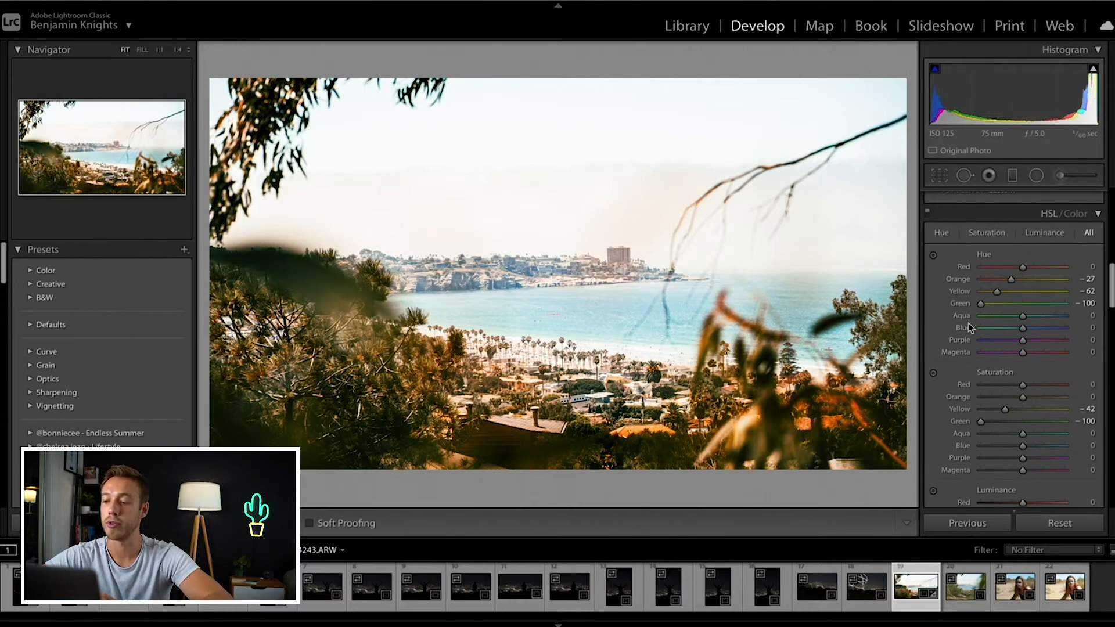
pyautogui.click(980, 315)
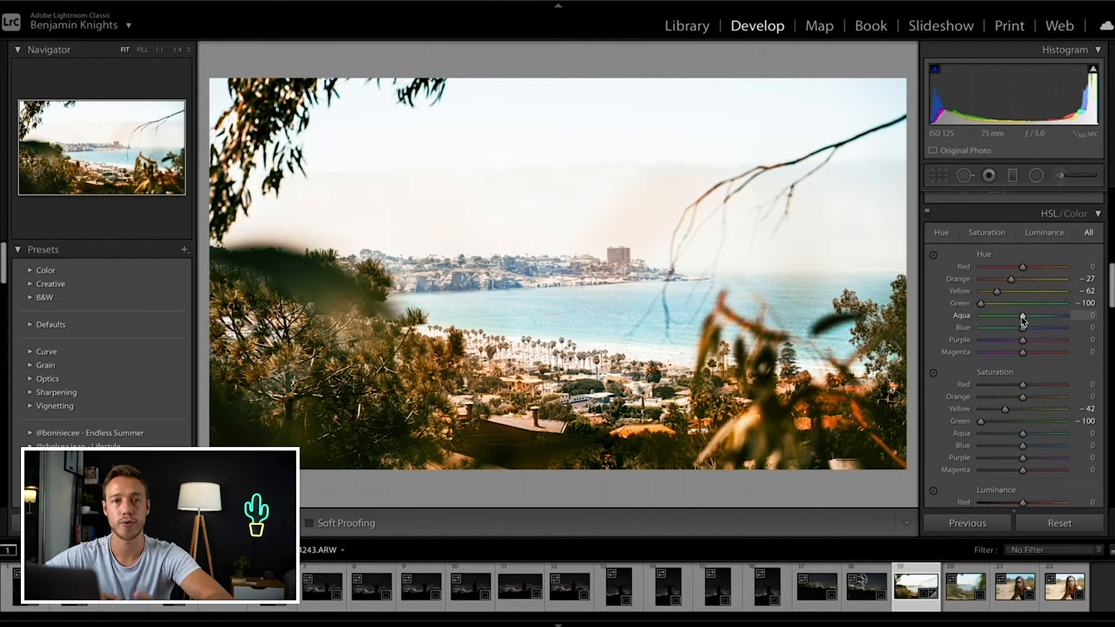
pyautogui.click(1066, 315)
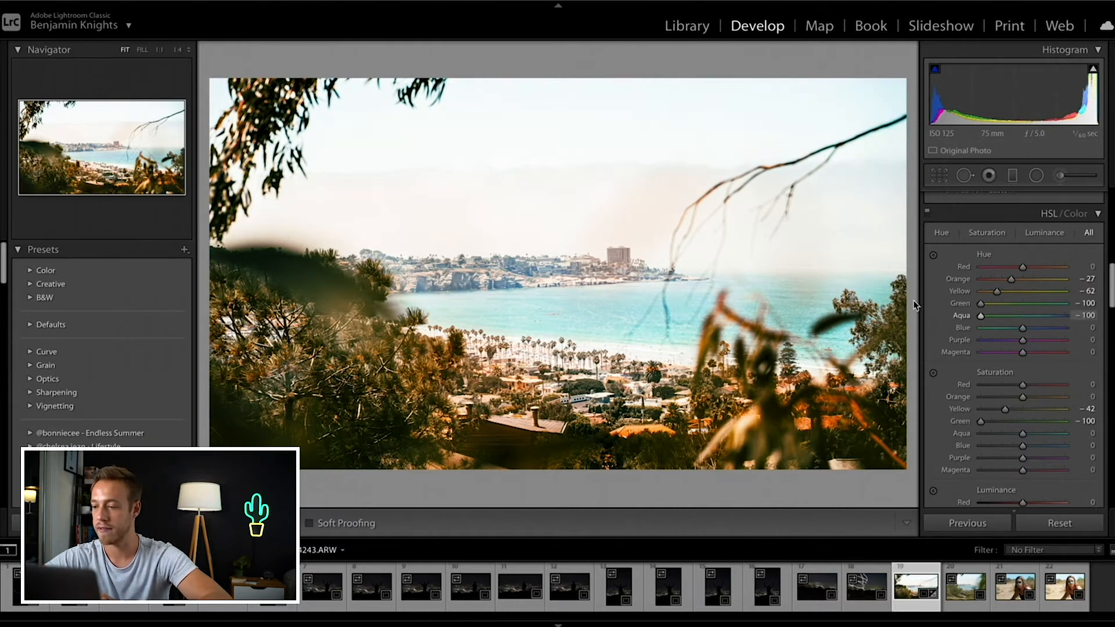
pyautogui.hotkey('ctrl', 'z')
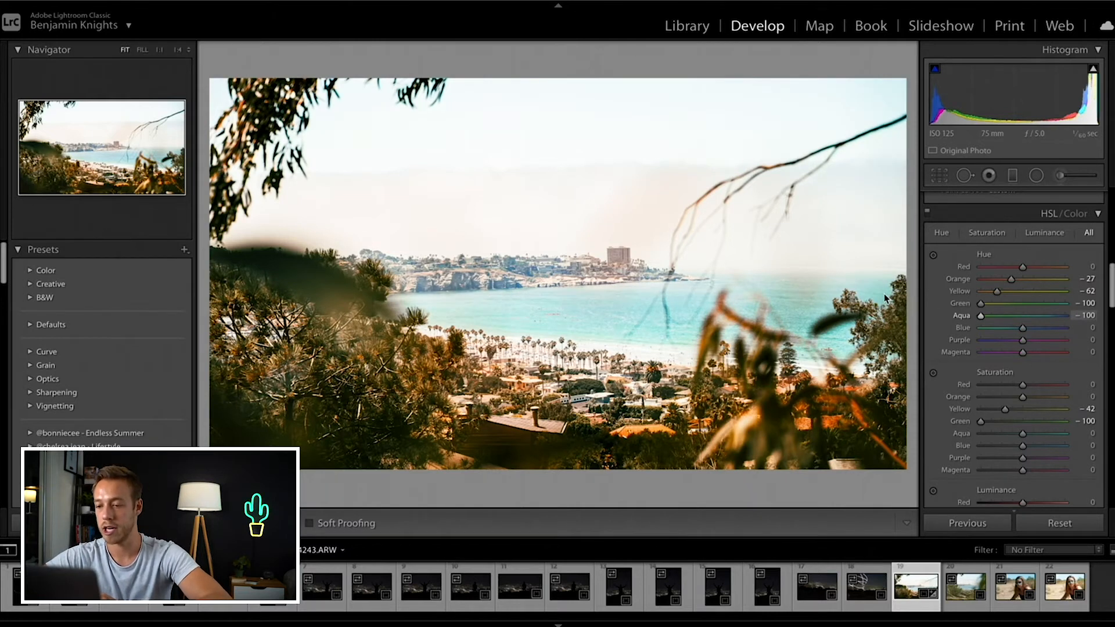
pyautogui.hotkey('ctrl', 'z')
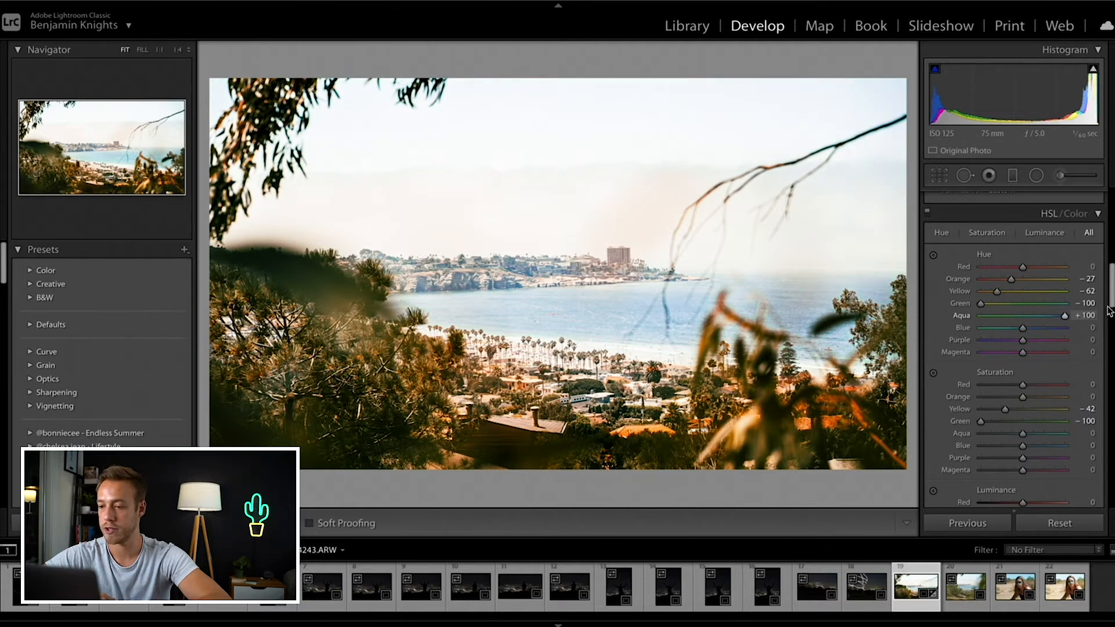
pyautogui.click(1020, 316)
pyautogui.doubleClick(959, 318)
# Step: Shift the blue hue to -9 and set the blue saturation to +30
pyautogui.moveTo(1023, 334); pyautogui.dragTo(1067, 341)
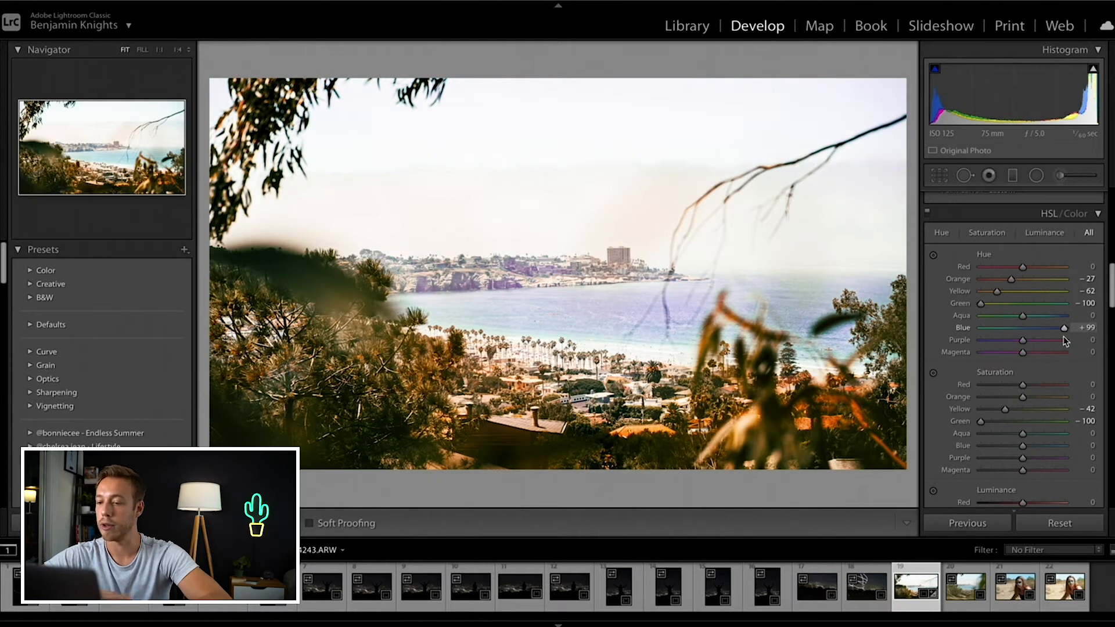
pyautogui.moveTo(1064, 328); pyautogui.dragTo(1016, 329)
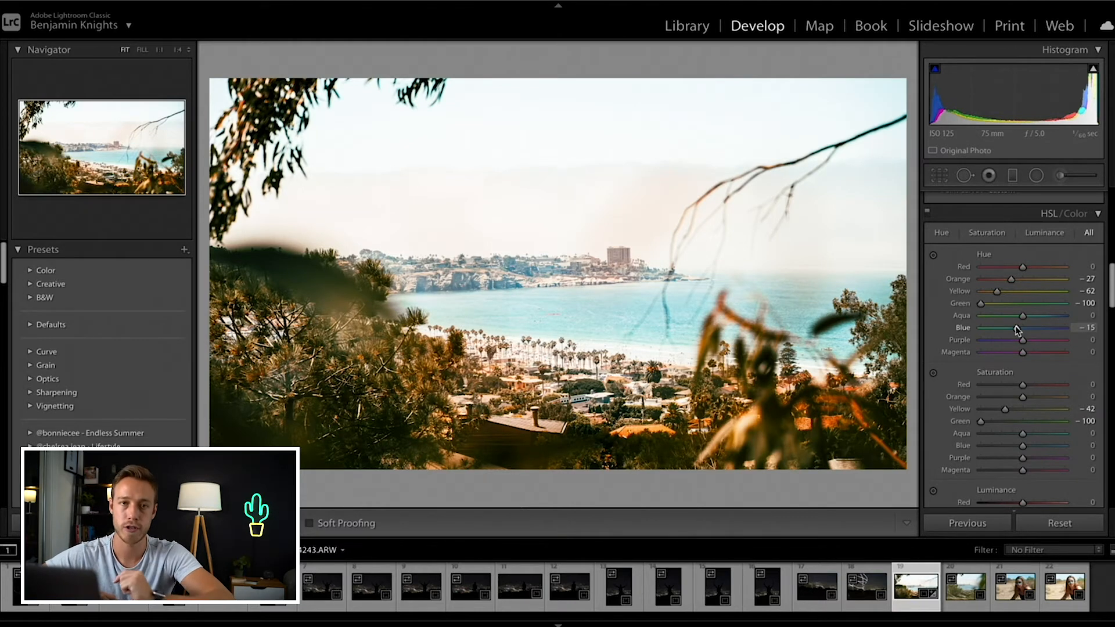
pyautogui.moveTo(1017, 329); pyautogui.dragTo(1020, 327)
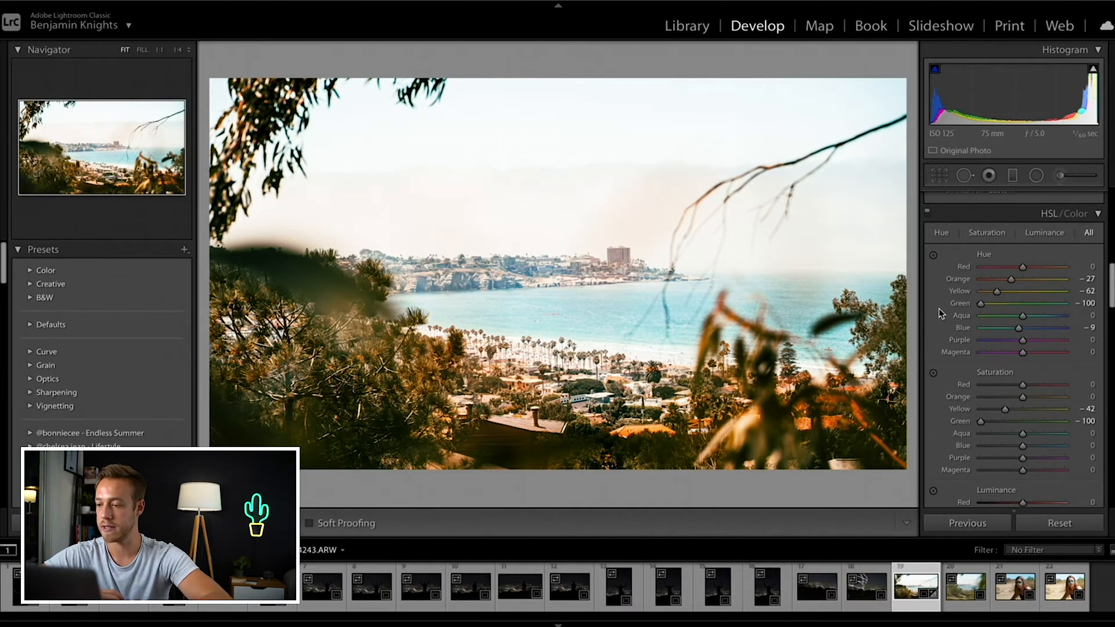
pyautogui.scroll(-2, 940, 313)
pyautogui.moveTo(1024, 384); pyautogui.dragTo(957, 384)
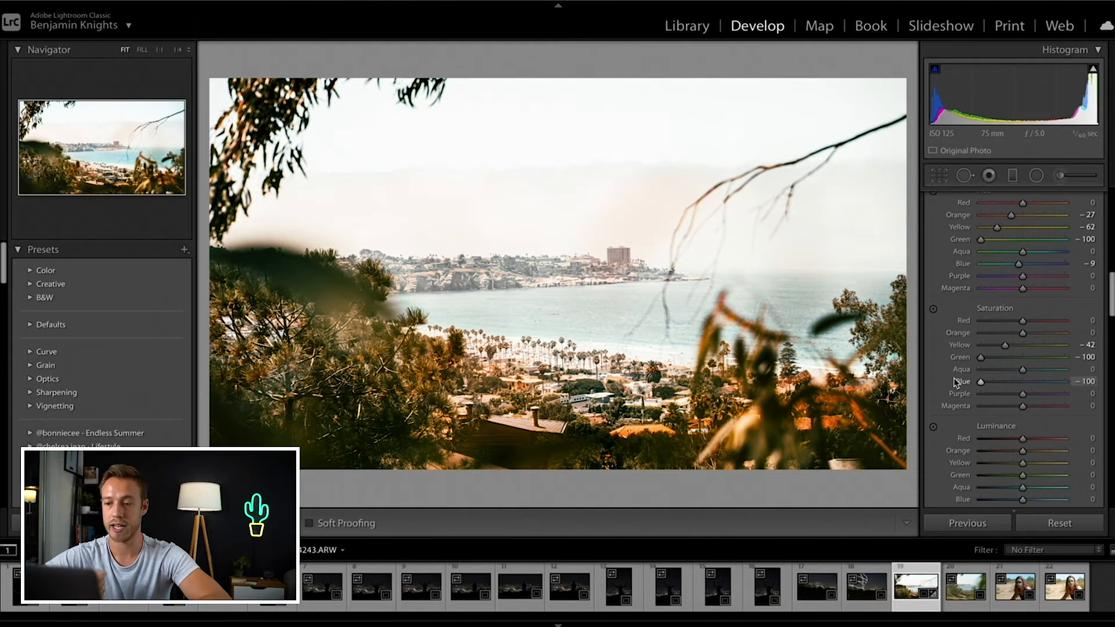
pyautogui.moveTo(980, 382); pyautogui.dragTo(1035, 382)
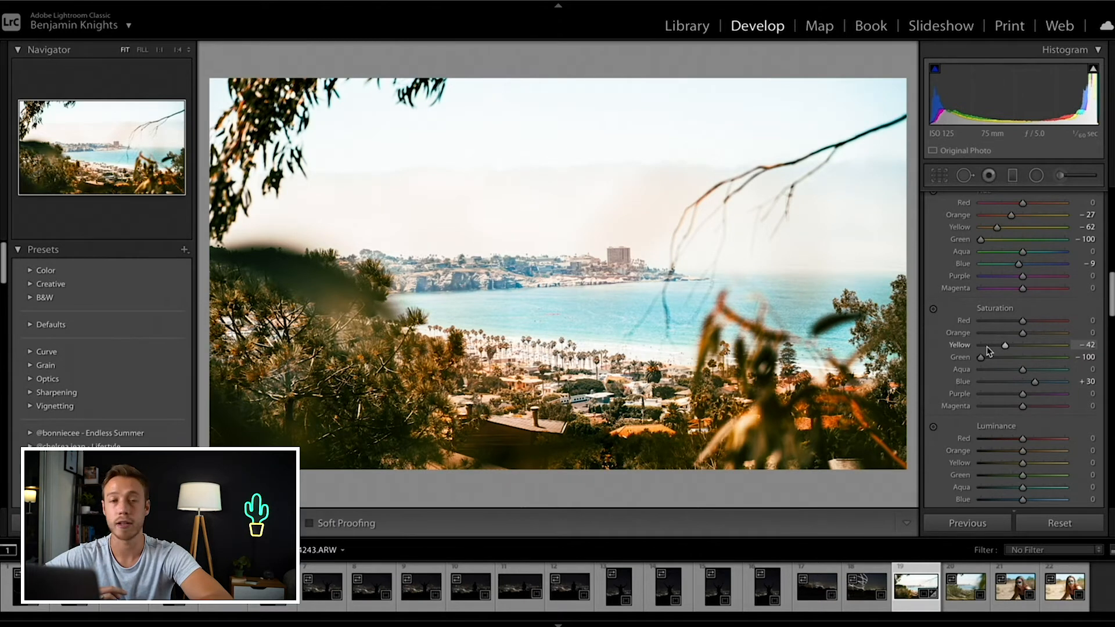
# Step: Try the red luminance at -100 and undo the change
pyautogui.scroll(-2, 989, 351)
pyautogui.scroll(-1, 988, 351)
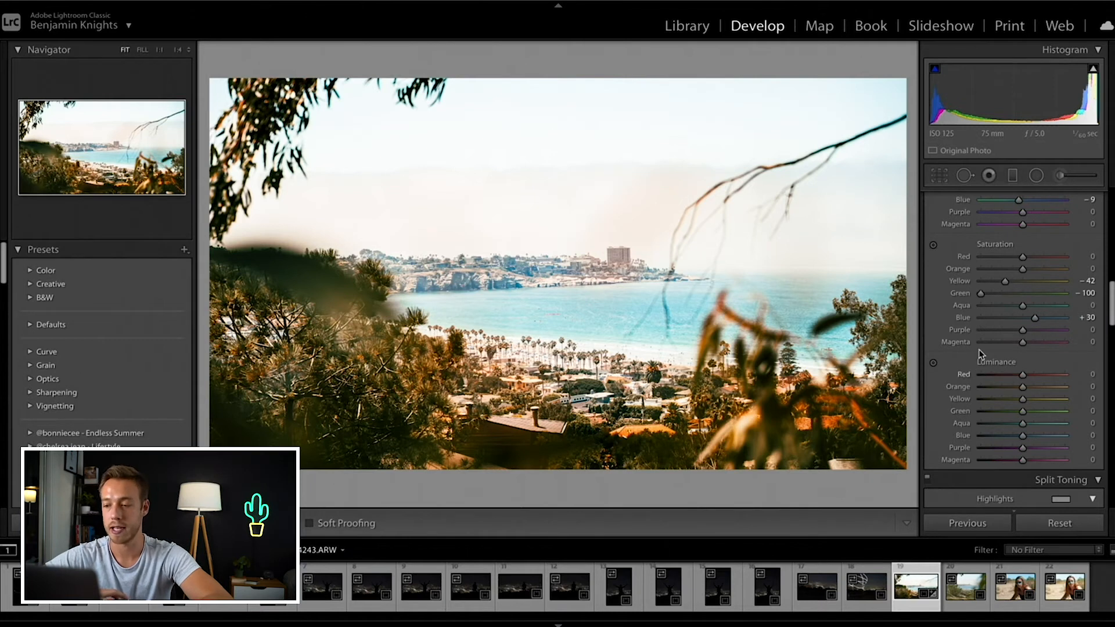
pyautogui.scroll(-3, 956, 331)
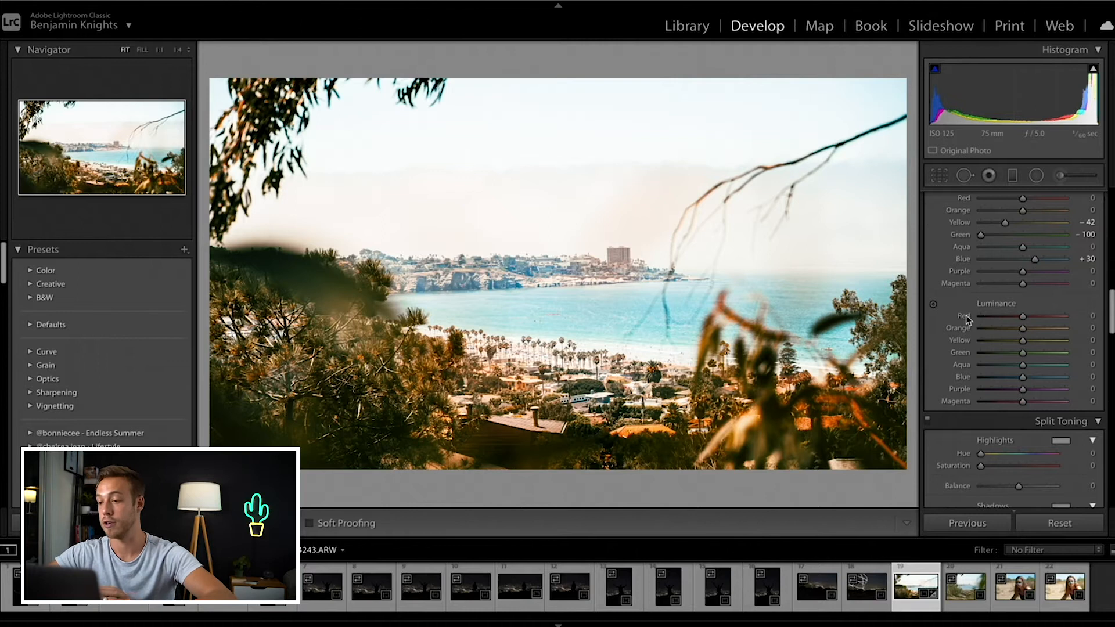
pyautogui.moveTo(966, 318); pyautogui.dragTo(963, 314)
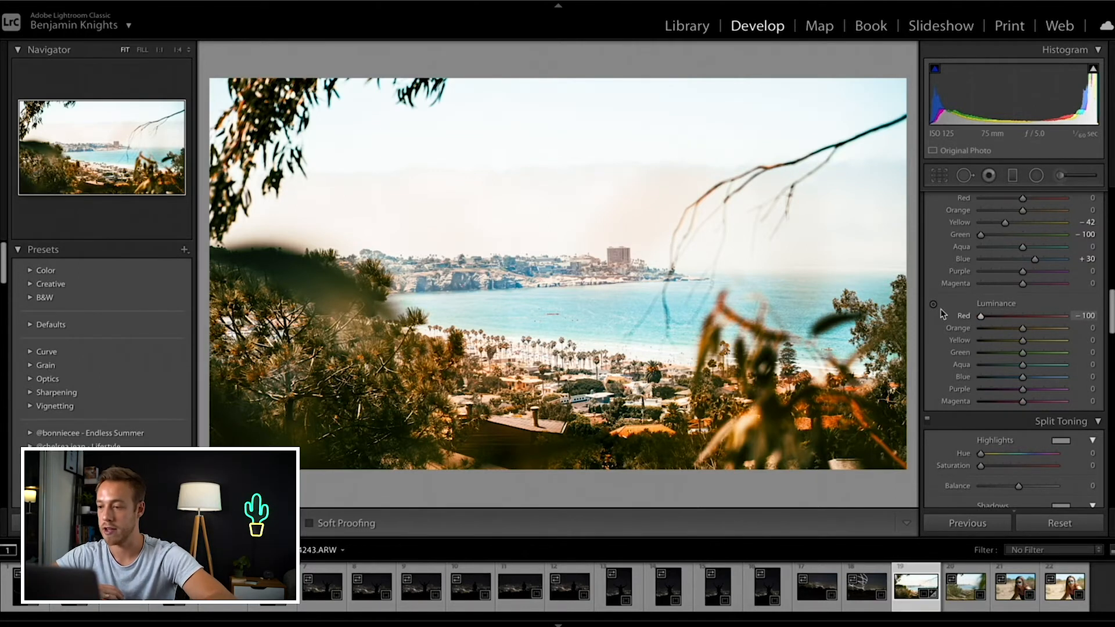
pyautogui.moveTo(1103, 314); pyautogui.dragTo(893, 307)
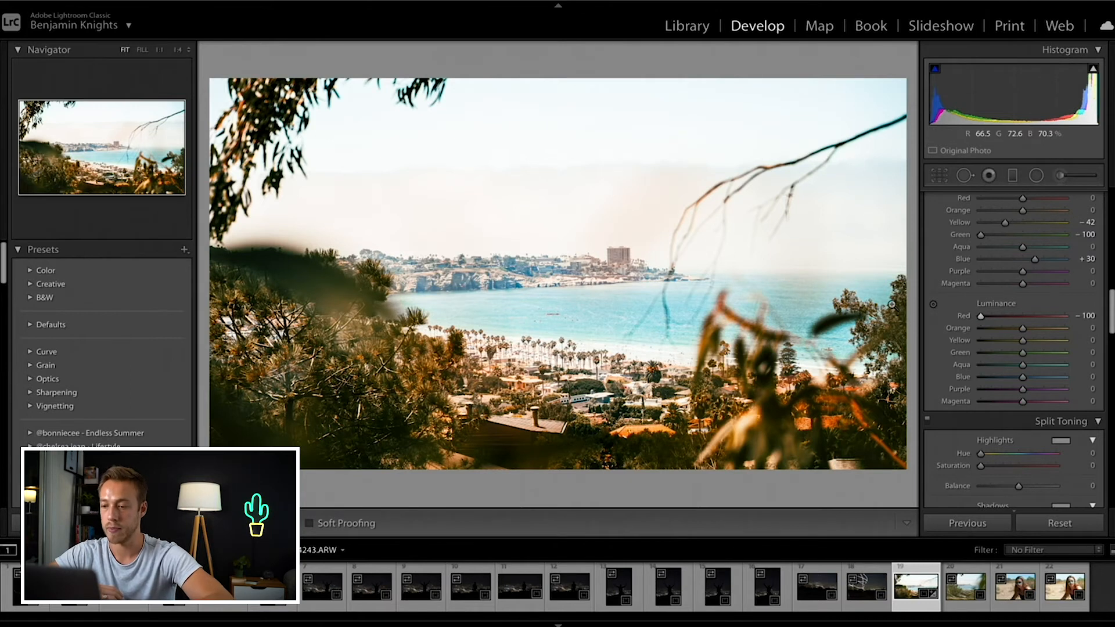
pyautogui.hotkey('ctrl', 'z')
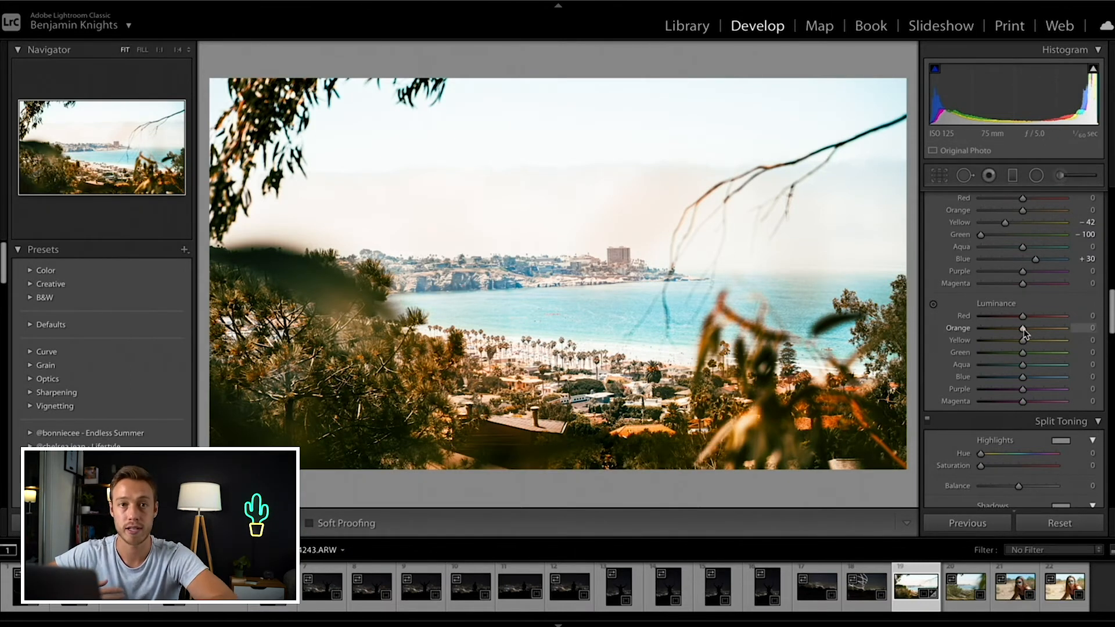
pyautogui.hotkey('ctrl', 'z')
# Step: Test yellow luminance at its extremes, and set luminance to -51 for orange, -14 for yellow, +32 for green, -15 for aqua and -10 for blue
pyautogui.moveTo(1023, 329)
pyautogui.mouseDown()
pyautogui.moveTo(1066, 330)
pyautogui.moveTo(1003, 331)
pyautogui.mouseUp()
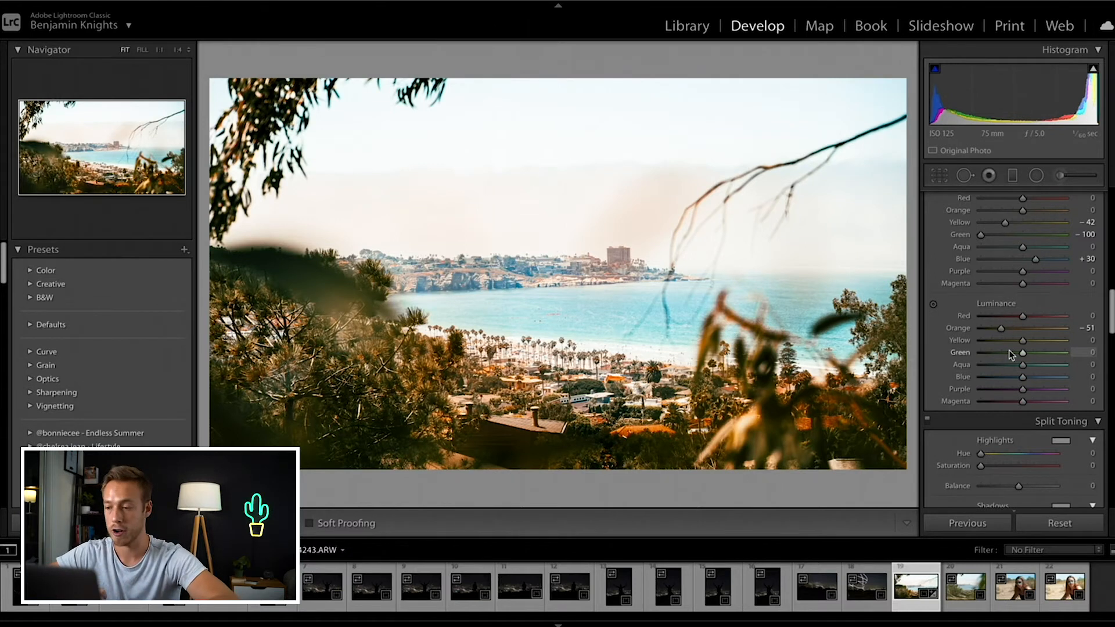
pyautogui.moveTo(1023, 345); pyautogui.dragTo(1073, 343)
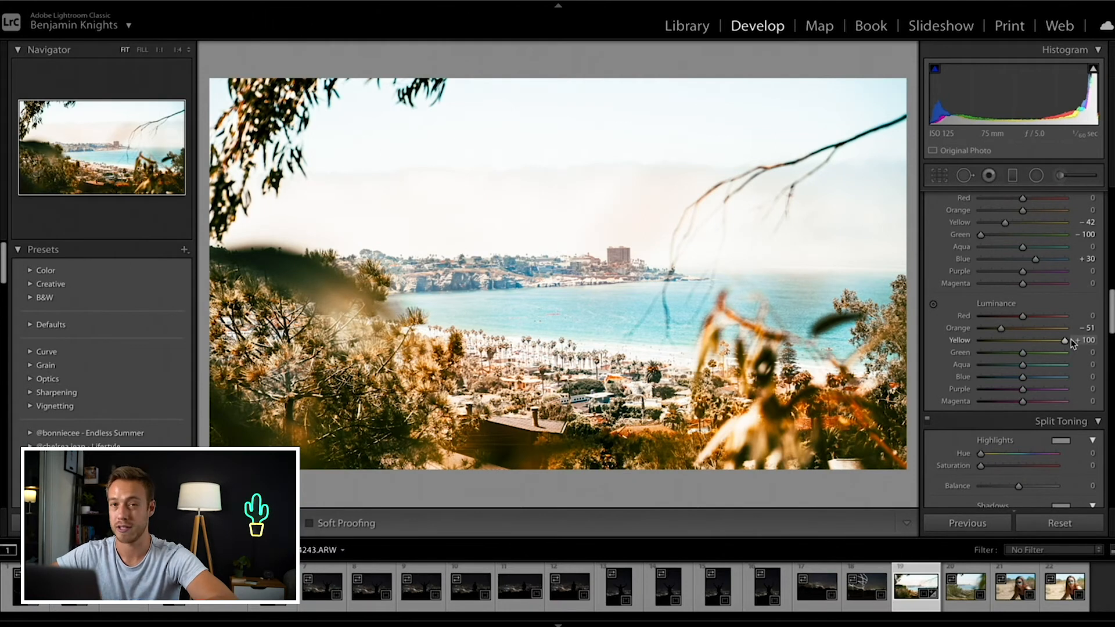
pyautogui.moveTo(1065, 340); pyautogui.dragTo(531, 353)
pyautogui.moveTo(985, 355); pyautogui.dragTo(958, 344)
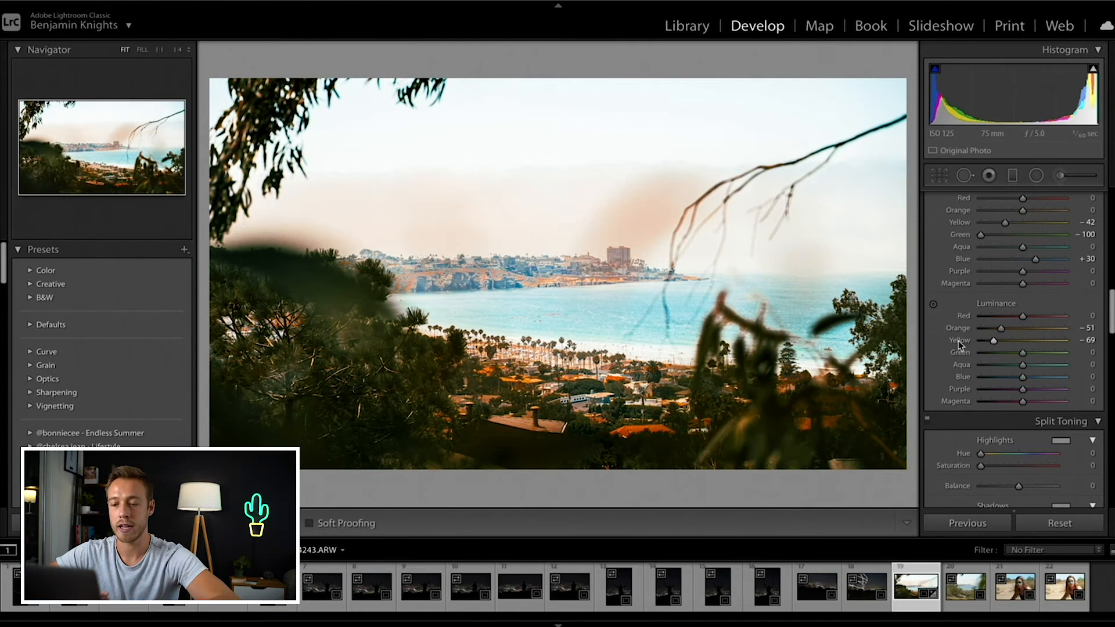
pyautogui.doubleClick(959, 343)
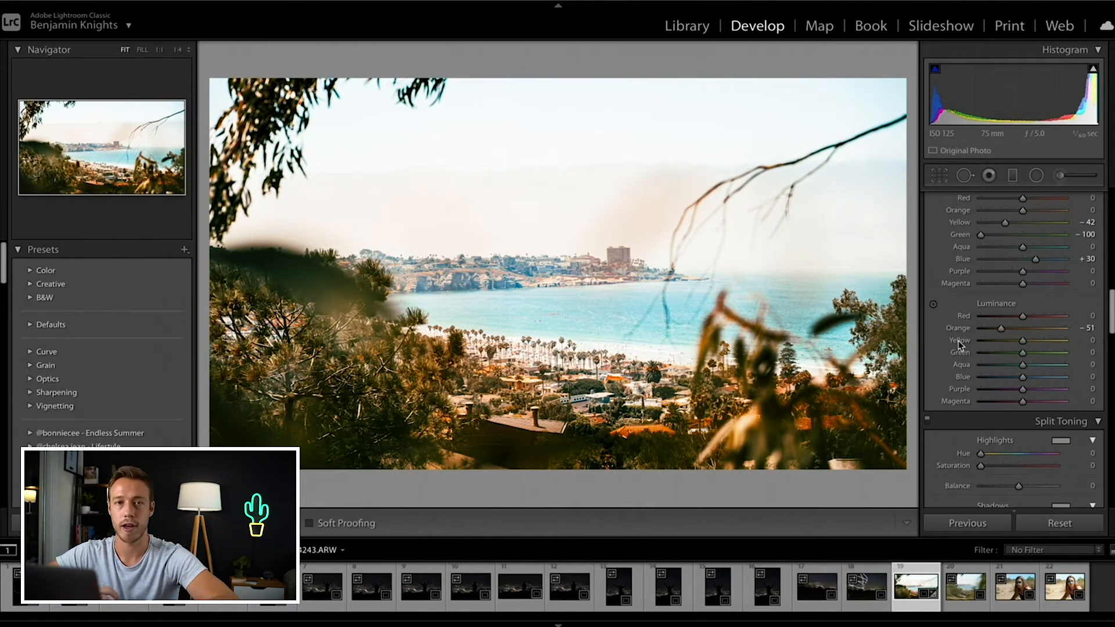
pyautogui.moveTo(1023, 341); pyautogui.dragTo(1017, 343)
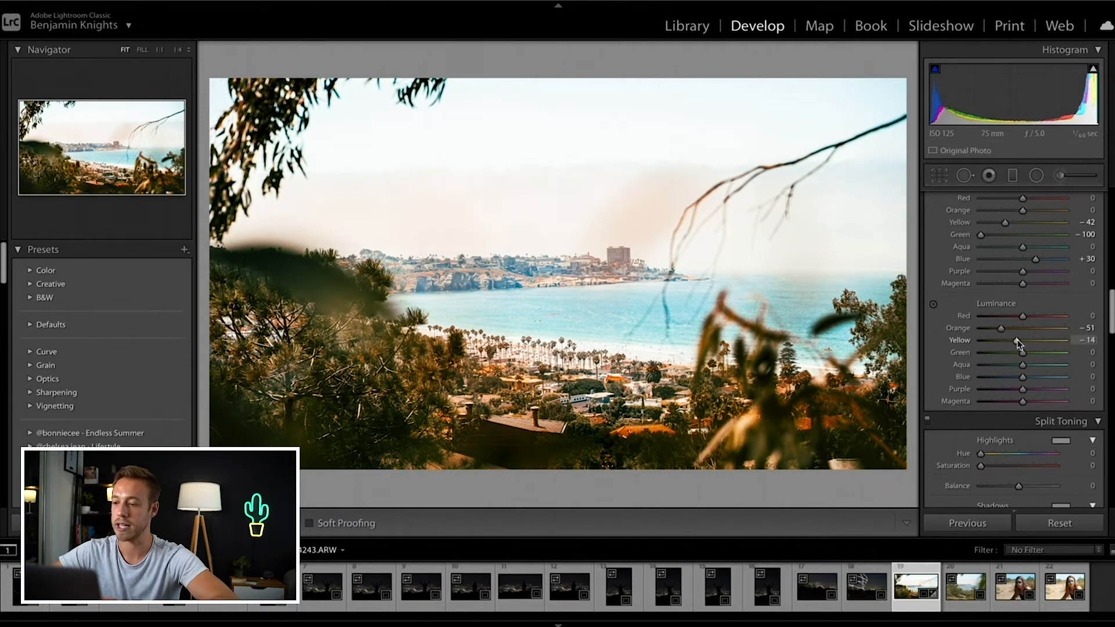
pyautogui.moveTo(1022, 352); pyautogui.dragTo(1021, 390)
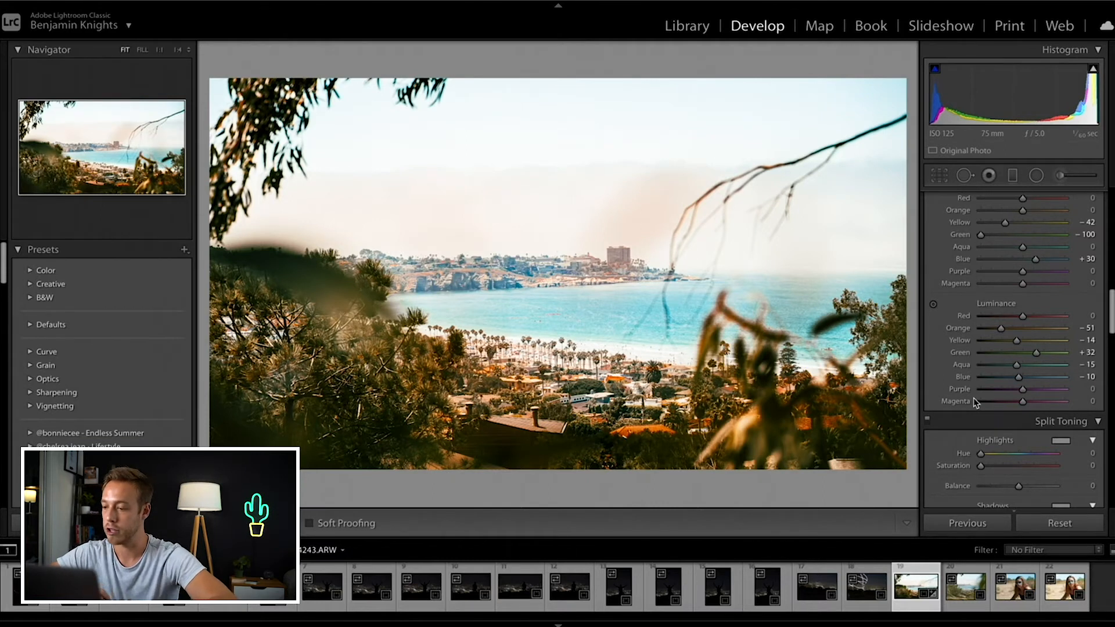
# Step: Review the Hue, Saturation and Luminance sliders separately and all together, and compare the photo with the HSL adjustments off and on
pyautogui.scroll(4, 958, 325)
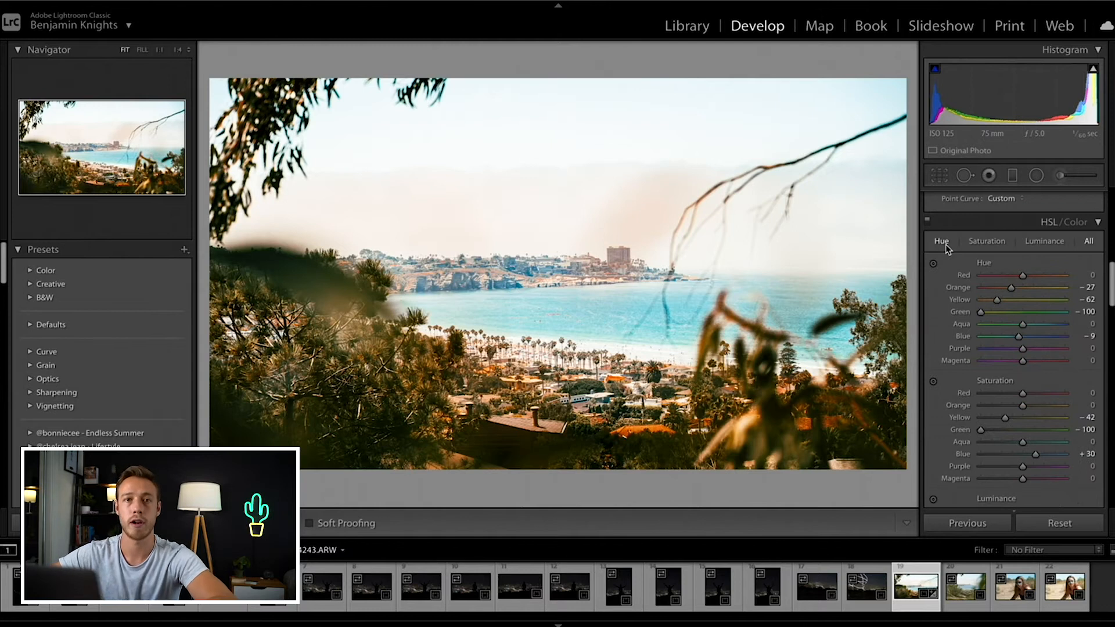
pyautogui.click(943, 243)
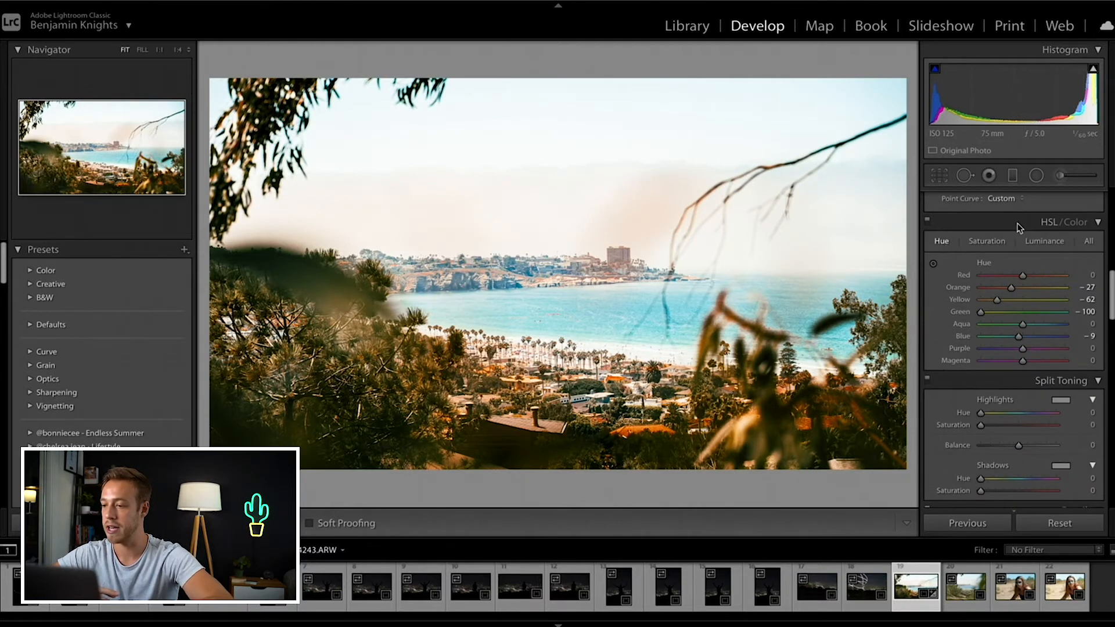
pyautogui.click(987, 240)
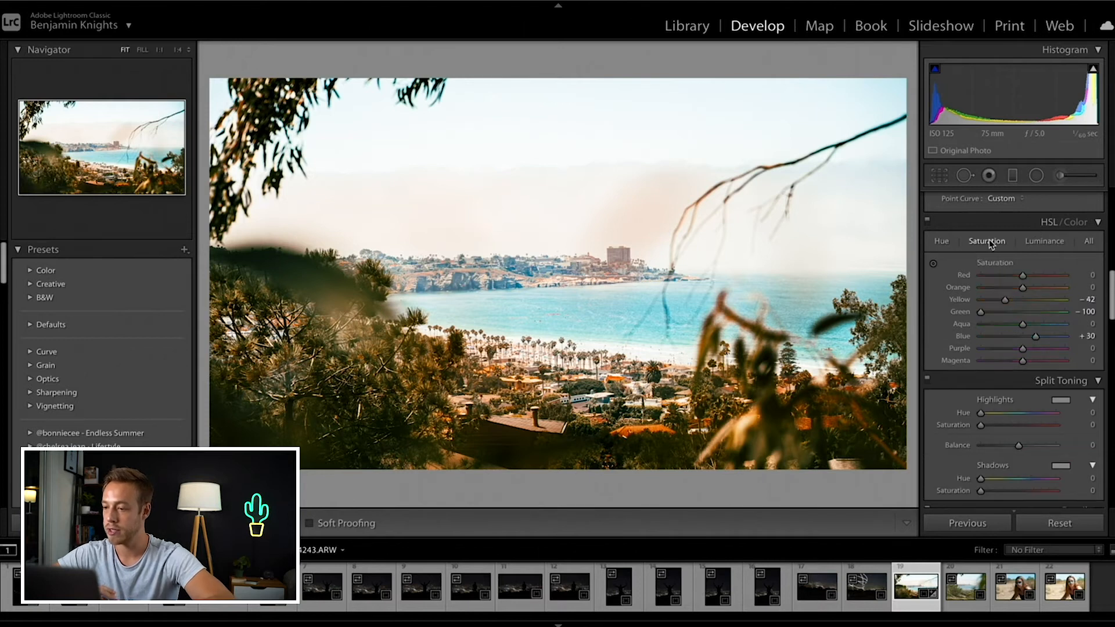
pyautogui.click(1043, 241)
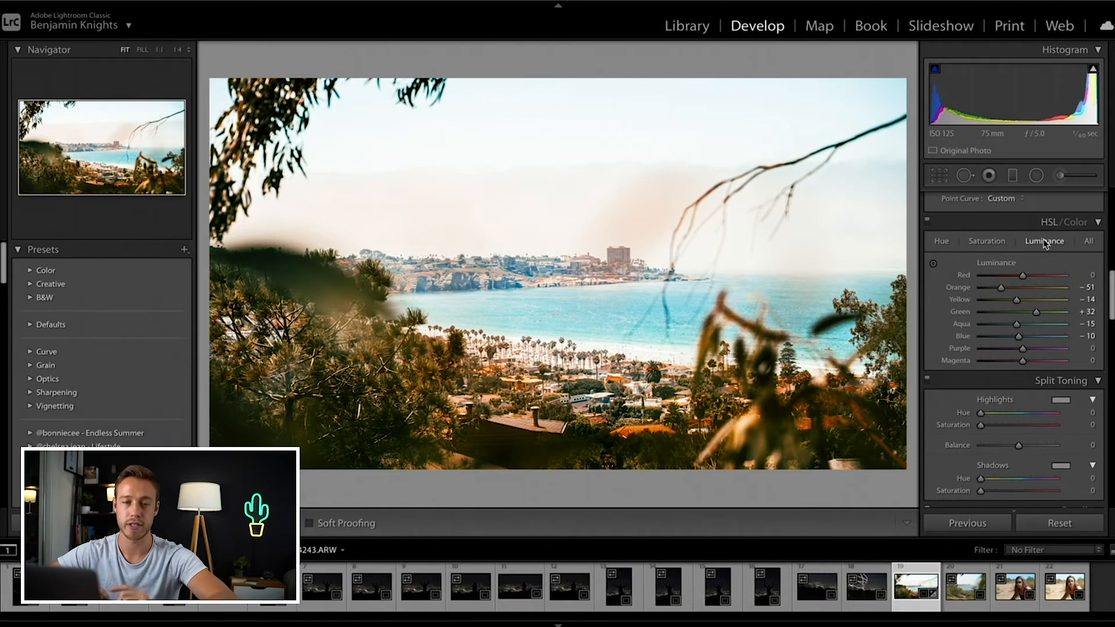
pyautogui.click(1086, 242)
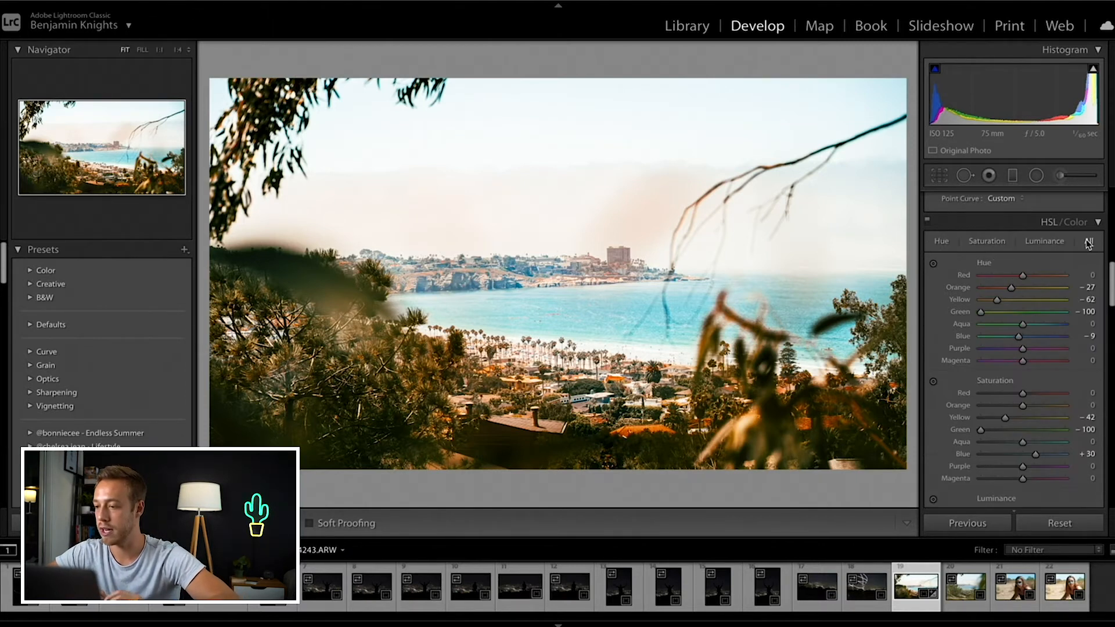
pyautogui.click(928, 222)
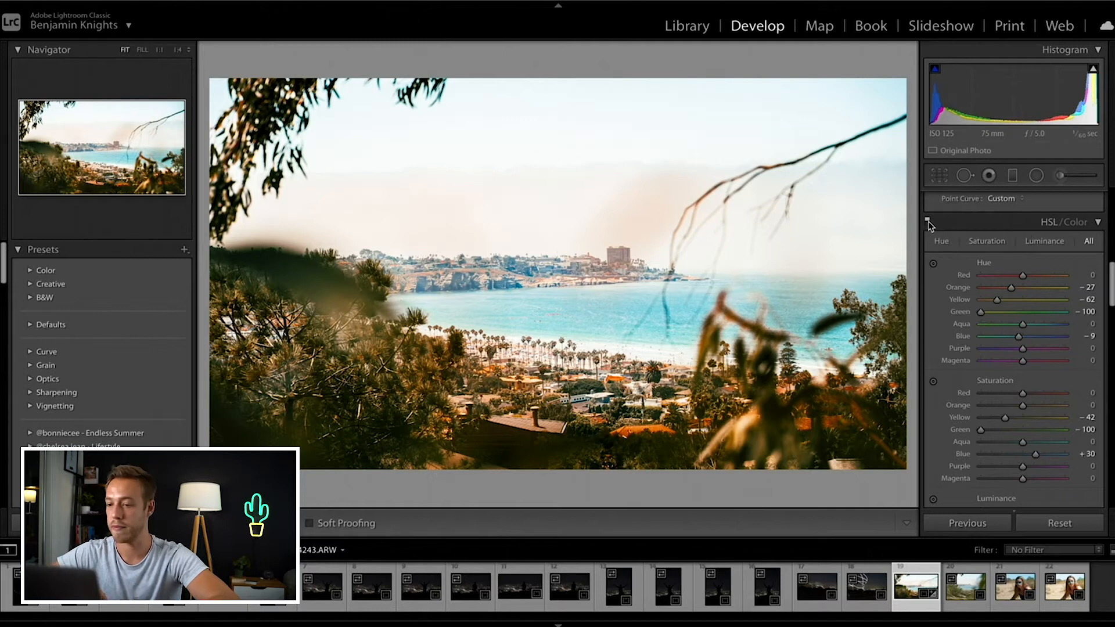
pyautogui.click(928, 222)
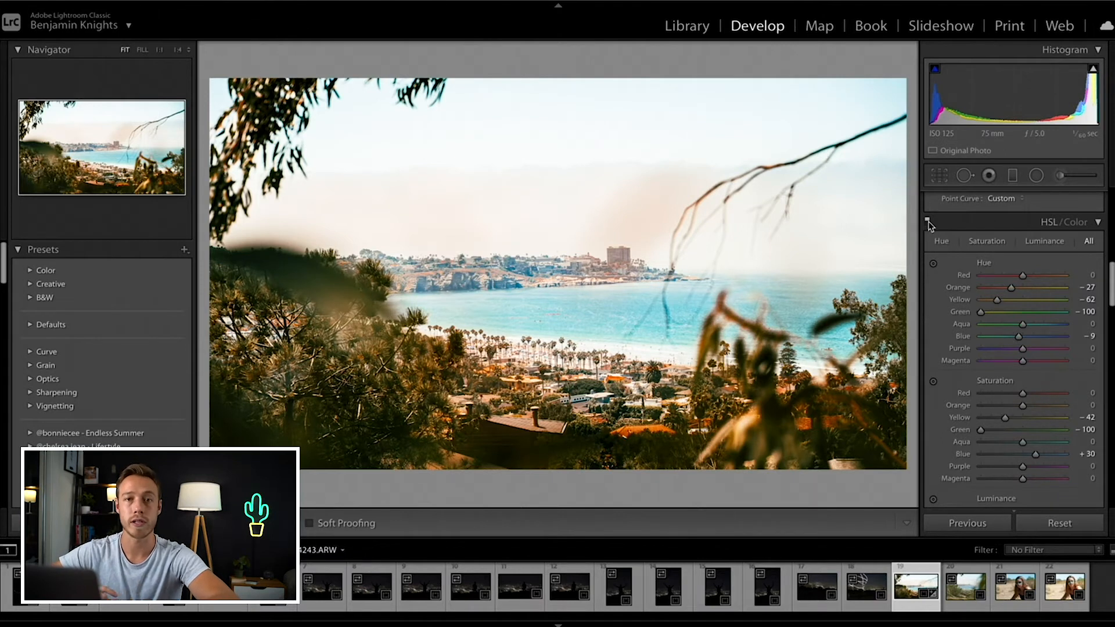
# Step: Test the Split Toning highlights at saturation 100 with hue 240, and set them to hue 234 and saturation 23
pyautogui.scroll(-8, 936, 294)
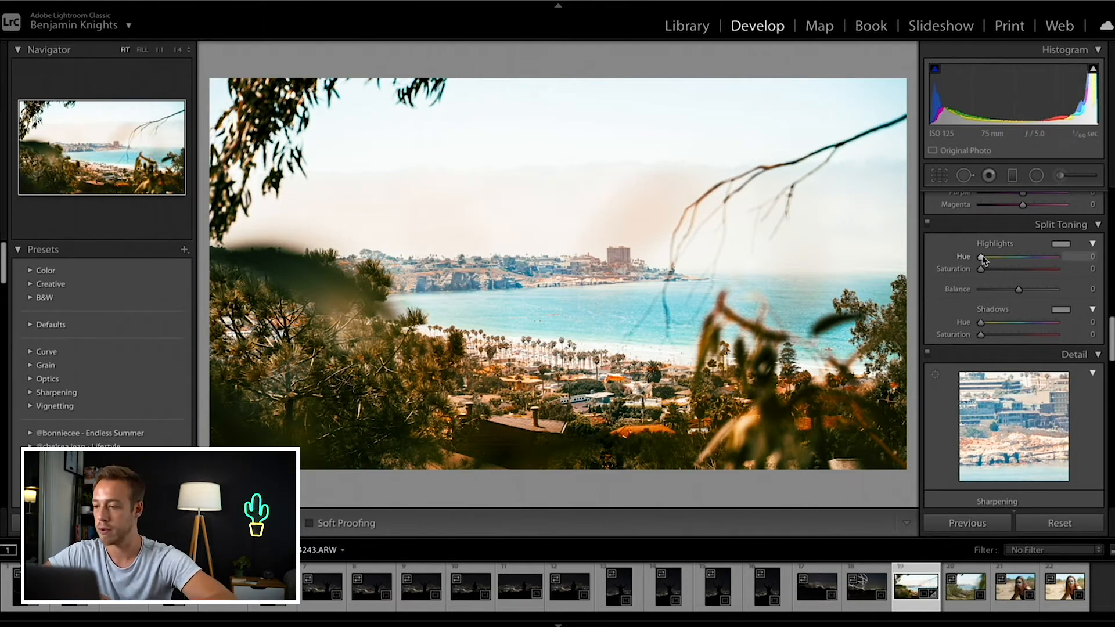
pyautogui.moveTo(979, 257); pyautogui.dragTo(1033, 262)
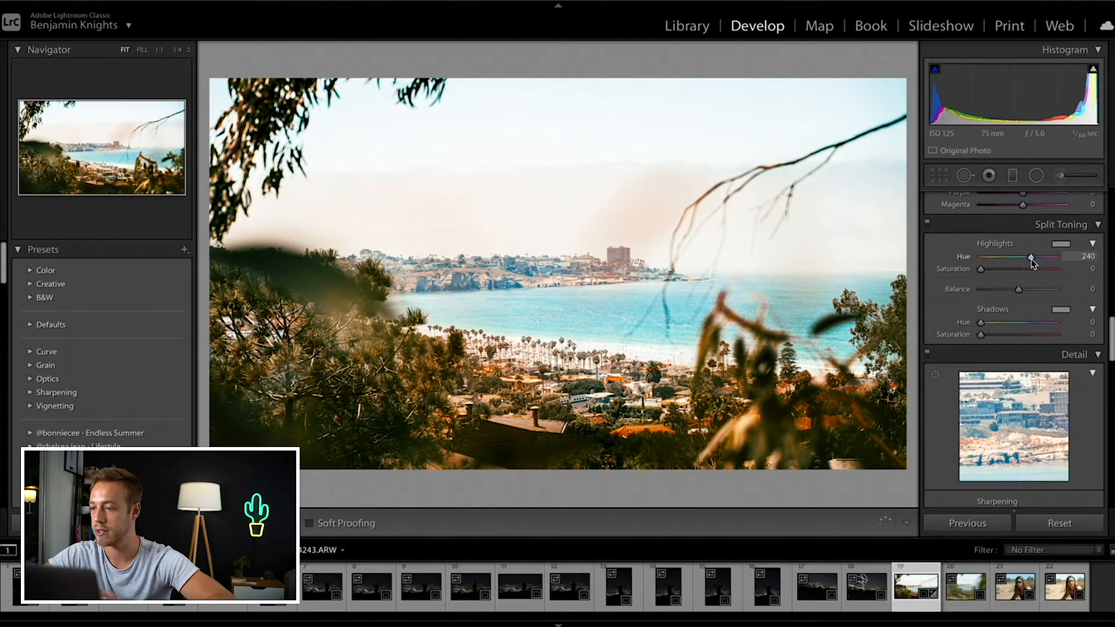
pyautogui.moveTo(983, 270); pyautogui.dragTo(1068, 272)
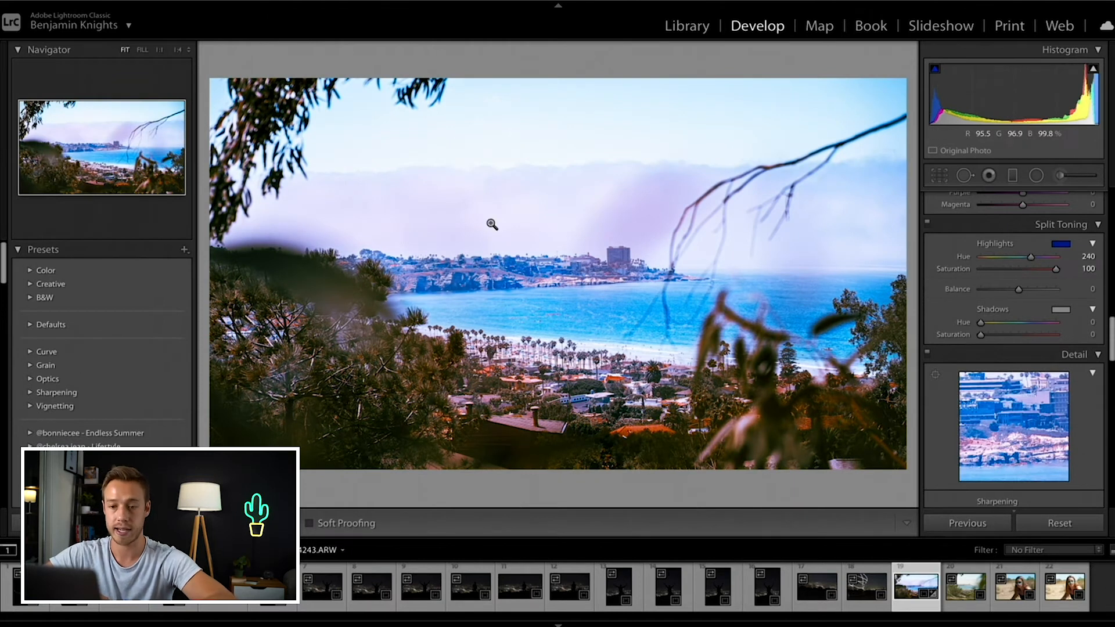
pyautogui.moveTo(1055, 269); pyautogui.dragTo(1000, 272)
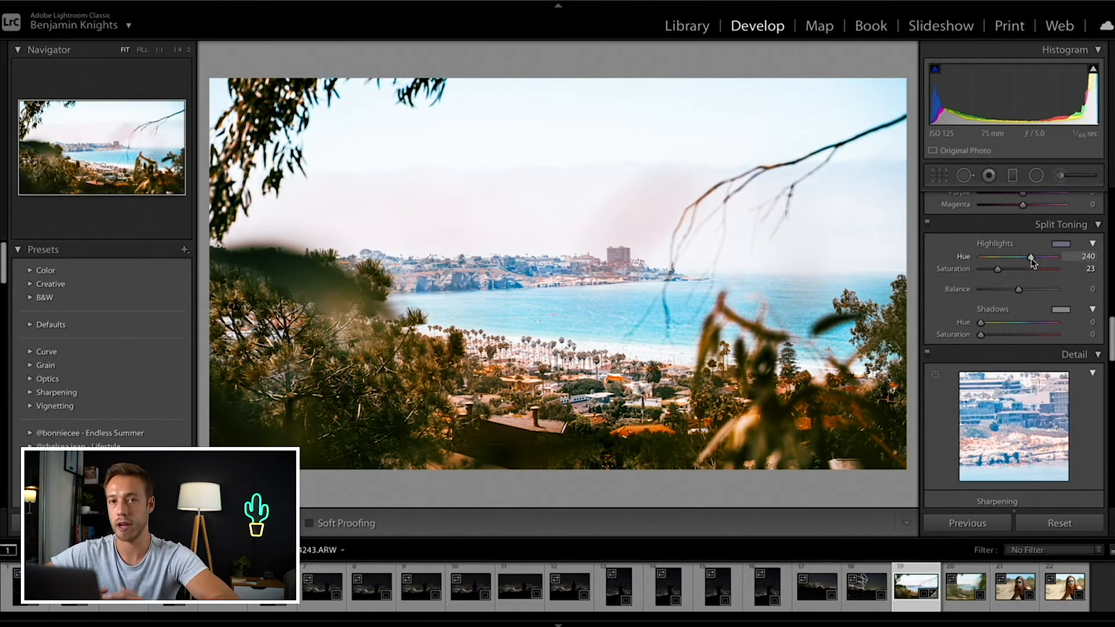
pyautogui.moveTo(1032, 261)
pyautogui.mouseDown()
pyautogui.moveTo(994, 261)
pyautogui.moveTo(1054, 257)
pyautogui.moveTo(969, 257)
pyautogui.moveTo(1031, 260)
pyautogui.mouseUp()
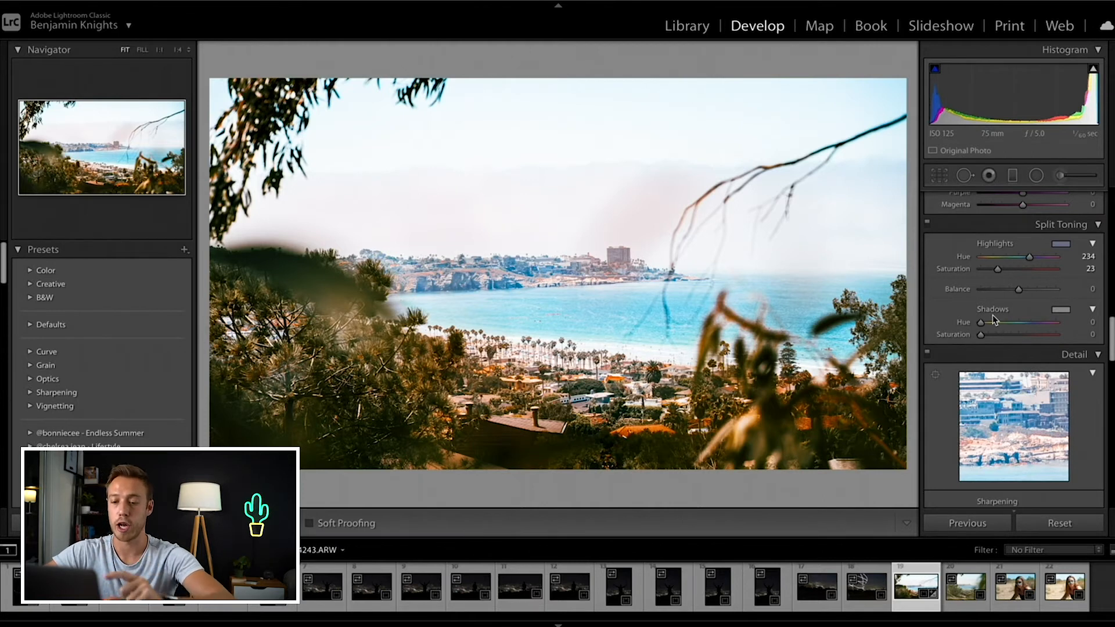
# Step: Set the Split Toning shadows to hue 17 and saturation 8 after testing saturation 100, and compare the photo with and without split toning
pyautogui.moveTo(981, 323)
pyautogui.mouseDown()
pyautogui.moveTo(1024, 328)
pyautogui.moveTo(1040, 346)
pyautogui.moveTo(985, 340)
pyautogui.mouseUp()
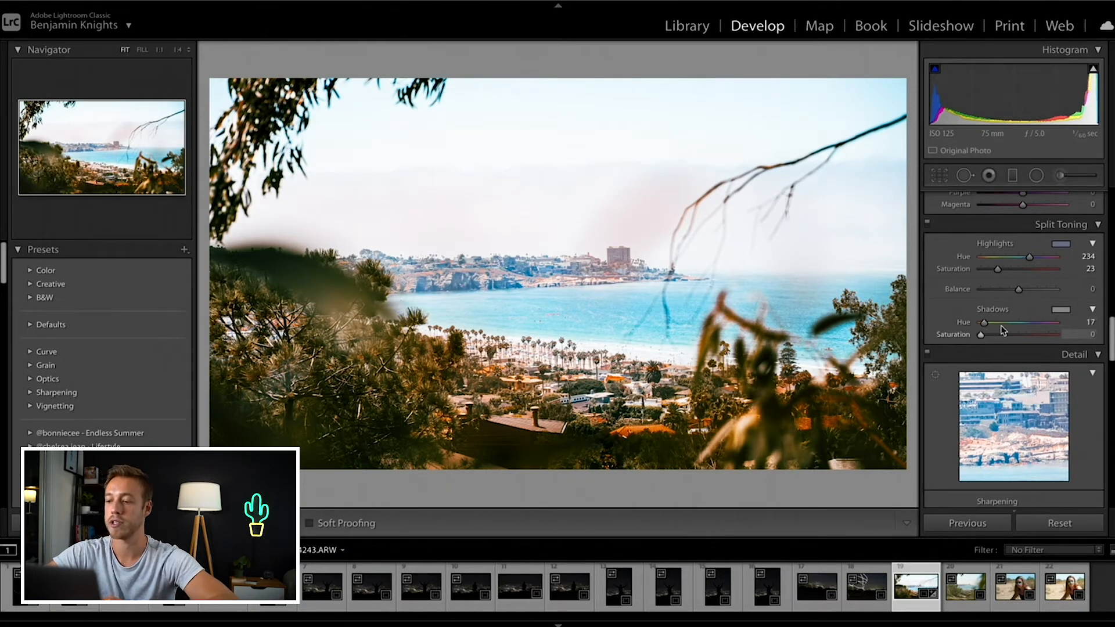
pyautogui.moveTo(981, 340); pyautogui.dragTo(1068, 342)
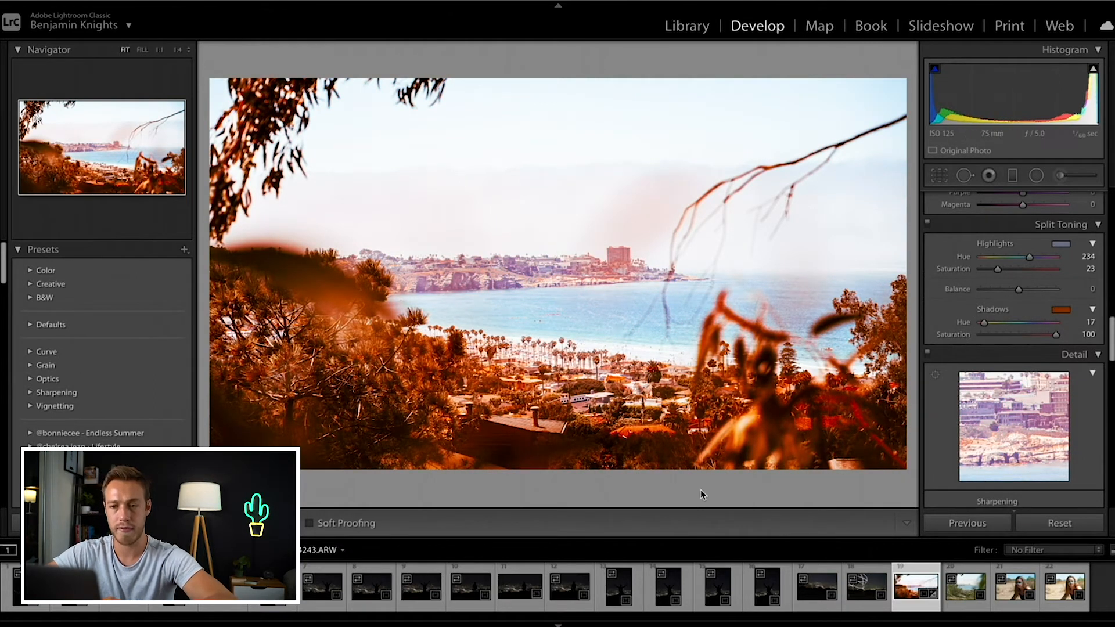
pyautogui.moveTo(1001, 340); pyautogui.dragTo(982, 329)
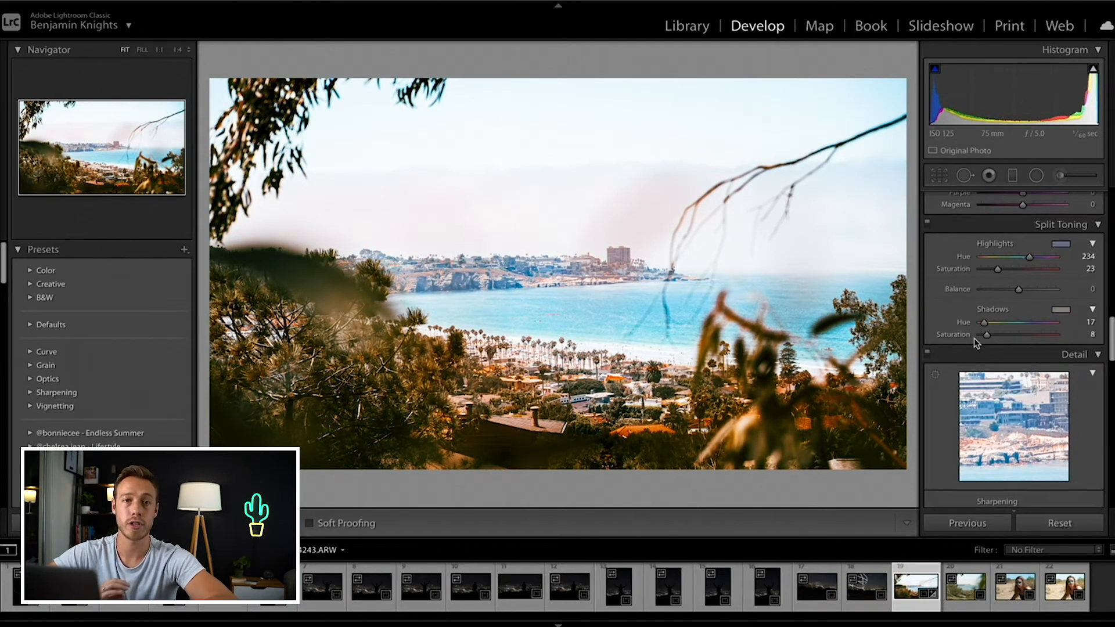
pyautogui.click(927, 222)
pyautogui.click(927, 223)
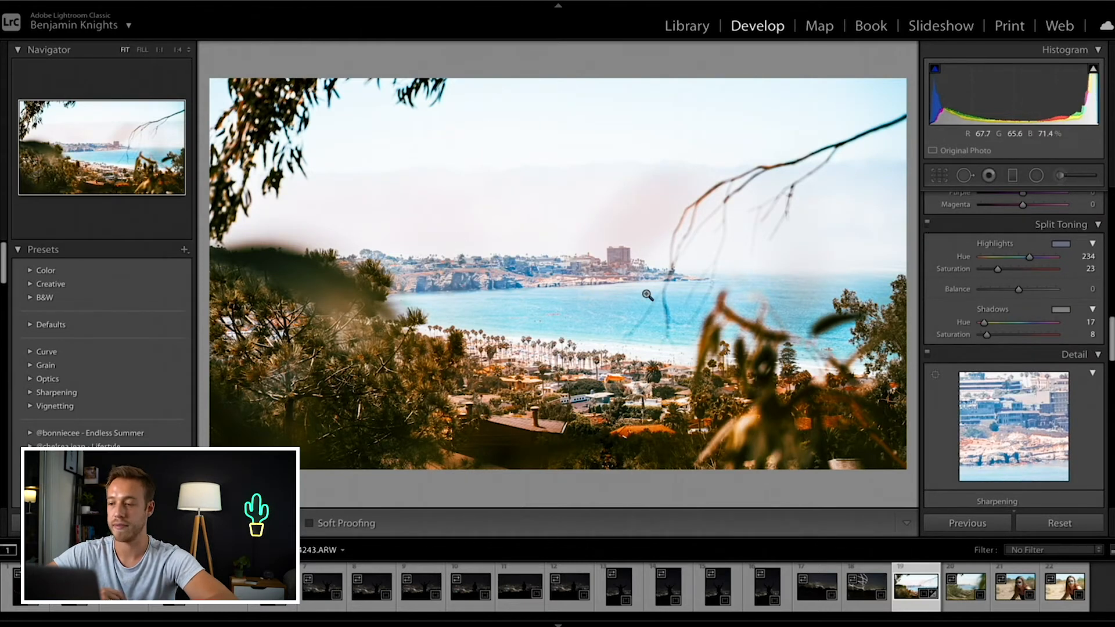
# Step: Show the hillside buildings in the Detail preview and set the sharpening amount to 150 while viewing the beachside houses at 1:1
pyautogui.scroll(-4, 938, 290)
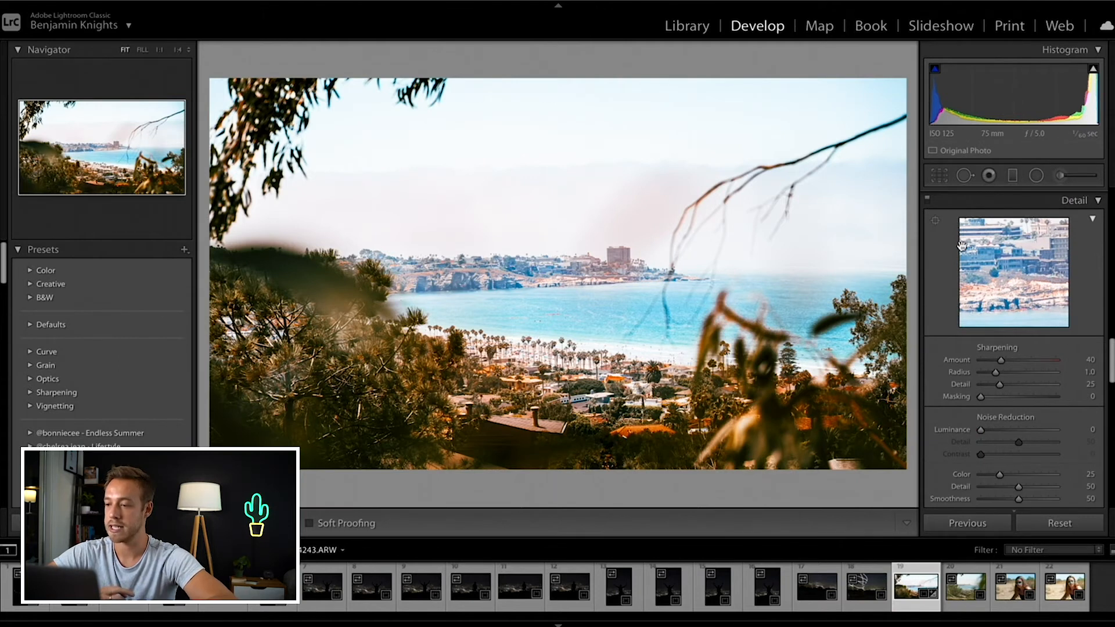
pyautogui.scroll(-1, 961, 246)
pyautogui.moveTo(1003, 227); pyautogui.dragTo(899, 318)
pyautogui.moveTo(1089, 231); pyautogui.dragTo(1090, 317)
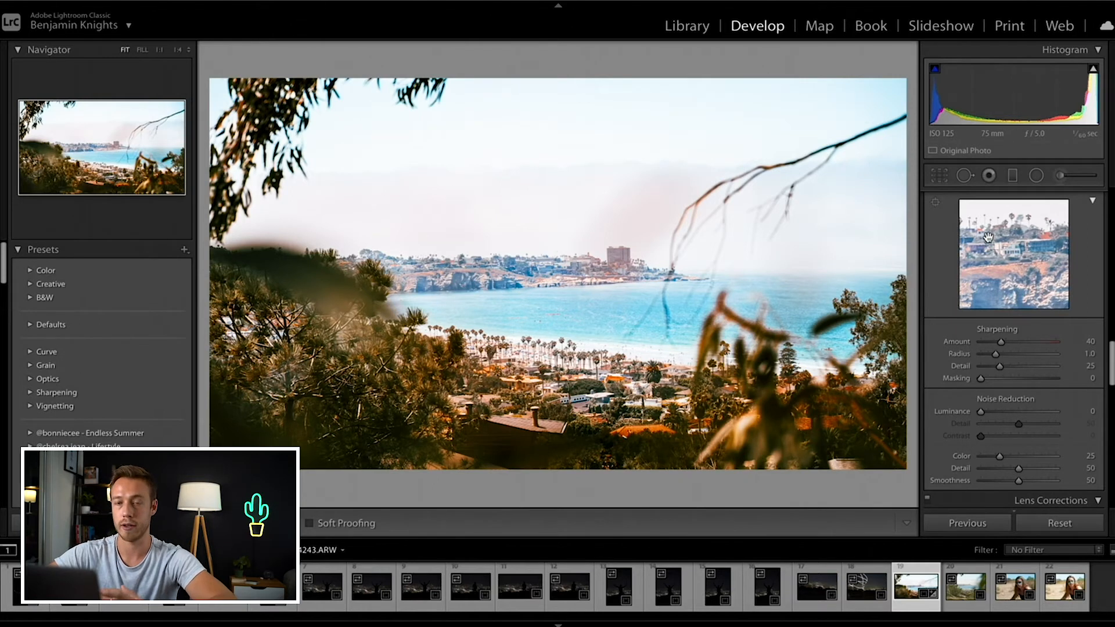
pyautogui.moveTo(1001, 342)
pyautogui.mouseDown()
pyautogui.moveTo(982, 349)
pyautogui.moveTo(1019, 349)
pyautogui.mouseUp()
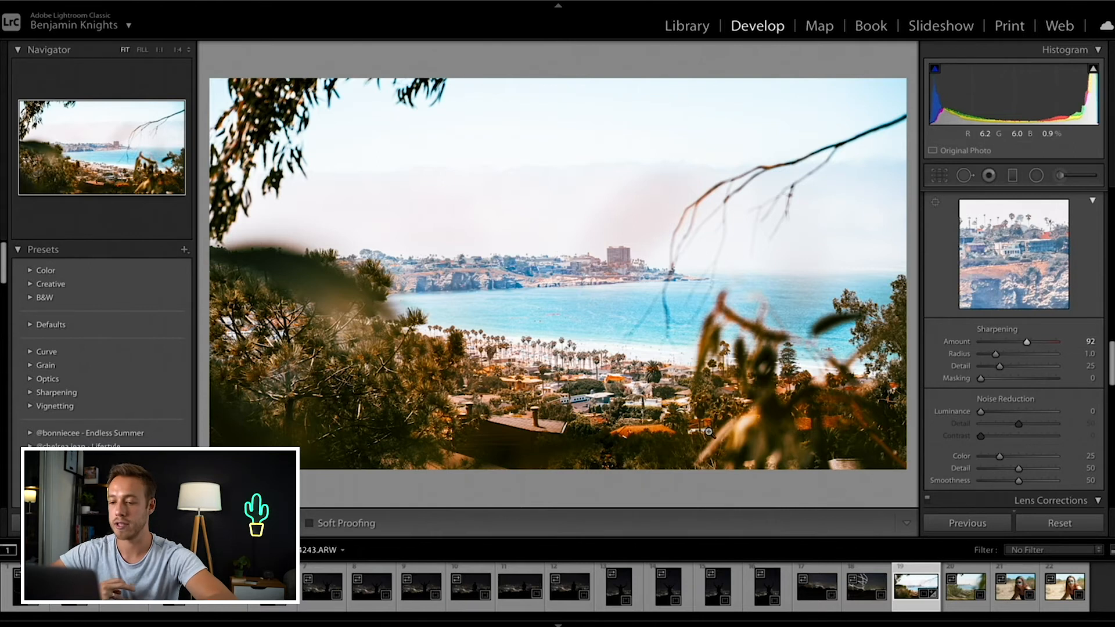
pyautogui.click(673, 410)
pyautogui.moveTo(329, 278); pyautogui.dragTo(731, 272)
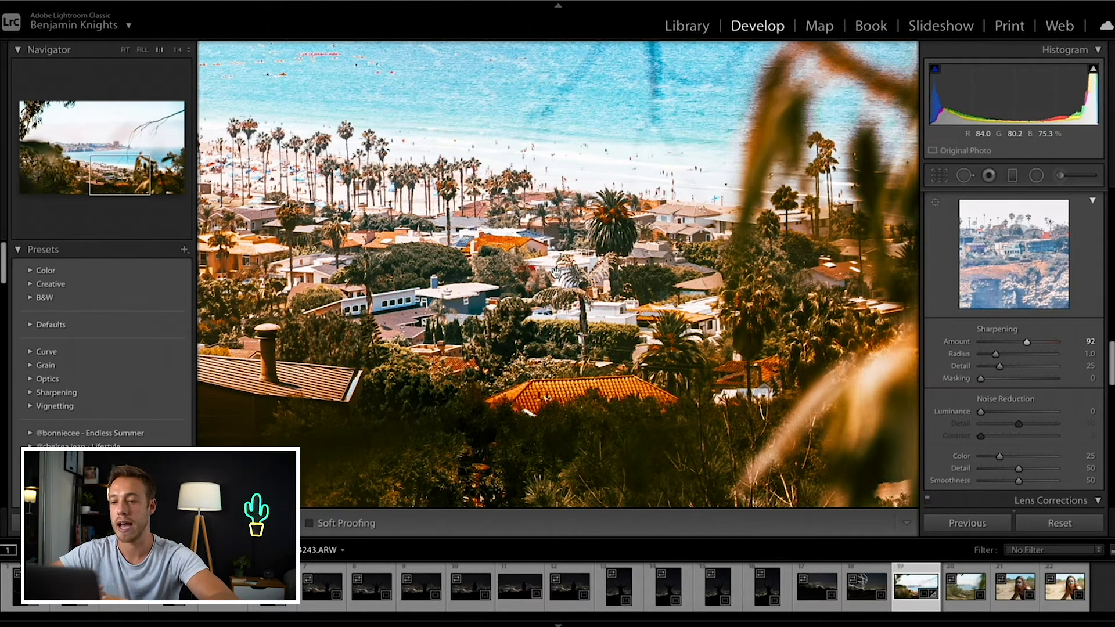
pyautogui.moveTo(1026, 341); pyautogui.dragTo(1063, 344)
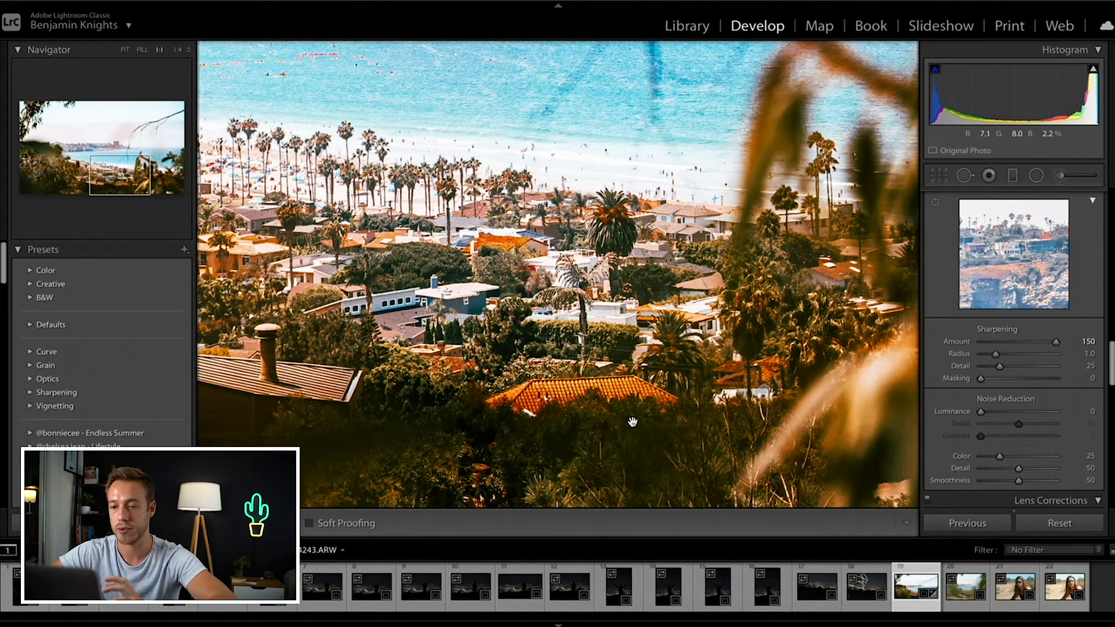
# Step: Reset the sharpening amount to 40, and undo and redo the reset to compare, ending with the reset undone
pyautogui.doubleClick(962, 343)
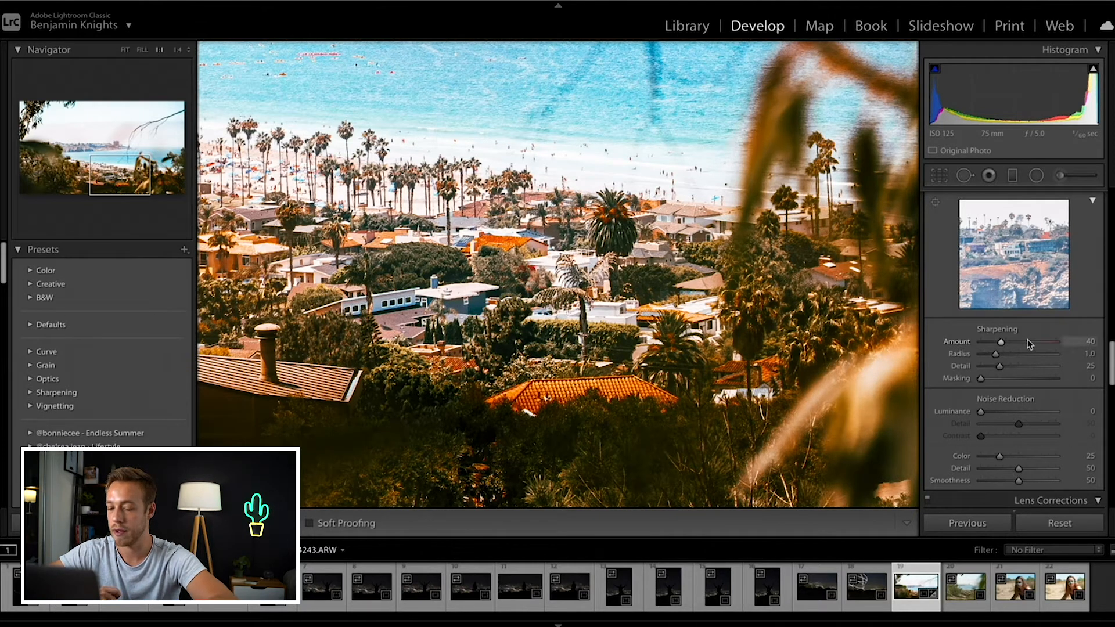
pyautogui.hotkey('ctrl', 'z')
pyautogui.hotkey('ctrl', 'shift', 'z')
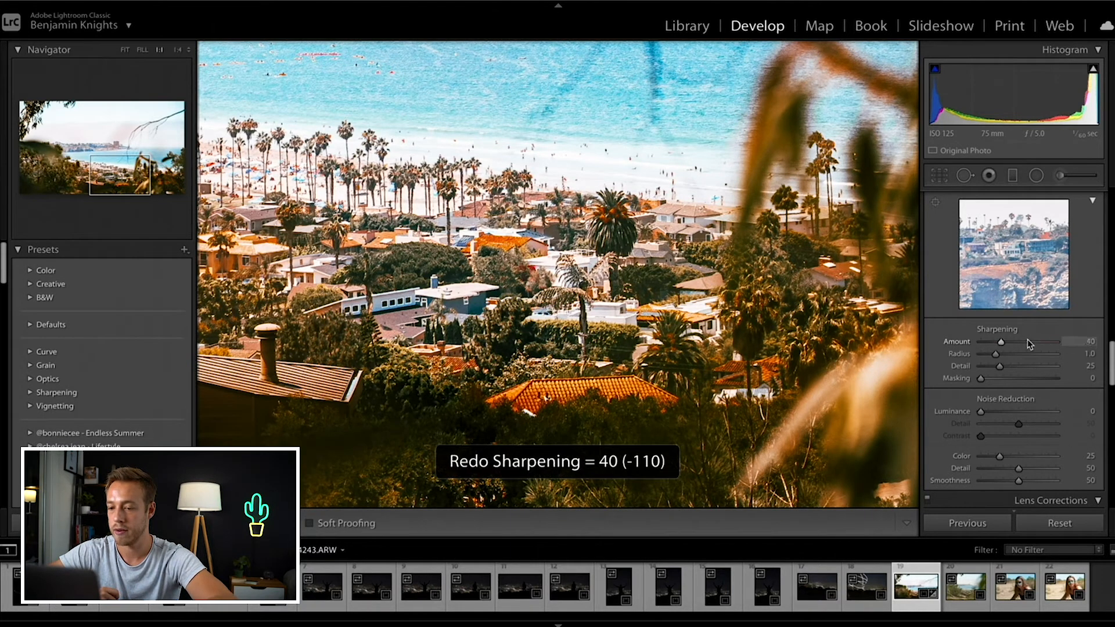
pyautogui.hotkey('ctrl', 'z')
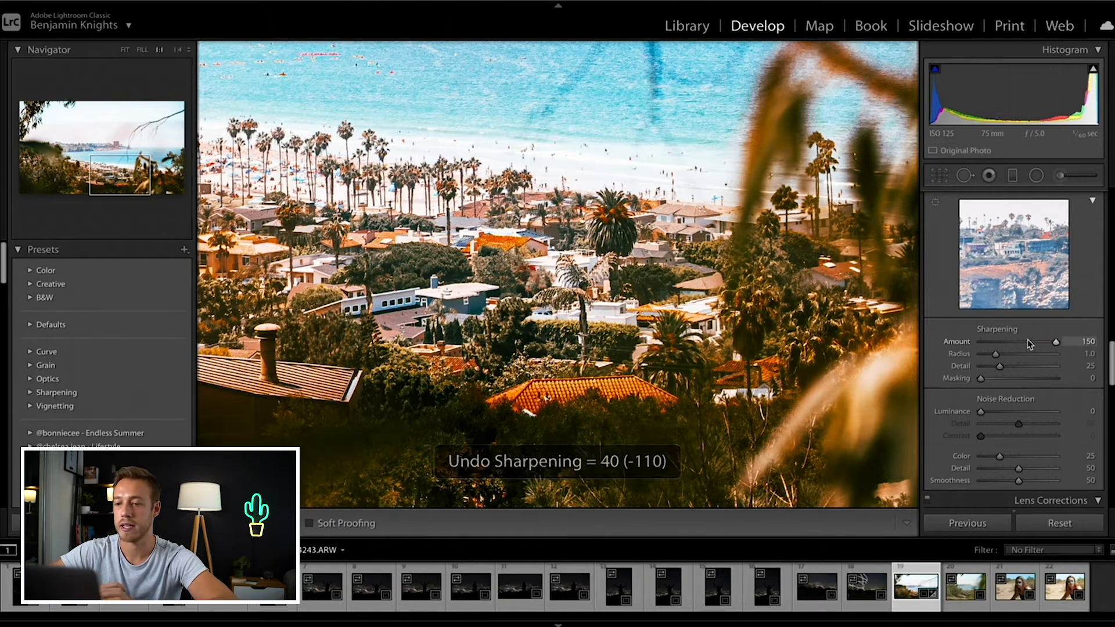
# Step: Set the sharpening amount to 62 and the masking to 100, viewing the whole photo with the black-and-white mask preview
pyautogui.press('z')
pyautogui.moveTo(999, 343)
pyautogui.mouseDown()
pyautogui.moveTo(987, 347)
pyautogui.moveTo(1014, 346)
pyautogui.mouseUp()
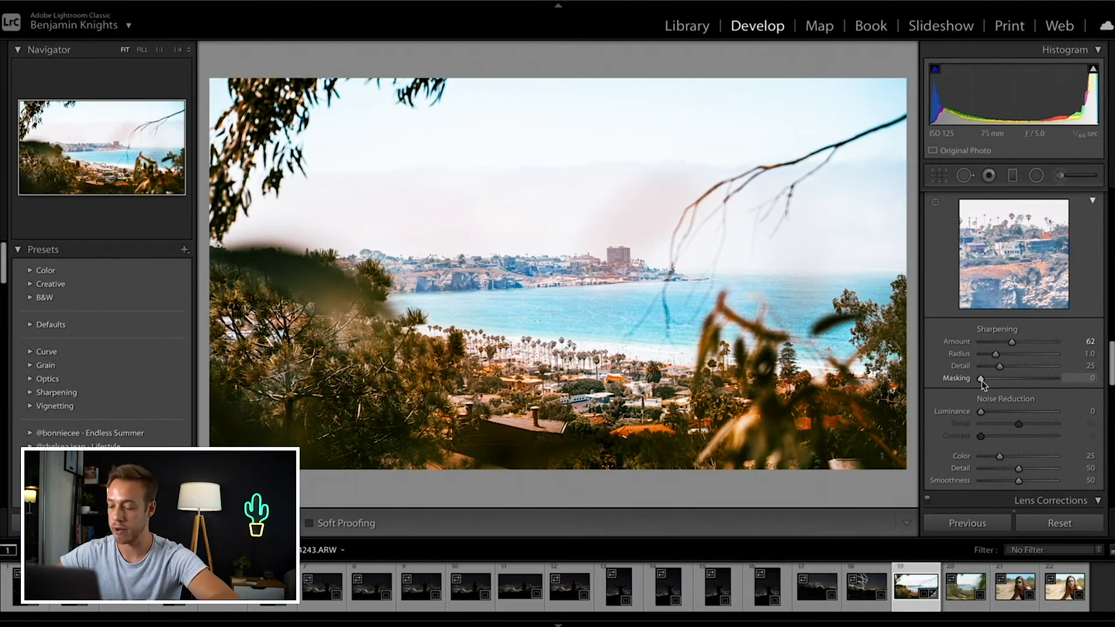
pyautogui.press('alt')
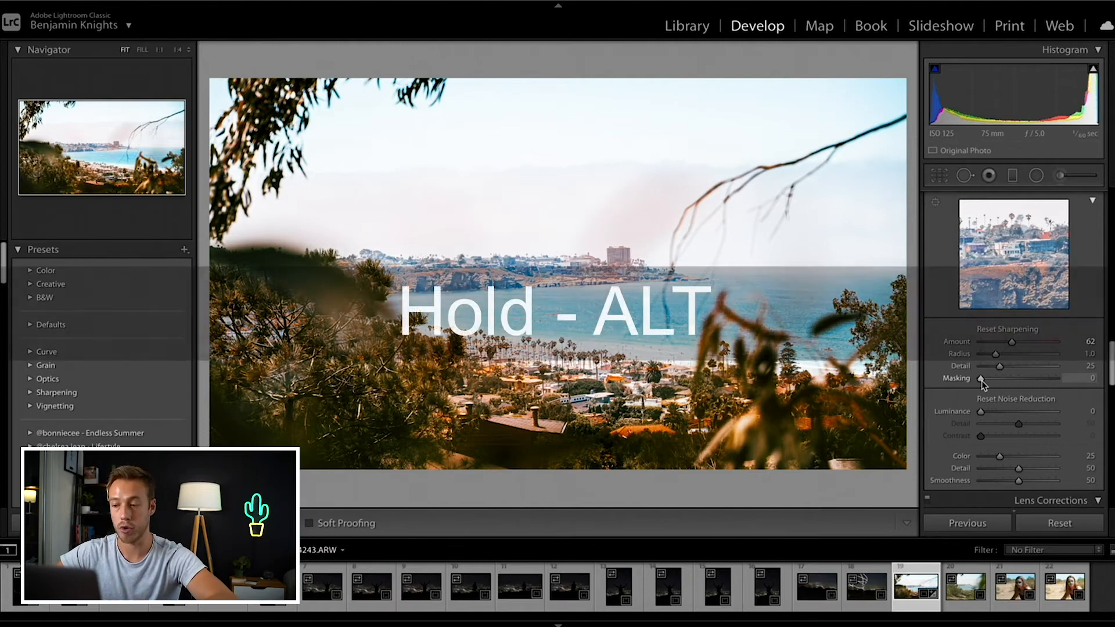
pyautogui.moveTo(981, 384)
pyautogui.mouseDown()
pyautogui.moveTo(1051, 380)
pyautogui.moveTo(973, 378)
pyautogui.mouseUp()
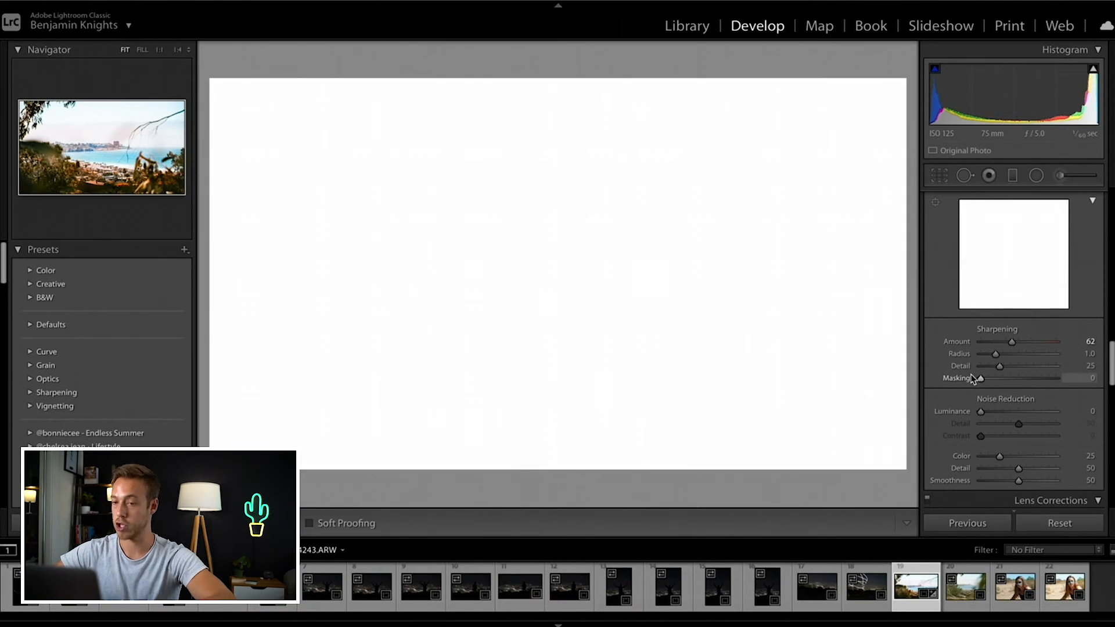
pyautogui.moveTo(973, 378); pyautogui.dragTo(978, 378)
pyautogui.moveTo(992, 376); pyautogui.dragTo(1067, 378)
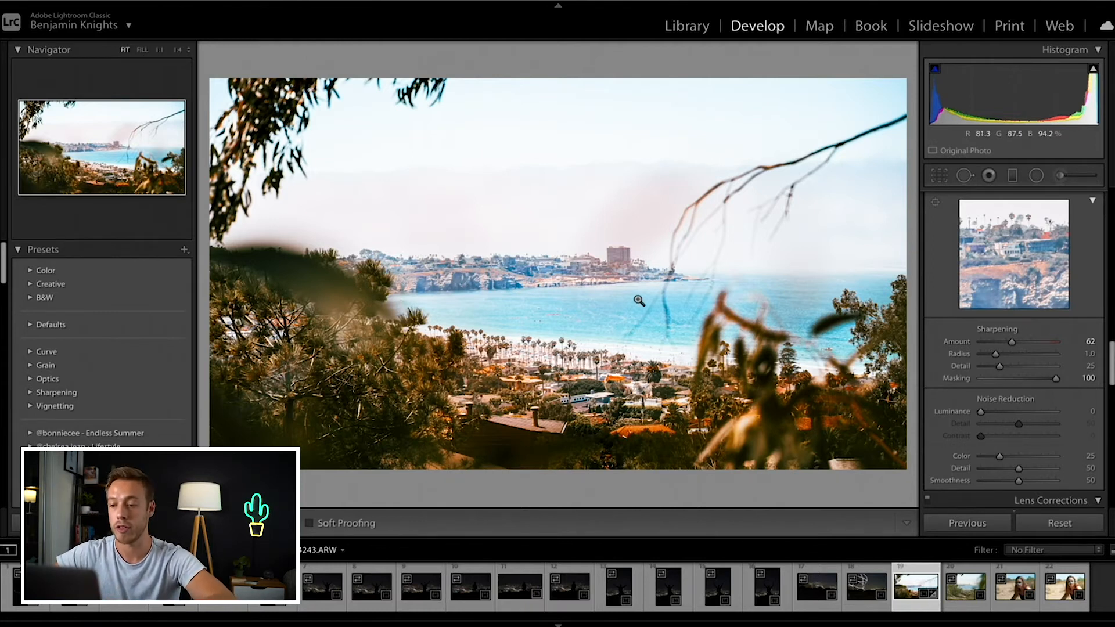
# Step: Enable chromatic aberration removal and lens profile corrections, comparing the photo with and without the profile corrections
pyautogui.scroll(-3, 952, 407)
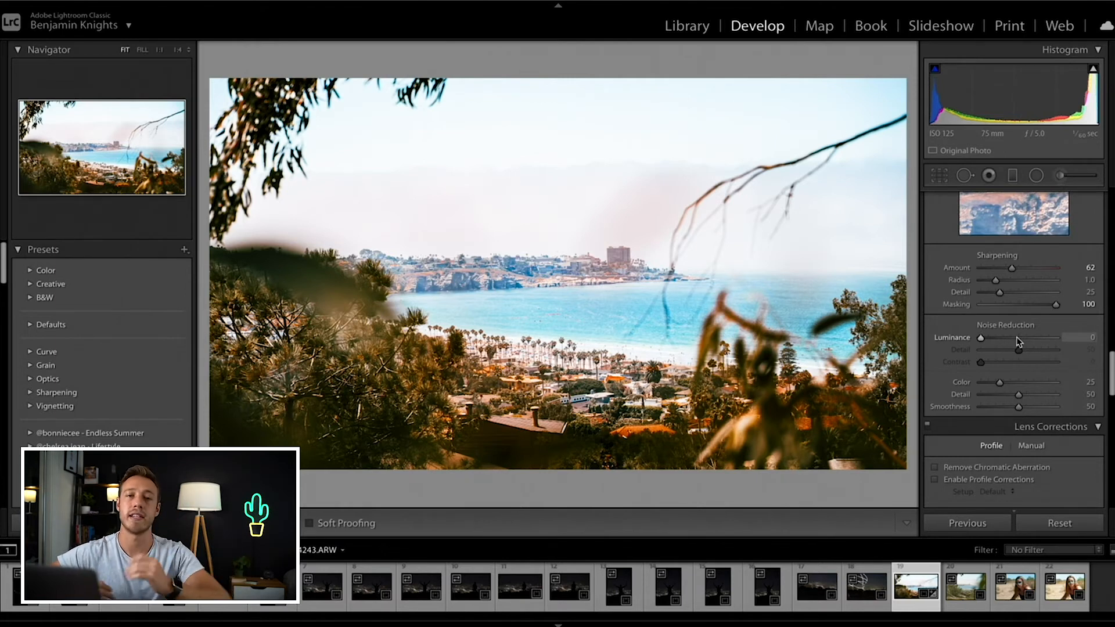
pyautogui.scroll(-5, 1017, 342)
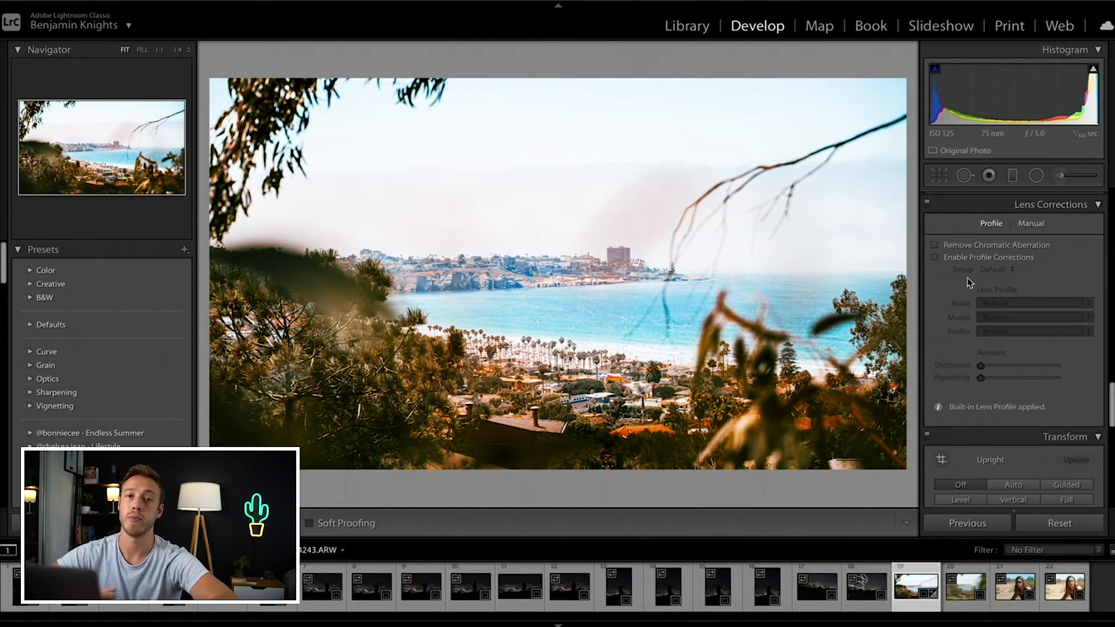
pyautogui.click(934, 246)
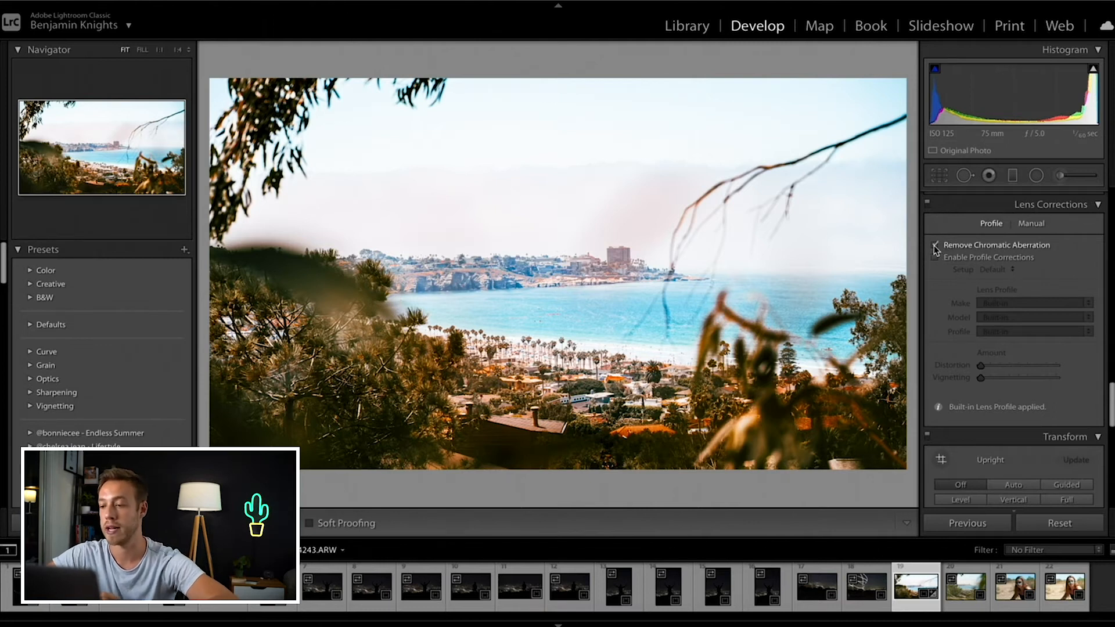
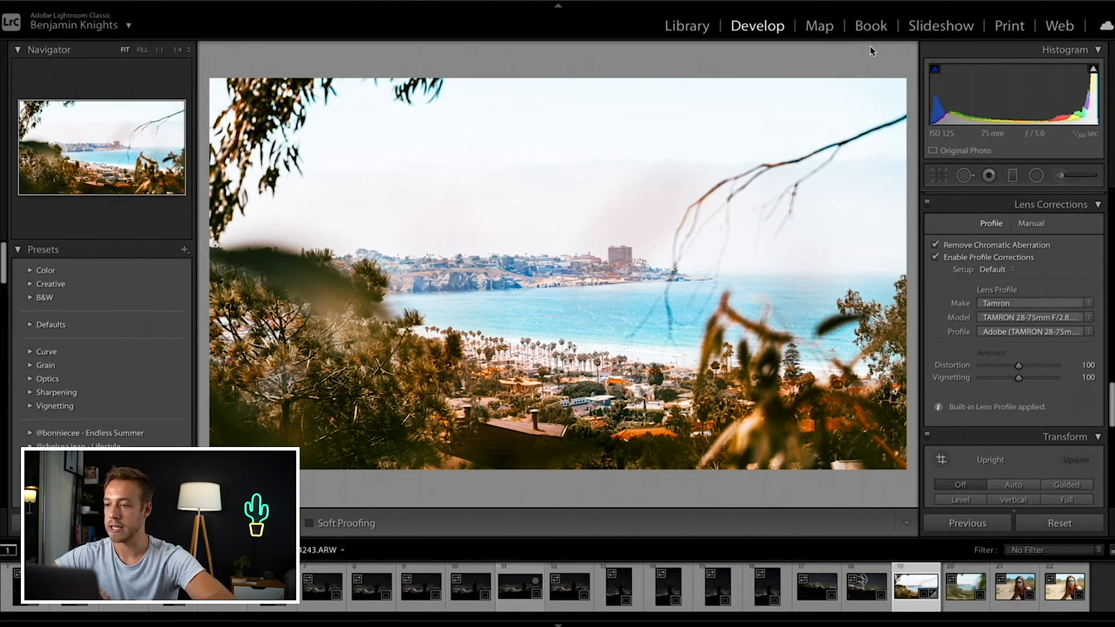
pyautogui.click(934, 258)
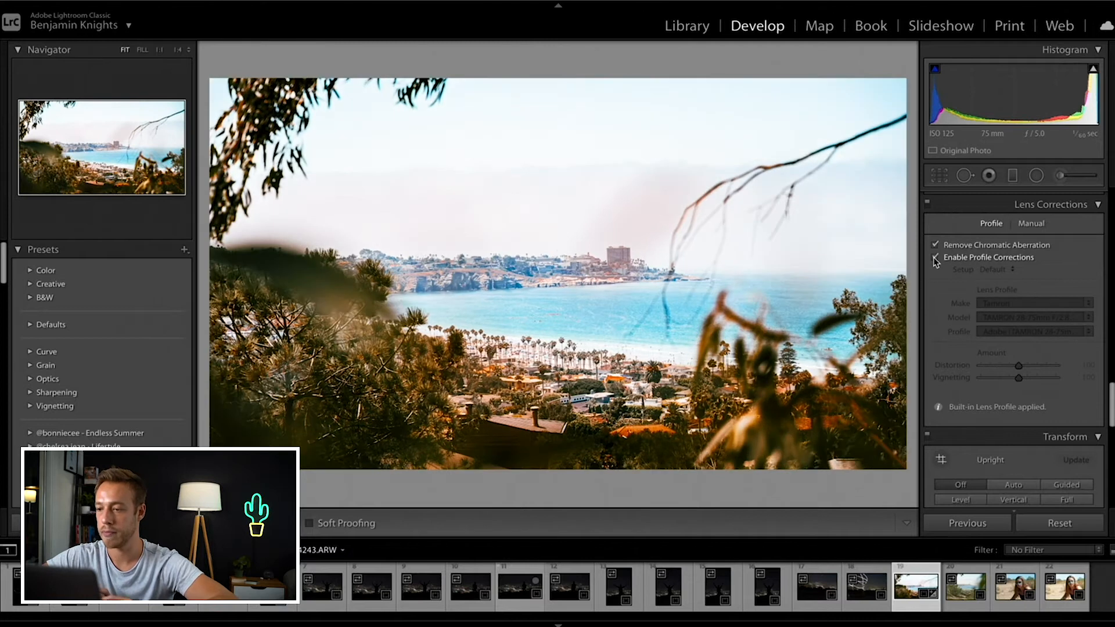
pyautogui.click(935, 257)
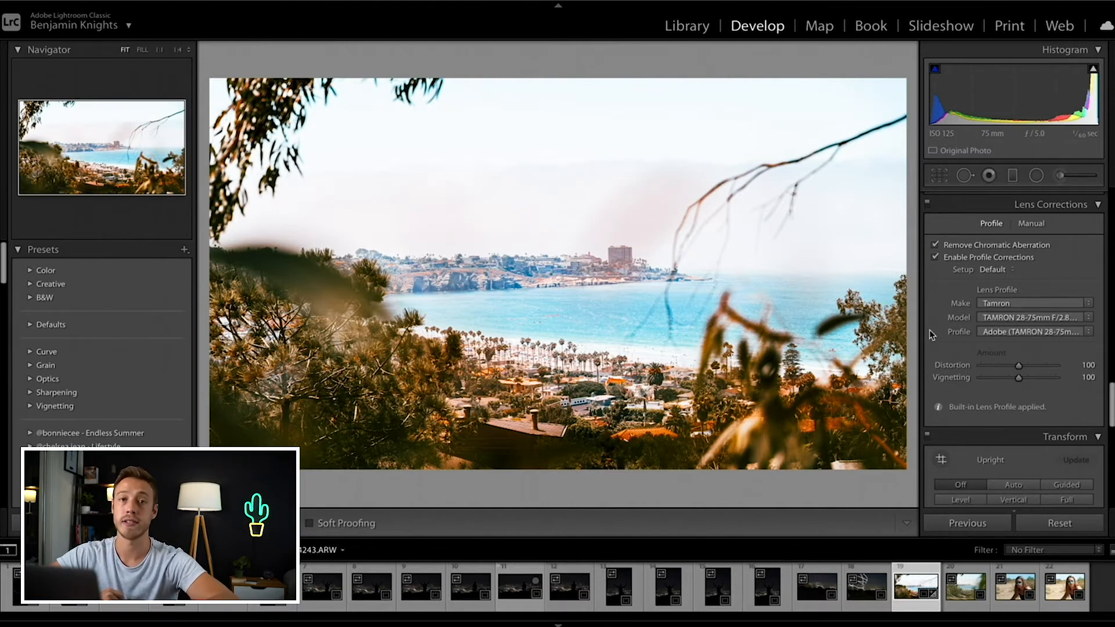
# Step: Test the lens profile's distortion amount down to 0 and a different vignetting amount, undoing each change
pyautogui.click(1037, 366)
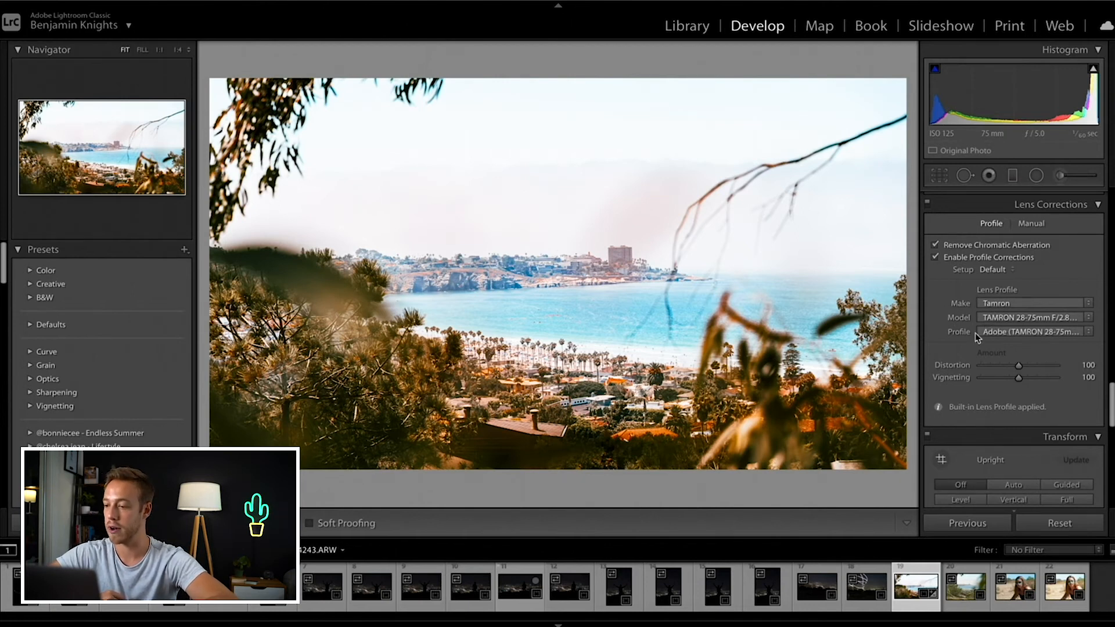
pyautogui.moveTo(1018, 365); pyautogui.dragTo(1065, 365)
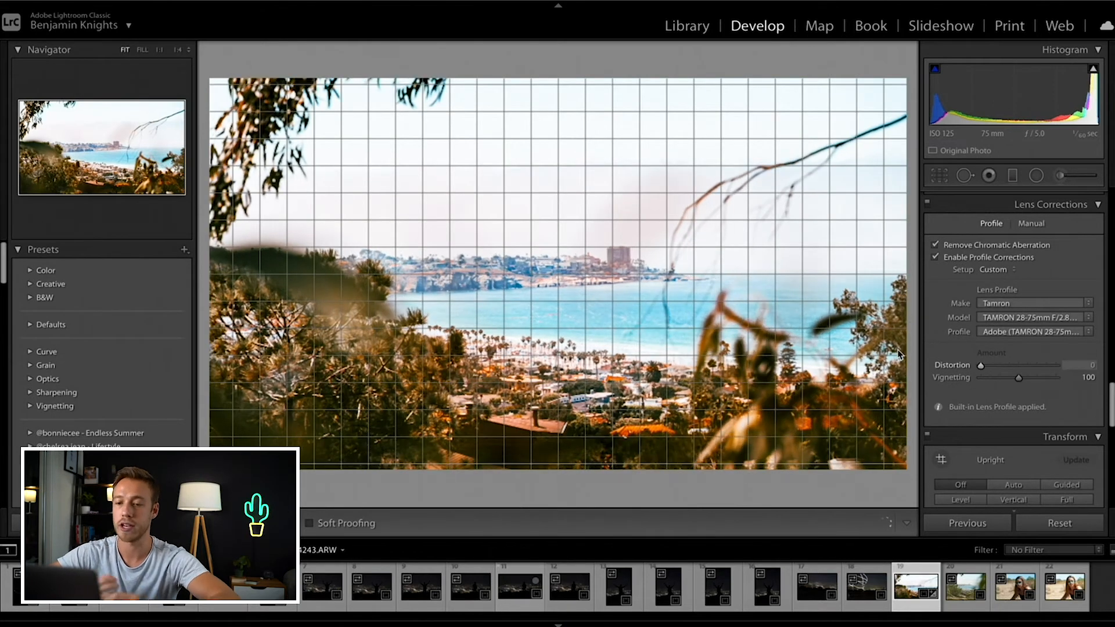
pyautogui.hotkey('ctrl', 'z')
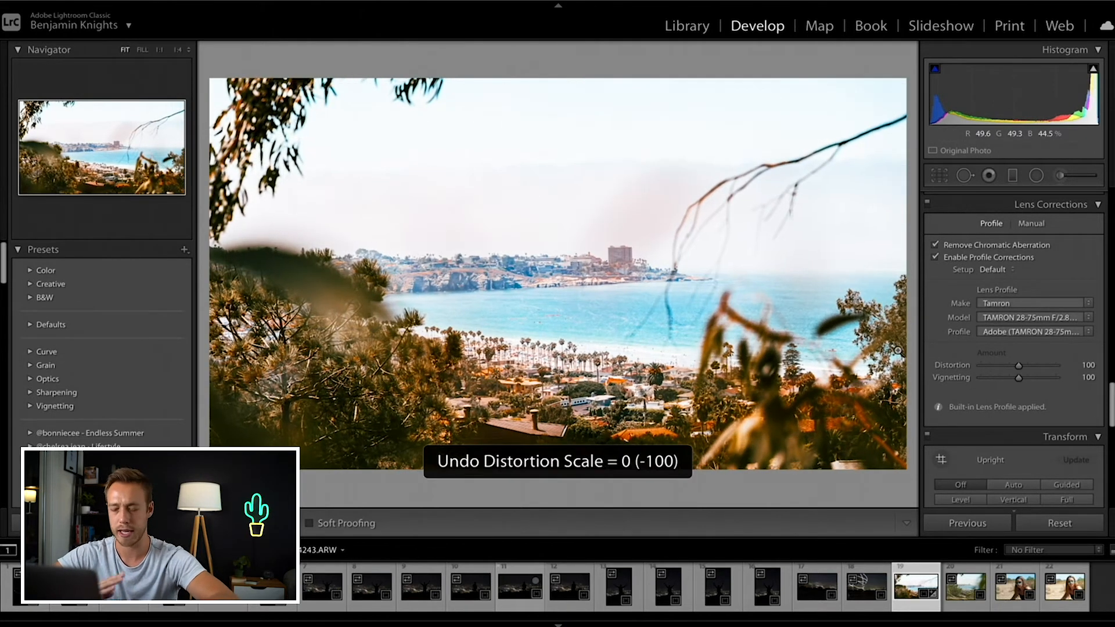
pyautogui.moveTo(1018, 377); pyautogui.dragTo(1096, 395)
pyautogui.hotkey('ctrl', 'z')
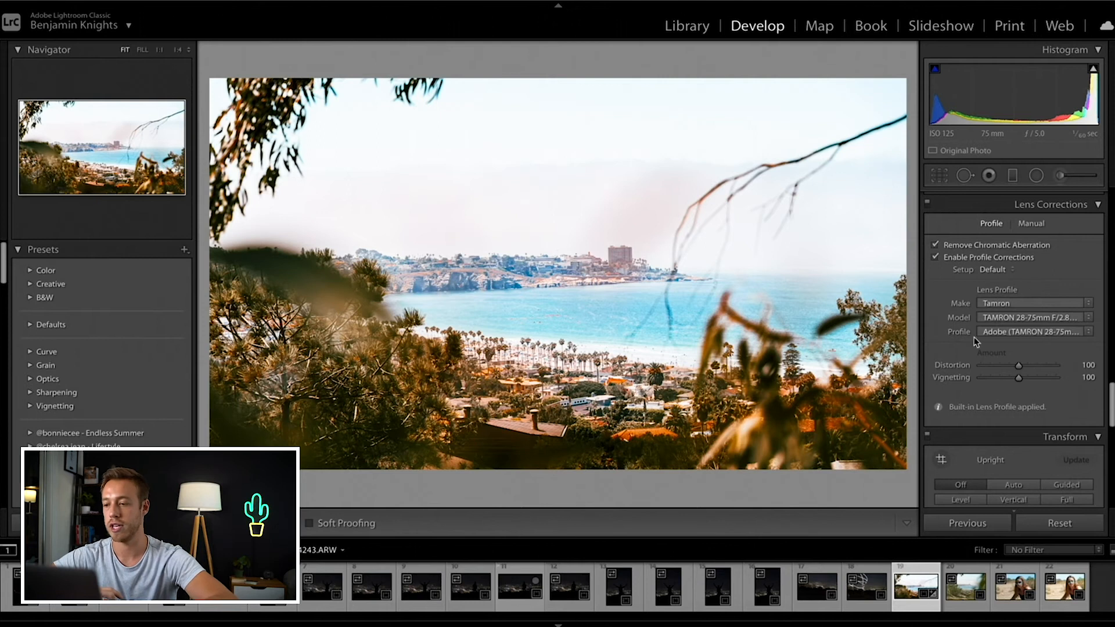
# Step: Test the Transform scale at 50 with Constrain Crop off and on, reset the scale to 100, and keep Constrain Crop enabled
pyautogui.scroll(-1, 942, 289)
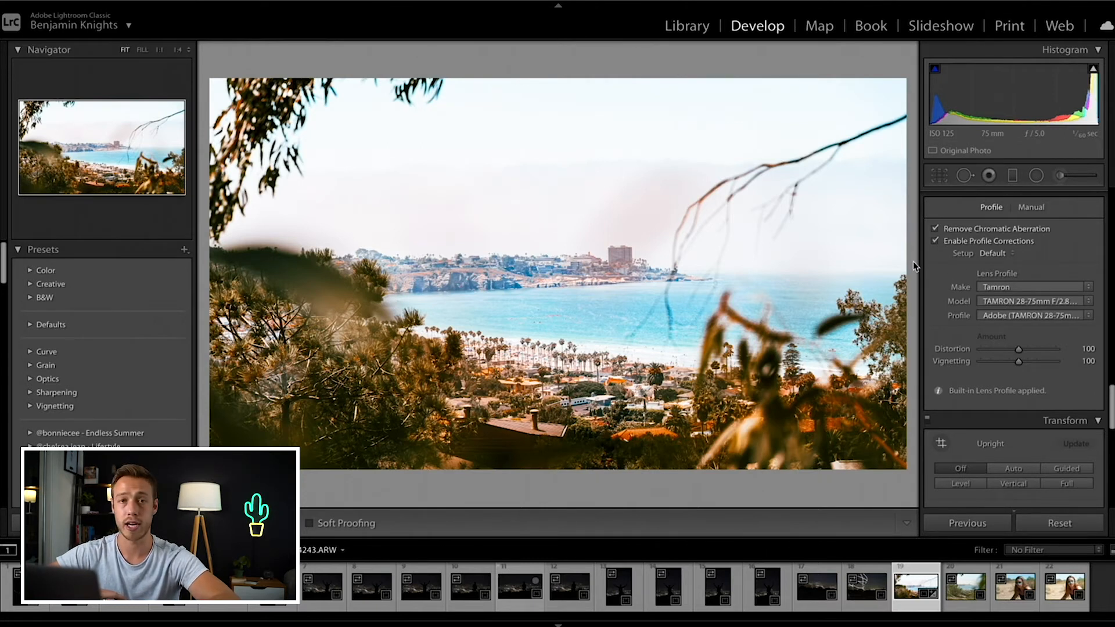
pyautogui.scroll(-4, 1050, 415)
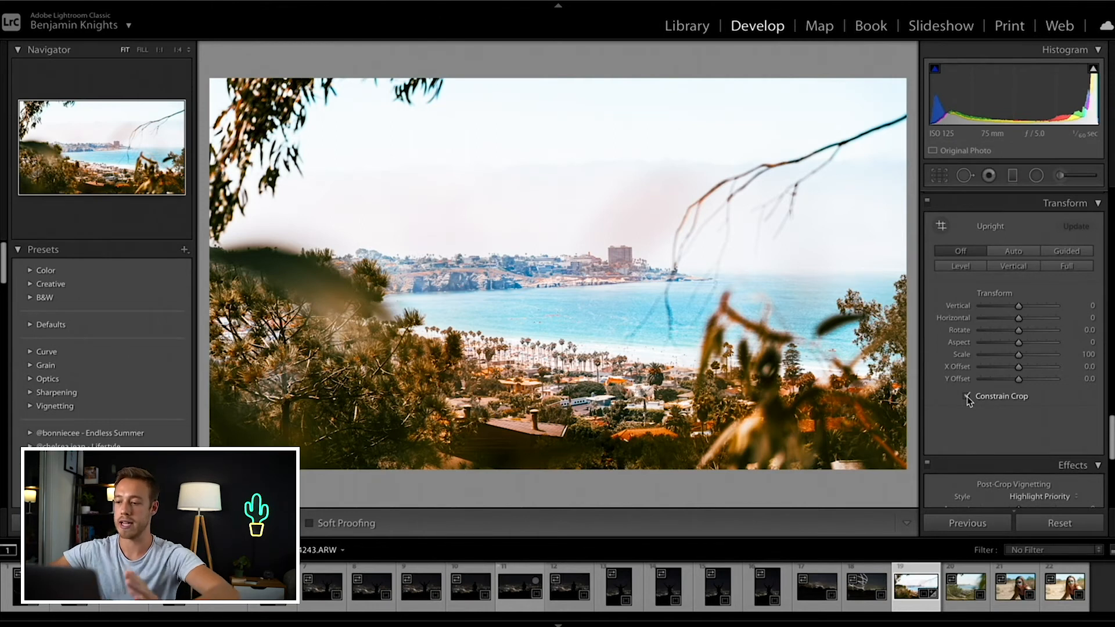
pyautogui.moveTo(1018, 355); pyautogui.dragTo(979, 355)
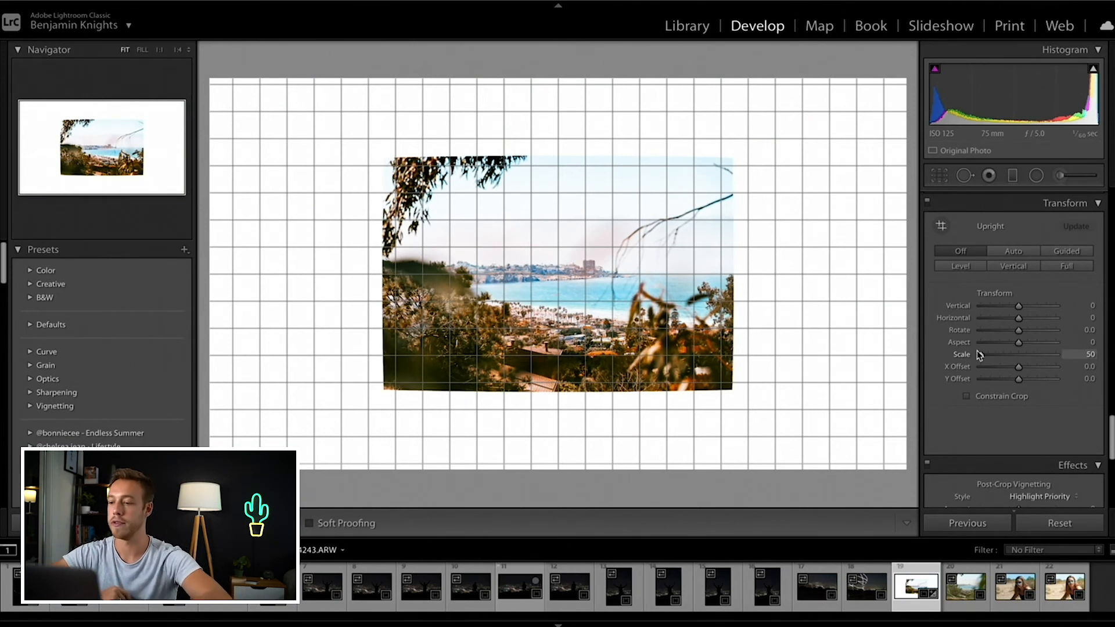
pyautogui.click(966, 396)
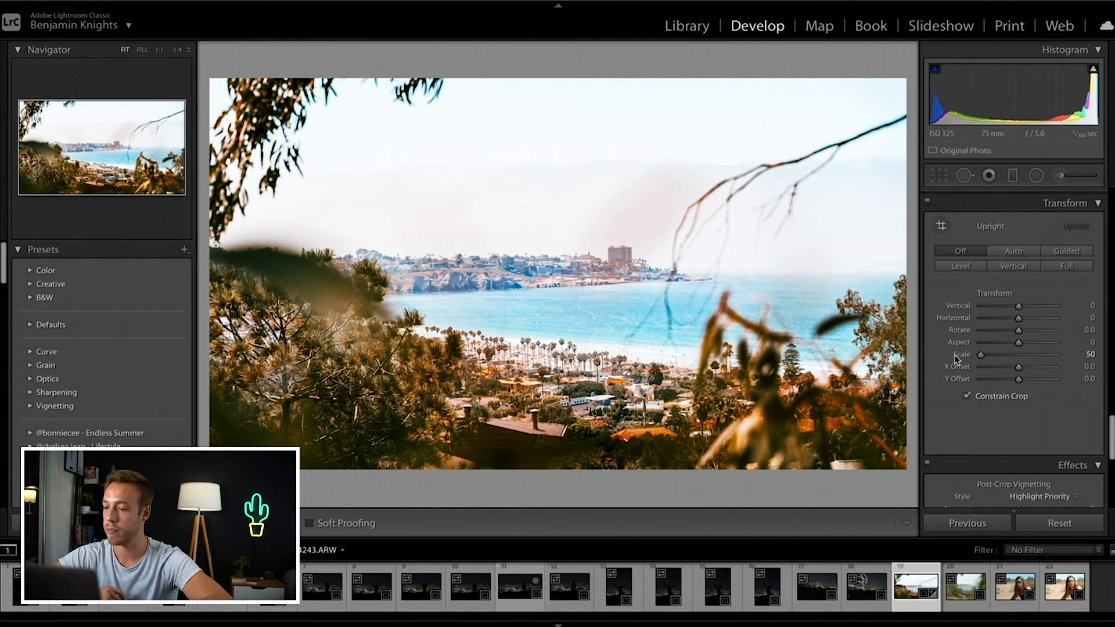
pyautogui.doubleClick(956, 358)
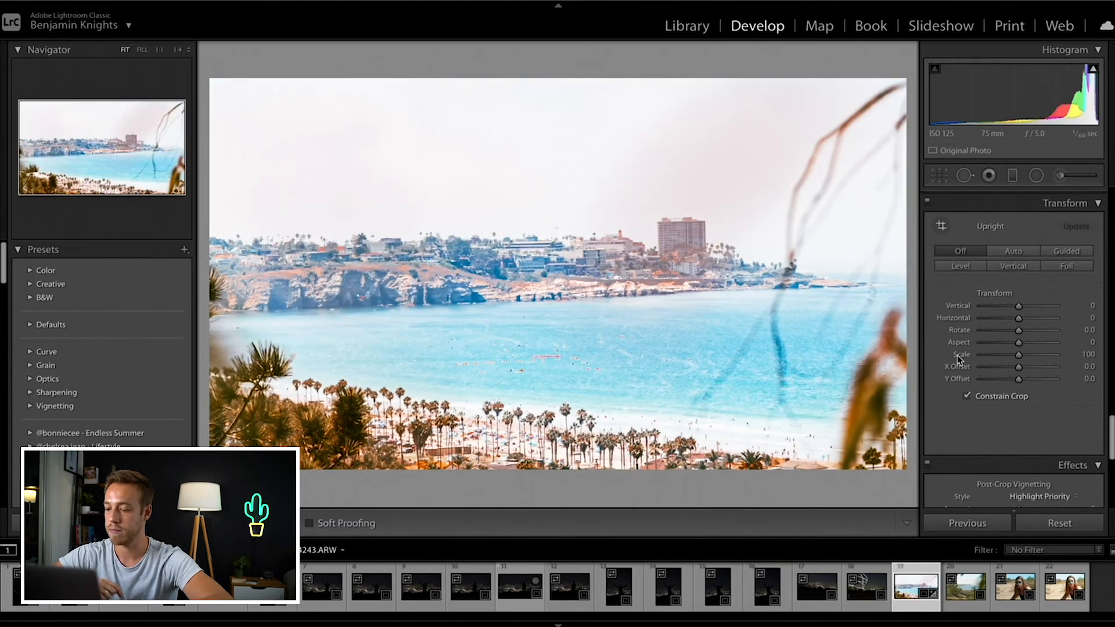
pyautogui.click(966, 396)
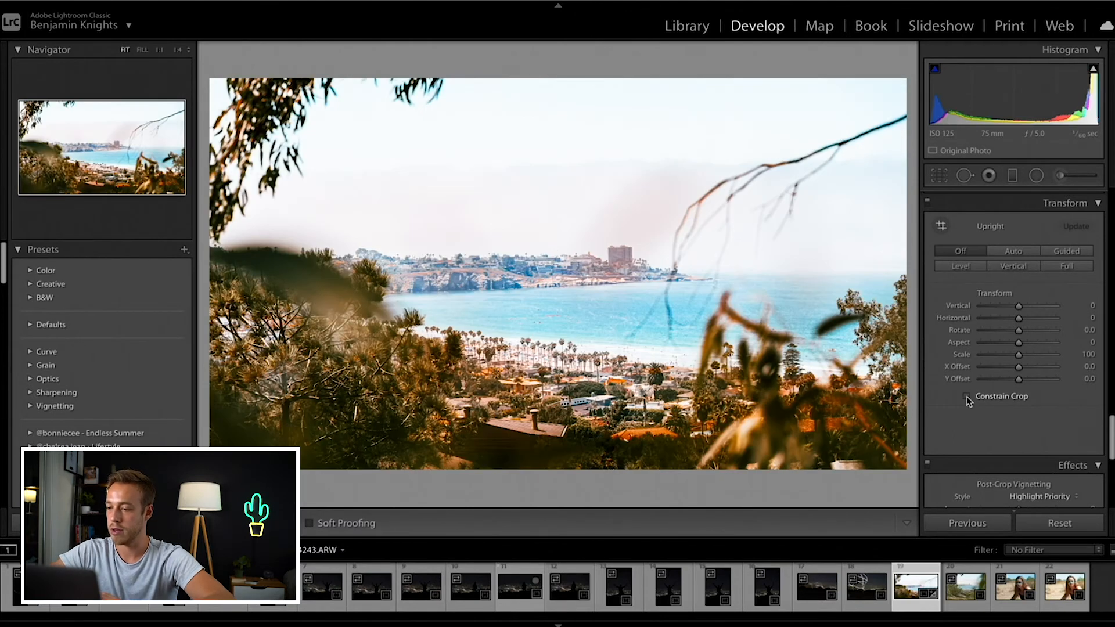
# Step: Test the vertical transform at -38 and a negative horizontal transform, resetting each to 0
pyautogui.click(1019, 306)
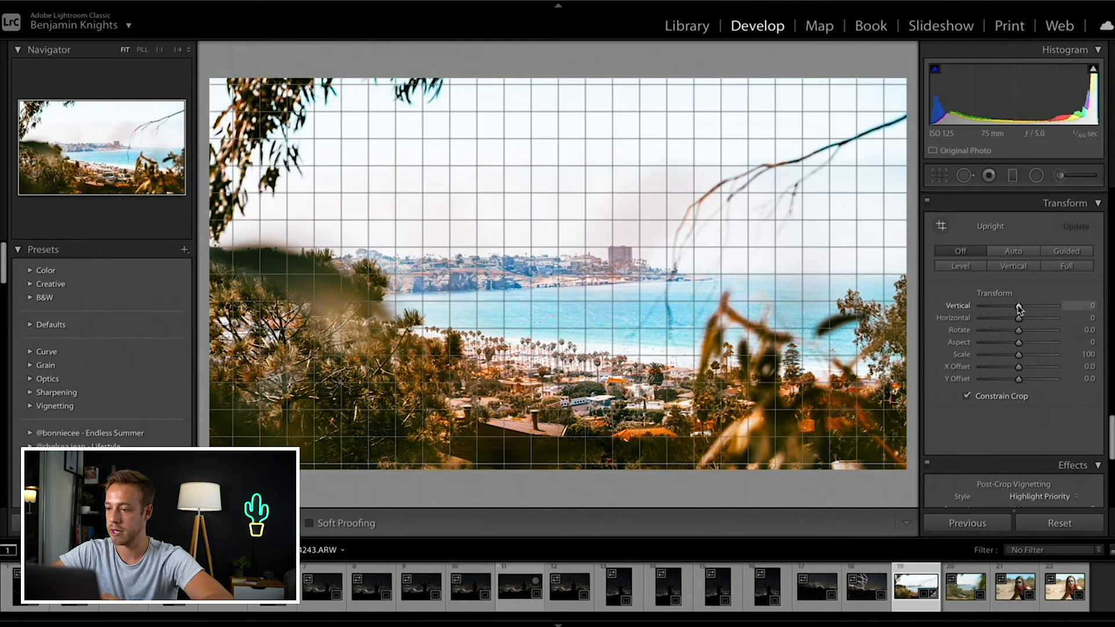
pyautogui.click(1021, 316)
pyautogui.moveTo(1019, 310)
pyautogui.mouseDown()
pyautogui.moveTo(1050, 308)
pyautogui.moveTo(978, 310)
pyautogui.moveTo(1005, 307)
pyautogui.mouseUp()
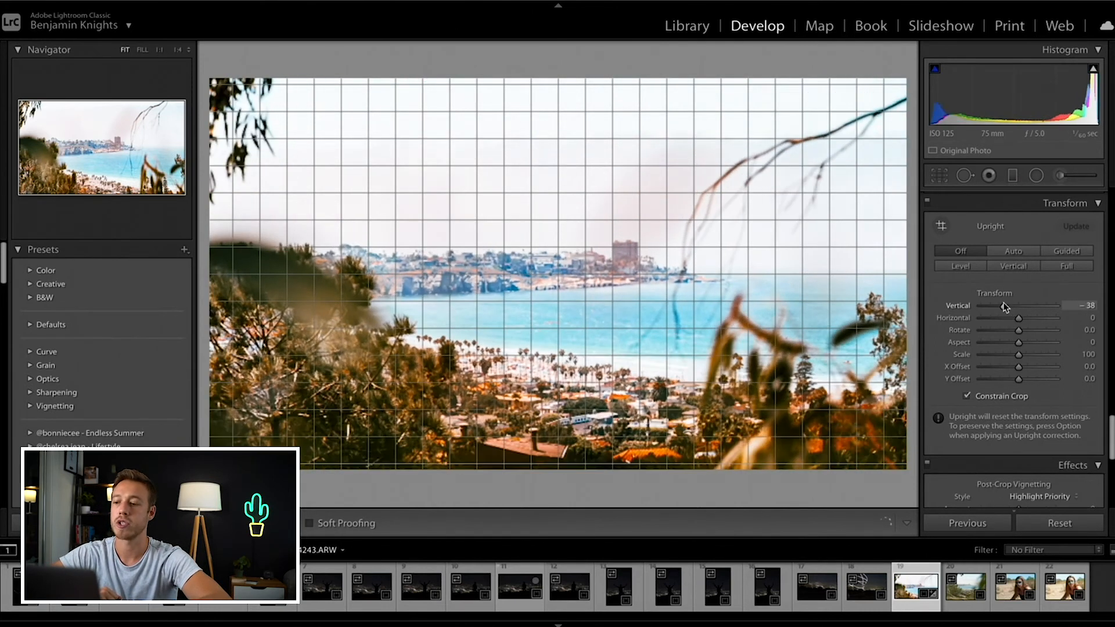
pyautogui.doubleClick(968, 306)
pyautogui.moveTo(1018, 318); pyautogui.dragTo(986, 318)
pyautogui.doubleClick(967, 317)
# Step: Test the rotate transform at +3.5 and reset it to 0
pyautogui.press('+')
pyautogui.press('+')
pyautogui.press('+')
pyautogui.press('+')
pyautogui.press('+')
pyautogui.press('+')
pyautogui.press('+')
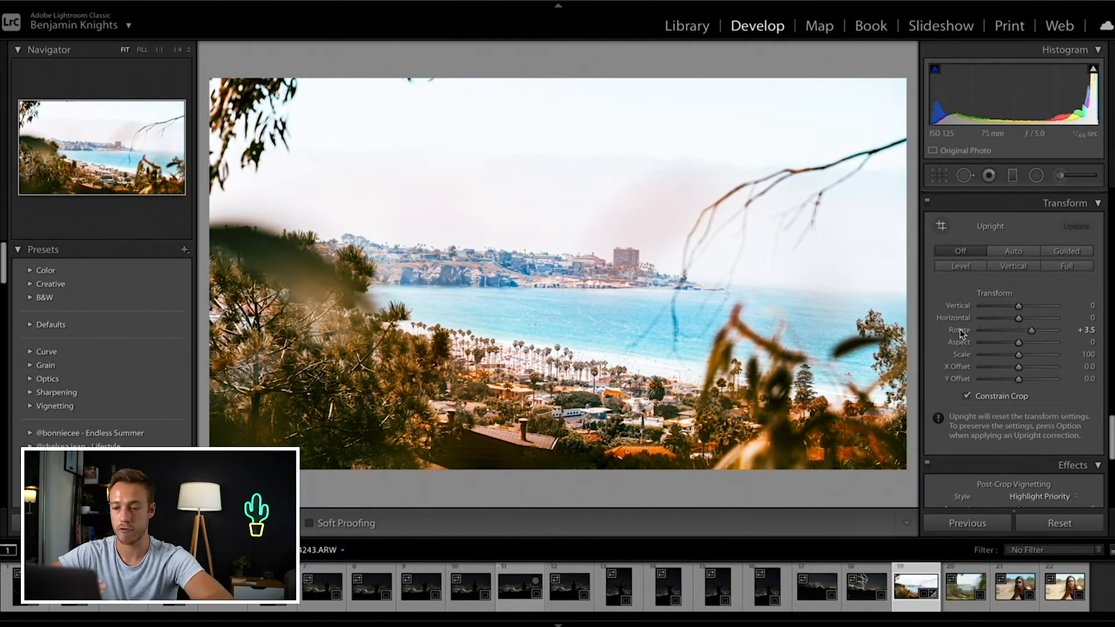
pyautogui.doubleClick(961, 331)
# Step: Test a positive aspect transform and other scale and offset values, restoring the Transform settings to their defaults
pyautogui.moveTo(1019, 342)
pyautogui.mouseDown()
pyautogui.moveTo(1048, 343)
pyautogui.moveTo(993, 346)
pyautogui.moveTo(1038, 343)
pyautogui.mouseUp()
pyautogui.doubleClick(961, 342)
pyautogui.moveTo(1019, 354); pyautogui.dragTo(1013, 379)
pyautogui.hotkey('ctrl', 'z')
pyautogui.hotkey('ctrl', 'z')
pyautogui.hotkey('ctrl', 'z')
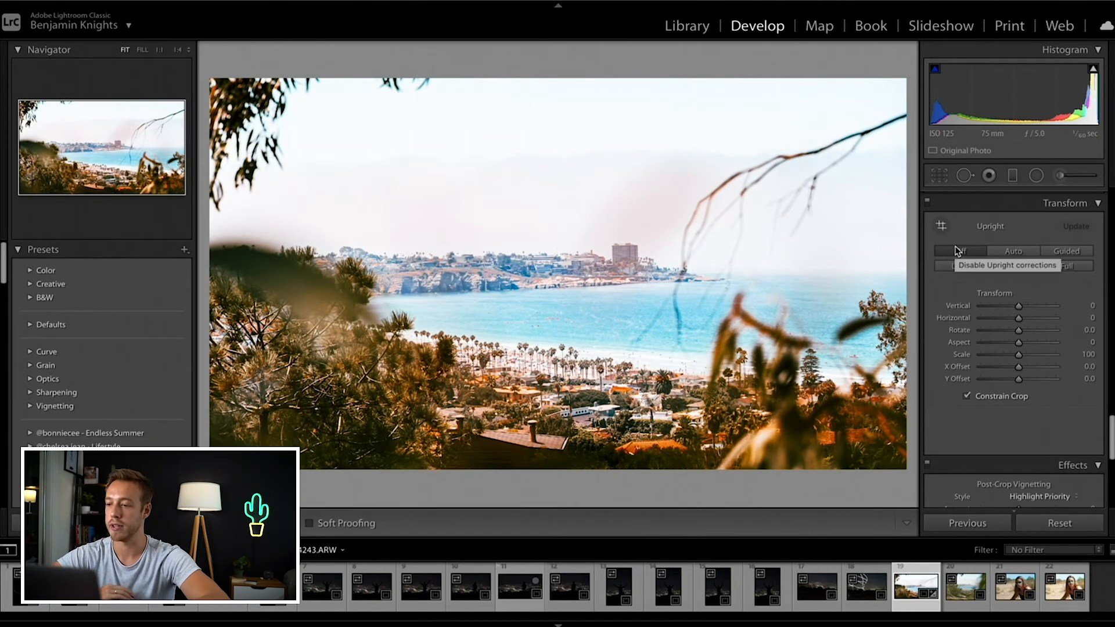
# Step: Try a post-crop vignetting amount of -31 and a subtler amount of -10
pyautogui.scroll(-5, 955, 251)
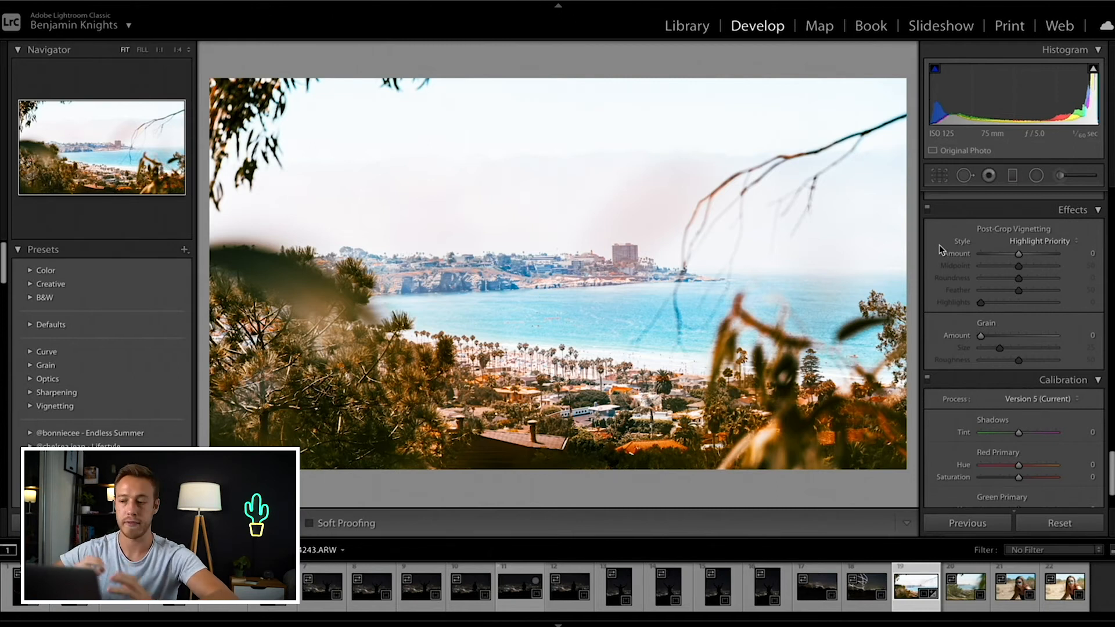
pyautogui.moveTo(1019, 254)
pyautogui.mouseDown()
pyautogui.moveTo(981, 253)
pyautogui.moveTo(1077, 255)
pyautogui.moveTo(1008, 269)
pyautogui.mouseUp()
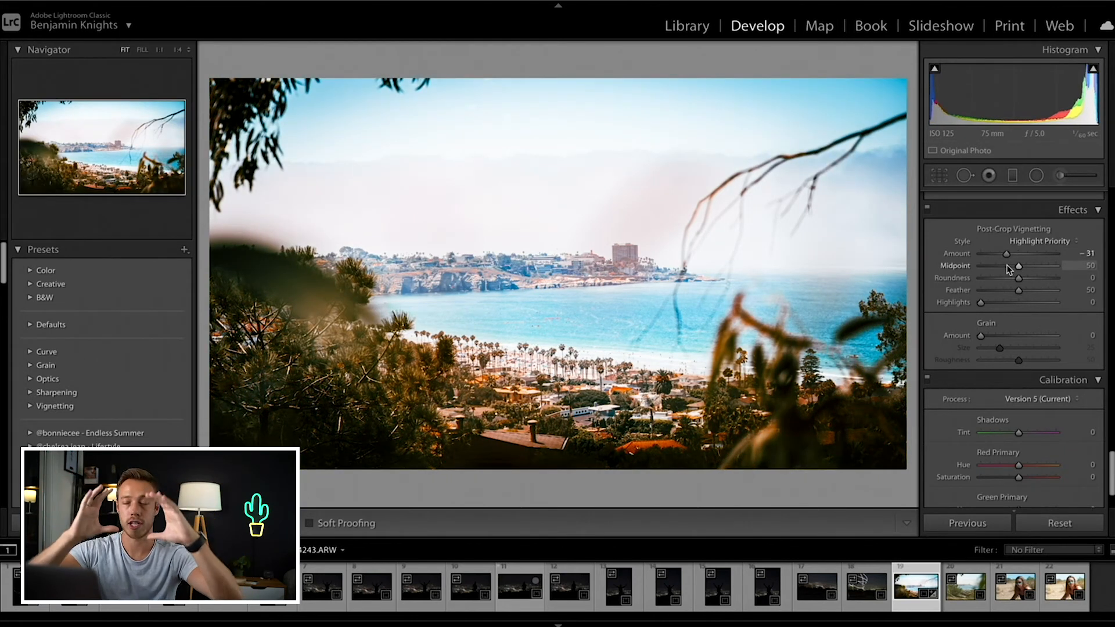
pyautogui.moveTo(1007, 254)
pyautogui.mouseDown()
pyautogui.moveTo(981, 256)
pyautogui.moveTo(1015, 256)
pyautogui.mouseUp()
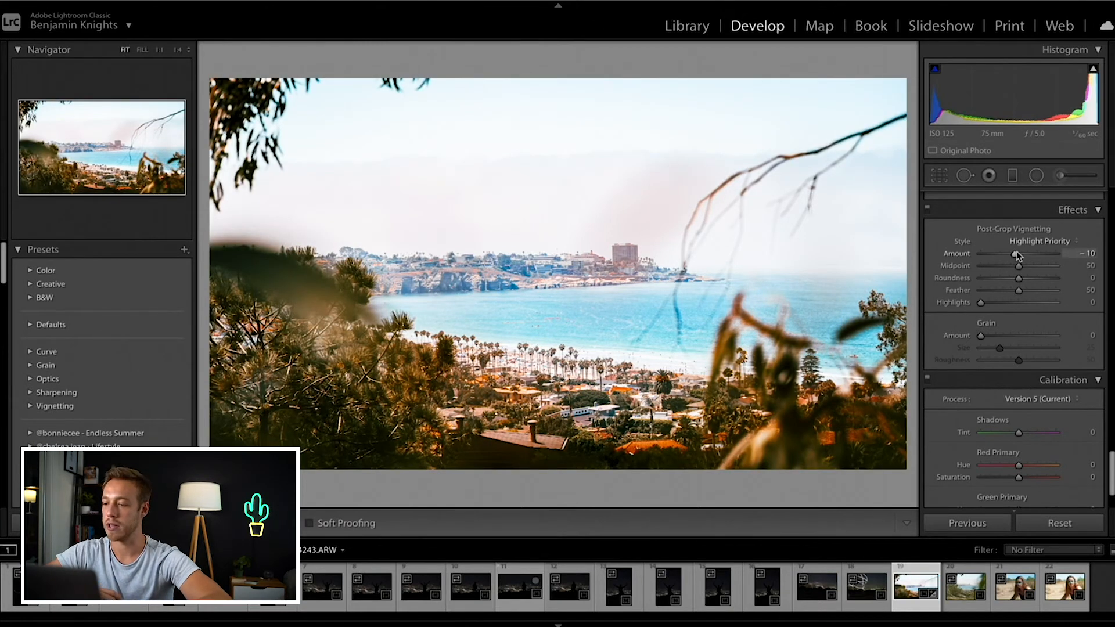
# Step: With the vignetting amount at -100, test midpoint 0 and roundness +100, resetting the midpoint to 50 and the roundness to 0
pyautogui.moveTo(987, 253); pyautogui.dragTo(957, 267)
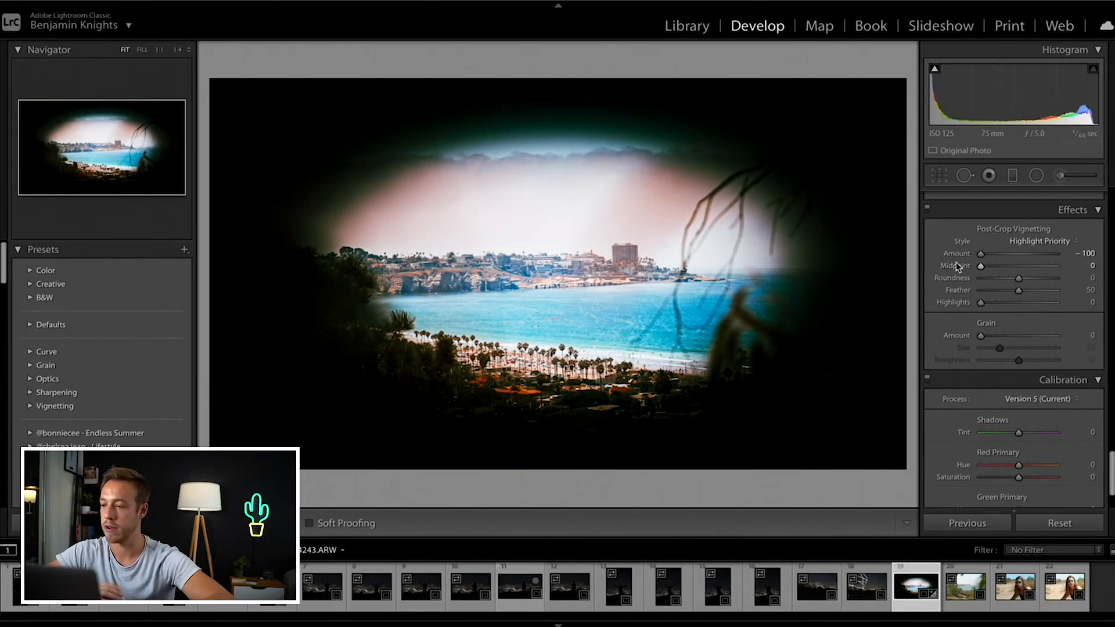
pyautogui.doubleClick(958, 266)
pyautogui.moveTo(1017, 278)
pyautogui.mouseDown()
pyautogui.moveTo(1072, 284)
pyautogui.moveTo(959, 279)
pyautogui.moveTo(1080, 285)
pyautogui.moveTo(1020, 281)
pyautogui.mouseUp()
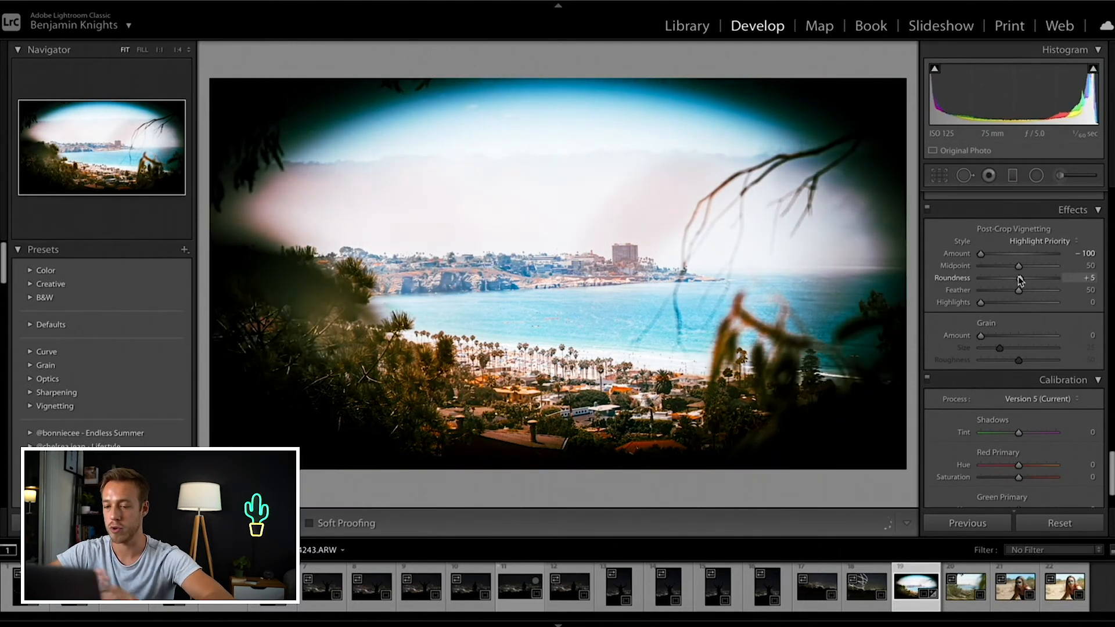
pyautogui.moveTo(1019, 281); pyautogui.dragTo(1059, 281)
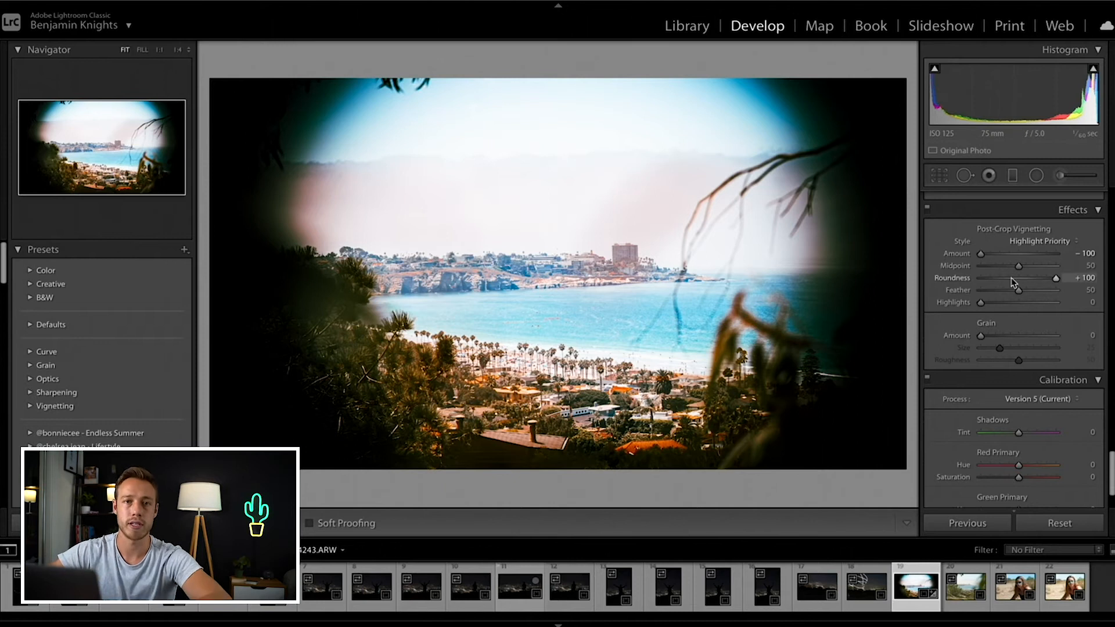
pyautogui.doubleClick(951, 279)
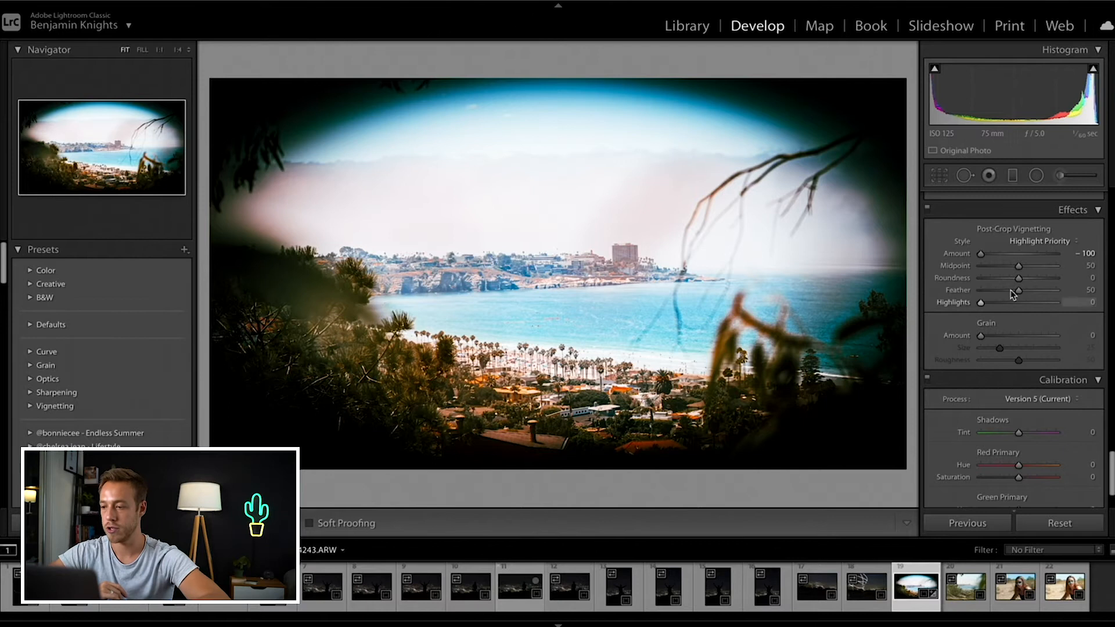
# Step: Set the vignette feather to 0 and the post-crop vignetting amount to -7
pyautogui.moveTo(1019, 293); pyautogui.dragTo(980, 290)
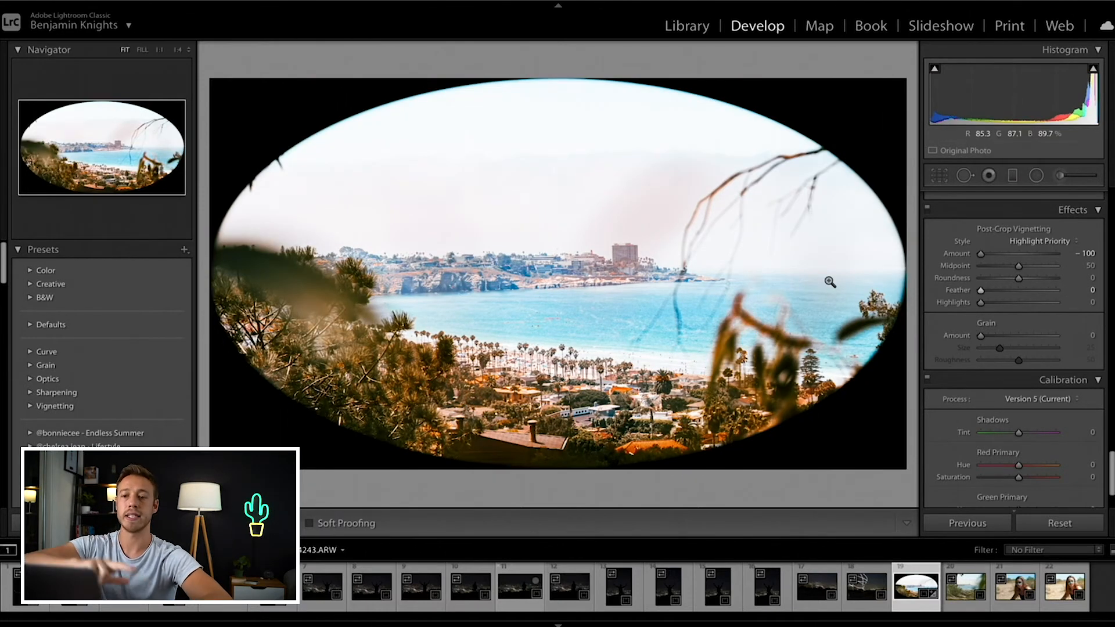
pyautogui.doubleClick(958, 254)
pyautogui.click(1017, 254)
pyautogui.moveTo(1017, 253); pyautogui.dragTo(1015, 254)
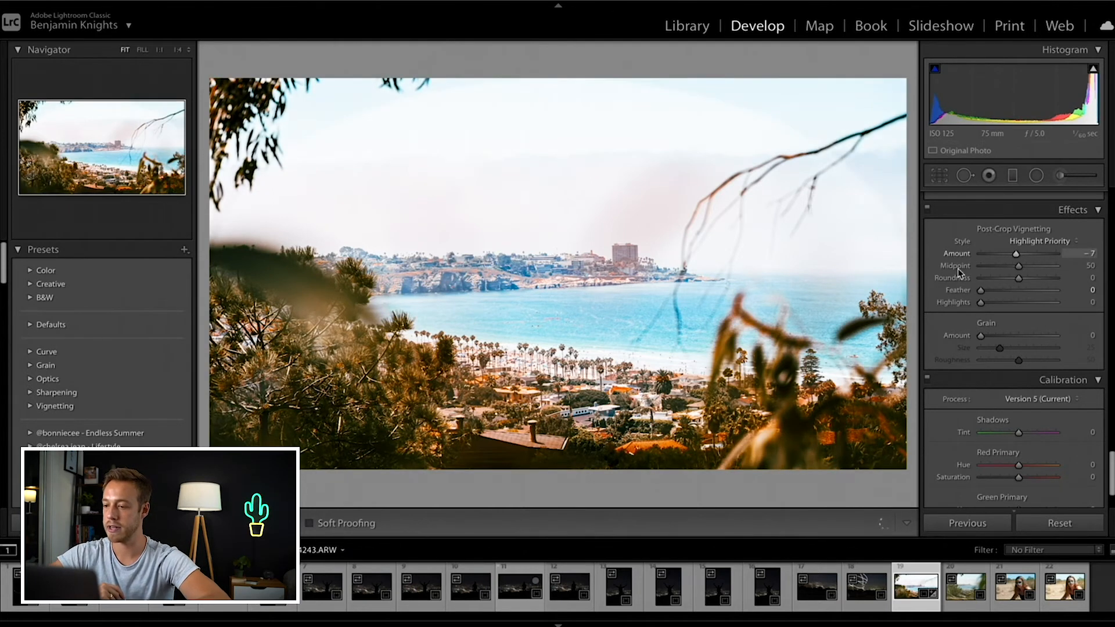
# Step: Set the grain amount to 100
pyautogui.scroll(-2, 987, 290)
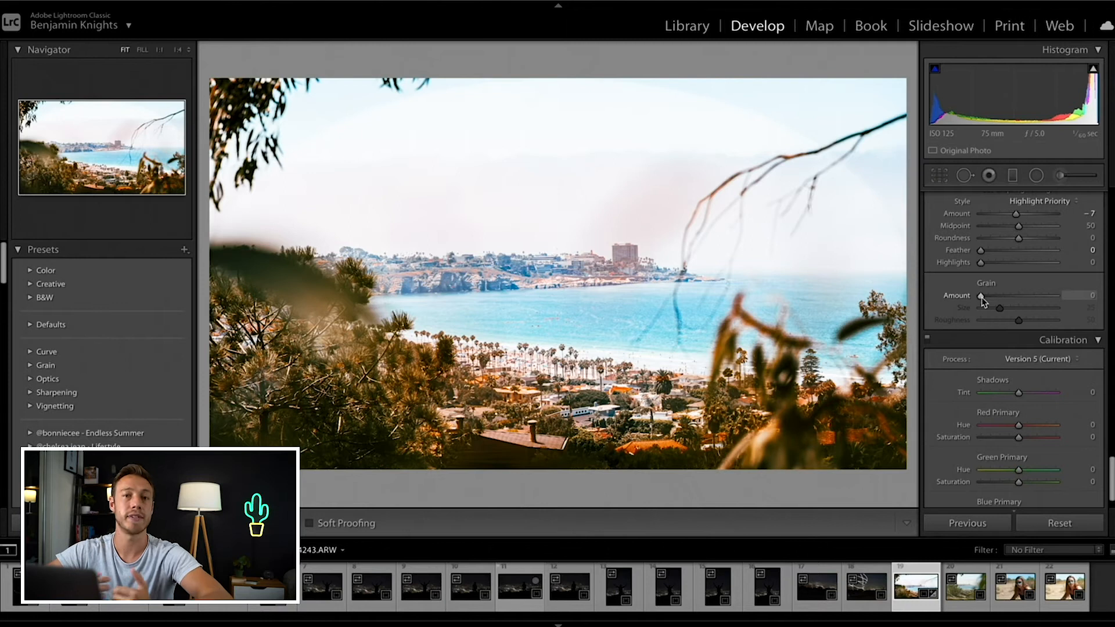
pyautogui.moveTo(981, 297); pyautogui.dragTo(1091, 303)
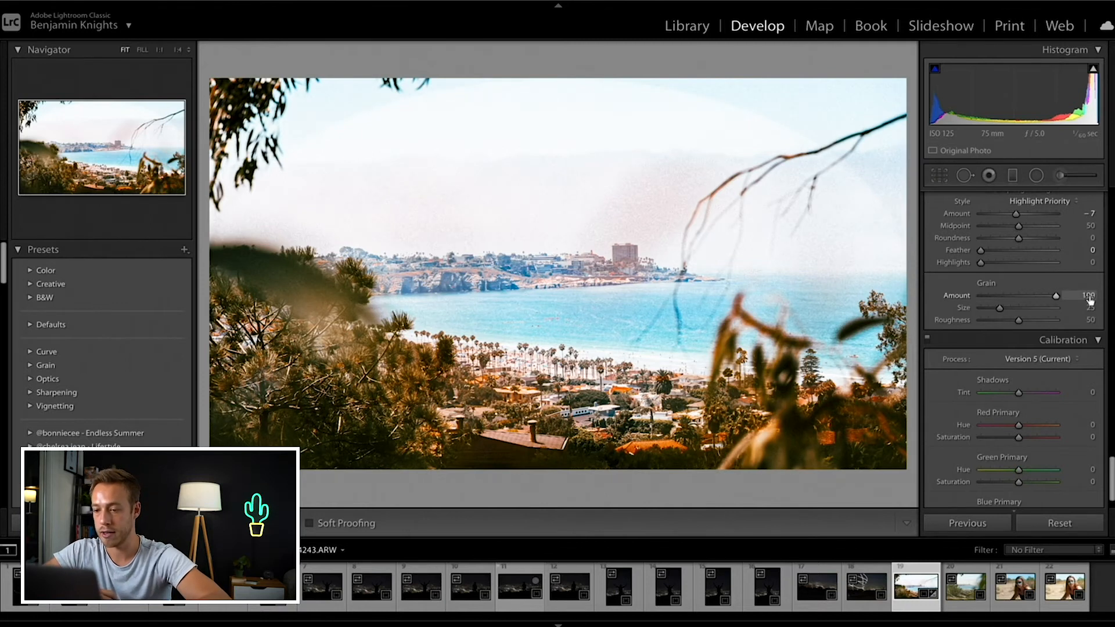
# Step: Examine the grain at 1:1 over the bay while trying grain amounts of 62 and 80
pyautogui.moveTo(778, 281); pyautogui.dragTo(541, 431)
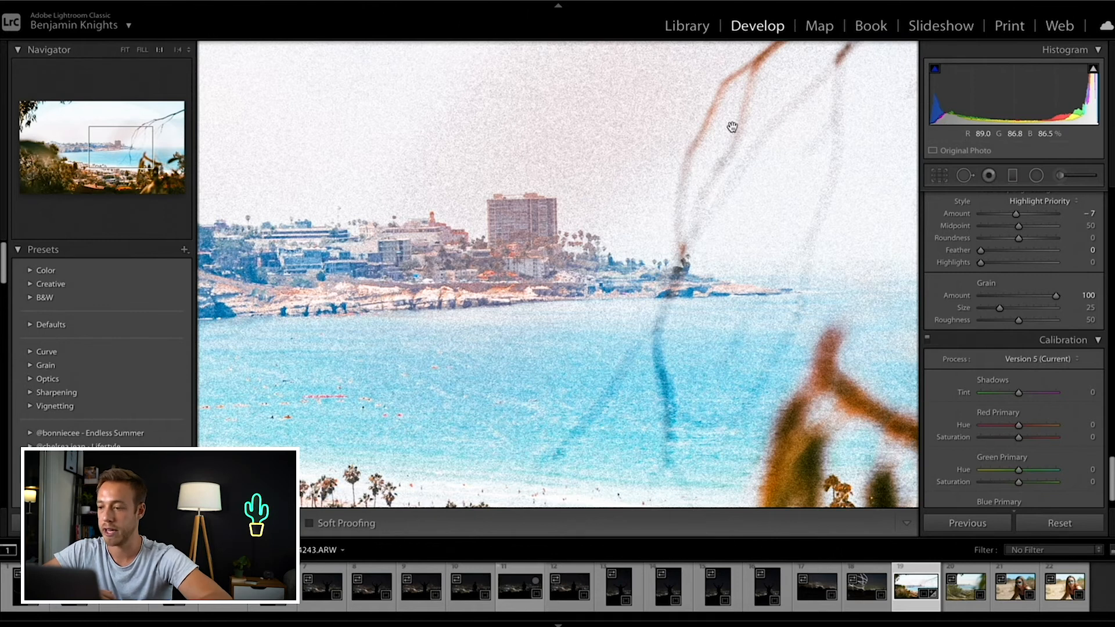
pyautogui.moveTo(1055, 297); pyautogui.dragTo(1027, 302)
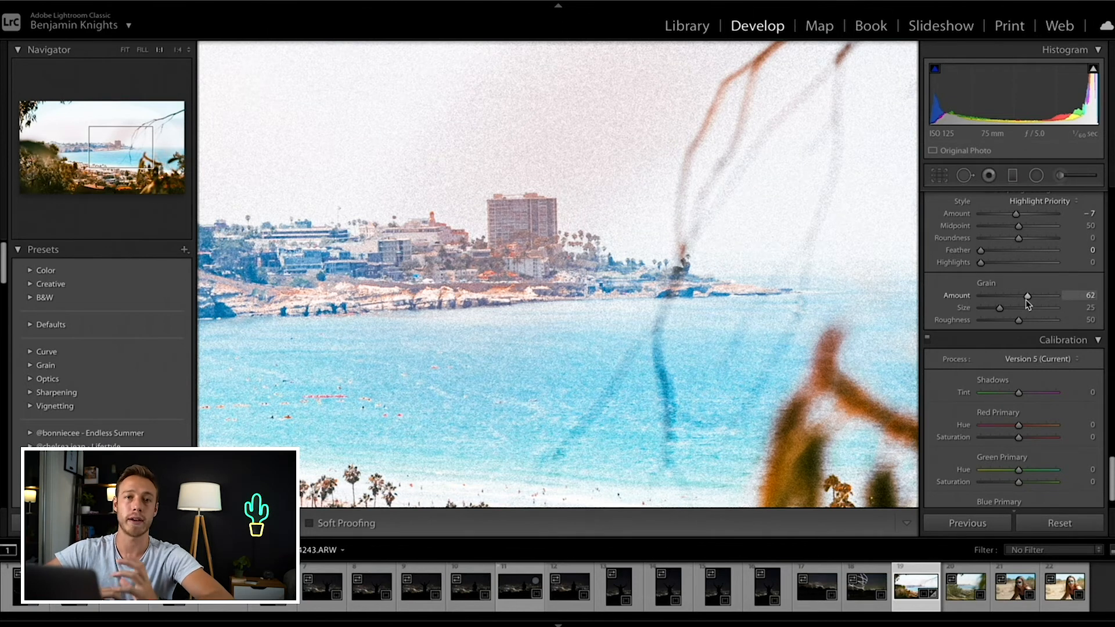
pyautogui.moveTo(1027, 301)
pyautogui.mouseDown()
pyautogui.moveTo(961, 301)
pyautogui.moveTo(1042, 297)
pyautogui.mouseUp()
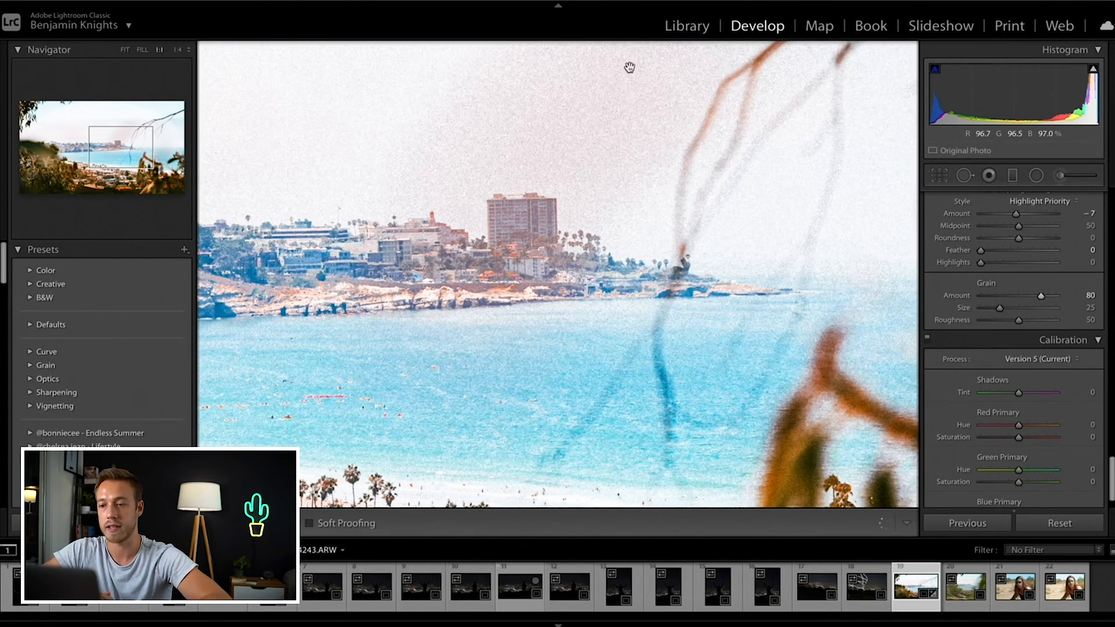
# Step: Set the grain size to 0 and roughness to 100, and reset the grain amount to 0
pyautogui.moveTo(1001, 314); pyautogui.dragTo(932, 325)
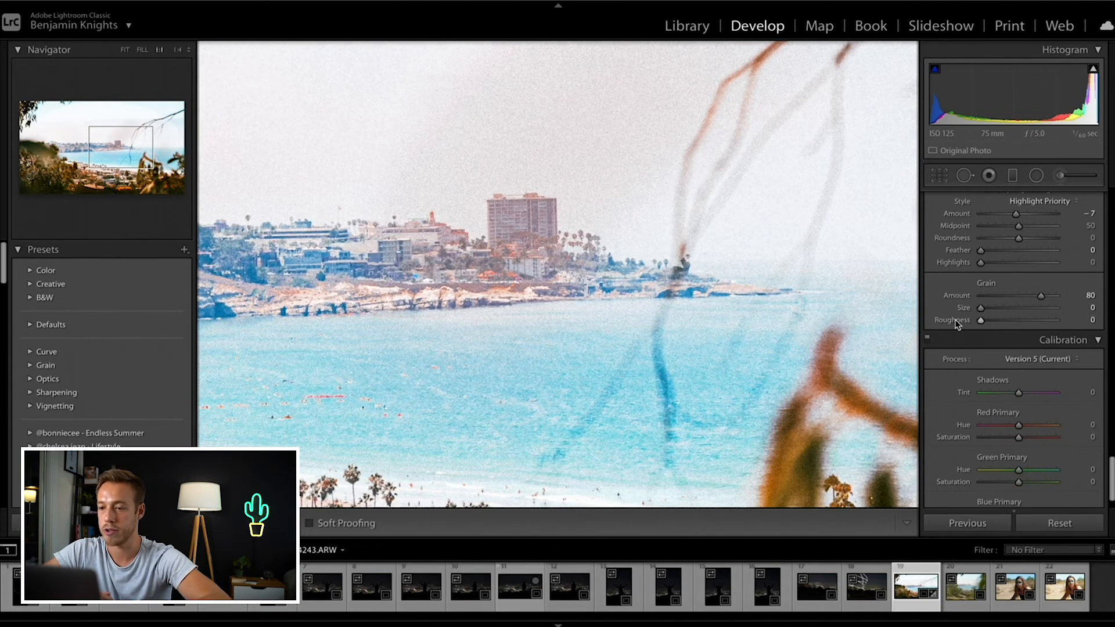
pyautogui.moveTo(1045, 320); pyautogui.dragTo(1079, 321)
pyautogui.doubleClick(955, 296)
pyautogui.scroll(-2, 952, 299)
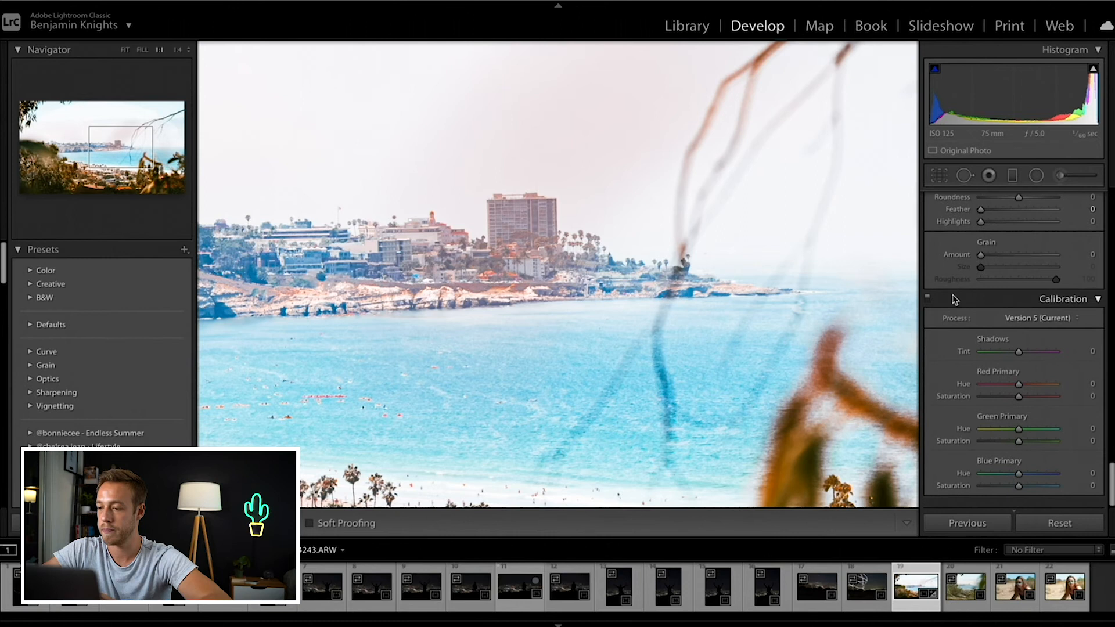
# Step: On the whole photo, test Red Primary hues of +100 and +90 with saturation +100 in Calibration, and reset both values to 0
pyautogui.press('z')
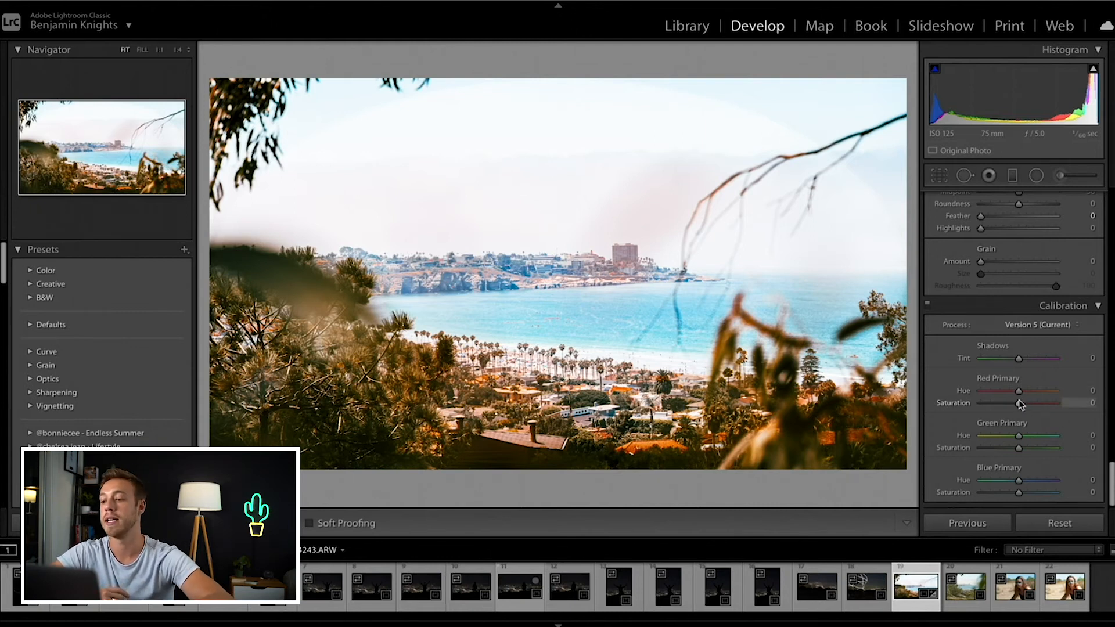
pyautogui.moveTo(1021, 395); pyautogui.dragTo(1056, 391)
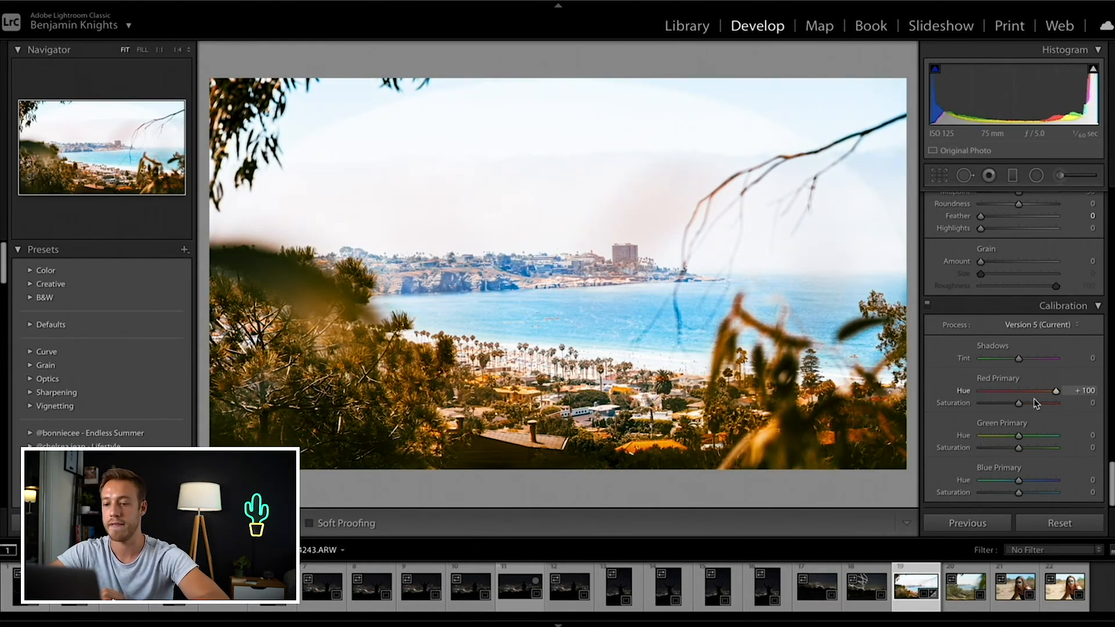
pyautogui.press('\\')
pyautogui.press('\\')
pyautogui.moveTo(1055, 390); pyautogui.dragTo(868, 411)
pyautogui.moveTo(752, 404); pyautogui.dragTo(1068, 403)
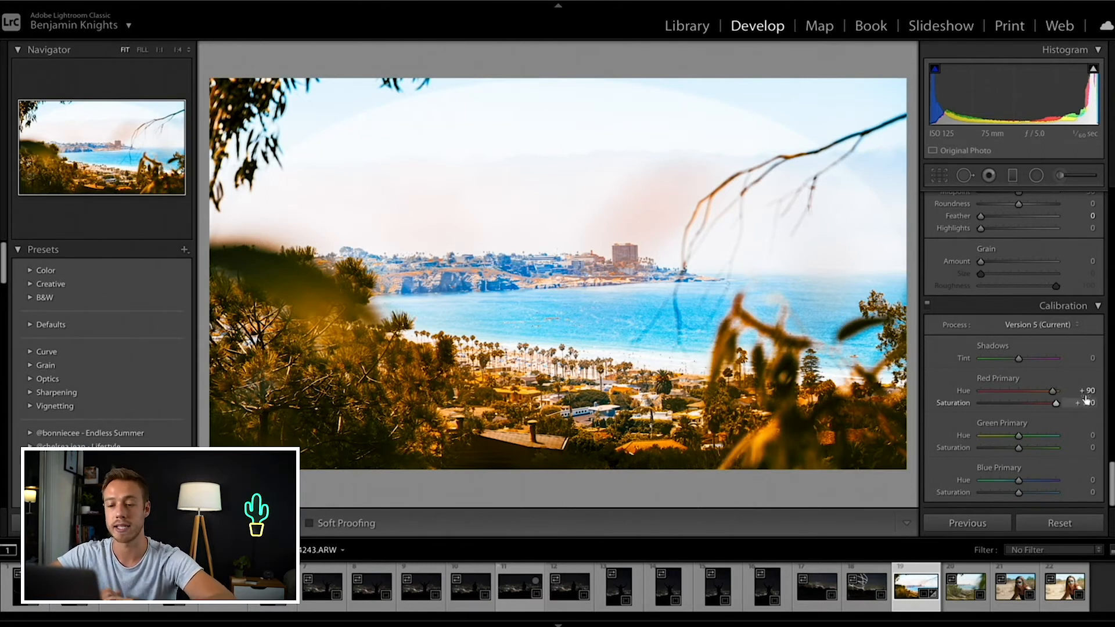
pyautogui.doubleClick(965, 392)
pyautogui.doubleClick(961, 403)
# Step: Test Green Primary hue +100 with saturation +100 and +13, and reset both values to 0
pyautogui.moveTo(1018, 436); pyautogui.dragTo(1110, 452)
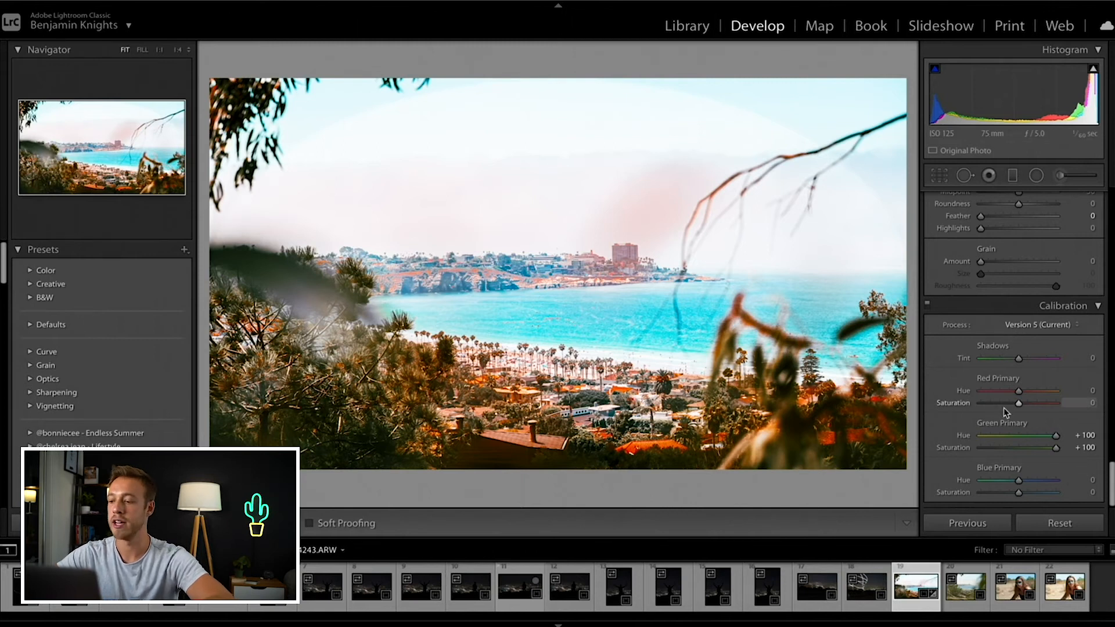
pyautogui.moveTo(1054, 450); pyautogui.dragTo(1020, 444)
pyautogui.doubleClick(963, 436)
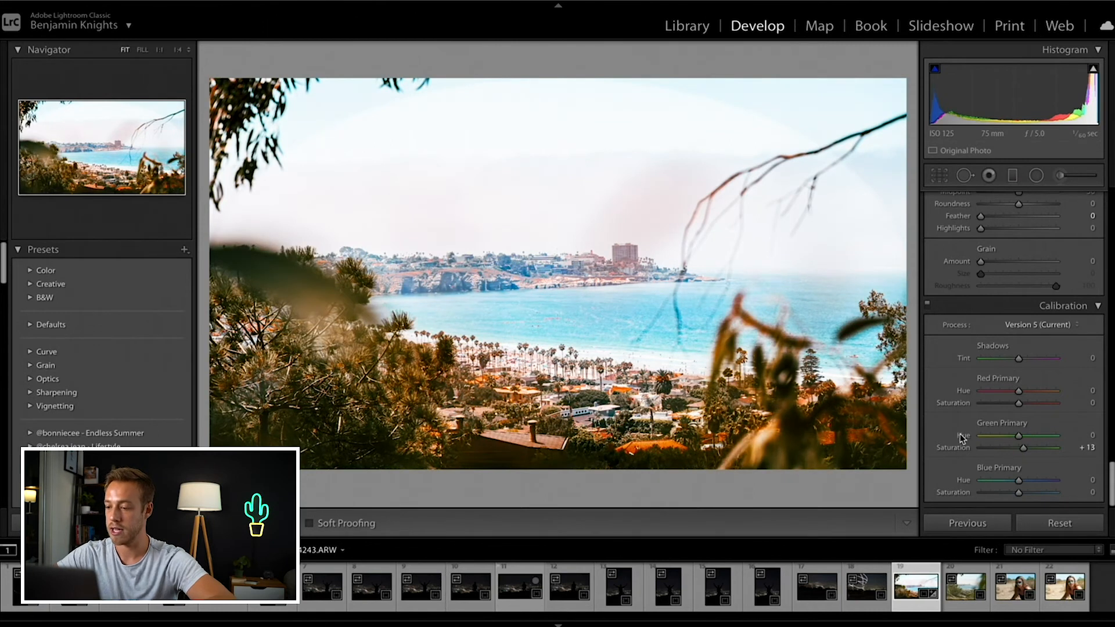
pyautogui.doubleClick(959, 447)
# Step: Try a Blue Primary hue of -100, reduce it to -50, and combine it with a Red Primary hue of +48
pyautogui.moveTo(1019, 482); pyautogui.dragTo(899, 500)
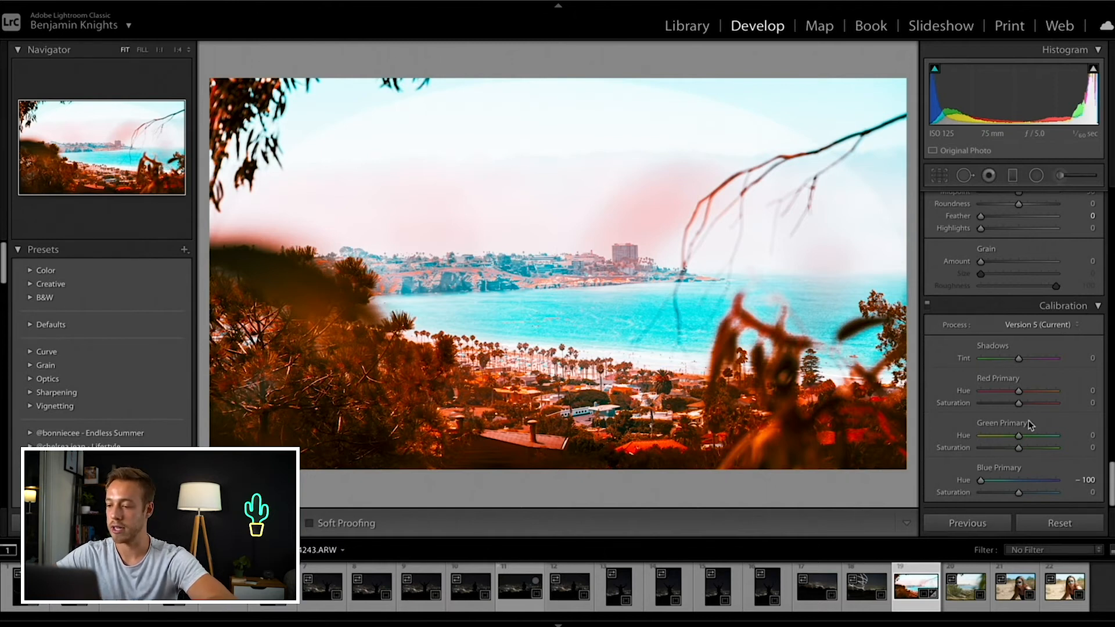
pyautogui.moveTo(982, 482)
pyautogui.mouseDown()
pyautogui.moveTo(1025, 489)
pyautogui.moveTo(998, 481)
pyautogui.mouseUp()
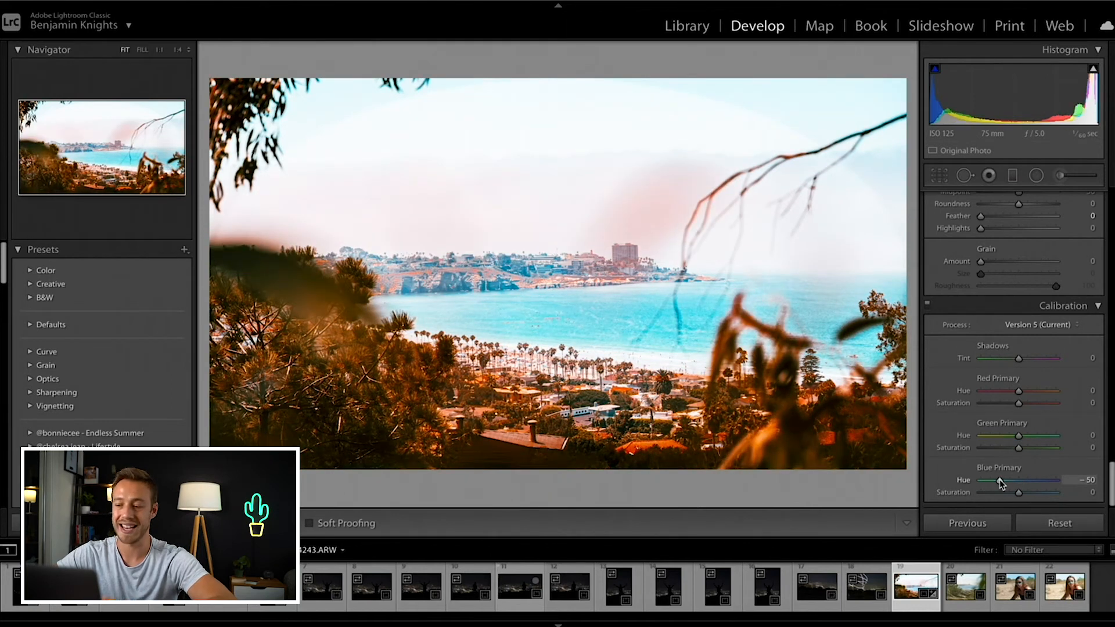
pyautogui.moveTo(1019, 391); pyautogui.dragTo(1038, 396)
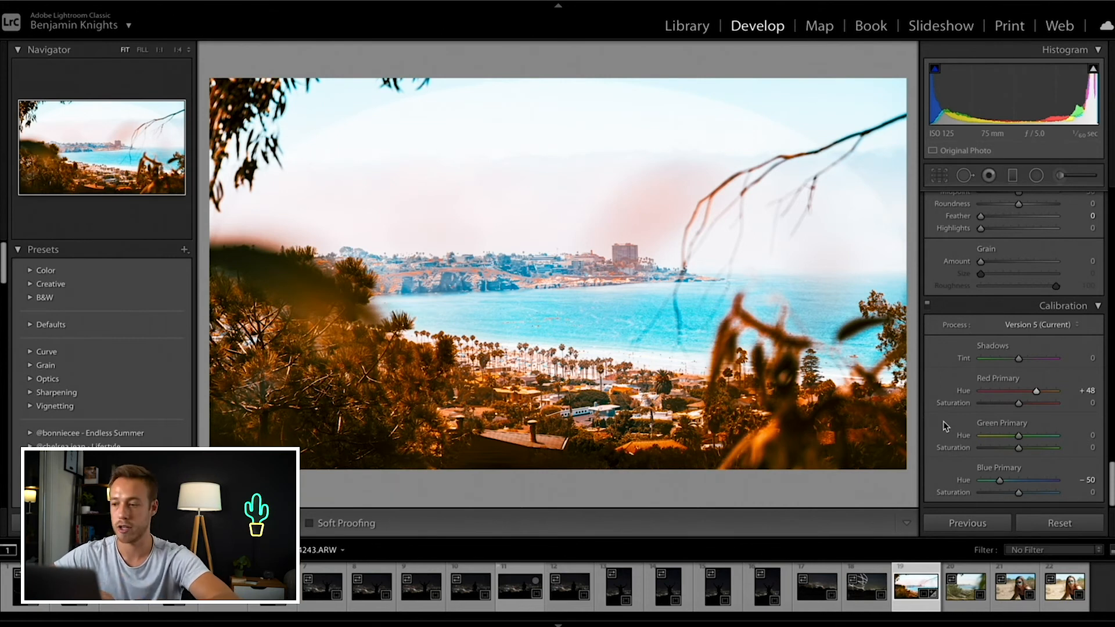
# Step: Compare the photo with Calibration off and on, and reset the Red Primary and Blue Primary hues to 0
pyautogui.click(927, 306)
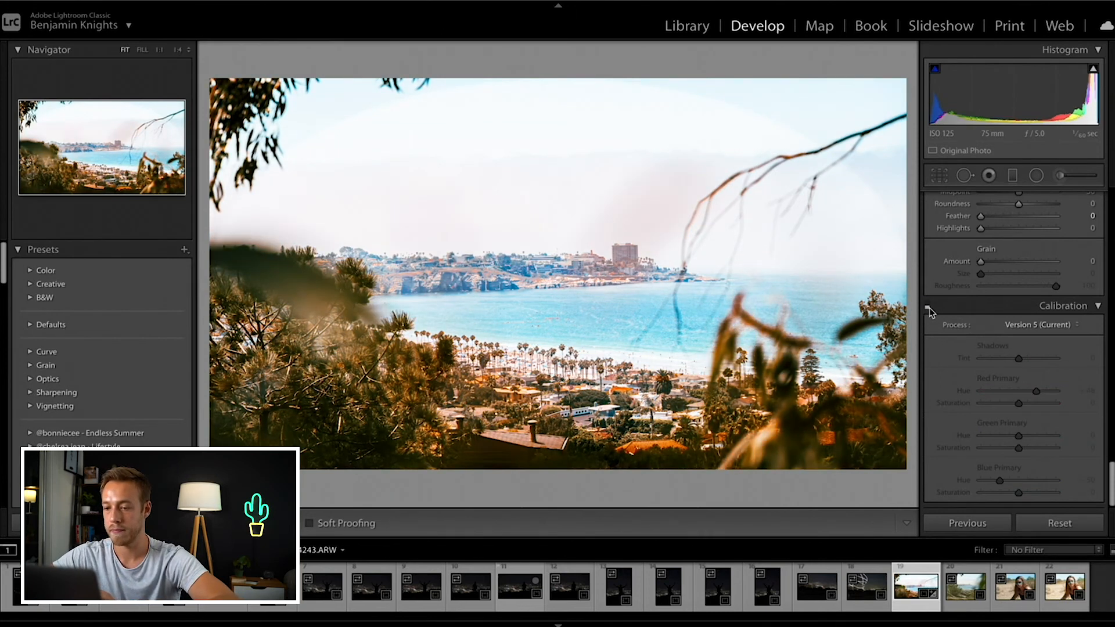
pyautogui.click(928, 306)
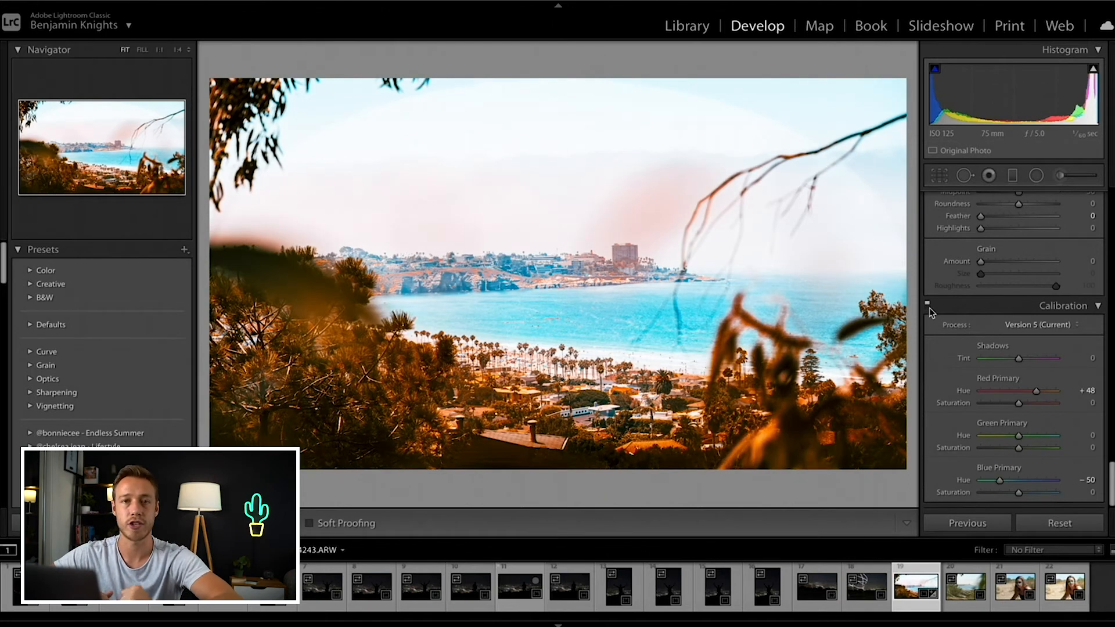
pyautogui.doubleClick(963, 390)
pyautogui.doubleClick(962, 480)
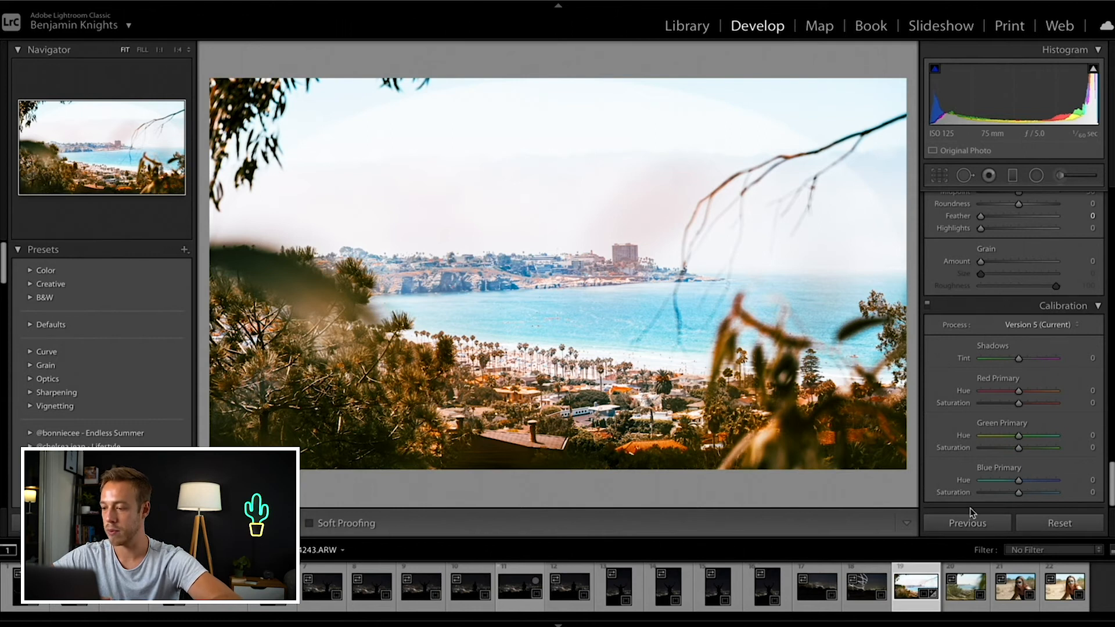
# Step: Try resetting all Develop settings of the photo and undo the reset
pyautogui.click(1055, 523)
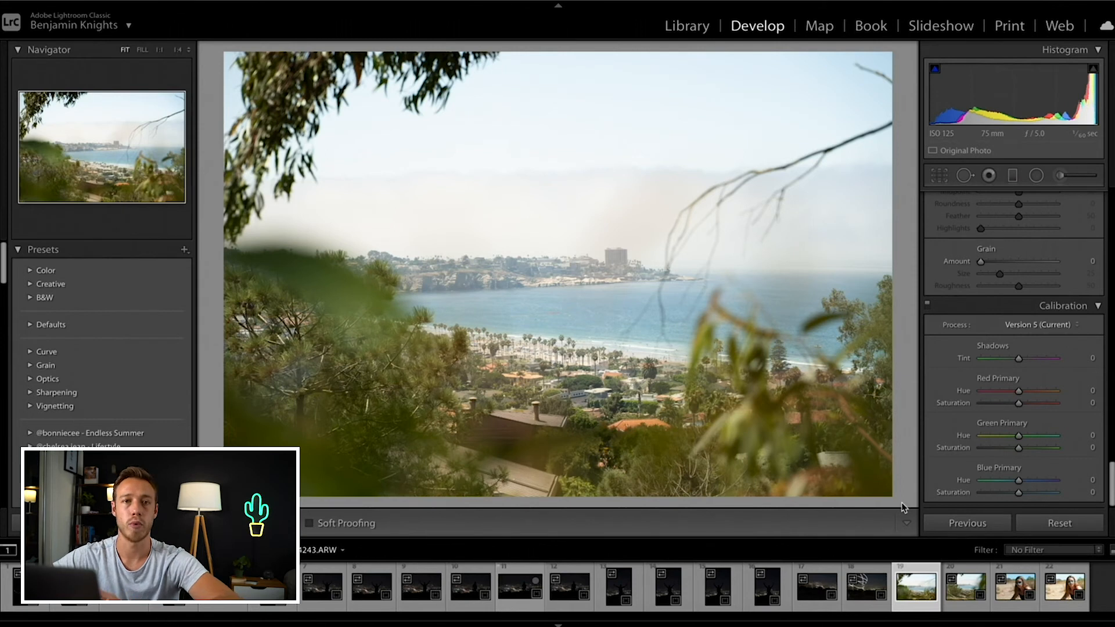
pyautogui.hotkey('ctrl', 'z')
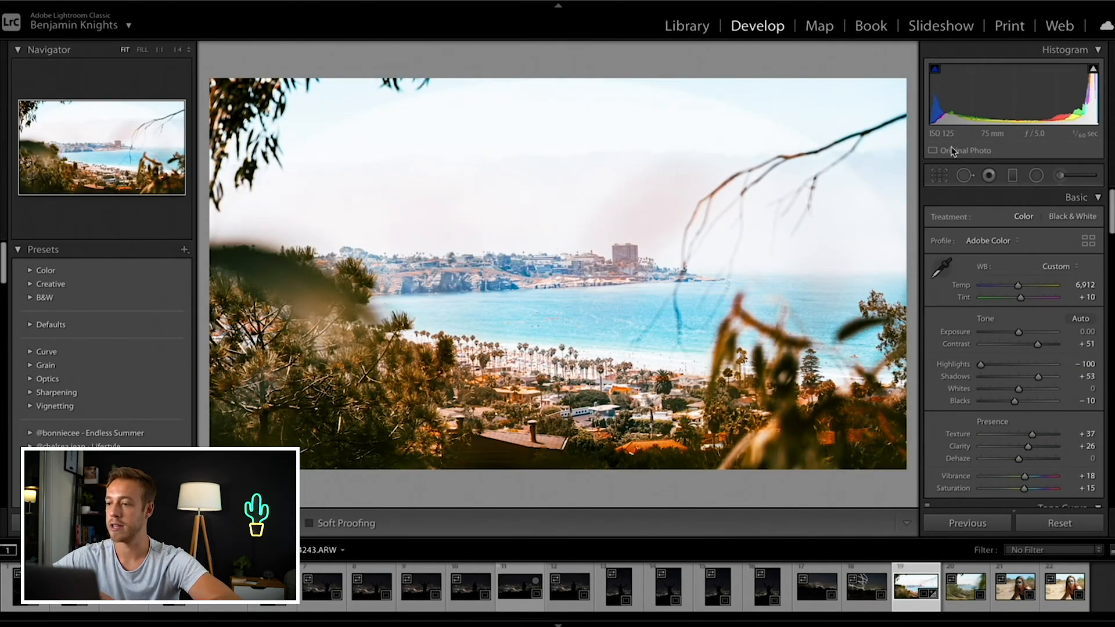
# Step: Open the photo's crop and reset it to the full original frame
pyautogui.click(936, 177)
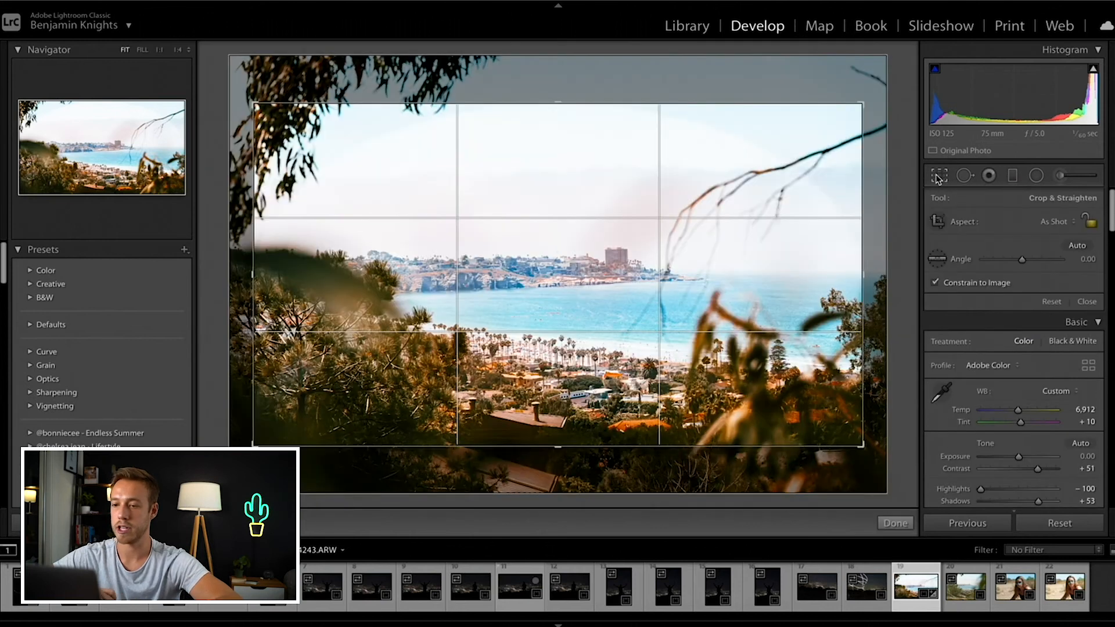
pyautogui.moveTo(862, 103)
pyautogui.mouseDown()
pyautogui.moveTo(880, 81)
pyautogui.moveTo(852, 95)
pyautogui.mouseUp()
pyautogui.hotkey('ctrl', 'alt', 'r')
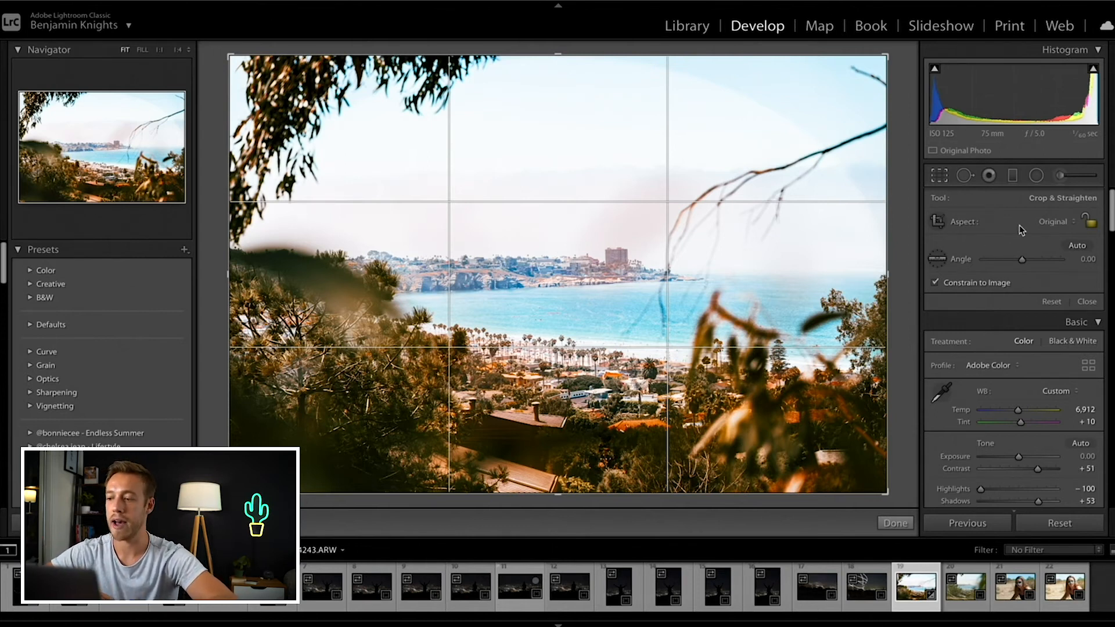
# Step: Crop the photo to a vertical 4 x 5 / 8 x 10 frame around the middle of the bay and apply it
pyautogui.click(1053, 222)
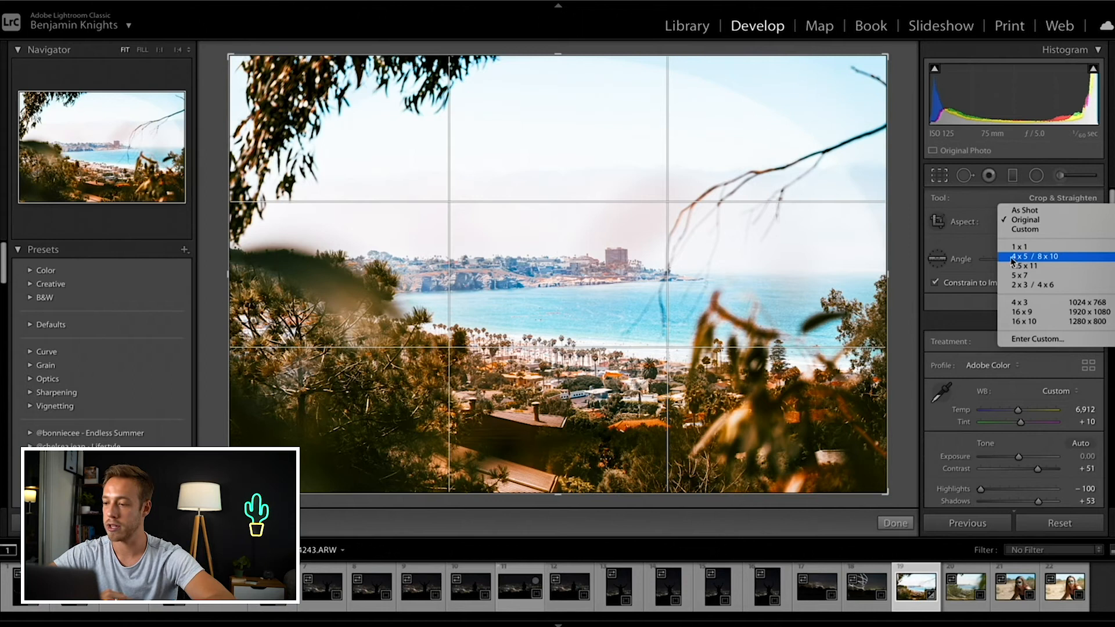
pyautogui.click(1068, 258)
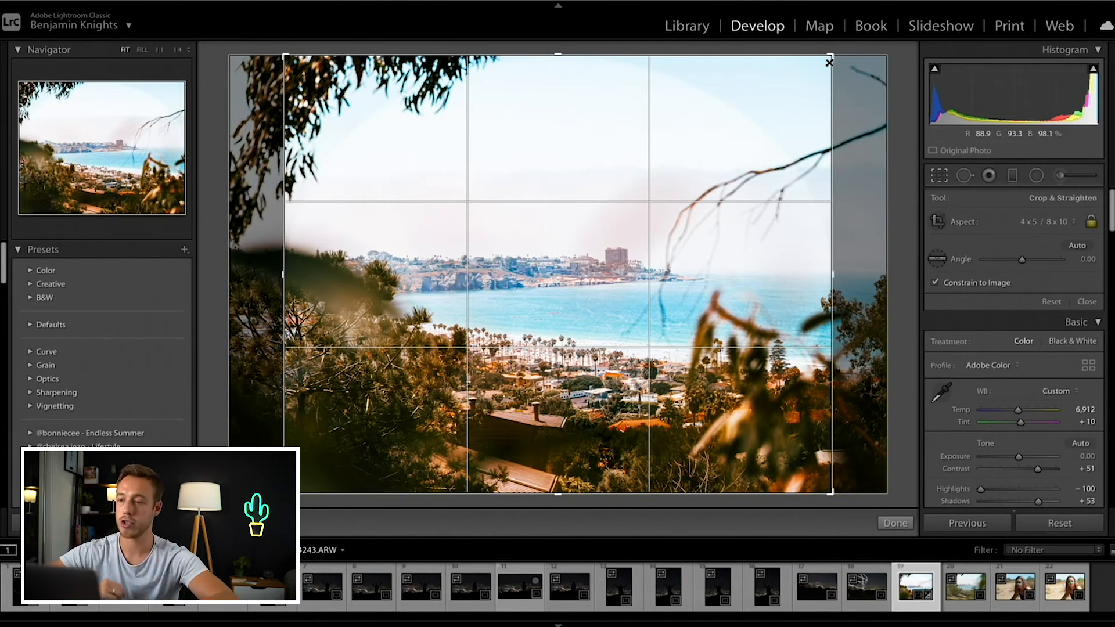
pyautogui.moveTo(829, 62); pyautogui.dragTo(764, 48)
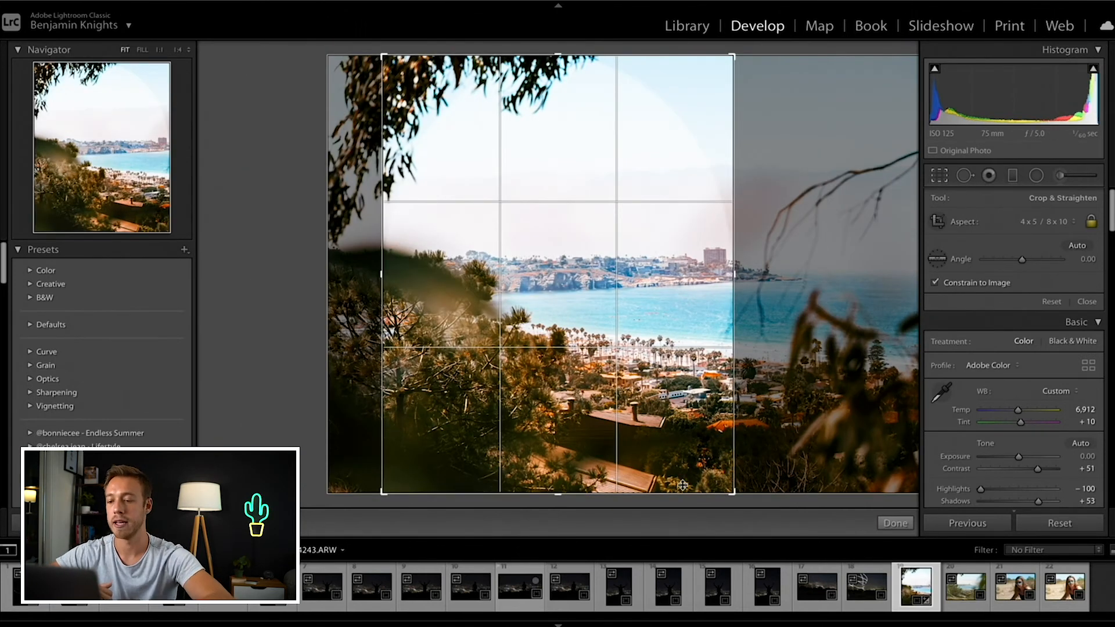
pyautogui.moveTo(613, 336); pyautogui.dragTo(512, 332)
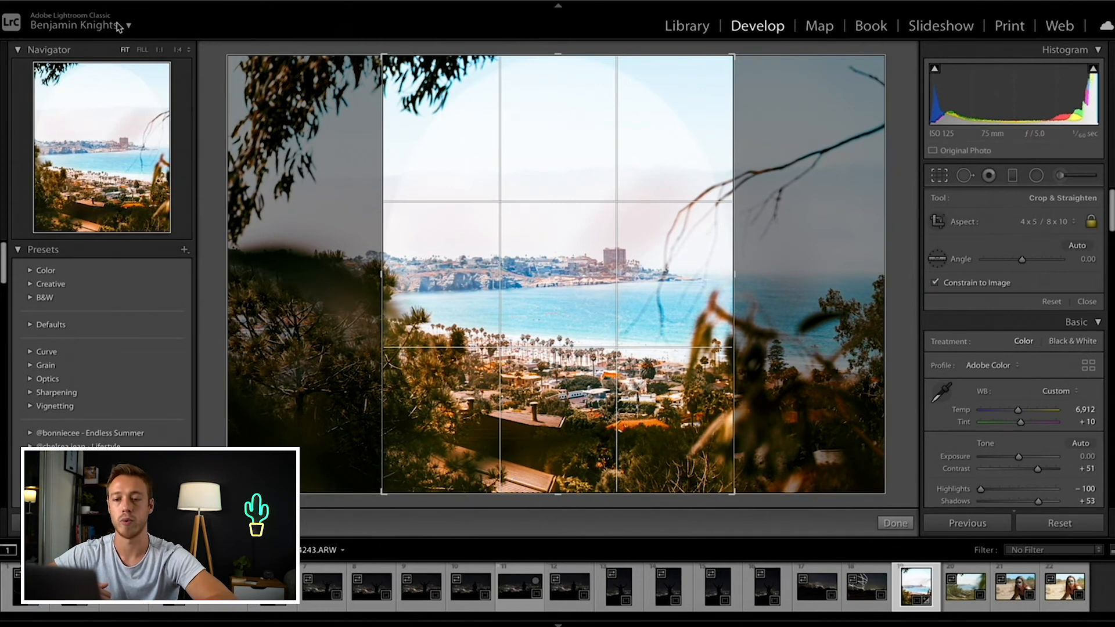
pyautogui.click(908, 523)
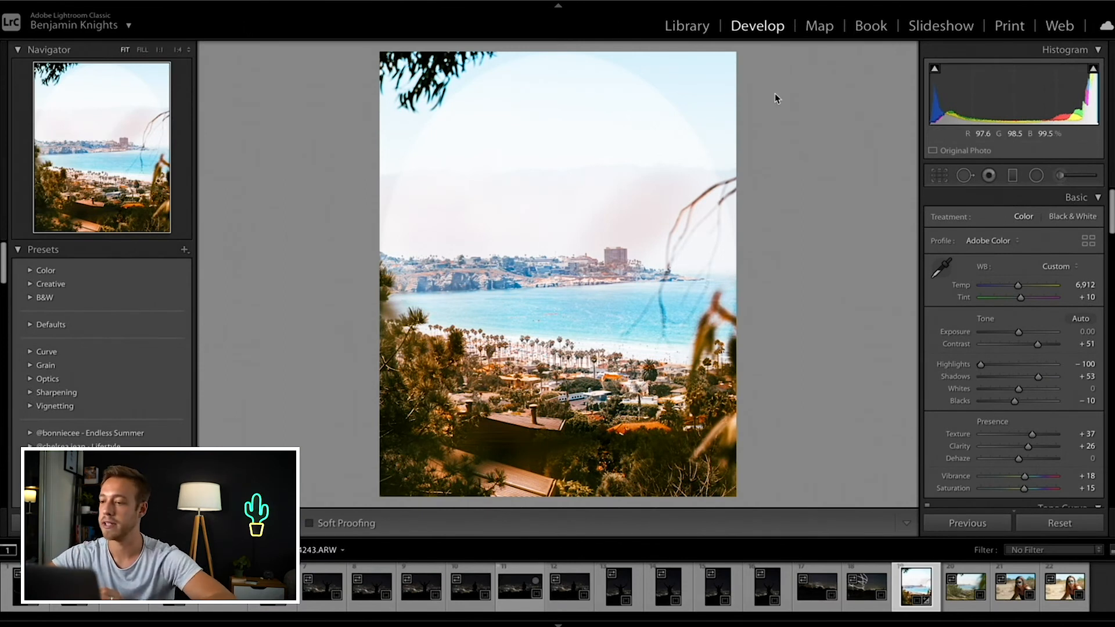
# Step: Try a crop angle of 9.91 and undo it, and straighten the crop along the sea horizon to an angle of -0.63
pyautogui.click(944, 179)
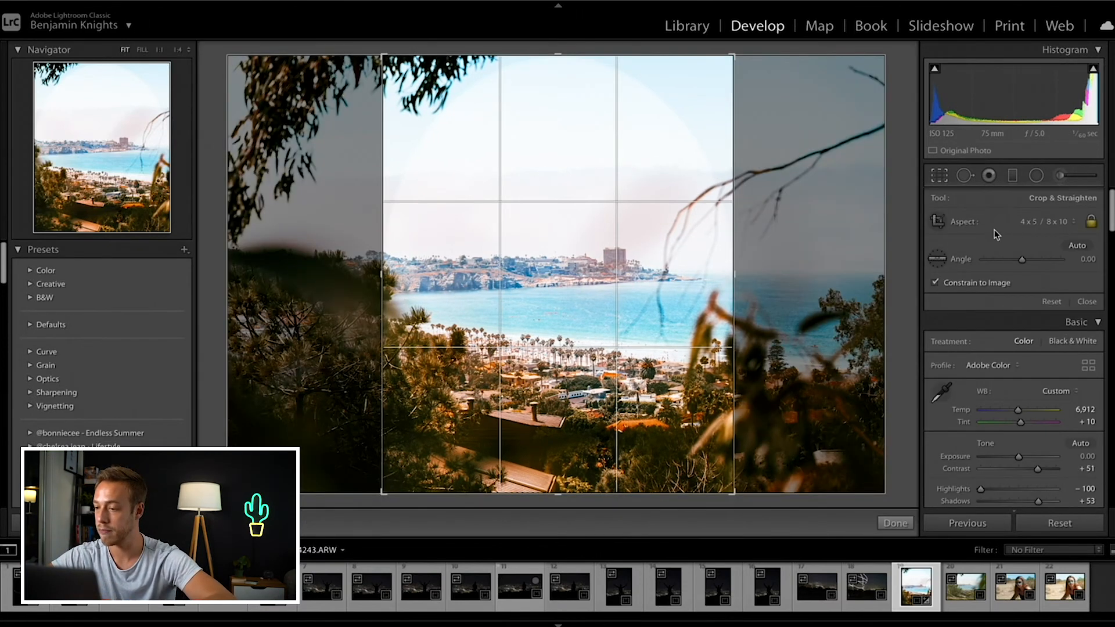
pyautogui.moveTo(1022, 262); pyautogui.dragTo(1030, 256)
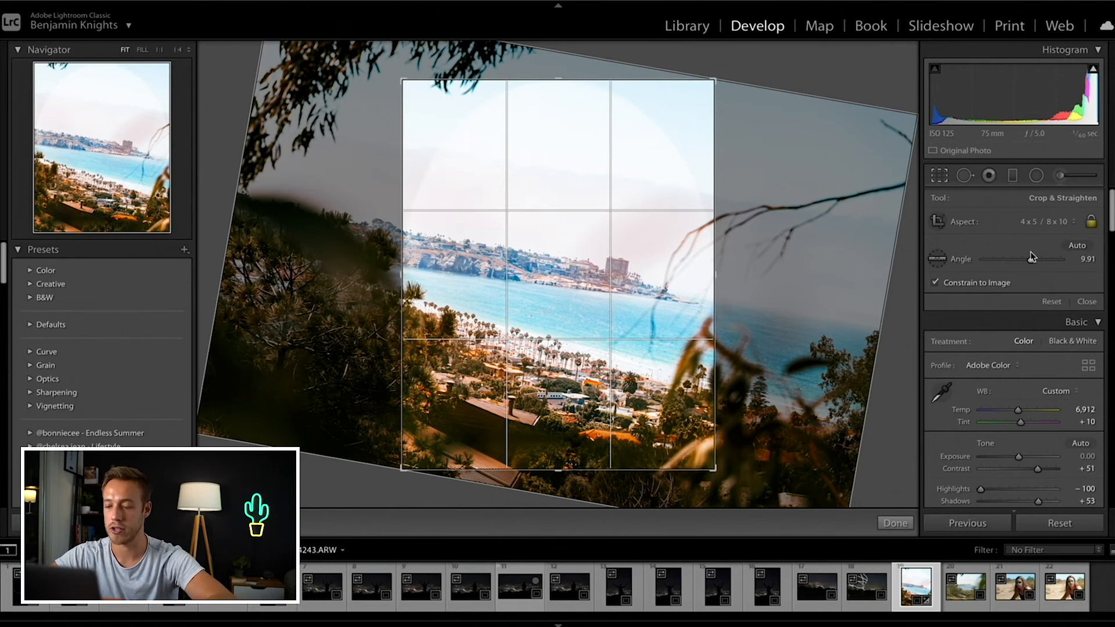
pyautogui.hotkey('ctrl', 'z')
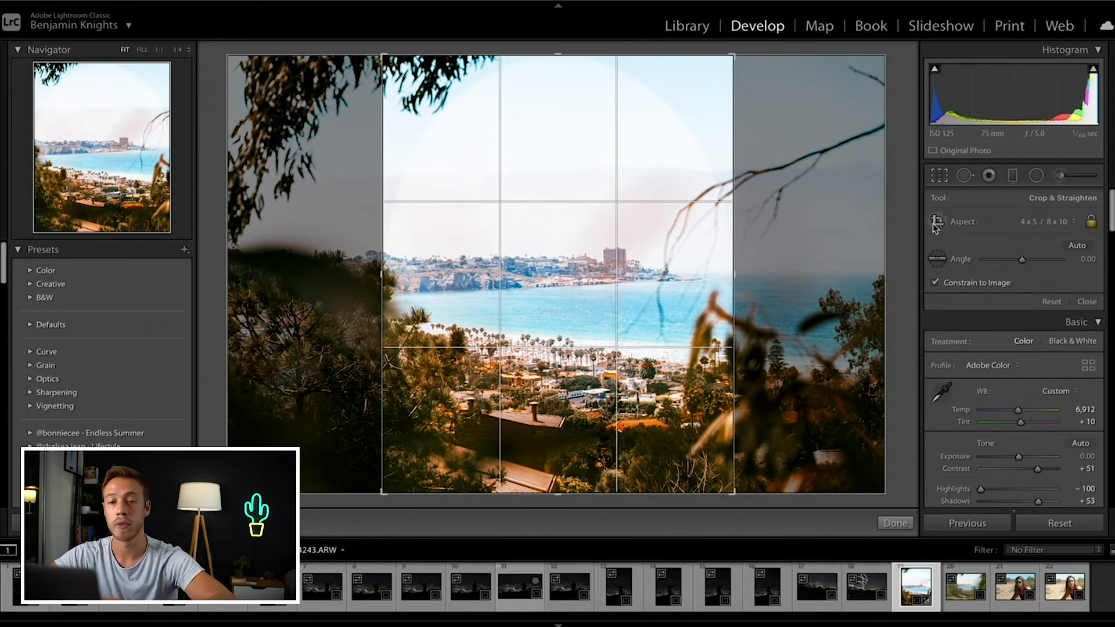
pyautogui.click(937, 259)
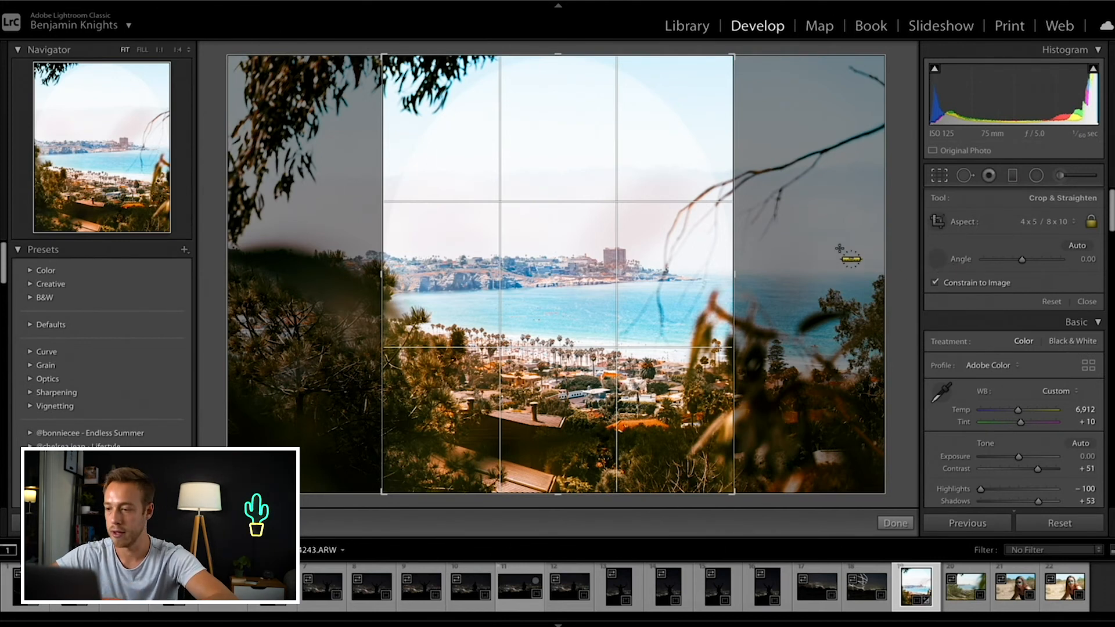
pyautogui.moveTo(881, 269)
pyautogui.mouseDown()
pyautogui.moveTo(771, 259)
pyautogui.moveTo(259, 281)
pyautogui.moveTo(197, 262)
pyautogui.mouseUp()
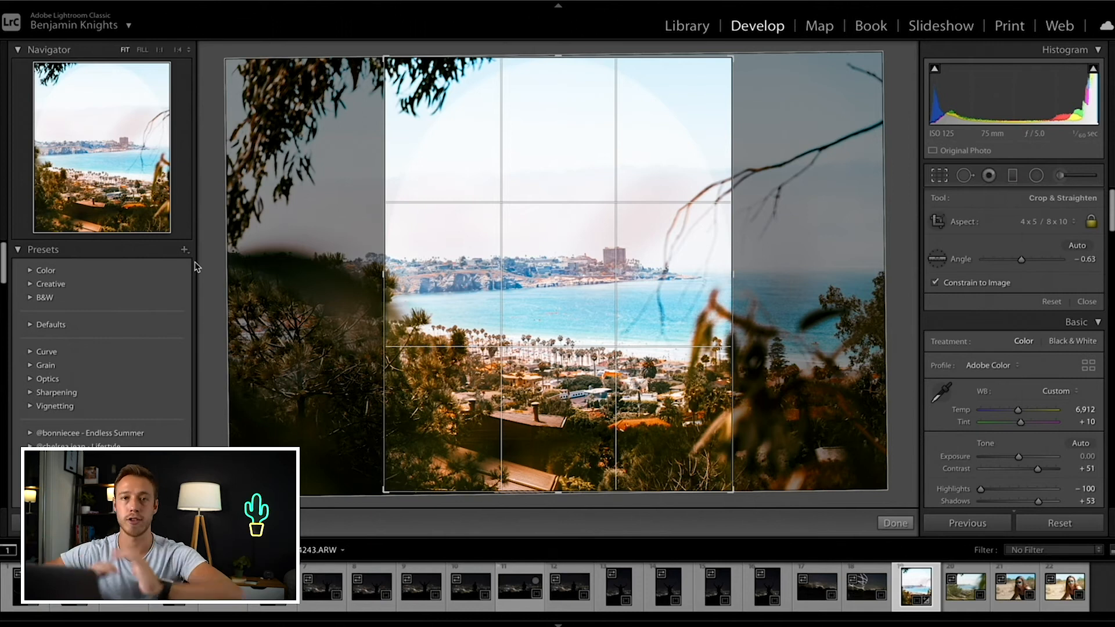
pyautogui.click(900, 523)
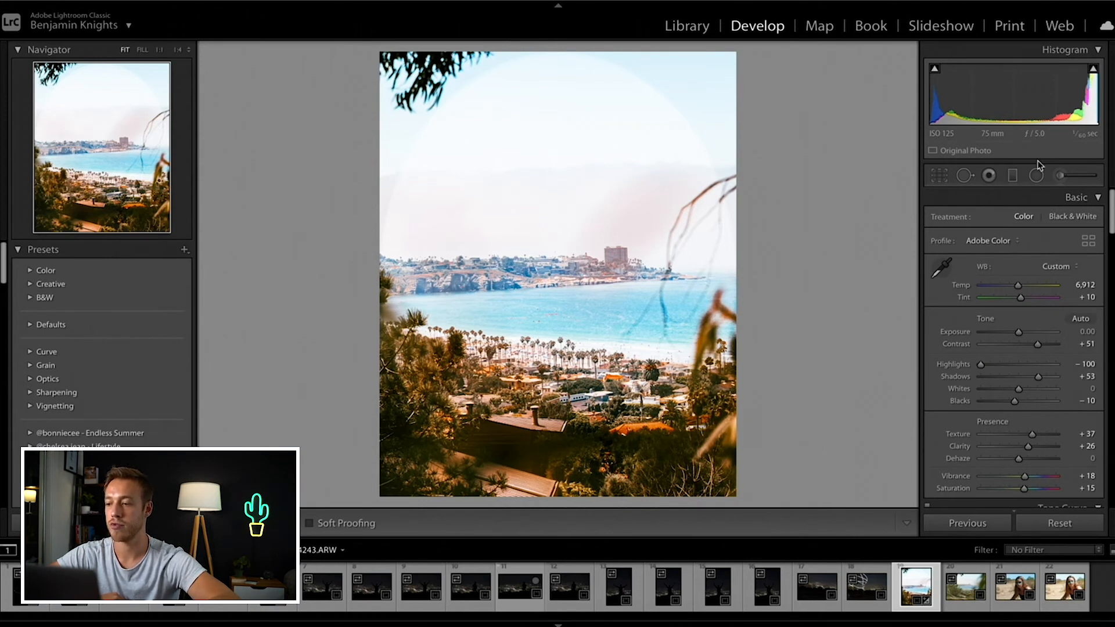
# Step: Add a graduated filter over the sky, running from the photo's upper edge down to the coastline buildings
pyautogui.click(1011, 175)
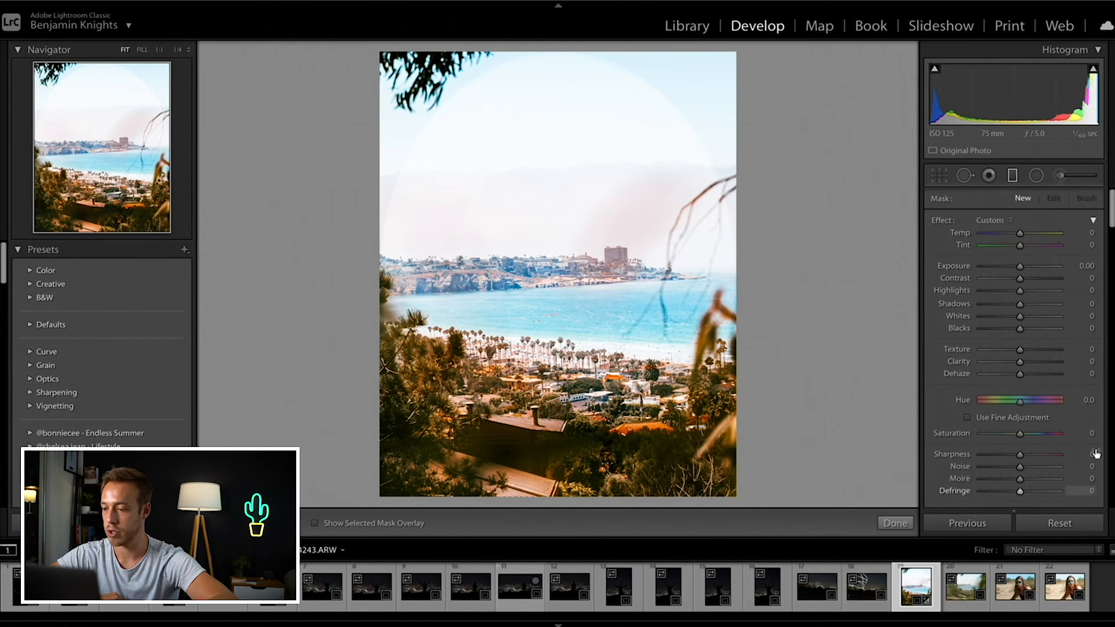
pyautogui.scroll(-3, 956, 296)
pyautogui.scroll(5, 958, 293)
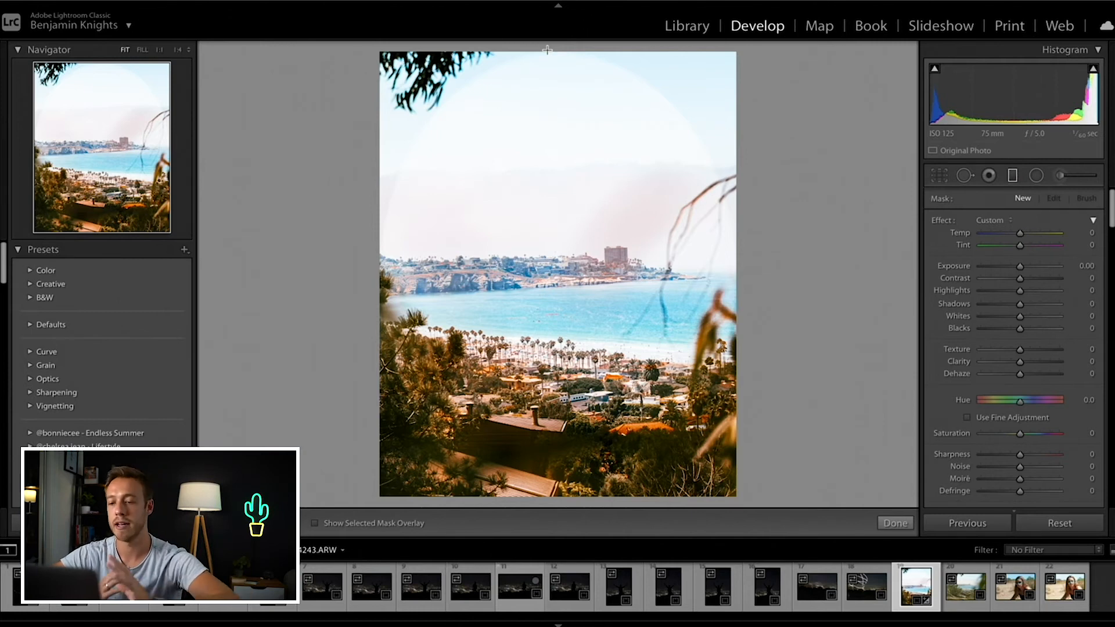
pyautogui.moveTo(547, 50); pyautogui.dragTo(546, 304)
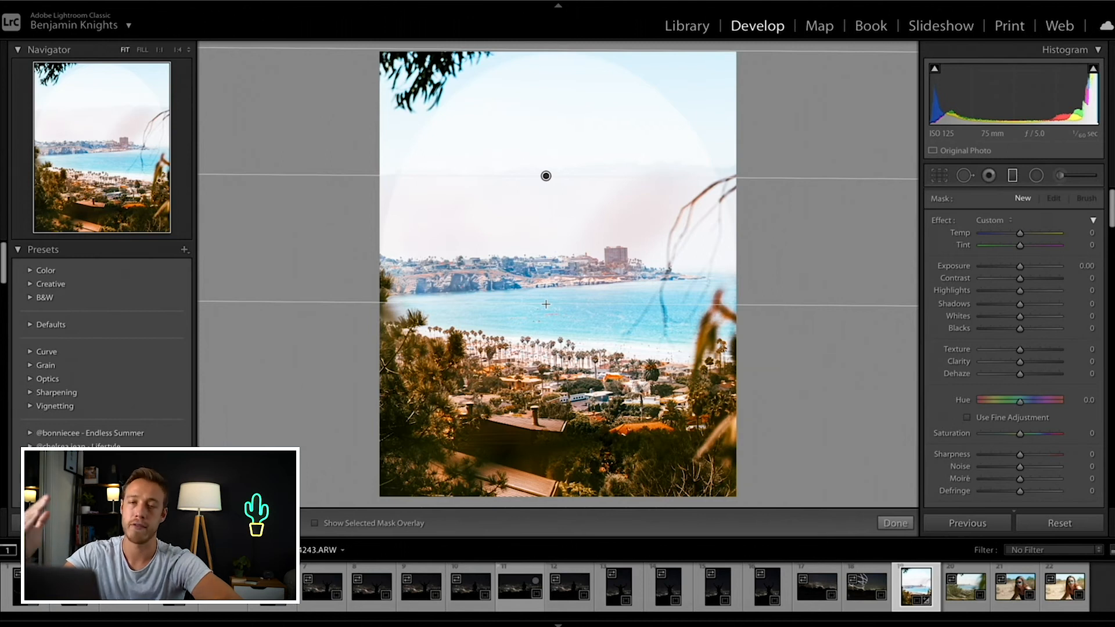
pyautogui.moveTo(546, 304); pyautogui.dragTo(549, 262)
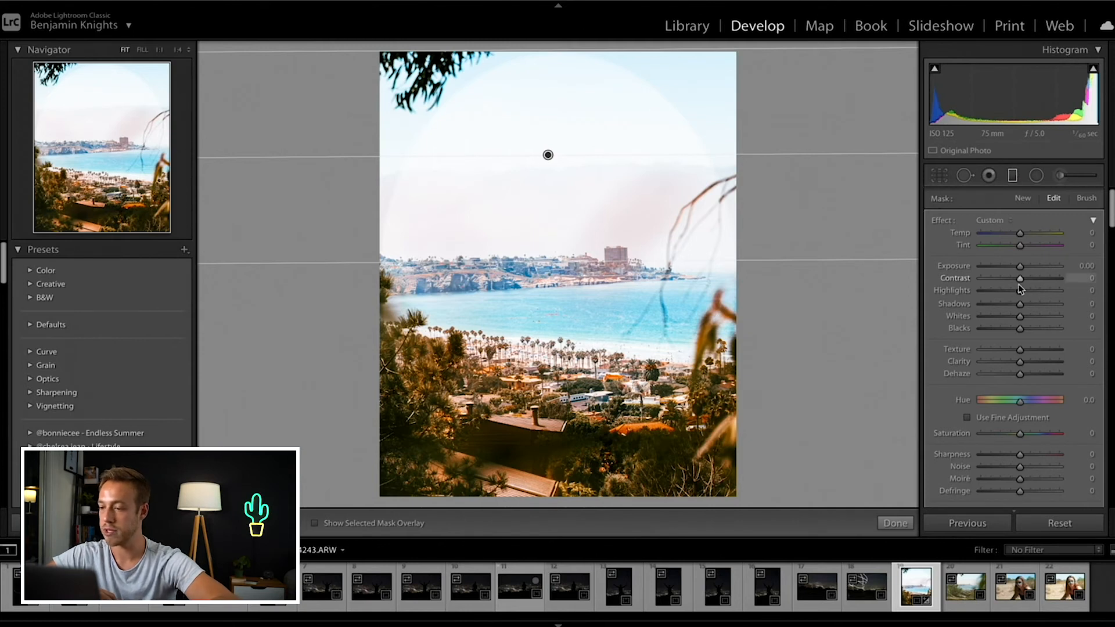
# Step: Try the sky filter with highlights at -100, a strongly lowered exposure, temperatures of 100 and -100 and a tint shift, resetting temperature and tint
pyautogui.moveTo(1023, 293); pyautogui.dragTo(927, 297)
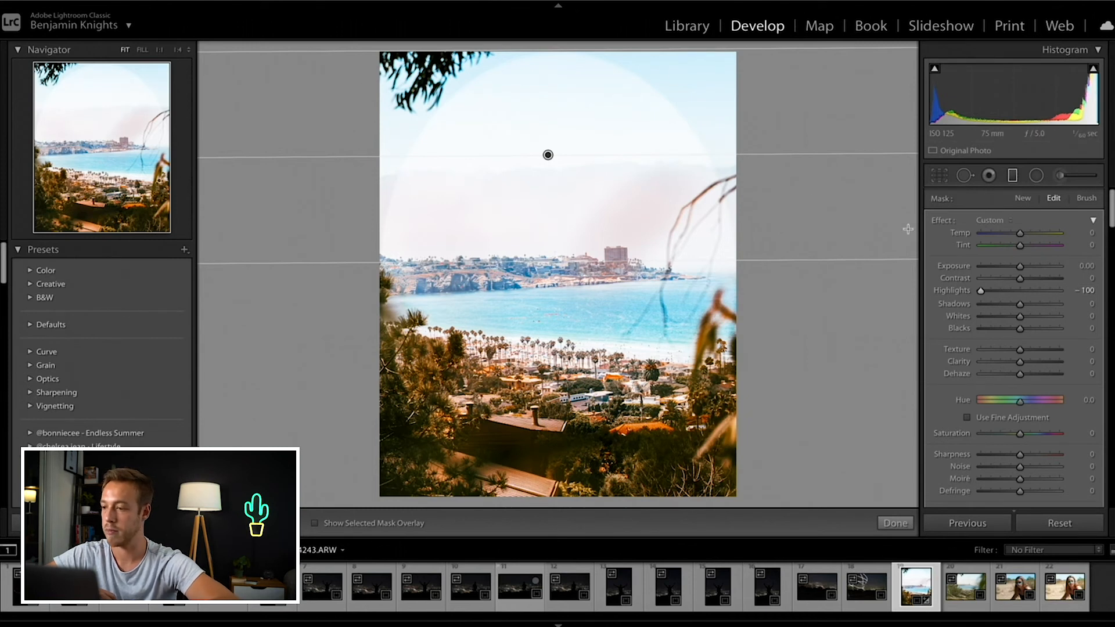
pyautogui.moveTo(1020, 265); pyautogui.dragTo(900, 268)
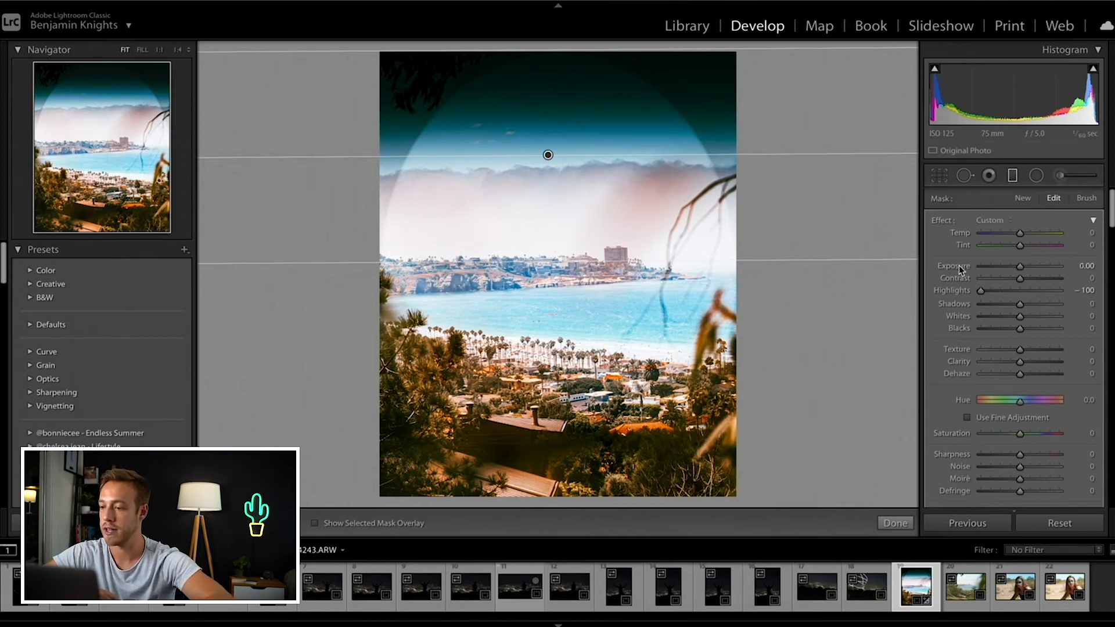
pyautogui.moveTo(1020, 233); pyautogui.dragTo(1074, 235)
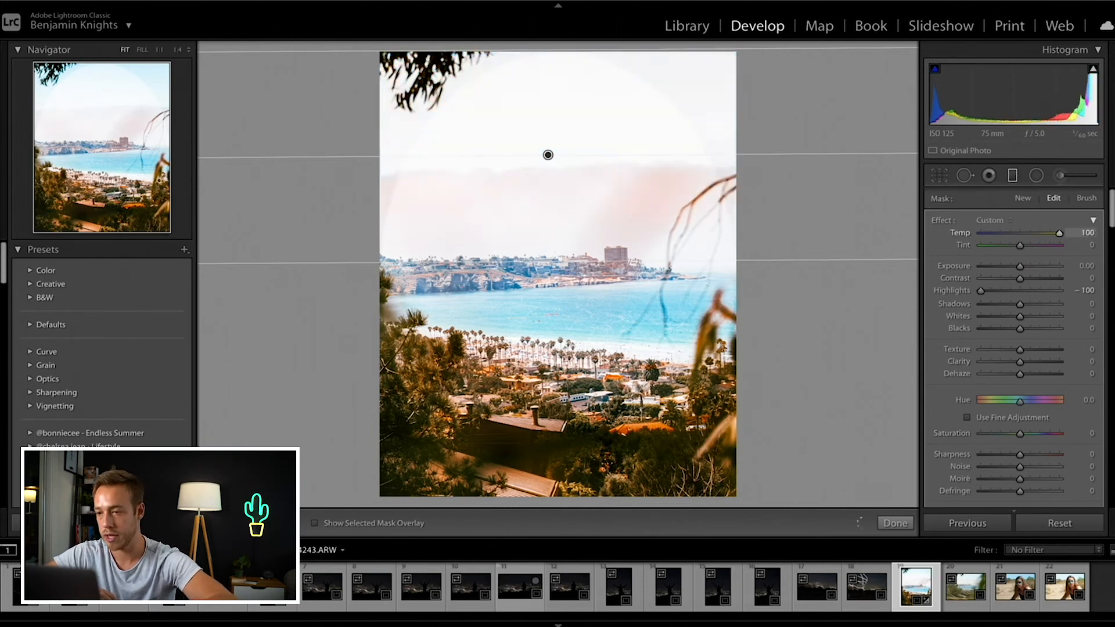
pyautogui.doubleClick(961, 232)
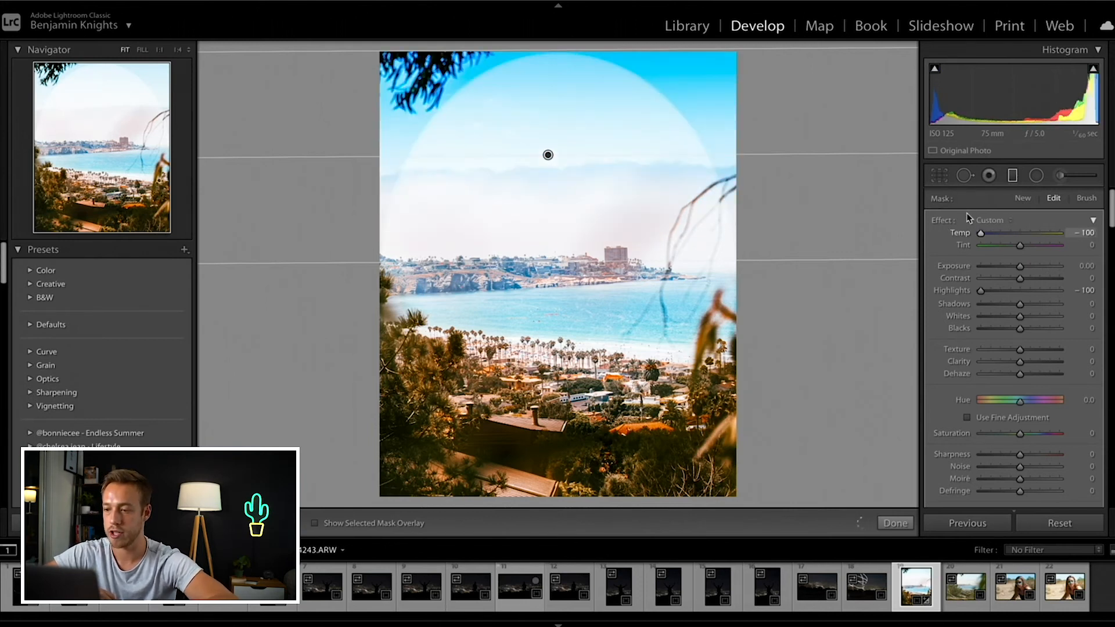
pyautogui.moveTo(1020, 245); pyautogui.dragTo(1003, 245)
pyautogui.doubleClick(964, 244)
pyautogui.scroll(-2, 951, 284)
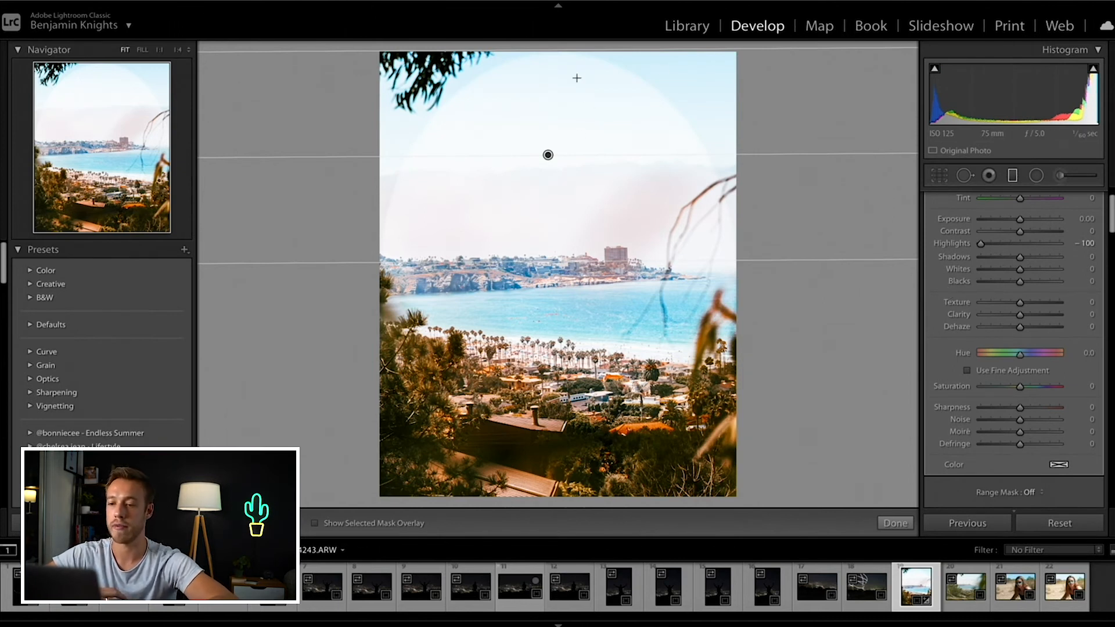
# Step: Replace the sky's graduated filter with a tilted one rising from the photo's lower edge to the beachside palms
pyautogui.press('Delete')
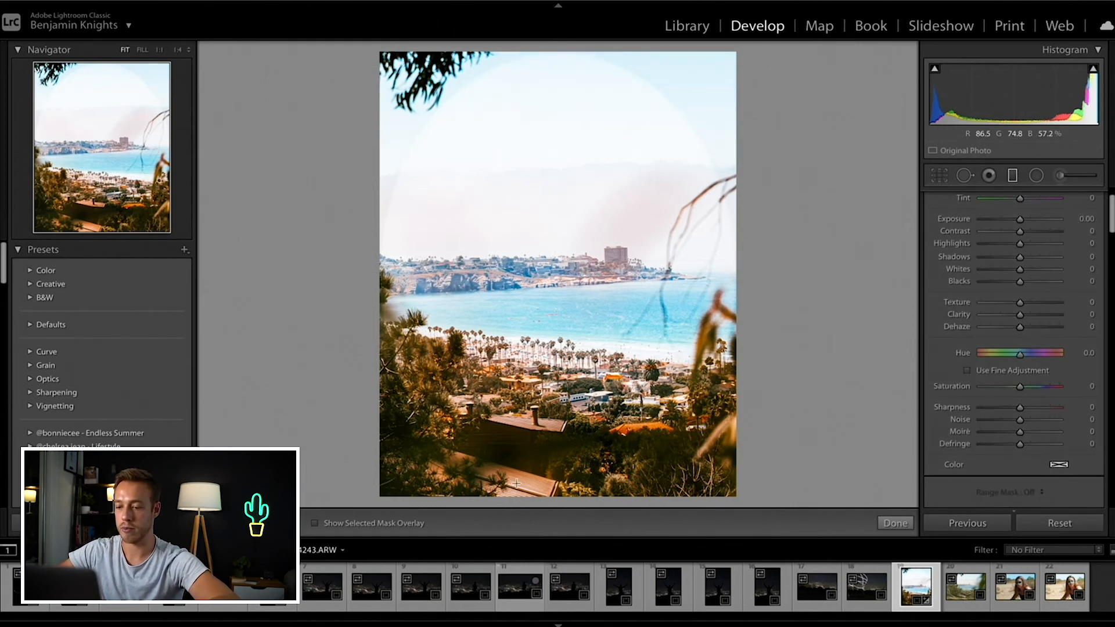
pyautogui.moveTo(488, 498); pyautogui.dragTo(533, 336)
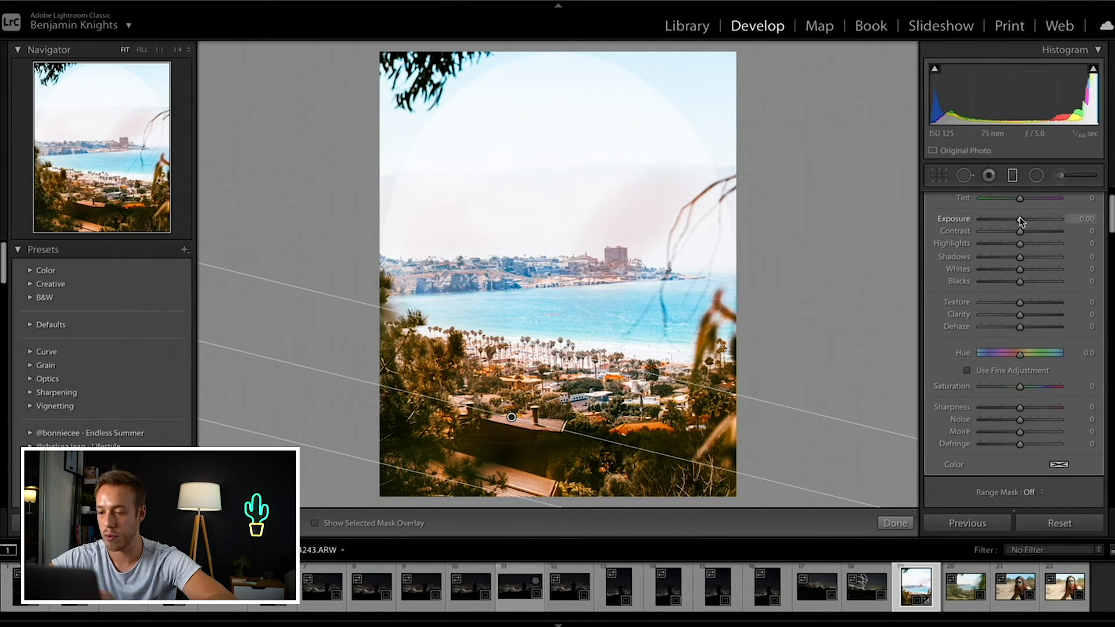
# Step: Test the foreground filter's exposure and gradient width, narrow the gradient to the photo's lower part and set exposure to -3.15
pyautogui.moveTo(1020, 221); pyautogui.dragTo(970, 223)
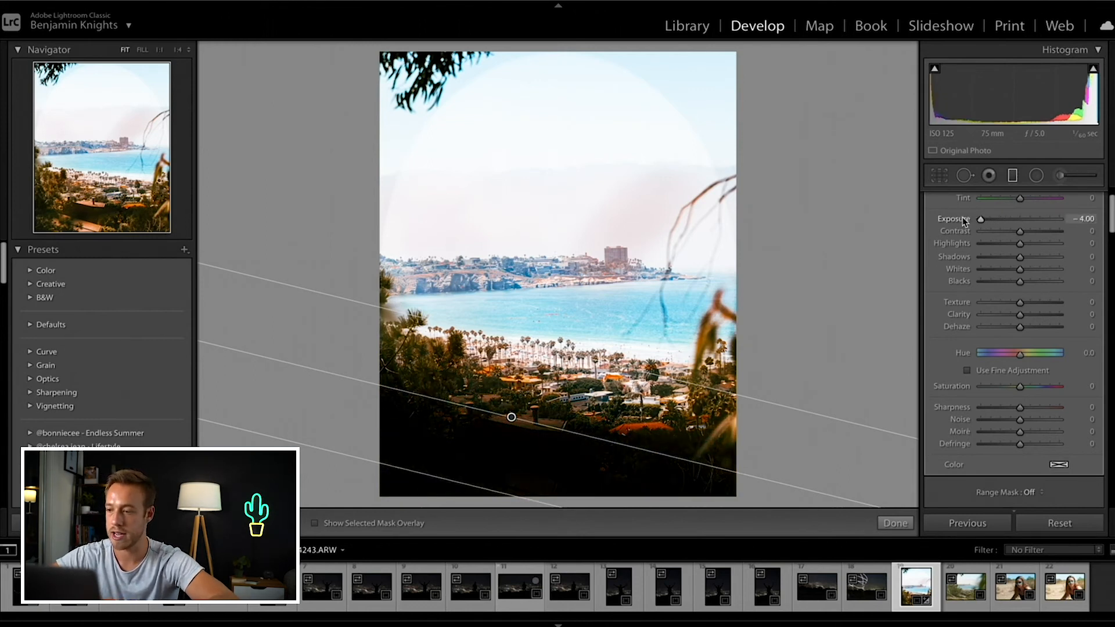
pyautogui.moveTo(962, 218); pyautogui.dragTo(1051, 217)
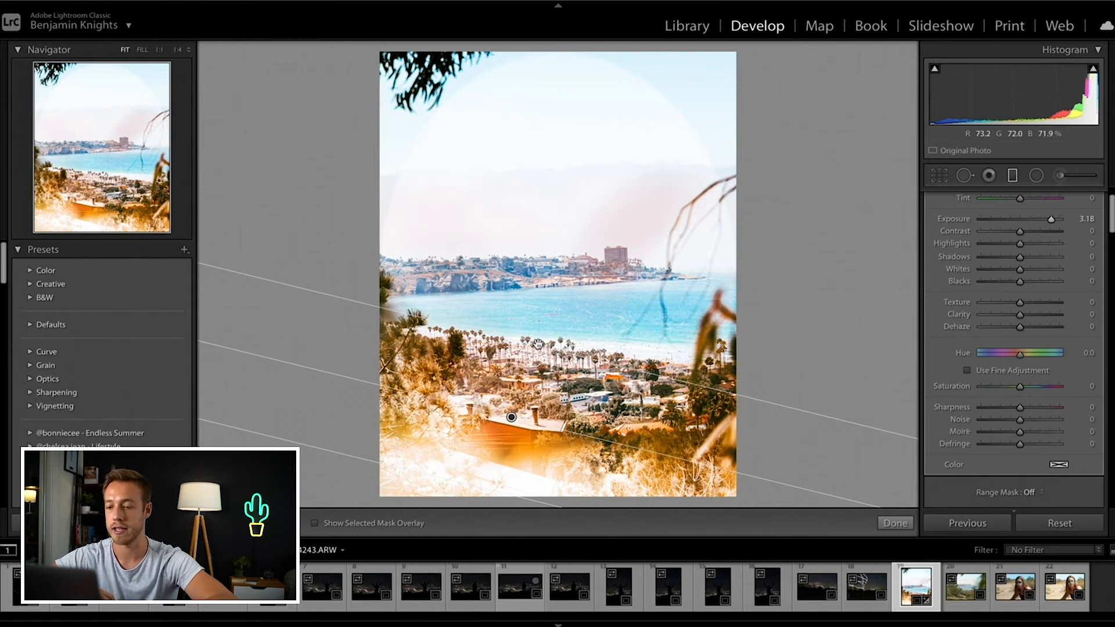
pyautogui.moveTo(538, 345); pyautogui.dragTo(622, 180)
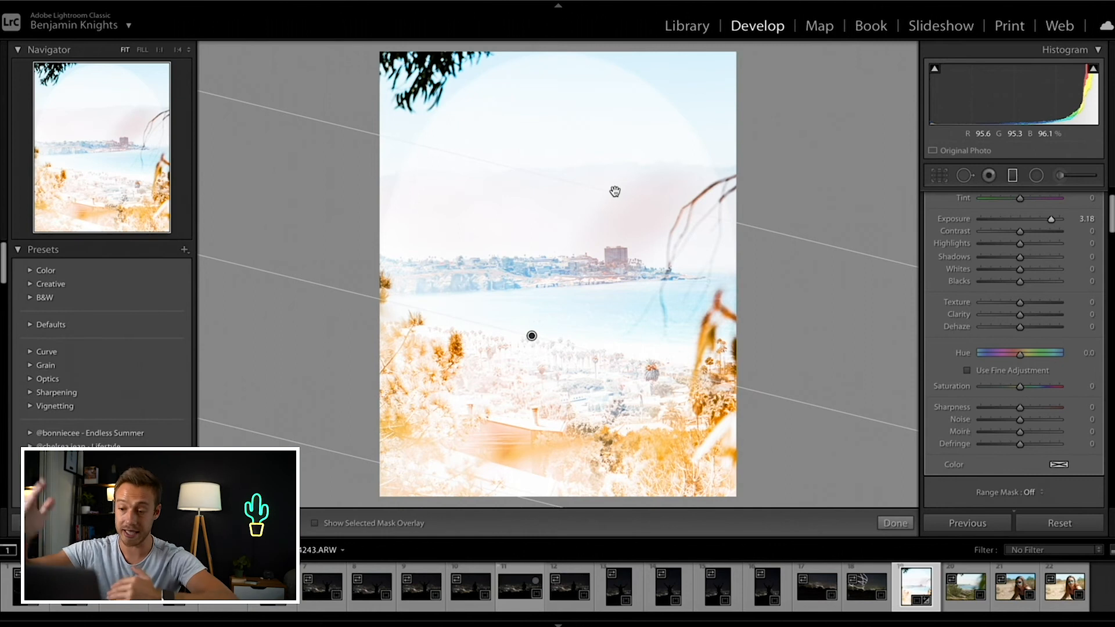
pyautogui.moveTo(607, 191); pyautogui.dragTo(510, 436)
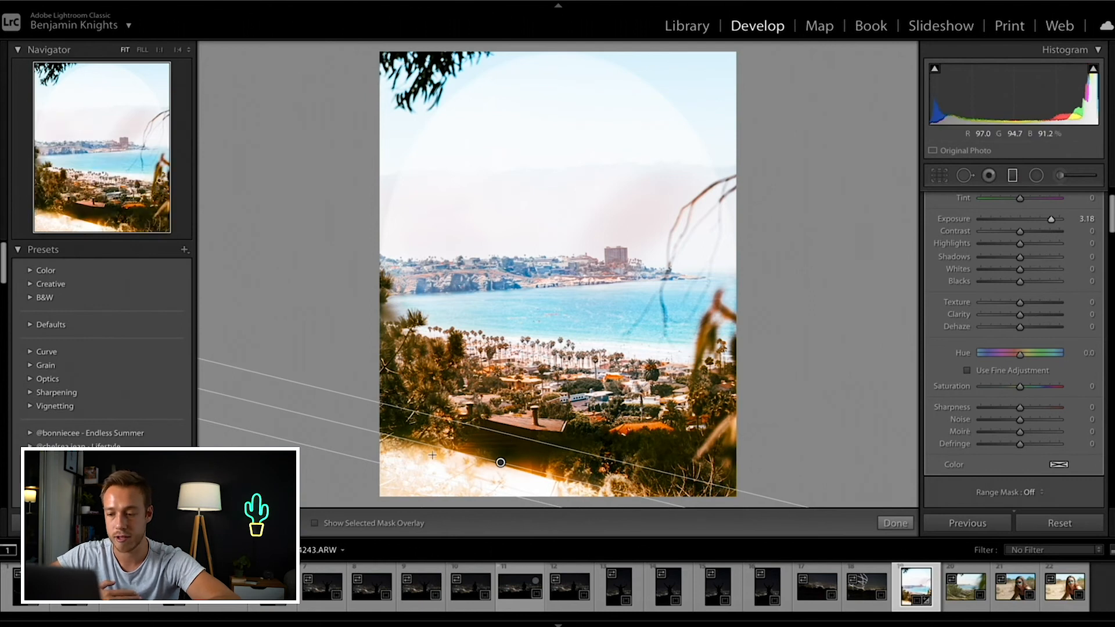
pyautogui.moveTo(1051, 220); pyautogui.dragTo(991, 220)
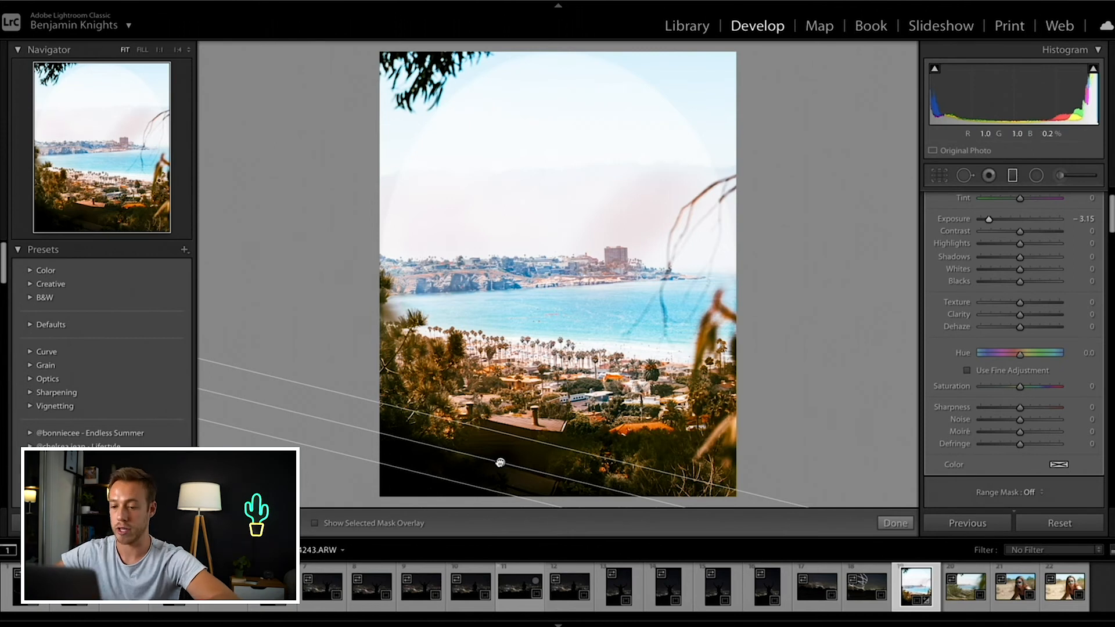
pyautogui.moveTo(499, 462)
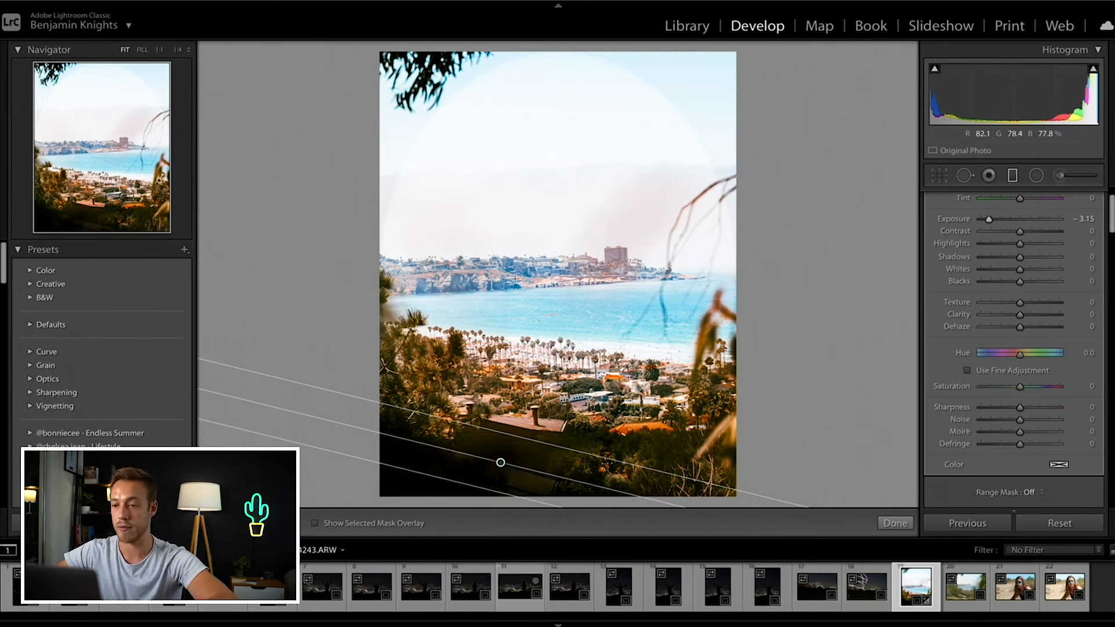
# Step: Add a diagonal graduated filter over the photo's upper right corner and a vertical one from its left side, and close the filter editing
pyautogui.moveTo(758, 173); pyautogui.dragTo(669, 270)
pyautogui.moveTo(336, 159); pyautogui.dragTo(559, 155)
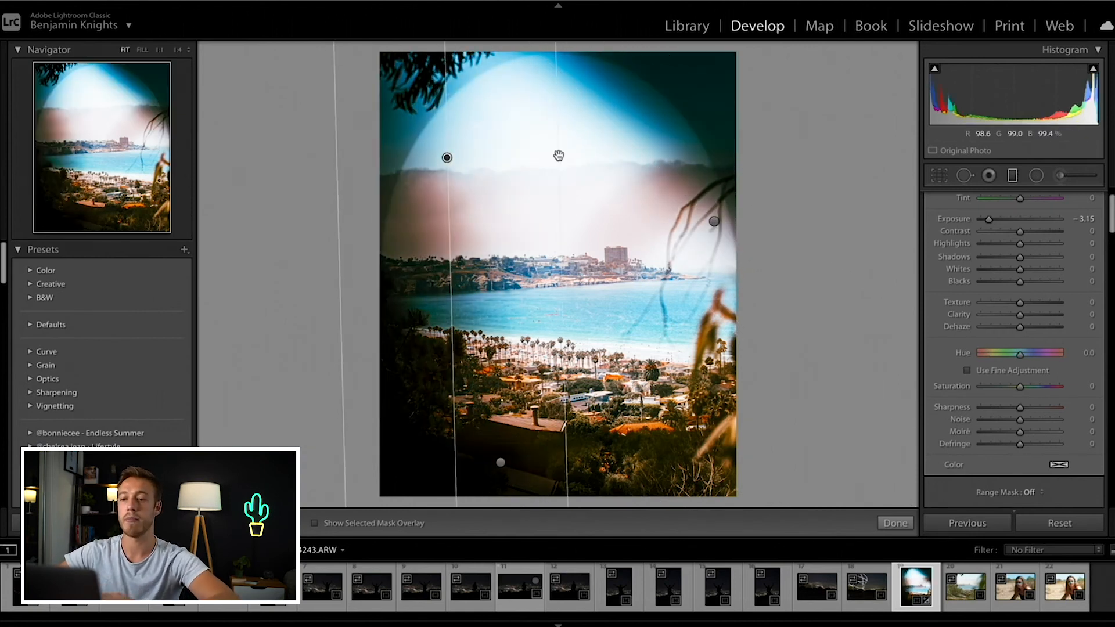
pyautogui.click(713, 221)
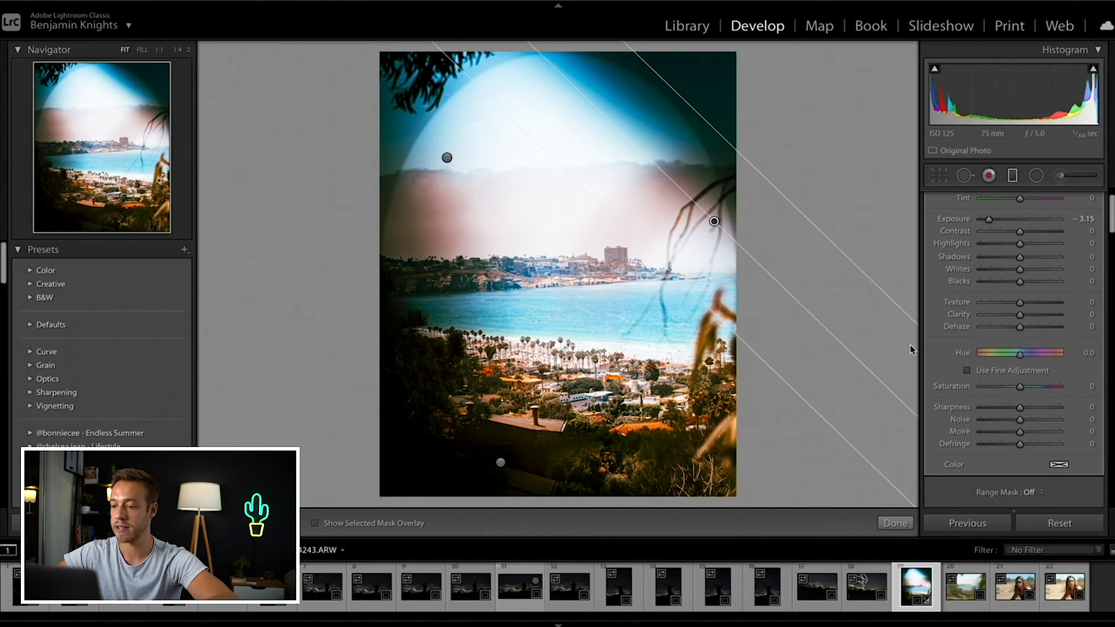
pyautogui.click(896, 523)
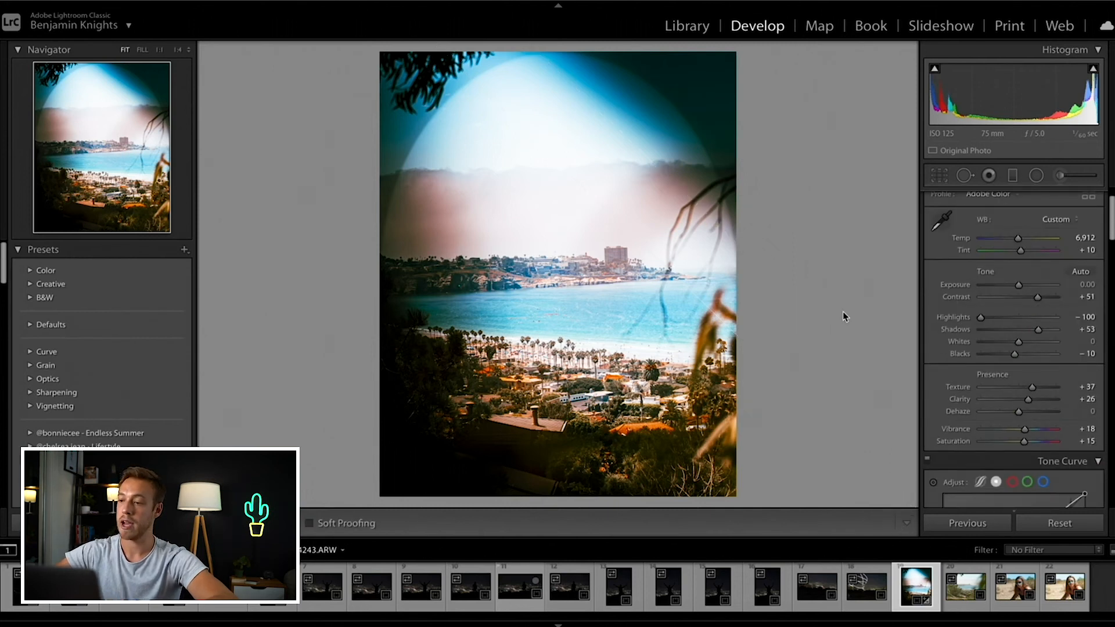
pyautogui.scroll(2, 946, 228)
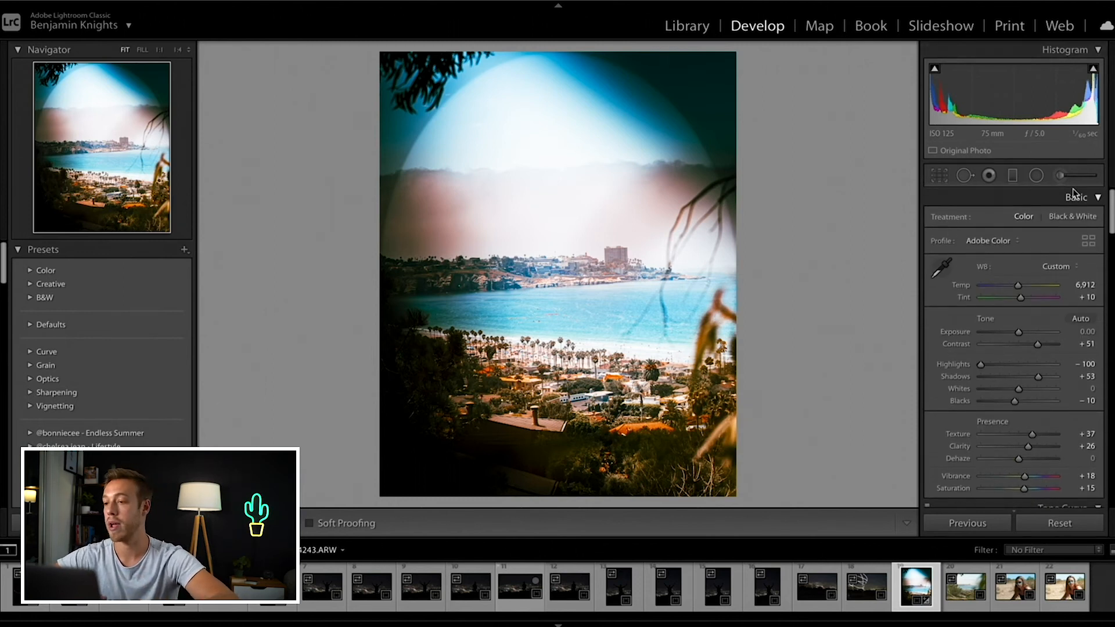
# Step: Reopen the graduated filters and delete the ones on the photo's left side and upper right corner
pyautogui.click(1011, 178)
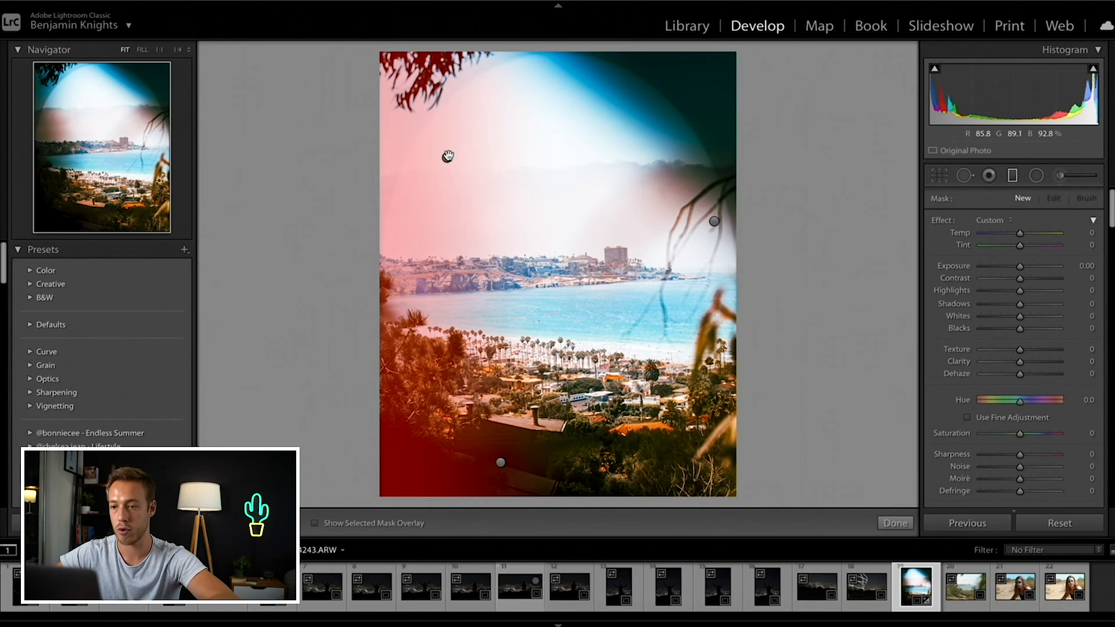
pyautogui.click(447, 156)
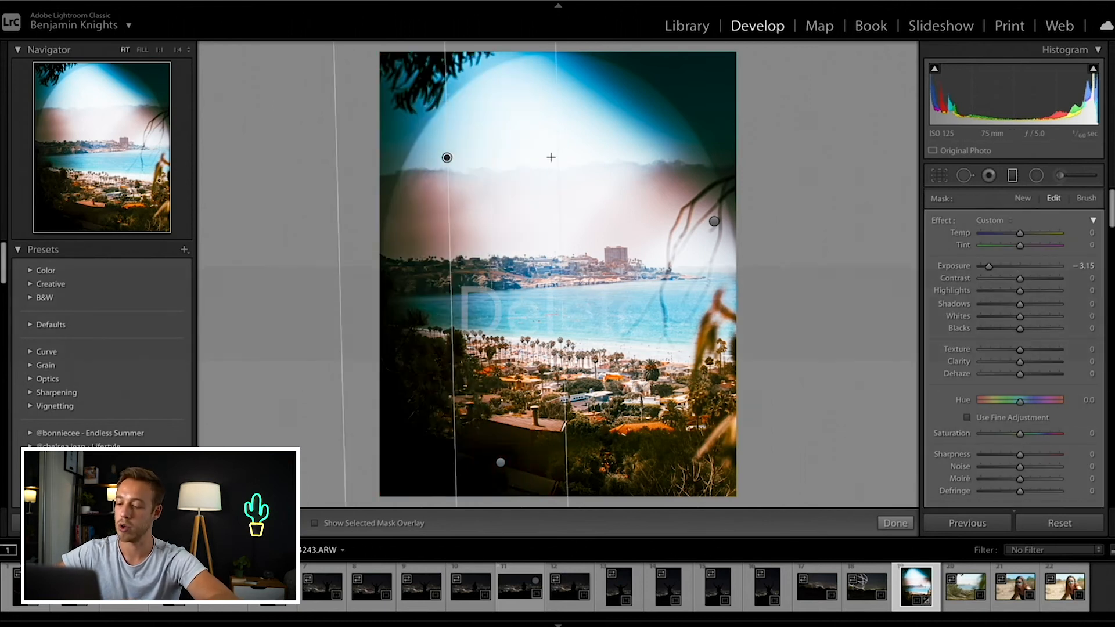
pyautogui.press('Delete')
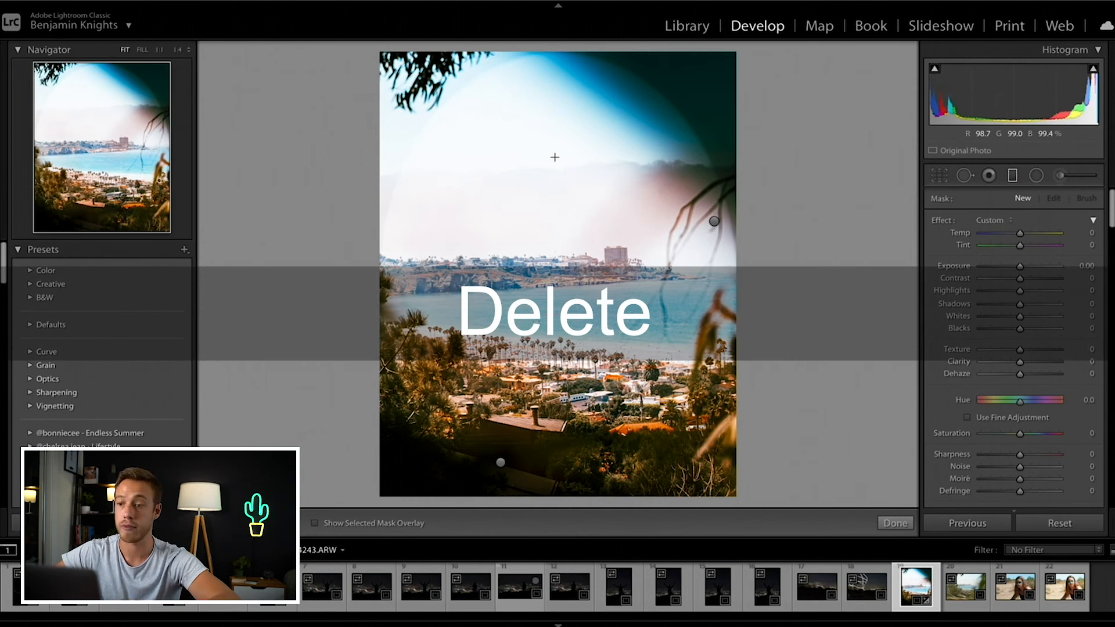
pyautogui.click(713, 221)
pyautogui.press('Delete')
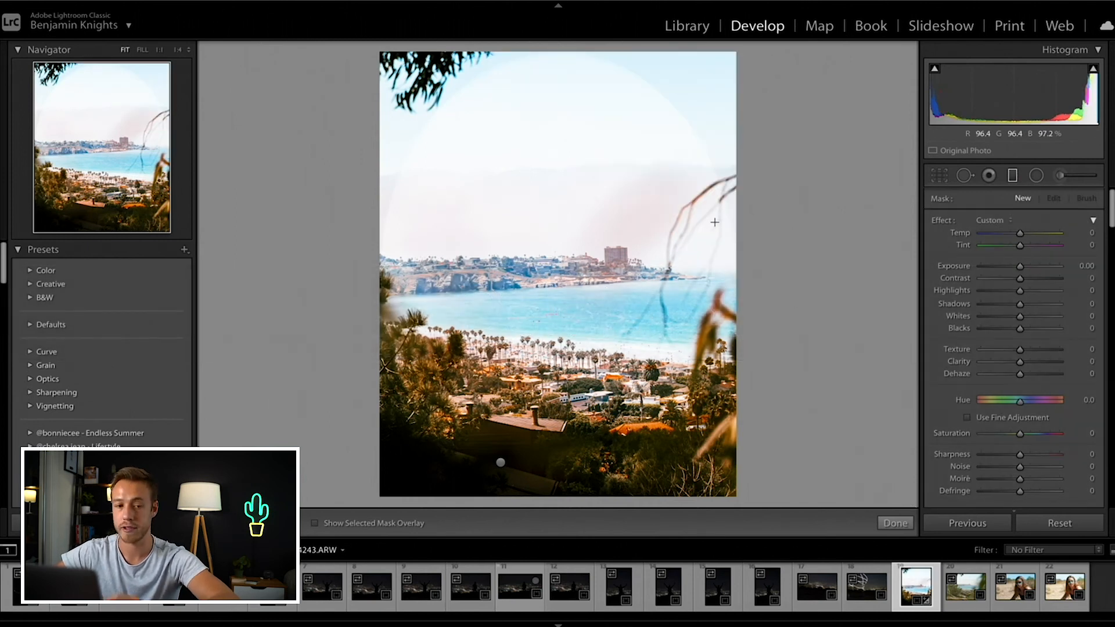
# Step: Add a small radial filter over the headland on the left coast, check its mask overlay, and set exposure to 1.20
pyautogui.press('o')
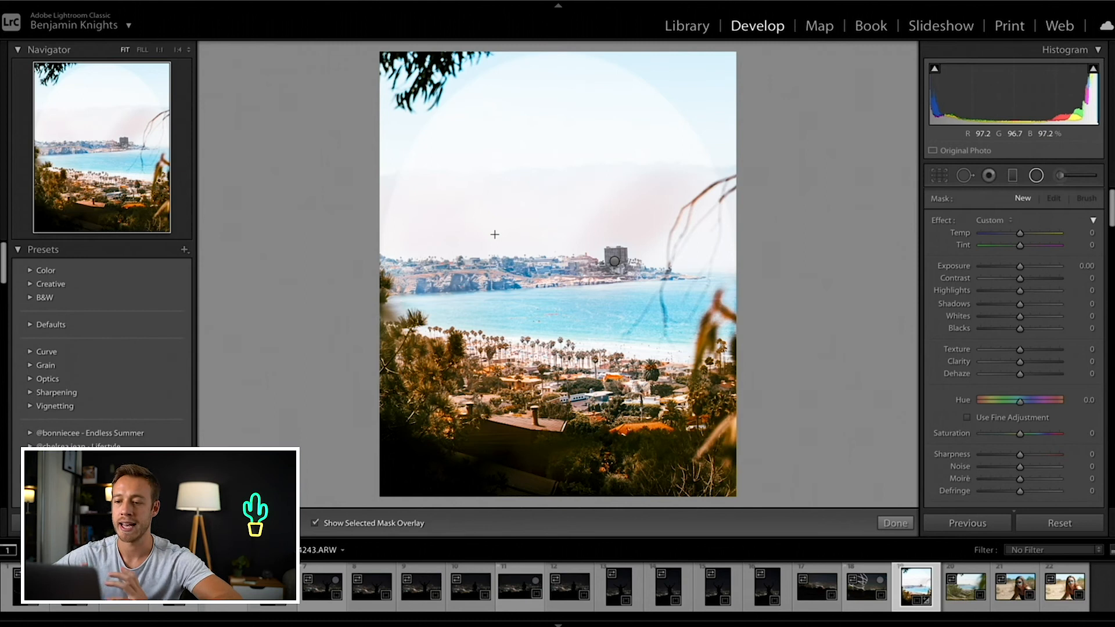
pyautogui.moveTo(454, 260)
pyautogui.mouseDown()
pyautogui.moveTo(496, 284)
pyautogui.moveTo(451, 259)
pyautogui.moveTo(475, 271)
pyautogui.mouseUp()
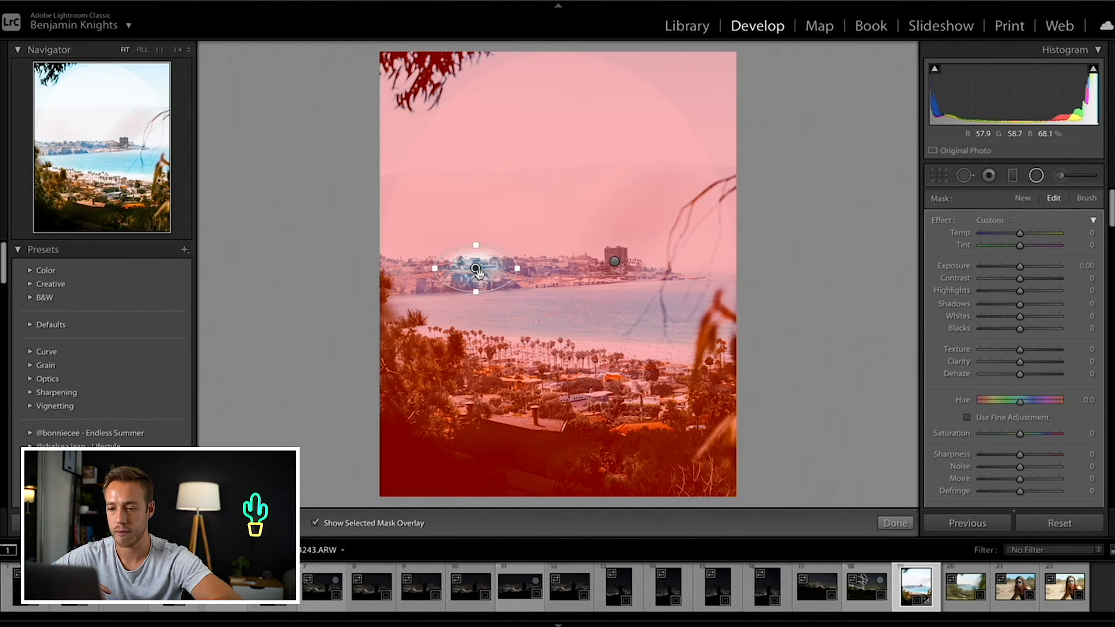
pyautogui.moveTo(477, 272); pyautogui.dragTo(431, 279)
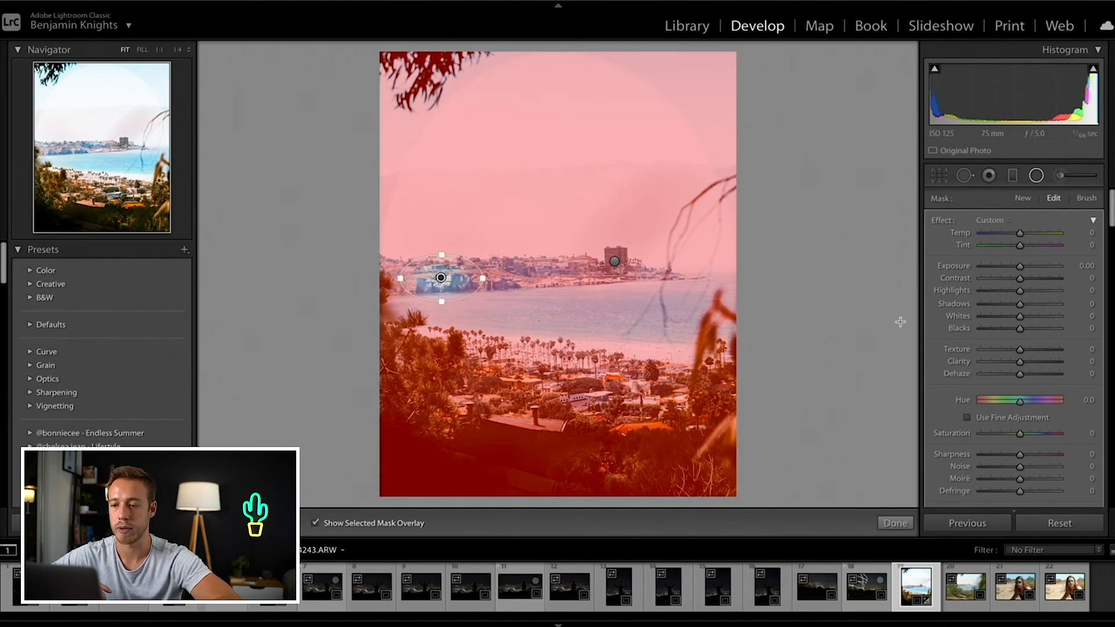
pyautogui.press('o')
pyautogui.moveTo(1019, 266)
pyautogui.mouseDown()
pyautogui.moveTo(1045, 266)
pyautogui.moveTo(998, 266)
pyautogui.moveTo(1031, 267)
pyautogui.mouseUp()
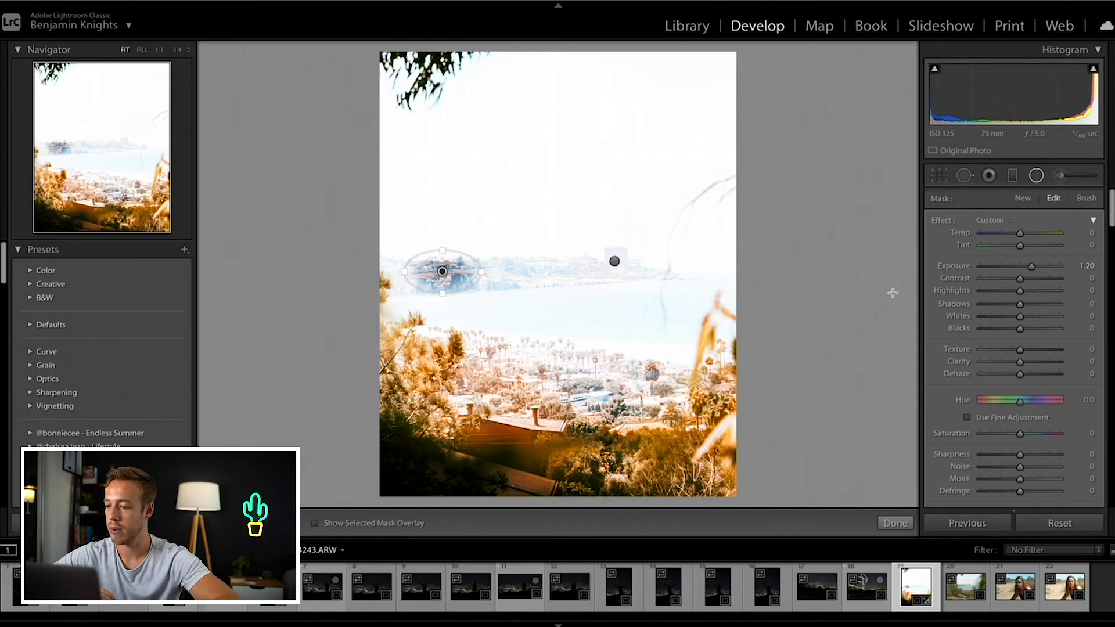
# Step: Invert the headland's radial filter so that it brightens only the inside of the ellipse
pyautogui.scroll(-3, 968, 350)
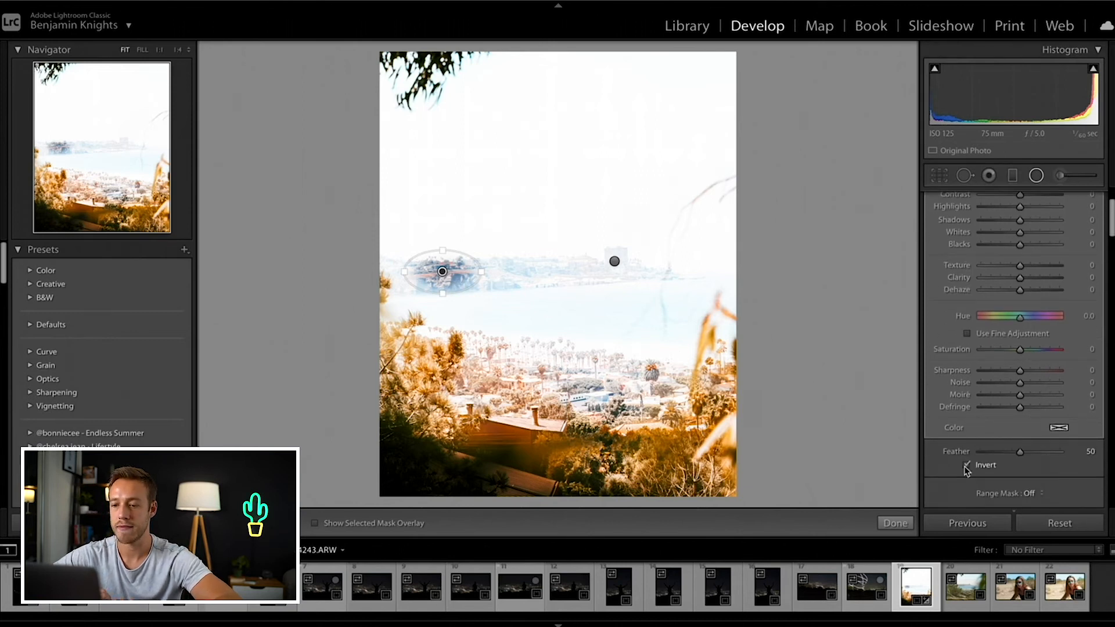
pyautogui.click(966, 466)
pyautogui.scroll(3, 949, 224)
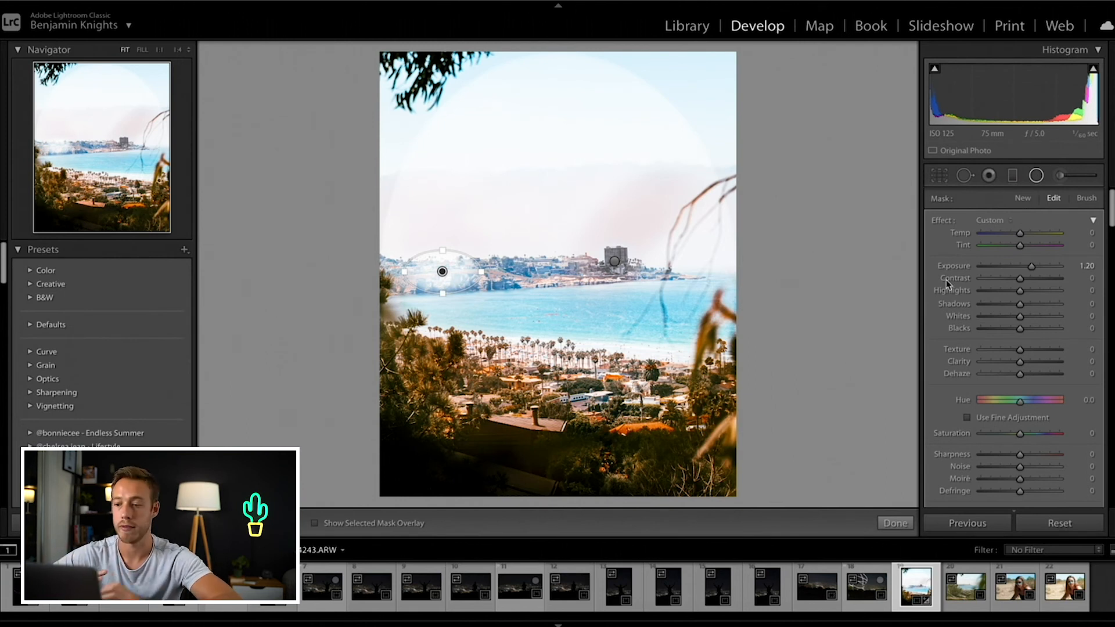
# Step: Try a wider, flatter ellipse for the headland filter, undo the reshaping, and move the filter along the coastline toward the tall building
pyautogui.moveTo(480, 271); pyautogui.dragTo(526, 275)
pyautogui.moveTo(443, 249)
pyautogui.mouseDown()
pyautogui.moveTo(443, 174)
pyautogui.moveTo(443, 265)
pyautogui.mouseUp()
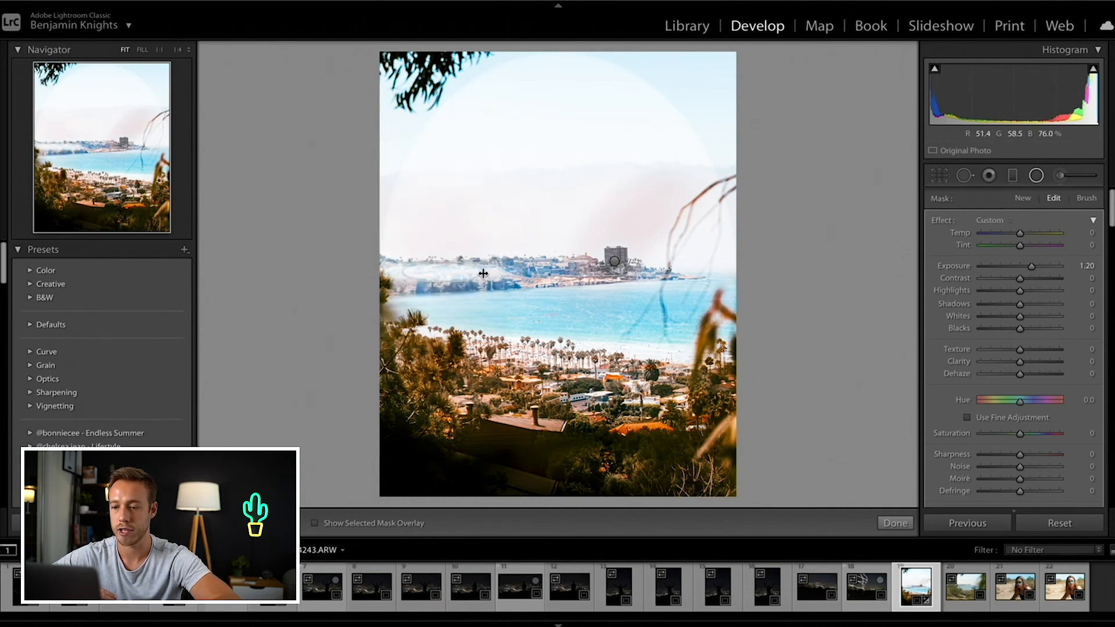
pyautogui.hotkey('ctrl', 'z')
pyautogui.moveTo(442, 273); pyautogui.dragTo(506, 271)
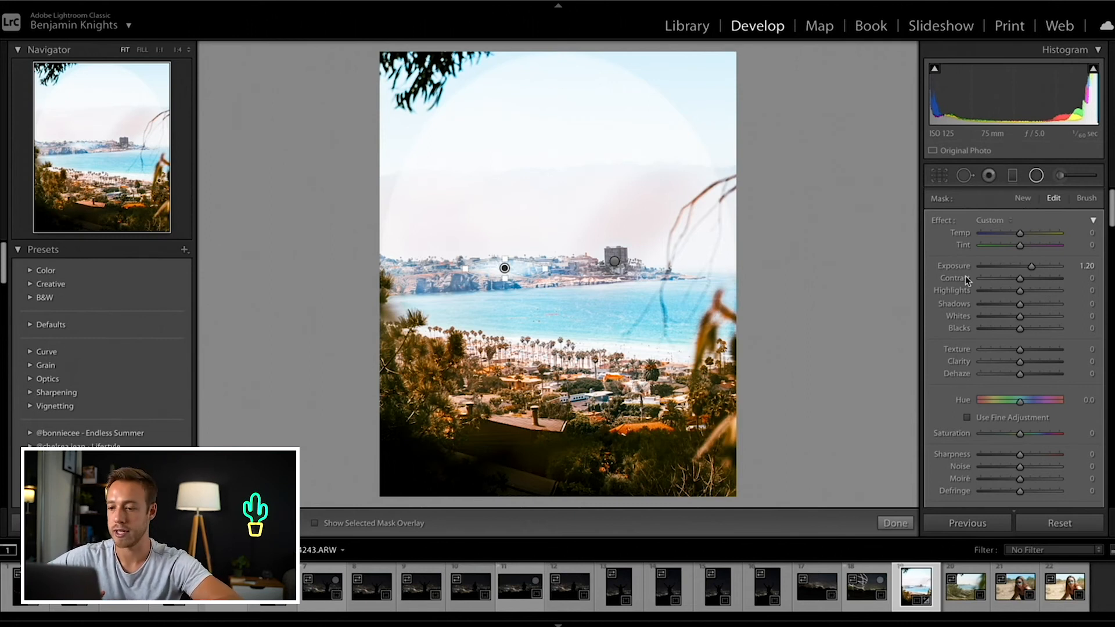
# Step: Add a second radial filter over the trees and houses left of the palms, and set its contrast to -100
pyautogui.moveTo(464, 372); pyautogui.dragTo(521, 401)
pyautogui.moveTo(466, 373); pyautogui.dragTo(476, 379)
pyautogui.moveTo(1020, 278); pyautogui.dragTo(948, 279)
# Step: Invert the second radial filter so that it affects only the area inside its ellipse
pyautogui.scroll(-1, 944, 400)
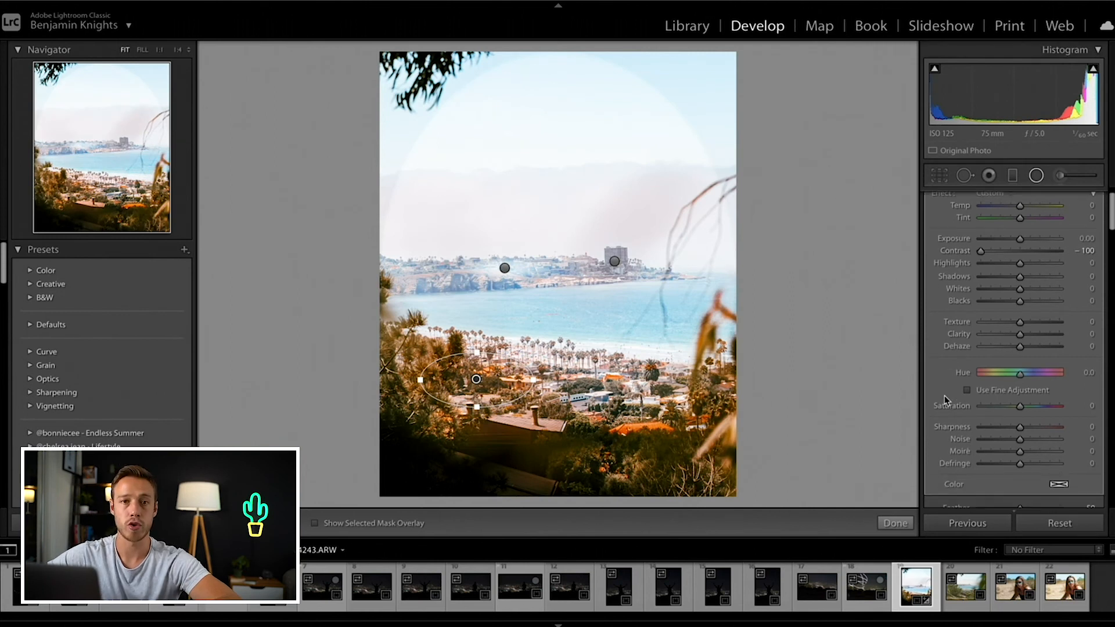
pyautogui.scroll(-2, 944, 398)
pyautogui.scroll(-2, 944, 395)
pyautogui.click(968, 422)
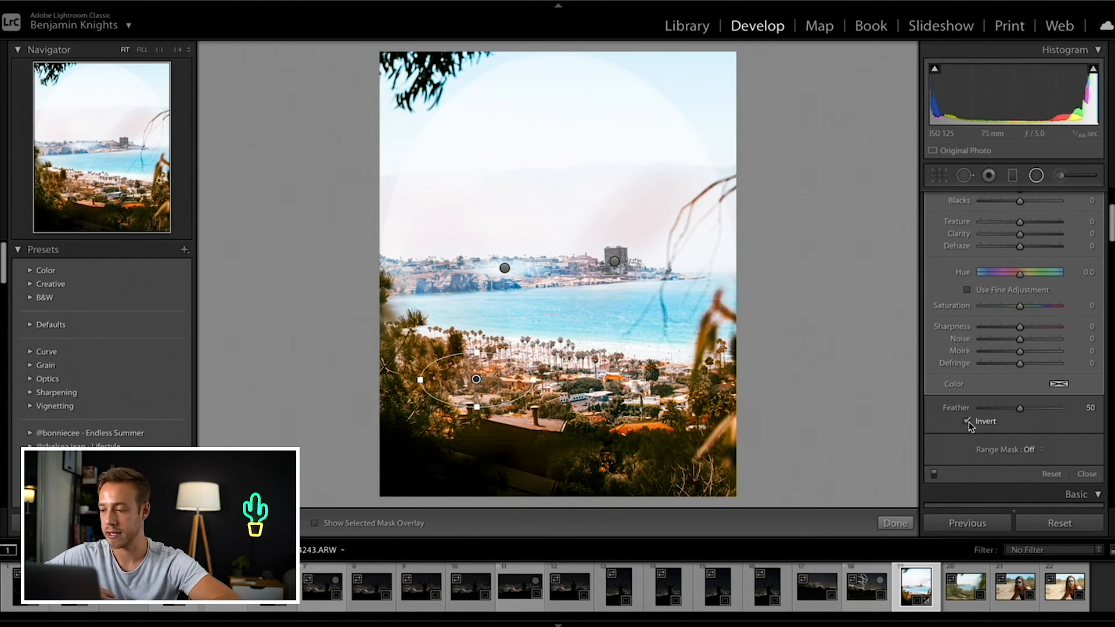
# Step: Set the second radial filter's exposure to 2.31 and its feather to 0
pyautogui.scroll(5, 949, 348)
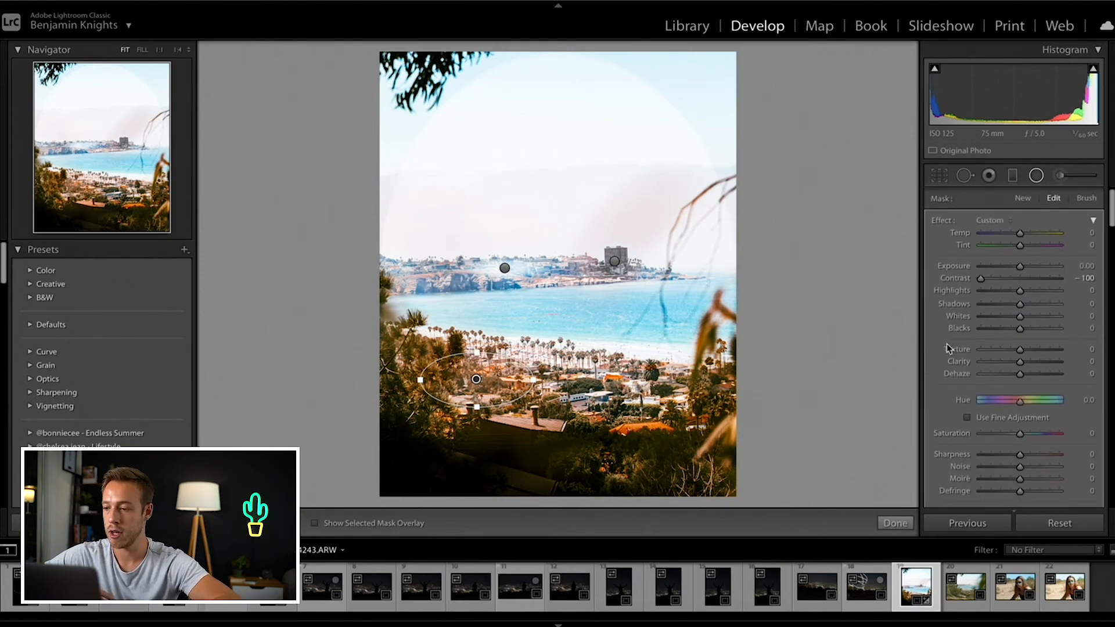
pyautogui.moveTo(1020, 266); pyautogui.dragTo(1044, 267)
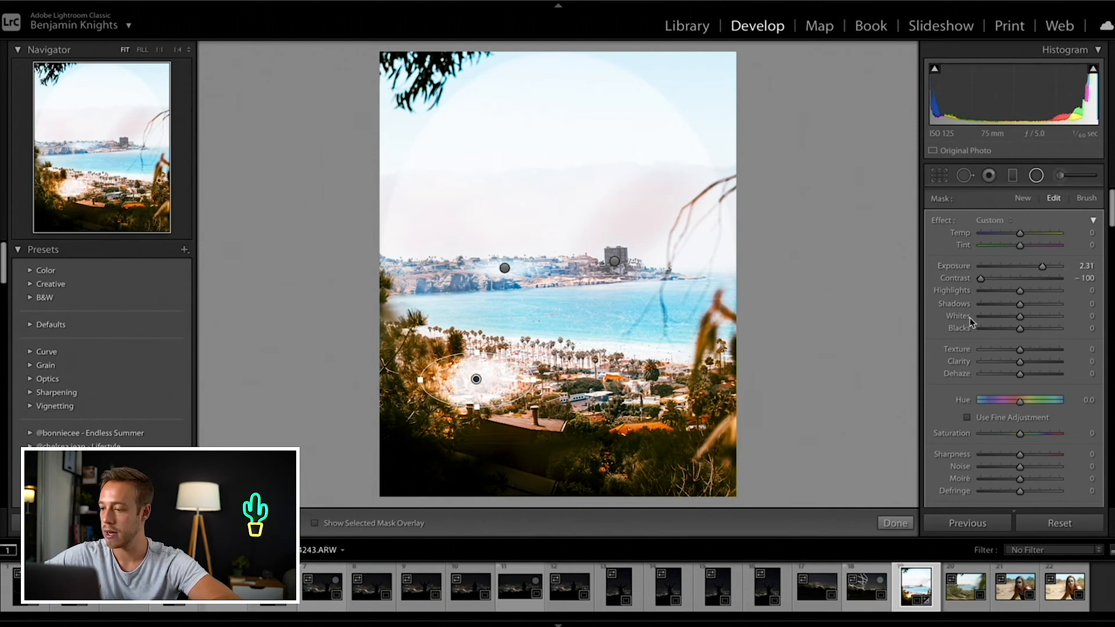
pyautogui.scroll(-5, 969, 318)
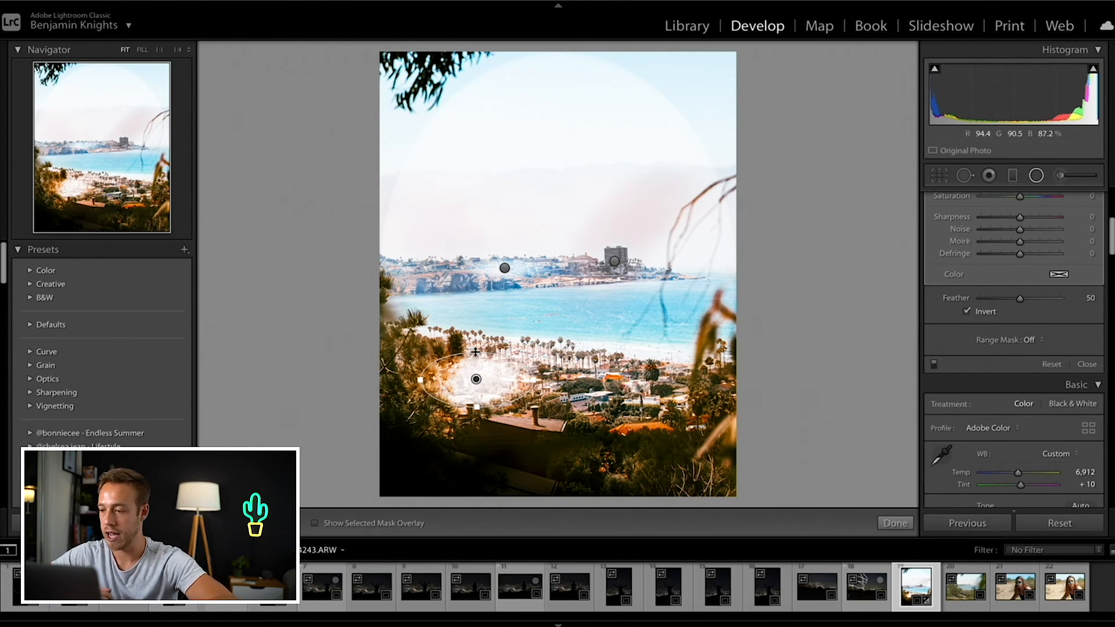
pyautogui.moveTo(1020, 299); pyautogui.dragTo(952, 301)
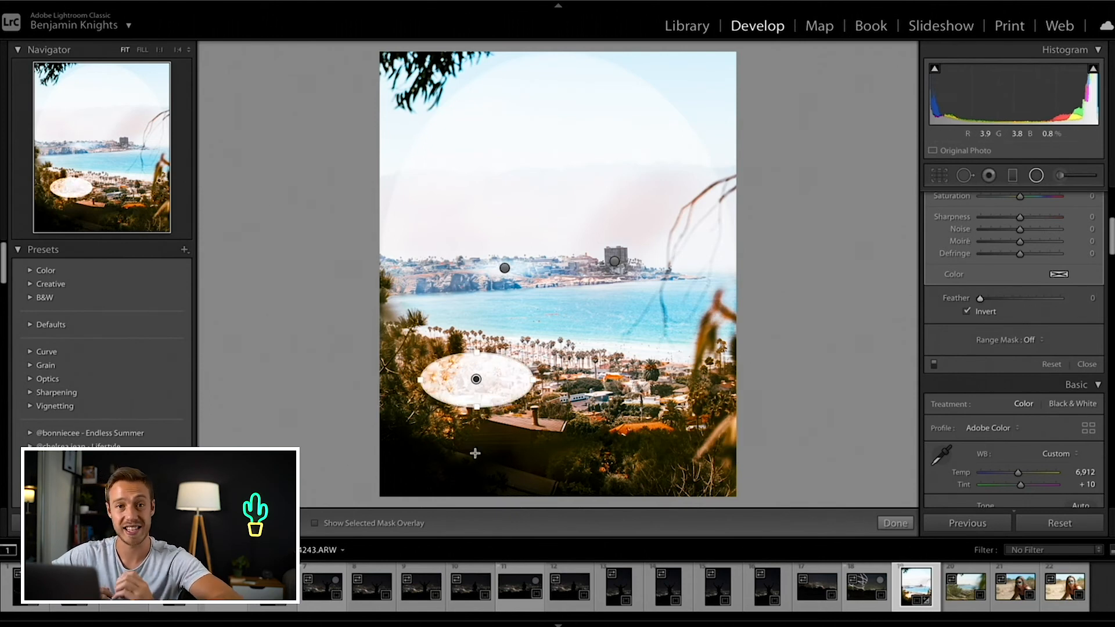
# Step: Set the feather of the second radial filter over the trees and houses to 100
pyautogui.doubleClick(955, 298)
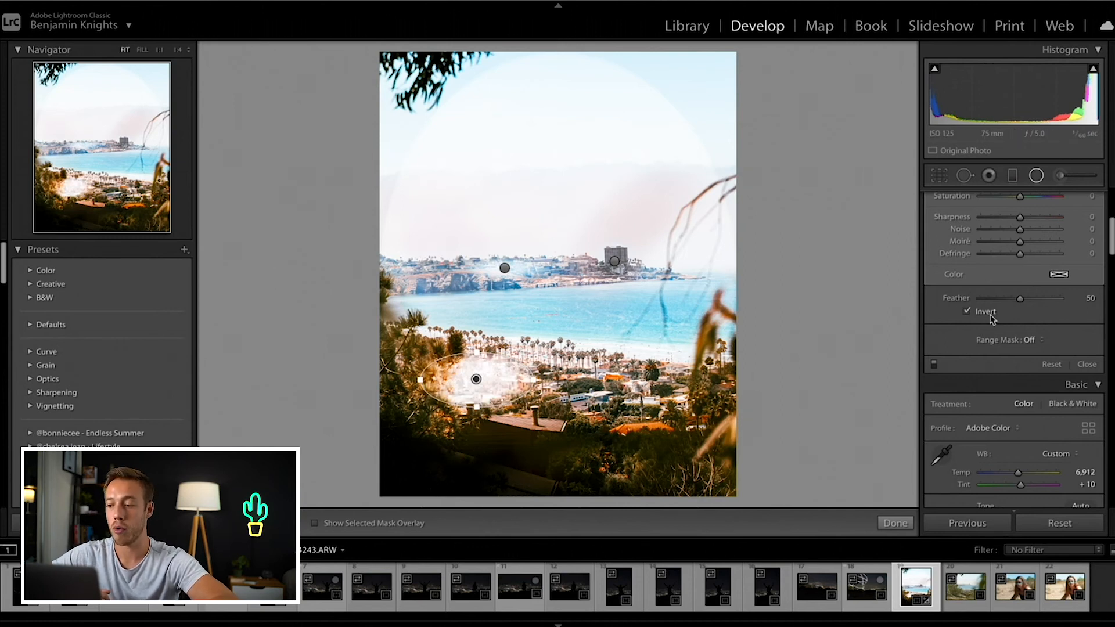
pyautogui.moveTo(1018, 299); pyautogui.dragTo(1072, 302)
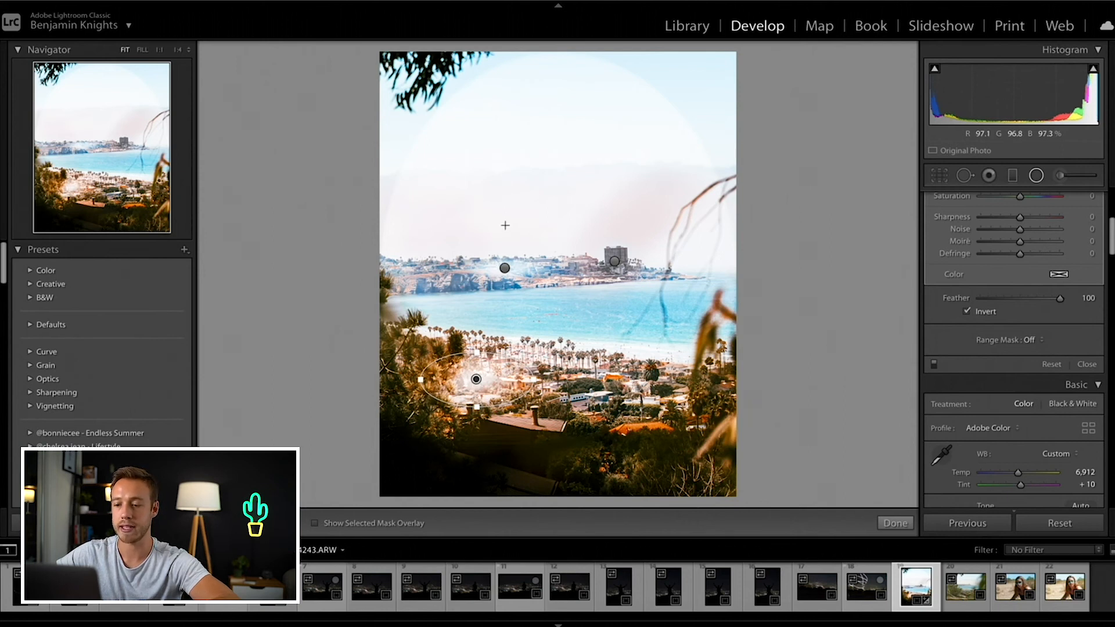
# Step: Delete the radial filters on the headland, the trees and houses, and the tall building, and close the Radial Filter tool
pyautogui.click(505, 268)
pyautogui.click(476, 378)
pyautogui.press('Delete')
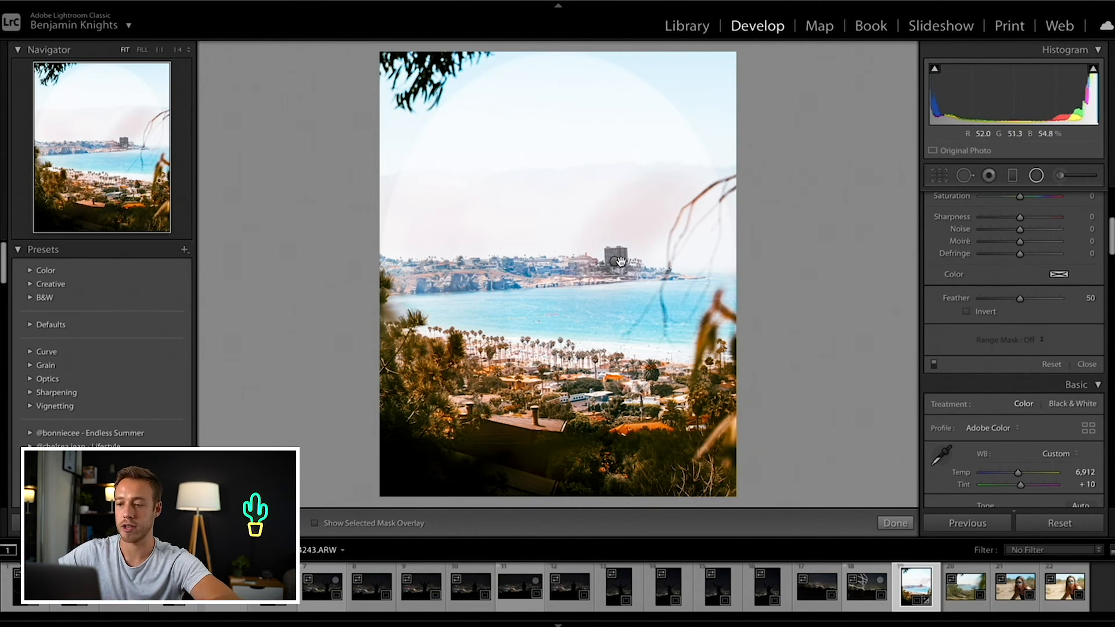
pyautogui.moveTo(614, 261); pyautogui.dragTo(638, 284)
pyautogui.press('Delete')
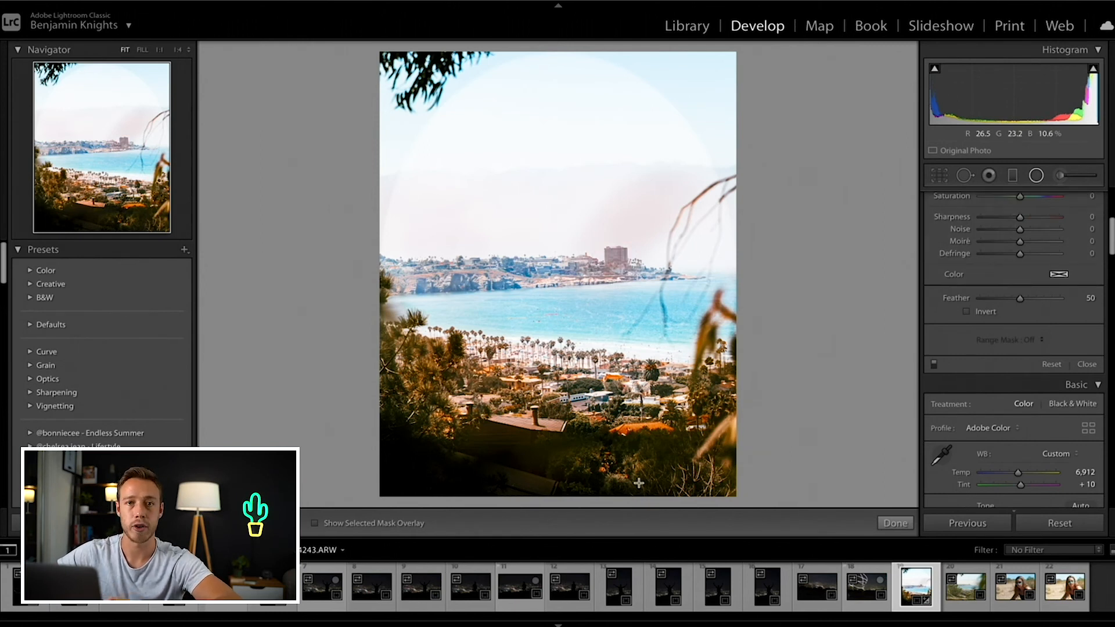
pyautogui.click(895, 523)
pyautogui.scroll(5, 1030, 342)
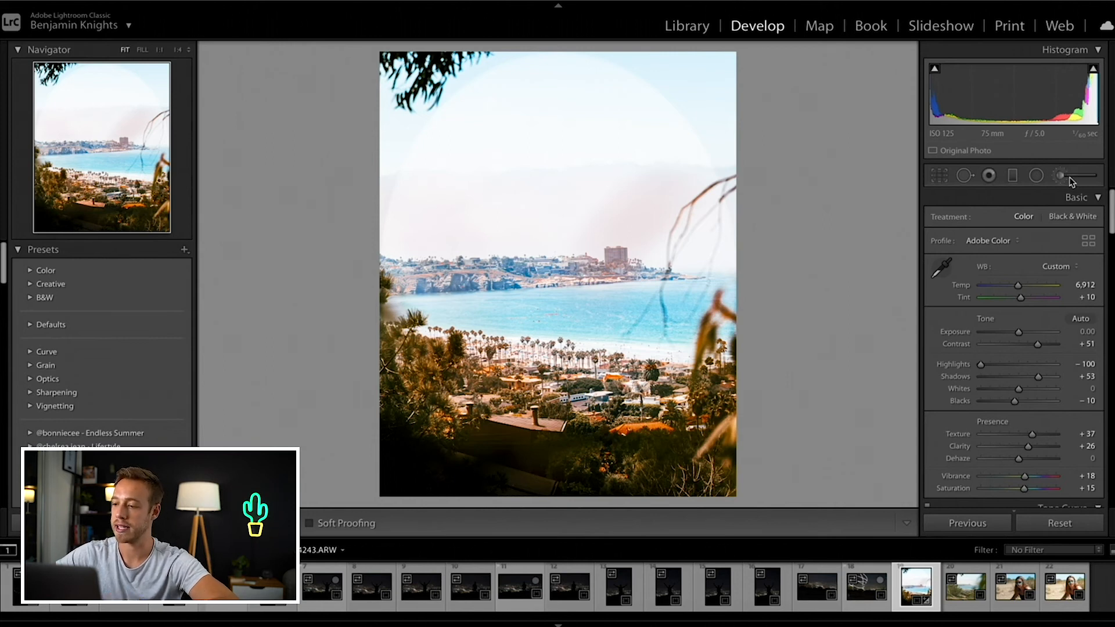
# Step: Paint an Adjustment Brush mask over the tall building on the headland
pyautogui.click(1071, 177)
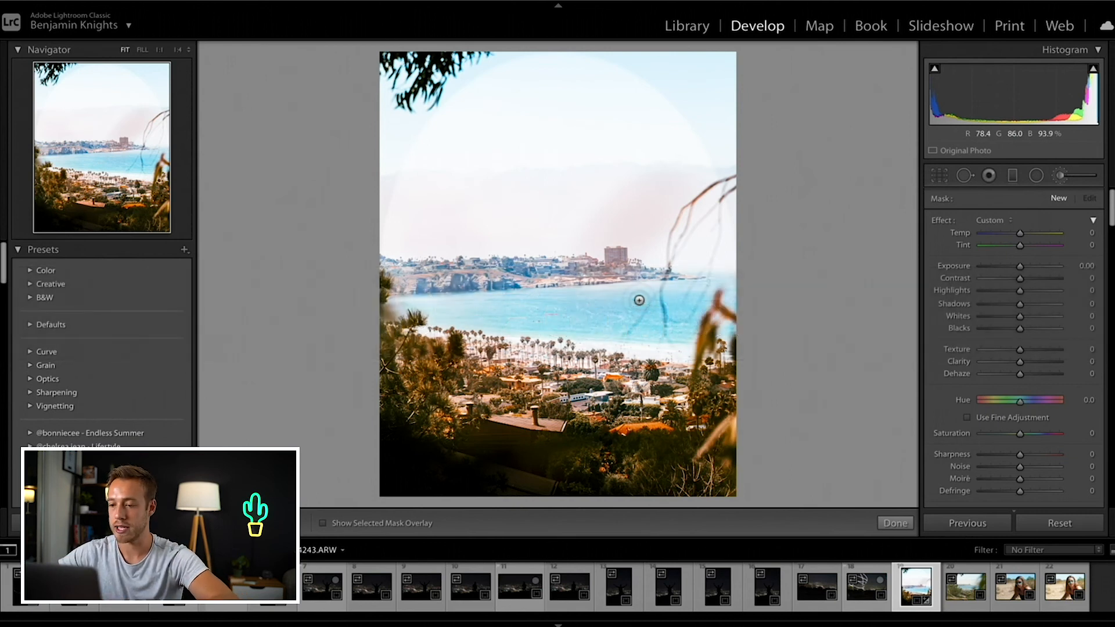
pyautogui.press('super+equal')
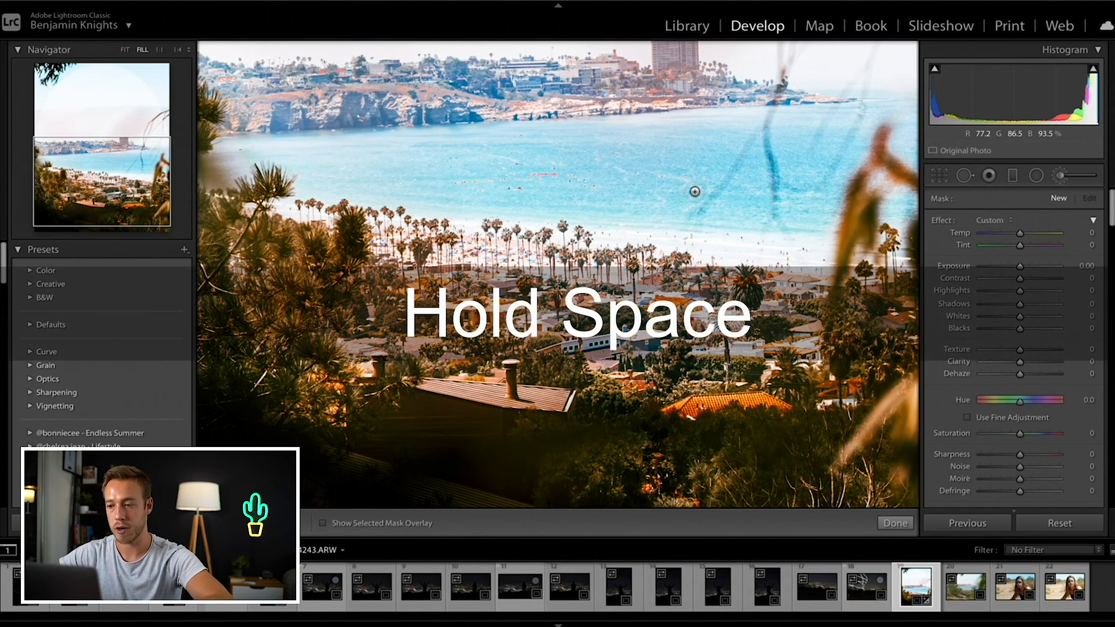
pyautogui.press('space')
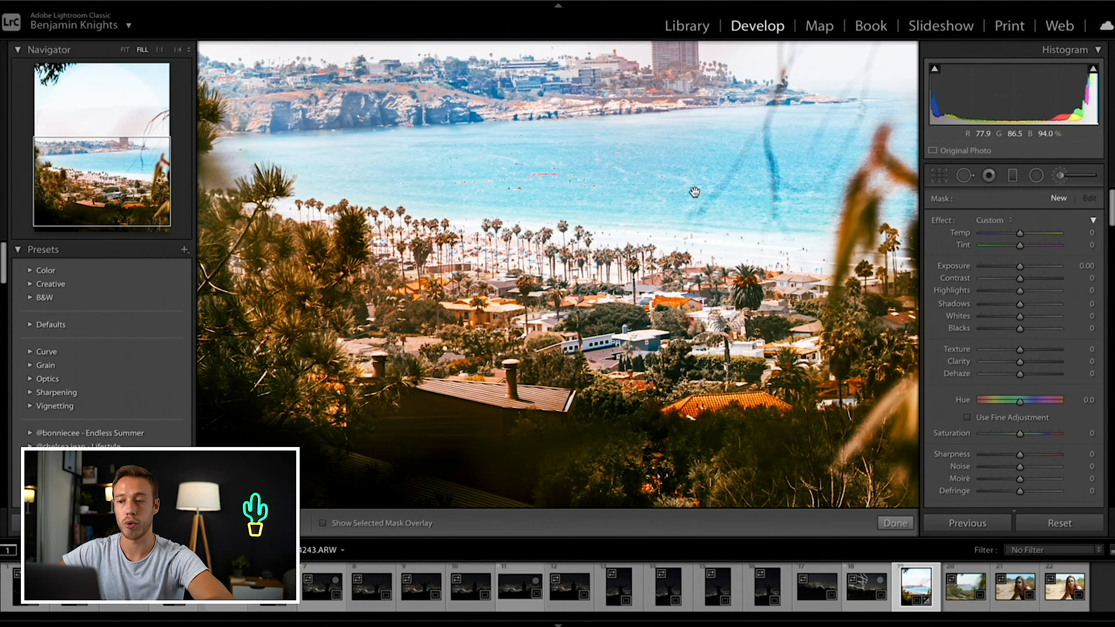
pyautogui.moveTo(694, 192)
pyautogui.mouseDown()
pyautogui.moveTo(649, 266)
pyautogui.moveTo(341, 328)
pyautogui.moveTo(444, 172)
pyautogui.moveTo(550, 331)
pyautogui.moveTo(552, 366)
pyautogui.mouseUp()
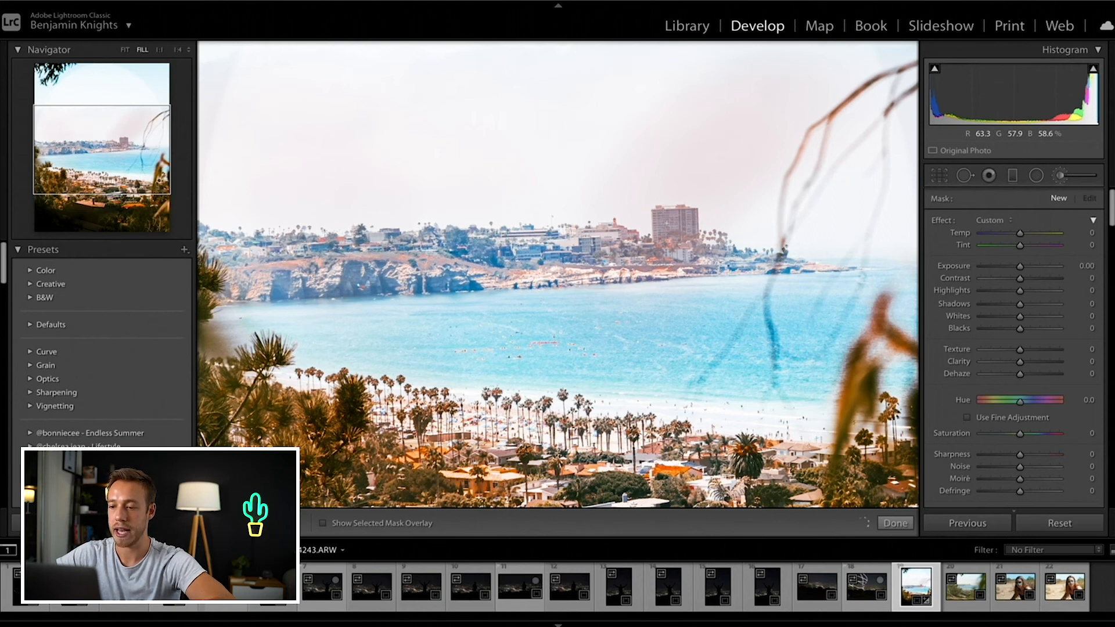
pyautogui.click(660, 238)
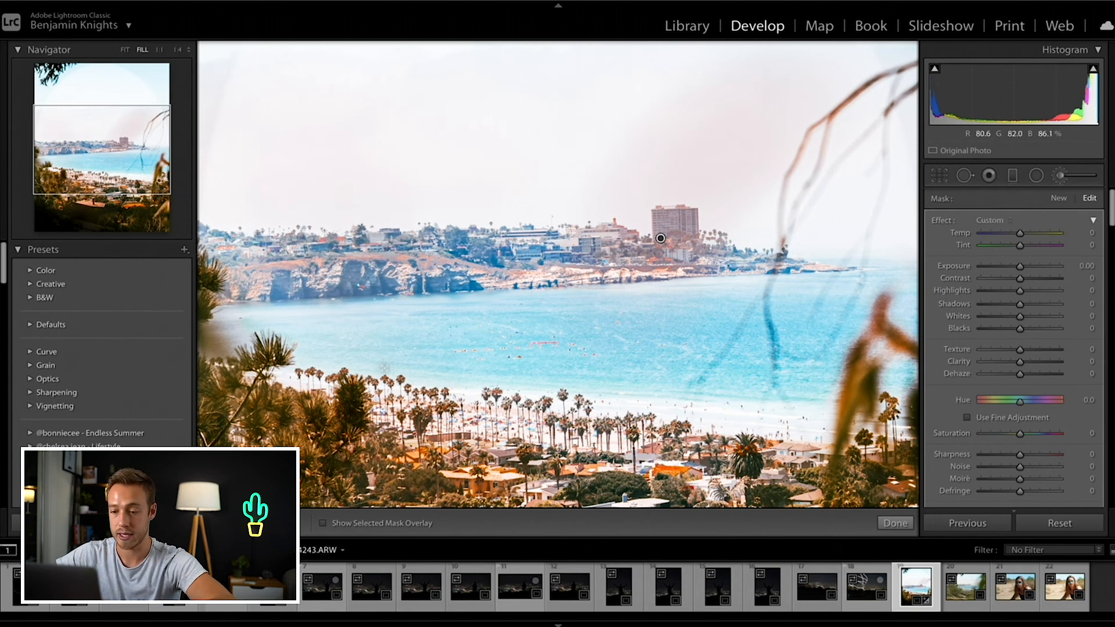
# Step: Show the selected mask overlay for the building and undo the stray brush stroke across the sky and bay
pyautogui.click(396, 523)
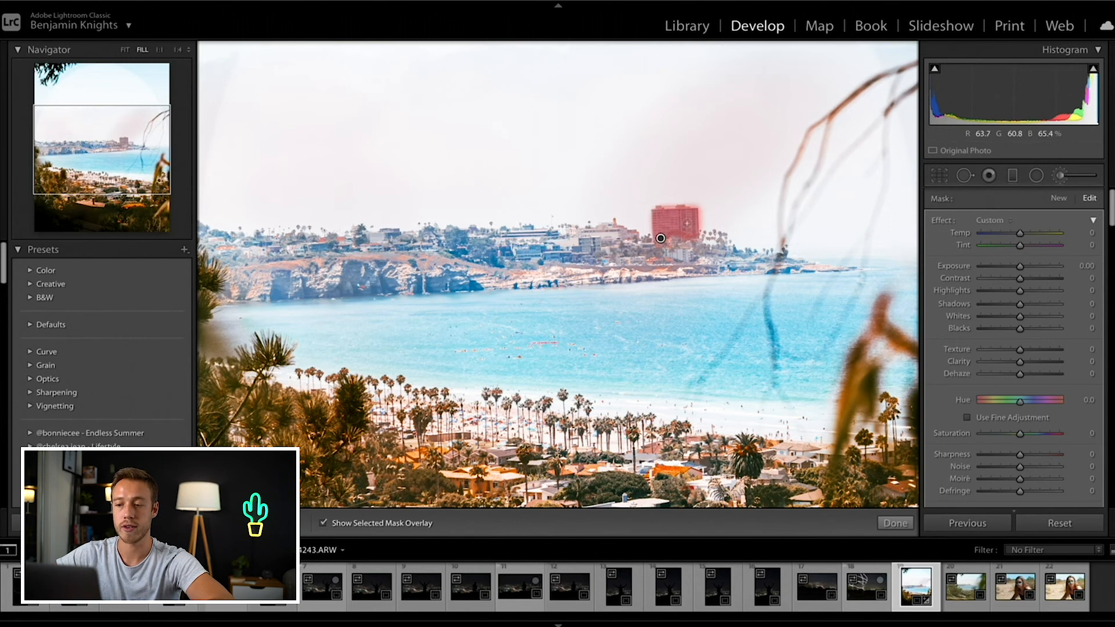
pyautogui.click(406, 523)
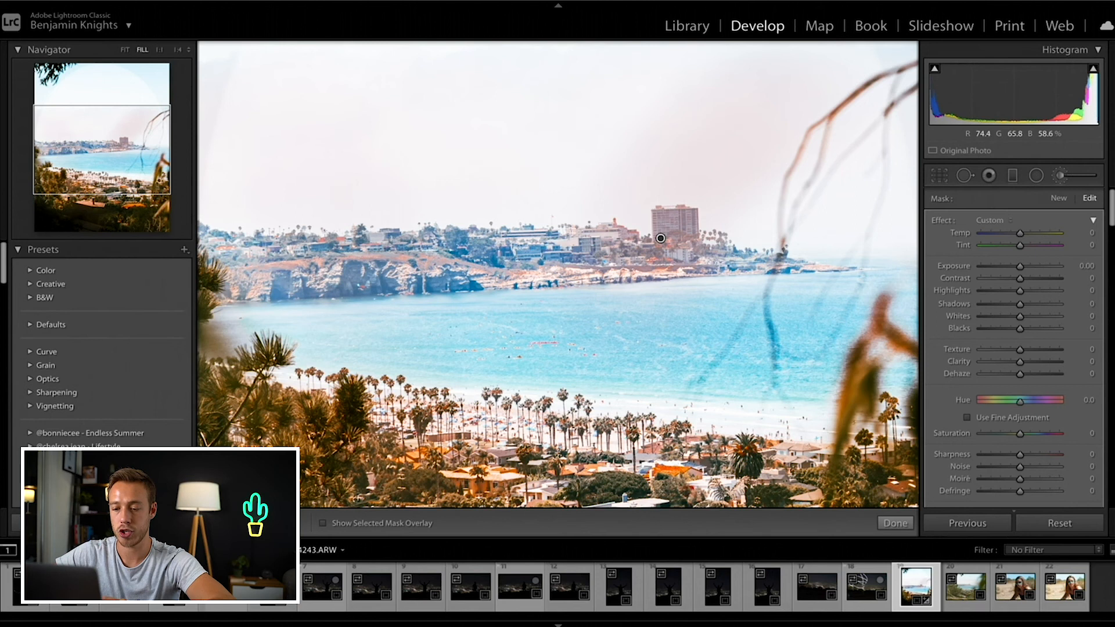
pyautogui.click(341, 524)
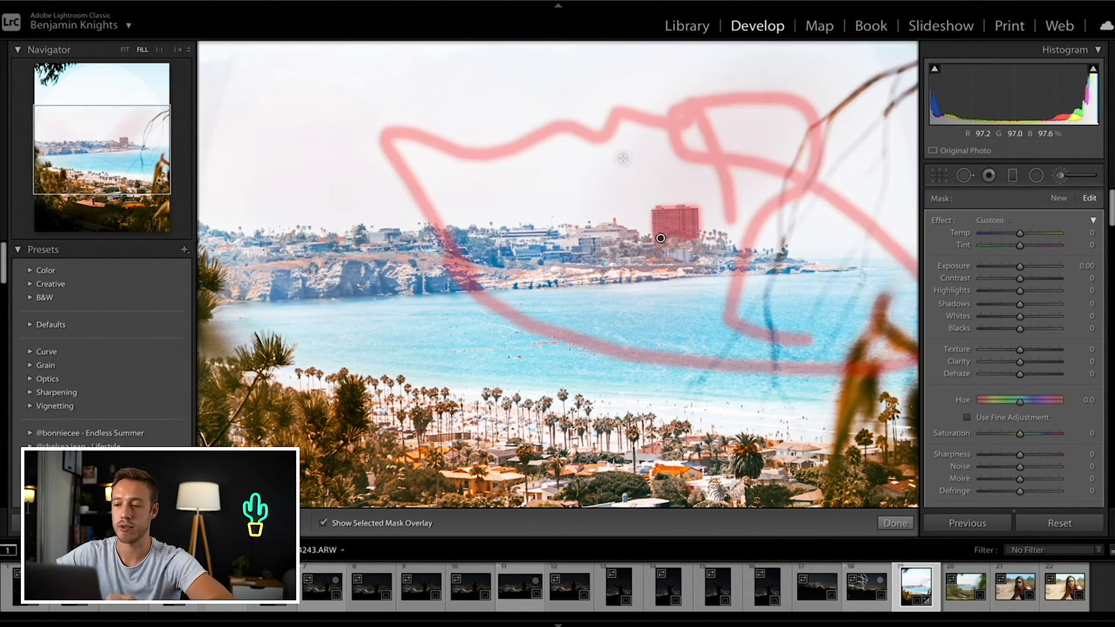
pyautogui.hotkey('ctrl', 'z')
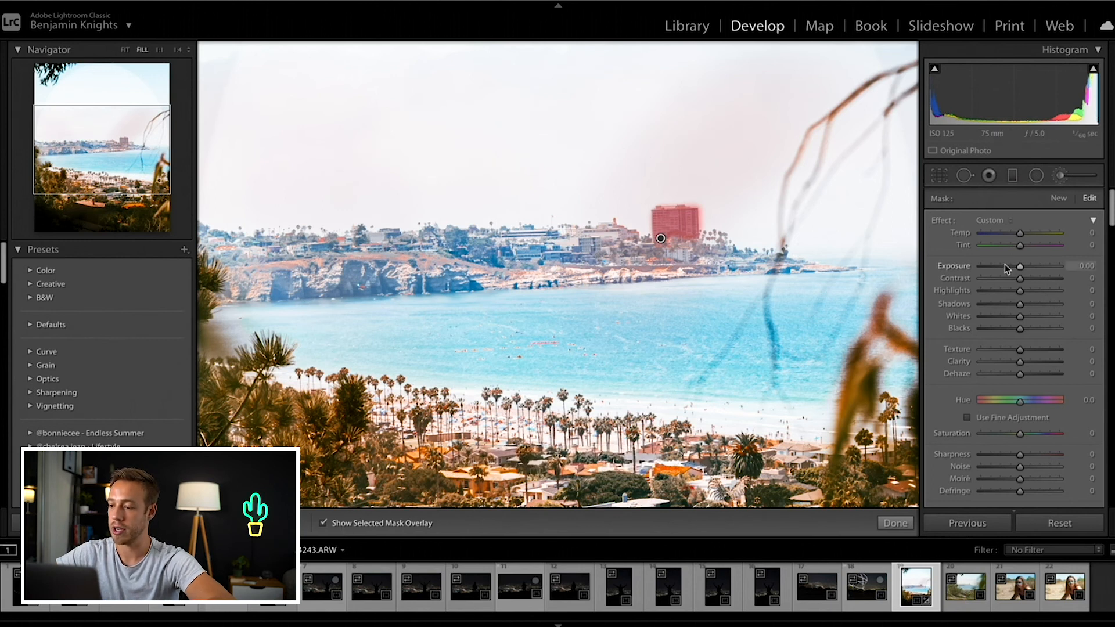
# Step: Hide the mask overlay and set the building mask's exposure to 0.44, contrast to 72, texture to 100, and sharpness to 100
pyautogui.moveTo(1020, 267); pyautogui.dragTo(1043, 268)
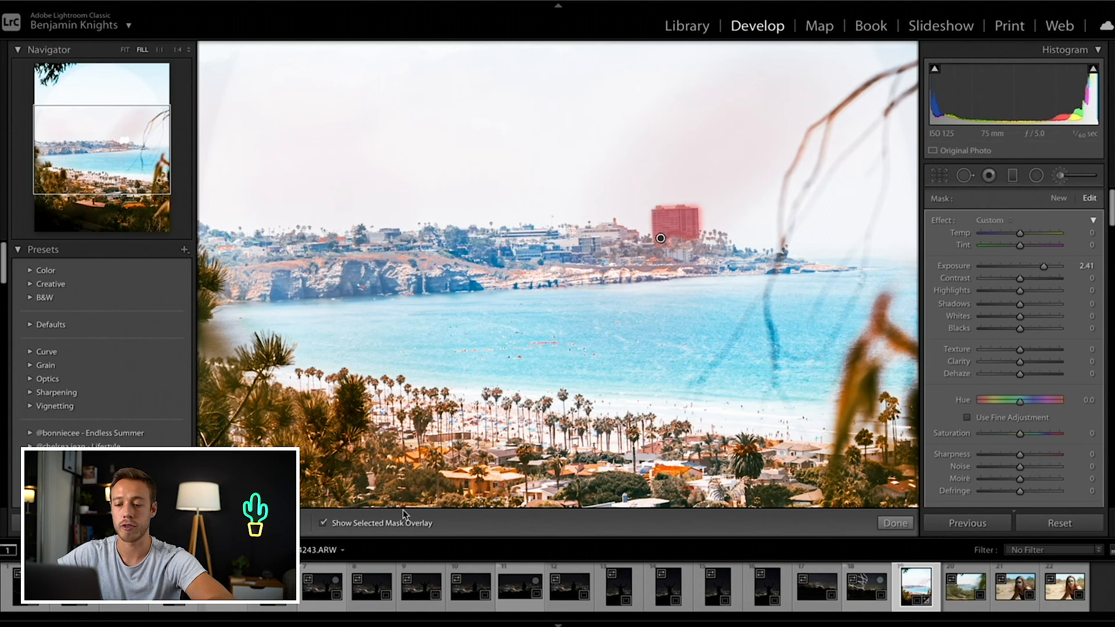
pyautogui.click(323, 522)
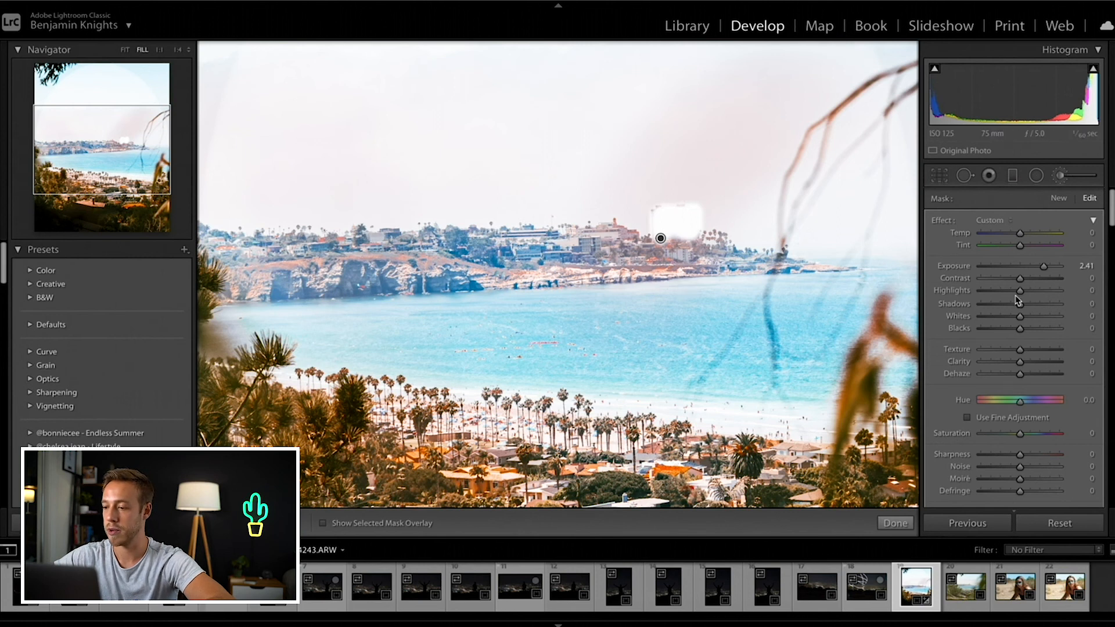
pyautogui.moveTo(1029, 269)
pyautogui.mouseDown()
pyautogui.moveTo(1019, 266)
pyautogui.moveTo(1049, 280)
pyautogui.mouseUp()
pyautogui.moveTo(1020, 348); pyautogui.dragTo(1067, 349)
pyautogui.moveTo(1019, 454); pyautogui.dragTo(1099, 456)
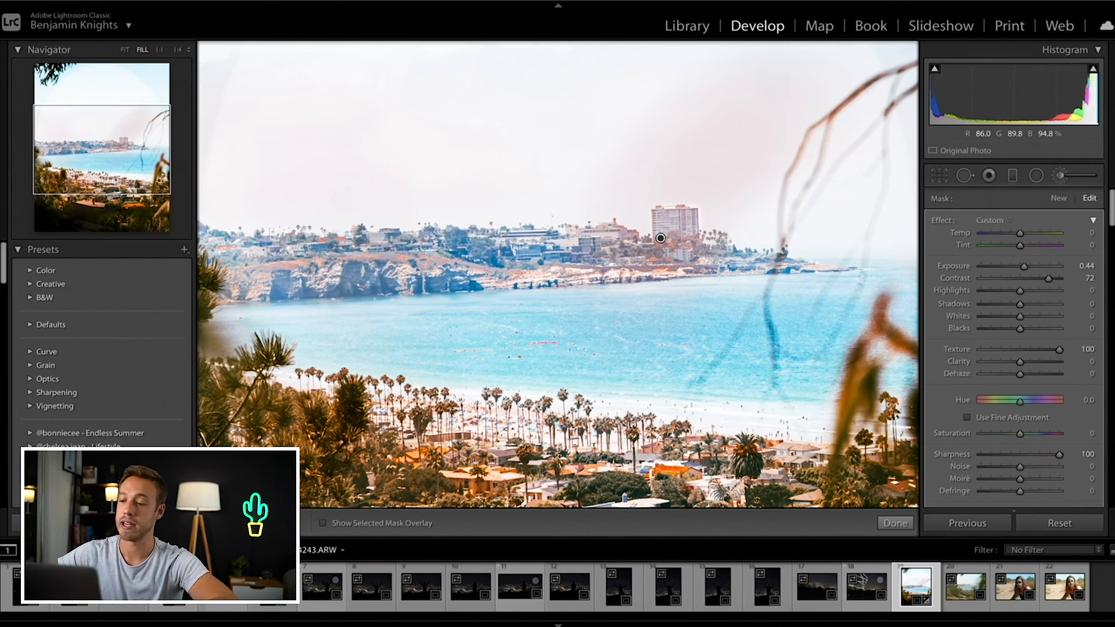
# Step: Delete the tall building's brush mask and undo a stray brush stroke in the sky
pyautogui.press('Delete')
pyautogui.press('super+minus')
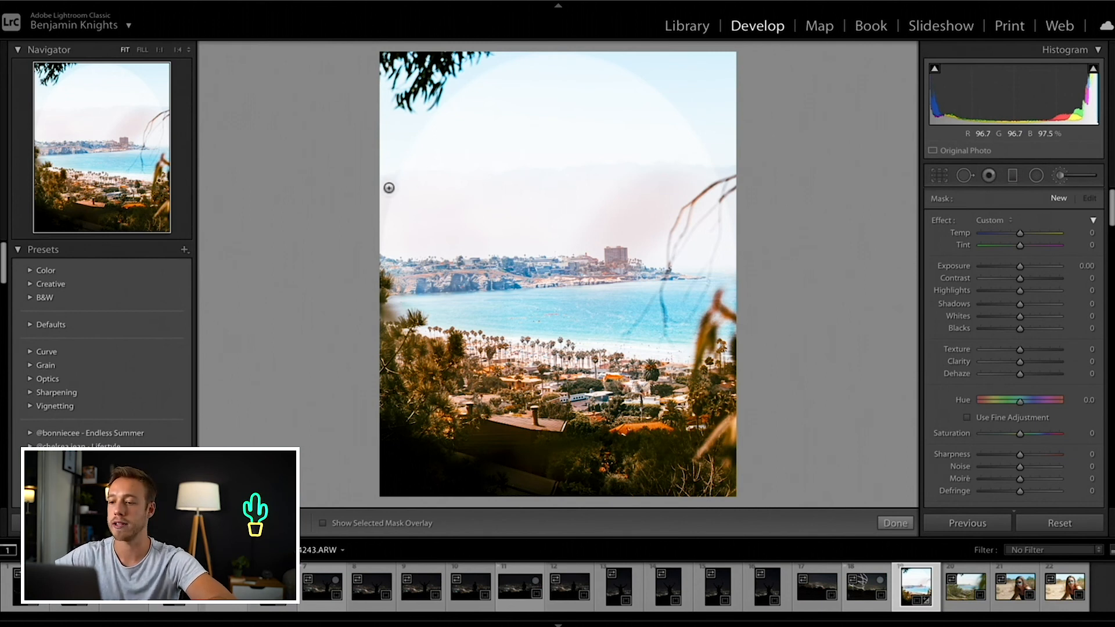
pyautogui.click(441, 242)
pyautogui.press('super+z')
# Step: Show the mask overlay and paint a new brush mask over most of the sky, enlarging the brush for the upper part
pyautogui.click(379, 524)
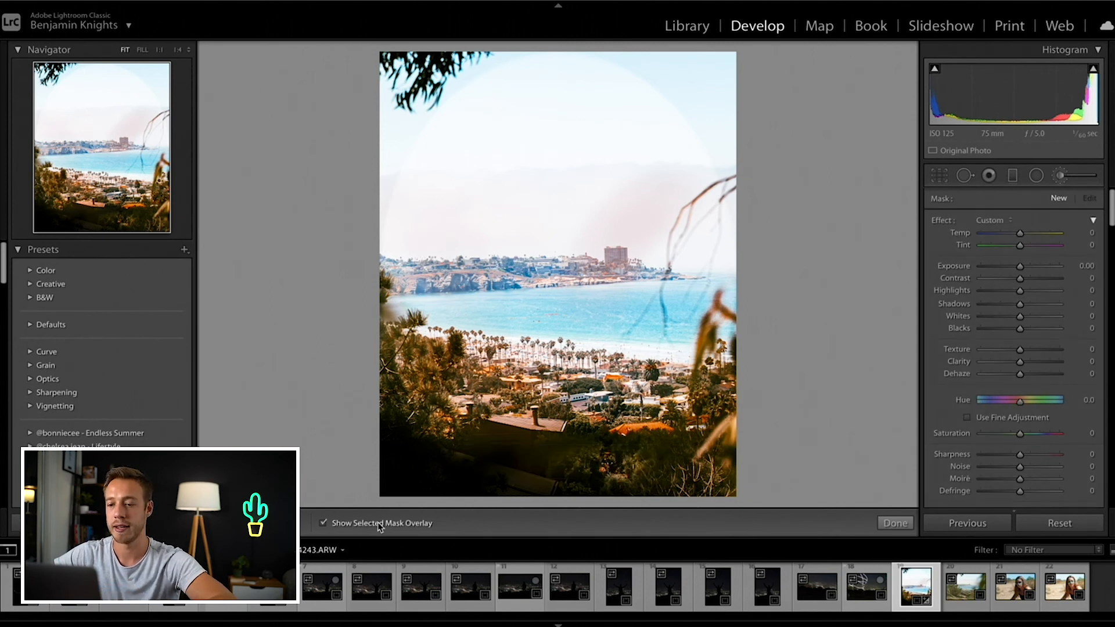
pyautogui.moveTo(386, 248)
pyautogui.mouseDown()
pyautogui.moveTo(408, 189)
pyautogui.moveTo(388, 162)
pyautogui.moveTo(381, 230)
pyautogui.moveTo(423, 187)
pyautogui.moveTo(441, 231)
pyautogui.moveTo(432, 246)
pyautogui.moveTo(551, 220)
pyautogui.moveTo(447, 209)
pyautogui.moveTo(432, 192)
pyautogui.moveTo(438, 209)
pyautogui.mouseUp()
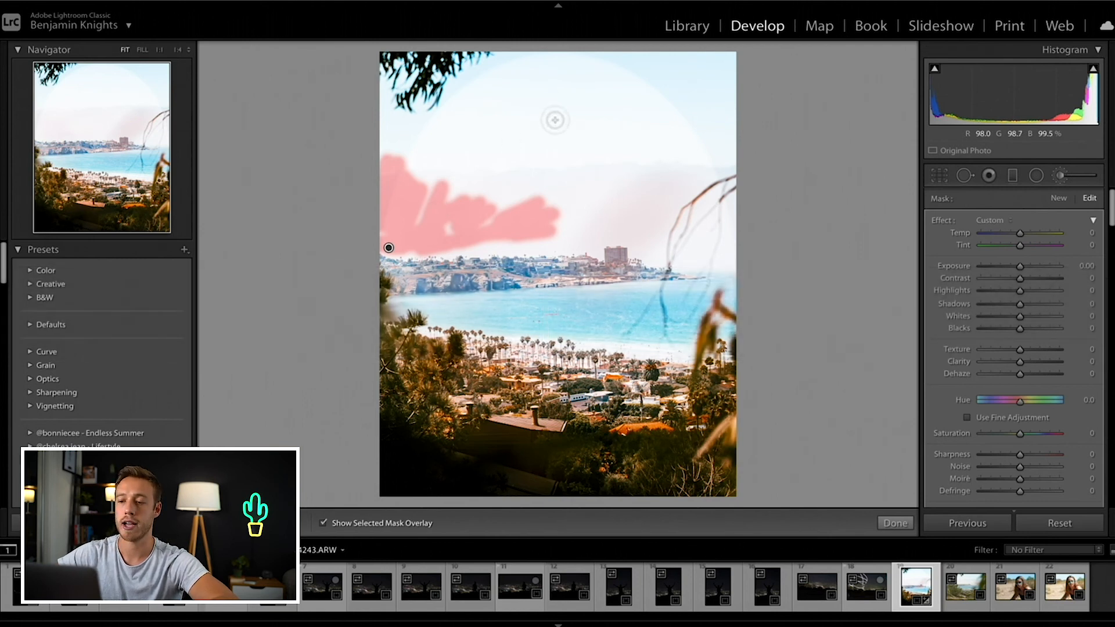
pyautogui.press(']')
pyautogui.press(']')
pyautogui.press(']')
pyautogui.press(']')
pyautogui.press(']')
pyautogui.press(']')
pyautogui.press(']')
pyautogui.press(']')
pyautogui.press(']')
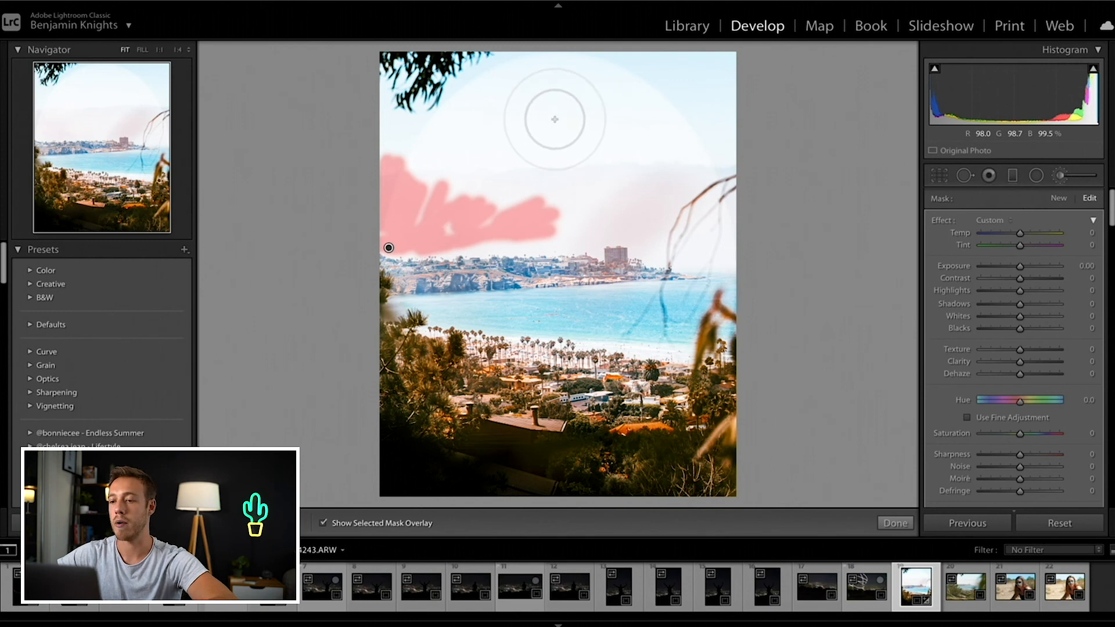
pyautogui.moveTo(554, 119)
pyautogui.mouseDown()
pyautogui.moveTo(697, 80)
pyautogui.moveTo(489, 75)
pyautogui.moveTo(451, 130)
pyautogui.moveTo(550, 179)
pyautogui.moveTo(589, 113)
pyautogui.moveTo(418, 169)
pyautogui.moveTo(520, 219)
pyautogui.moveTo(572, 219)
pyautogui.moveTo(630, 182)
pyautogui.moveTo(708, 100)
pyautogui.moveTo(500, 181)
pyautogui.moveTo(583, 206)
pyautogui.mouseUp()
# Step: Shrink the brush, extend the sky mask over the headland's buildings and cliffs, and undo the mask's deletion
pyautogui.scroll(-4, 592, 219)
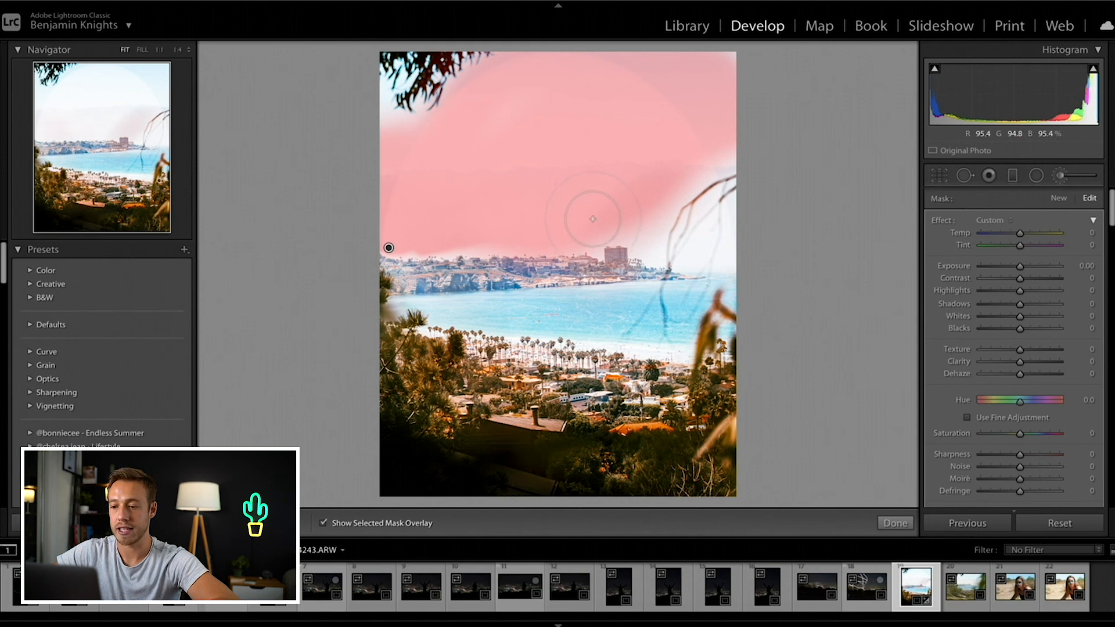
pyautogui.scroll(-2, 593, 219)
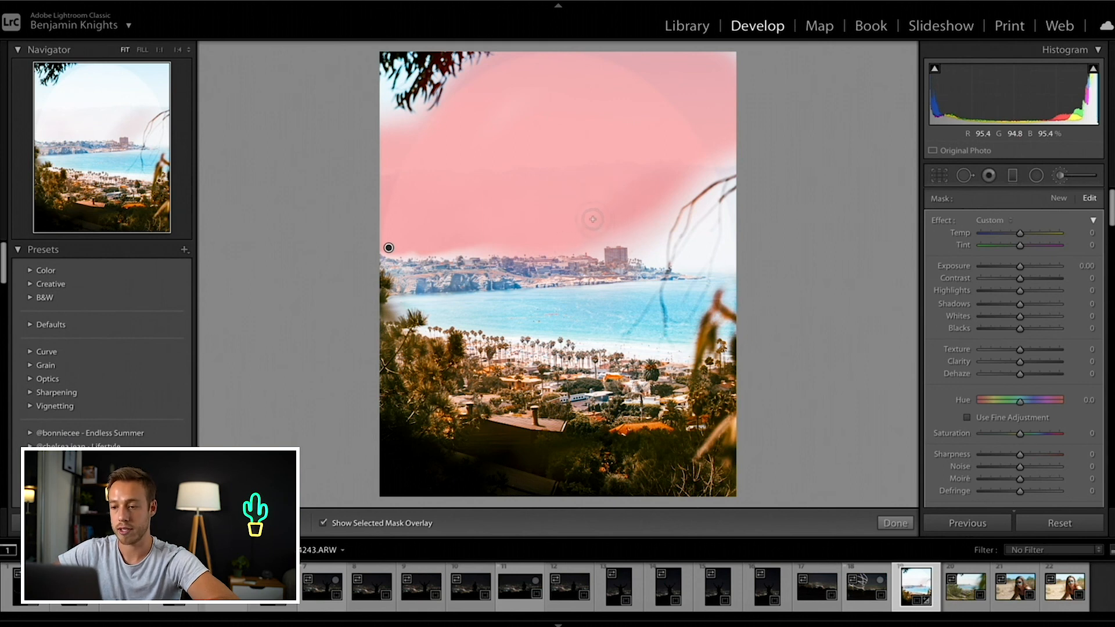
pyautogui.moveTo(474, 252)
pyautogui.mouseDown()
pyautogui.moveTo(439, 255)
pyautogui.moveTo(506, 245)
pyautogui.mouseUp()
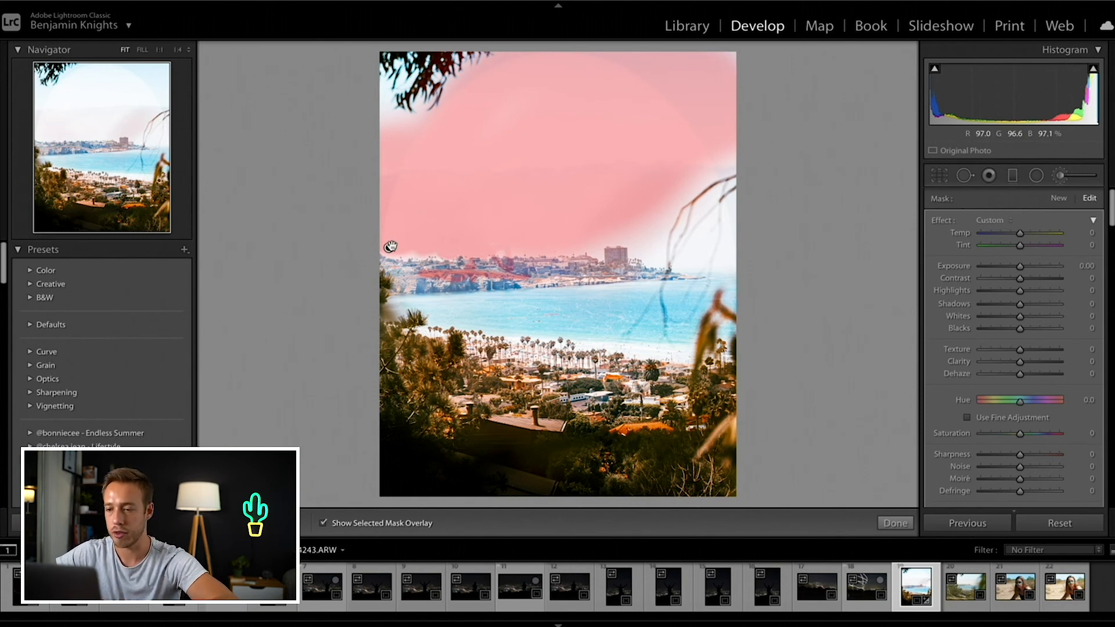
pyautogui.press('Delete')
pyautogui.hotkey('ctrl', 'z')
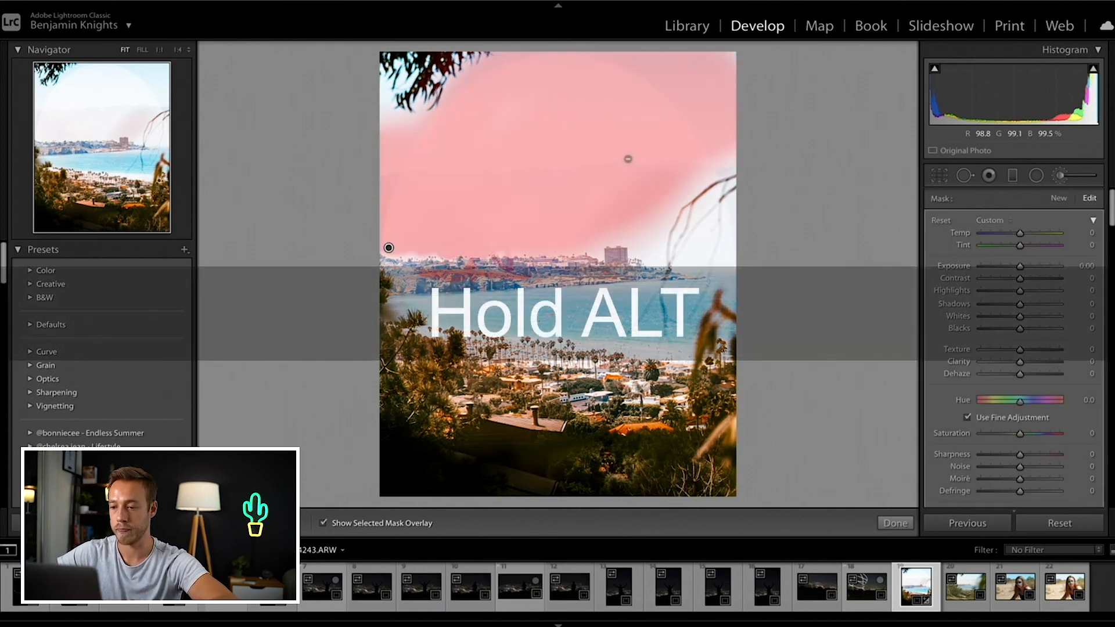
# Step: Erase the brush mask from the upper-right sky and from the headland's buildings and cliffs
pyautogui.press('alt')
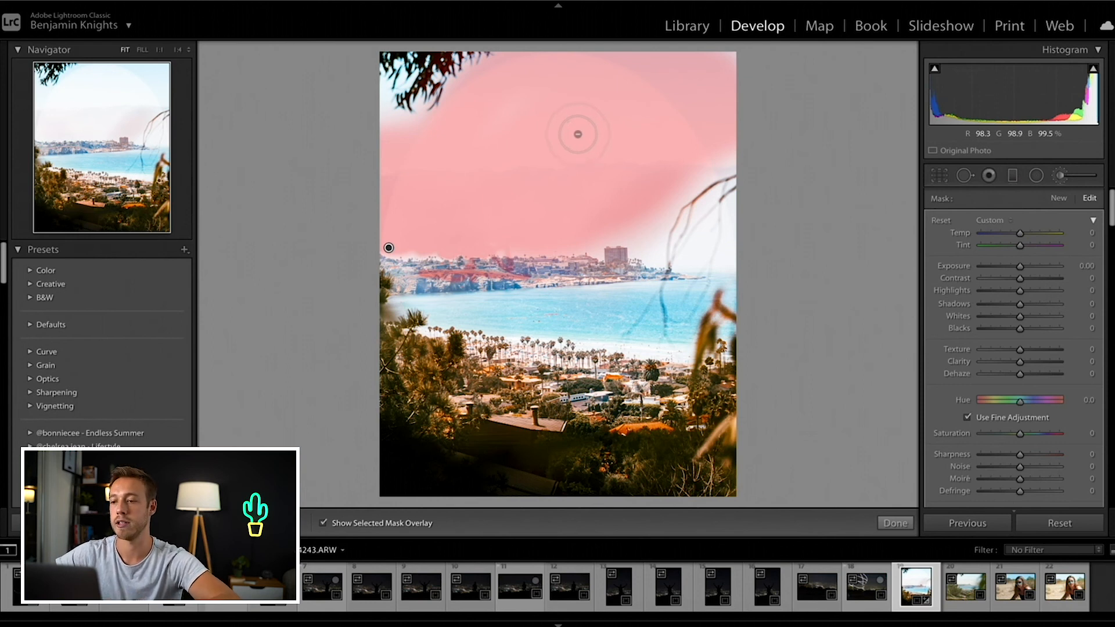
pyautogui.moveTo(606, 58)
pyautogui.mouseDown()
pyautogui.moveTo(698, 95)
pyautogui.moveTo(747, 142)
pyautogui.moveTo(685, 58)
pyautogui.mouseUp()
pyautogui.moveTo(528, 33)
pyautogui.mouseDown()
pyautogui.moveTo(742, 137)
pyautogui.moveTo(642, 70)
pyautogui.moveTo(717, 166)
pyautogui.moveTo(663, 85)
pyautogui.mouseUp()
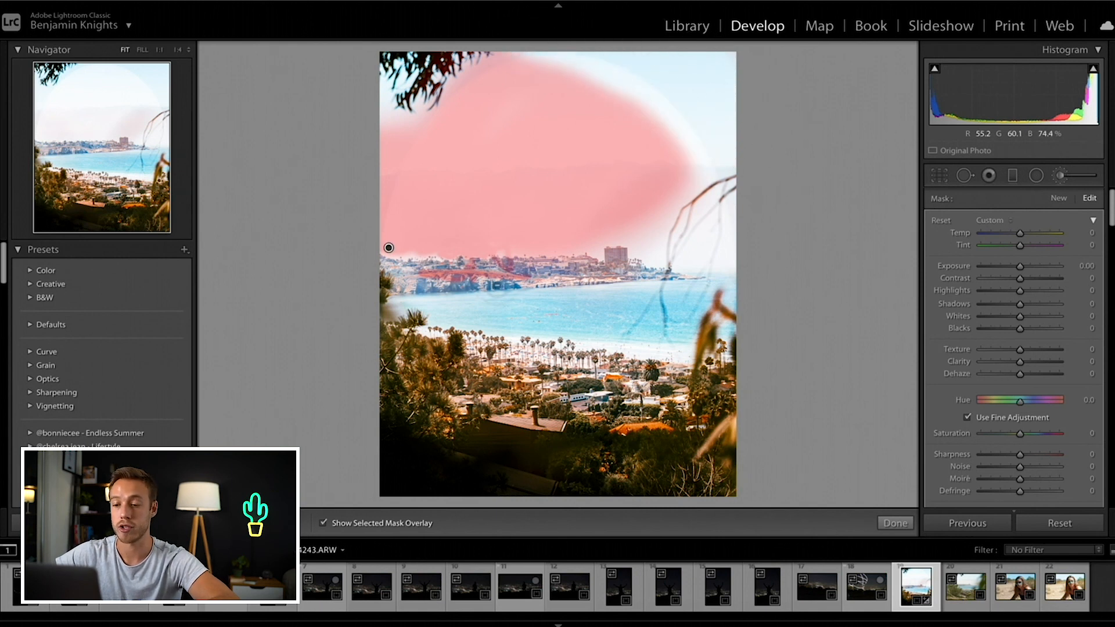
pyautogui.moveTo(498, 278)
pyautogui.mouseDown()
pyautogui.moveTo(430, 277)
pyautogui.moveTo(522, 262)
pyautogui.moveTo(434, 270)
pyautogui.moveTo(389, 247)
pyautogui.mouseUp()
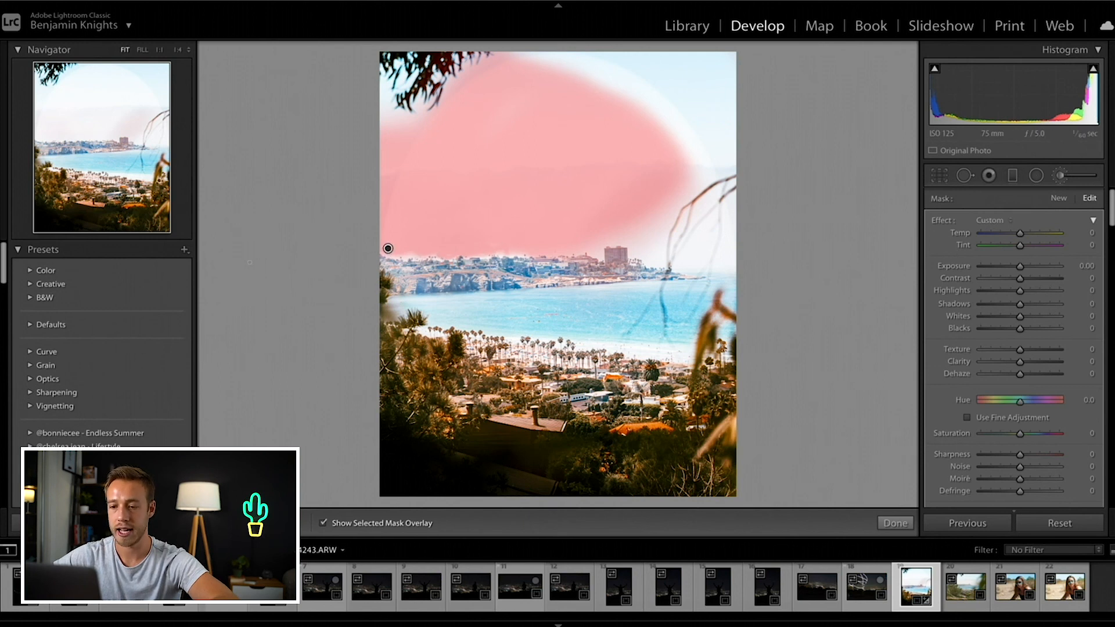
# Step: Remove the sky's brush mask and close the Adjustment Brush
pyautogui.press('Escape')
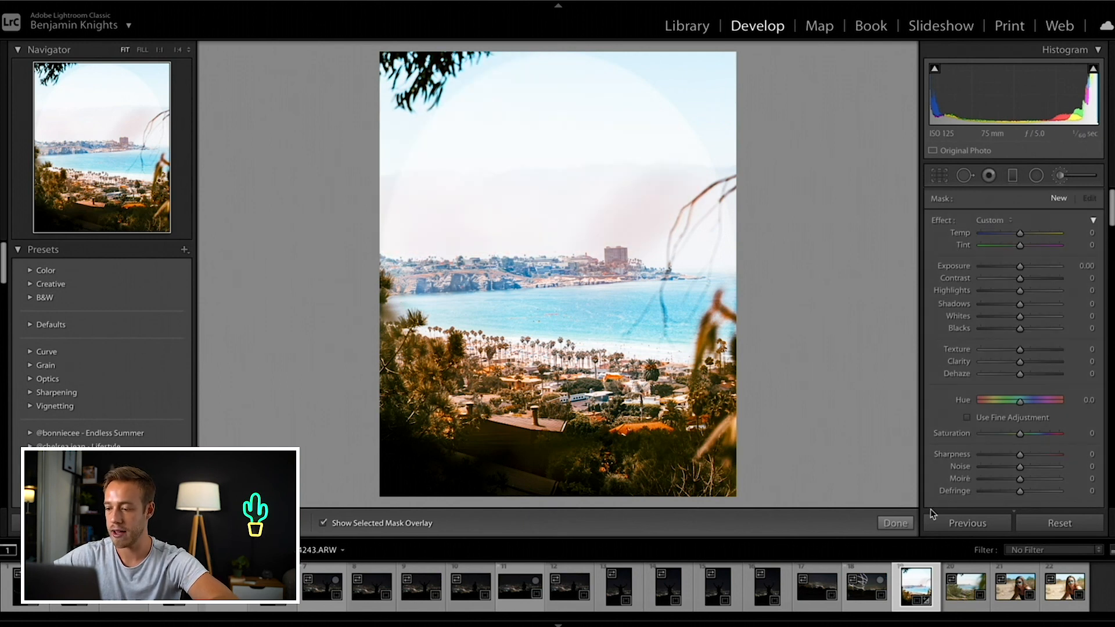
pyautogui.click(895, 523)
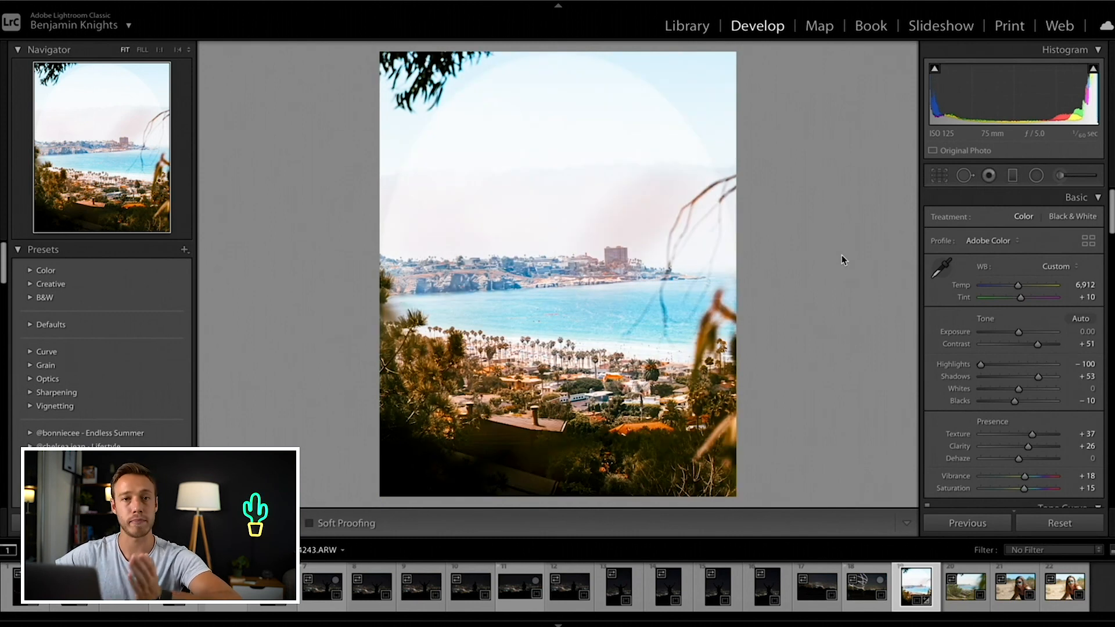
# Step: Compare the edited bay photo with its unedited version and return to the edited view
pyautogui.press('\\')
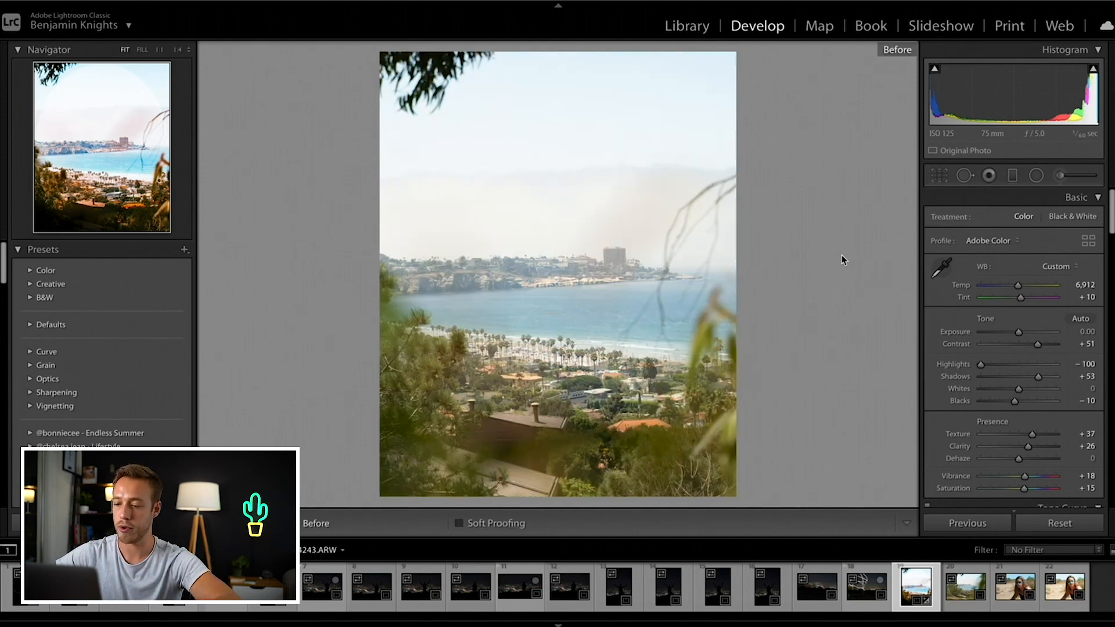
pyautogui.press('\\')
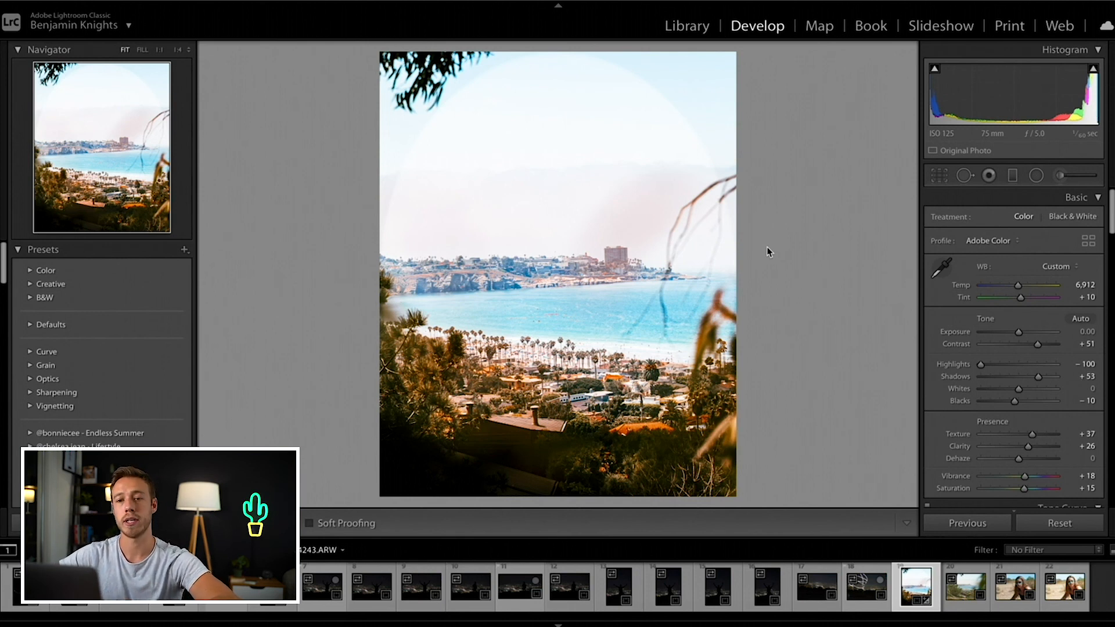
# Step: Start exporting the edited bay photo to the hard drive and choose the Assets folder as its destination
pyautogui.click(129, 1)
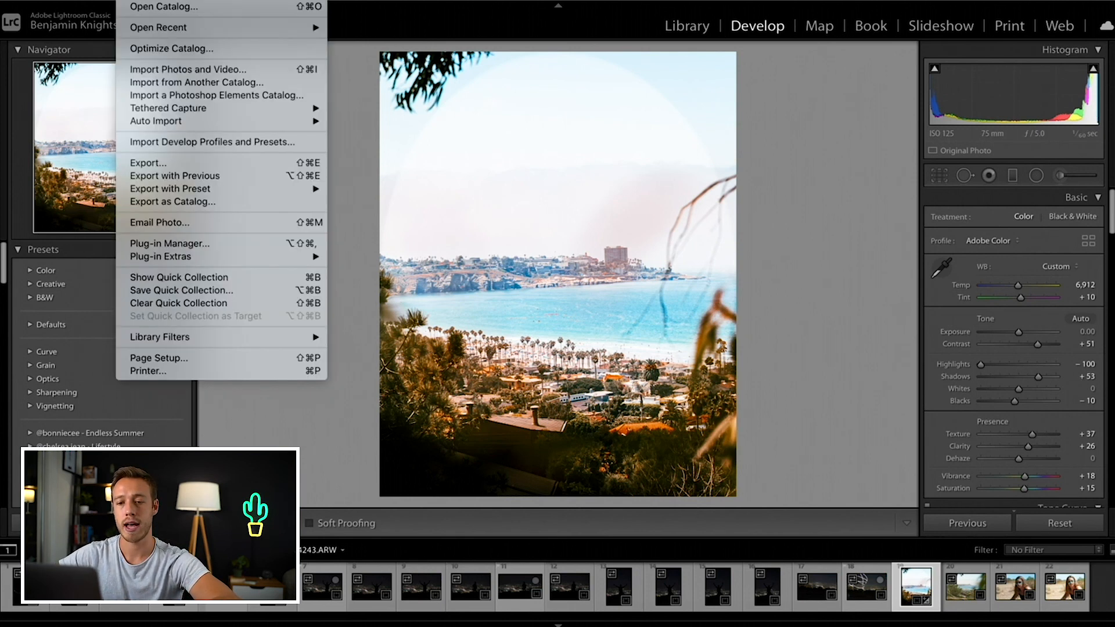
pyautogui.click(149, 164)
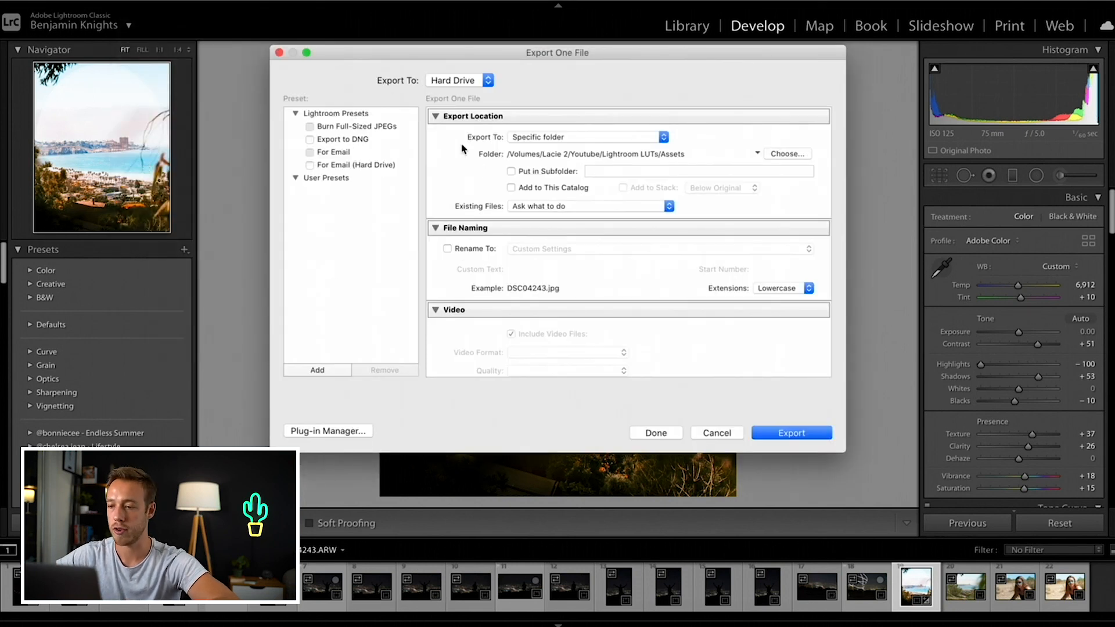
pyautogui.click(787, 154)
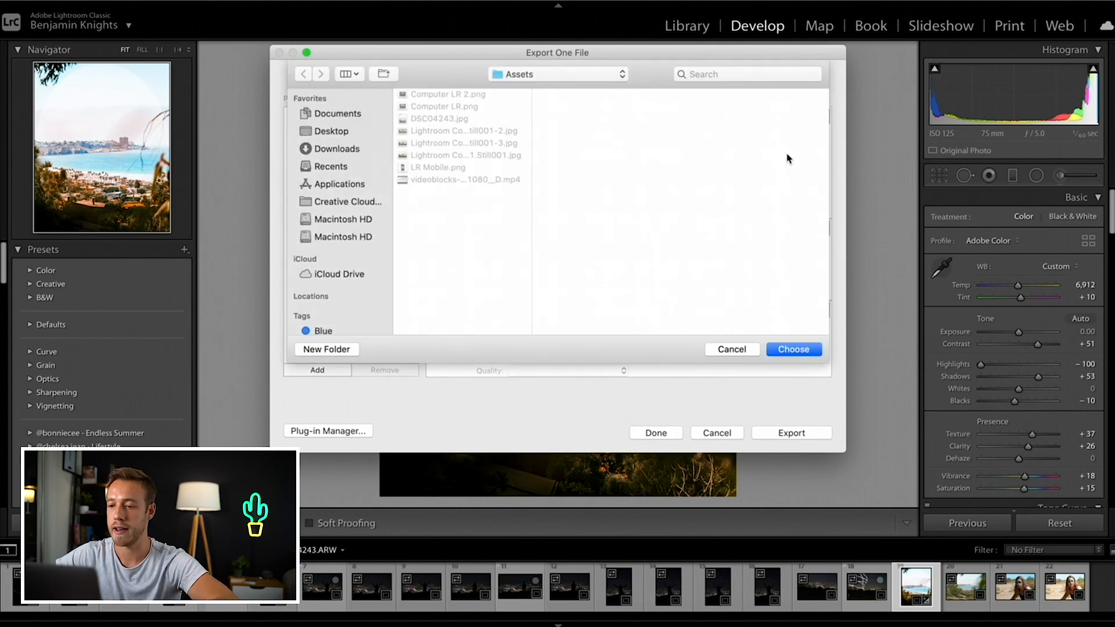
pyautogui.press('Return')
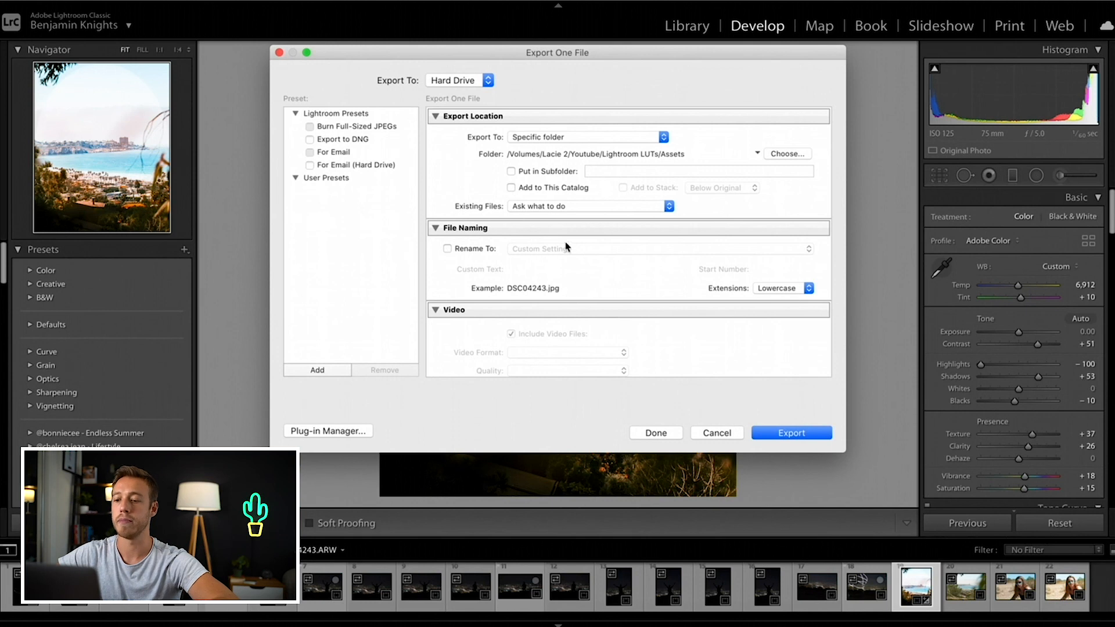
pyautogui.scroll(-3, 568, 246)
pyautogui.scroll(3, 570, 283)
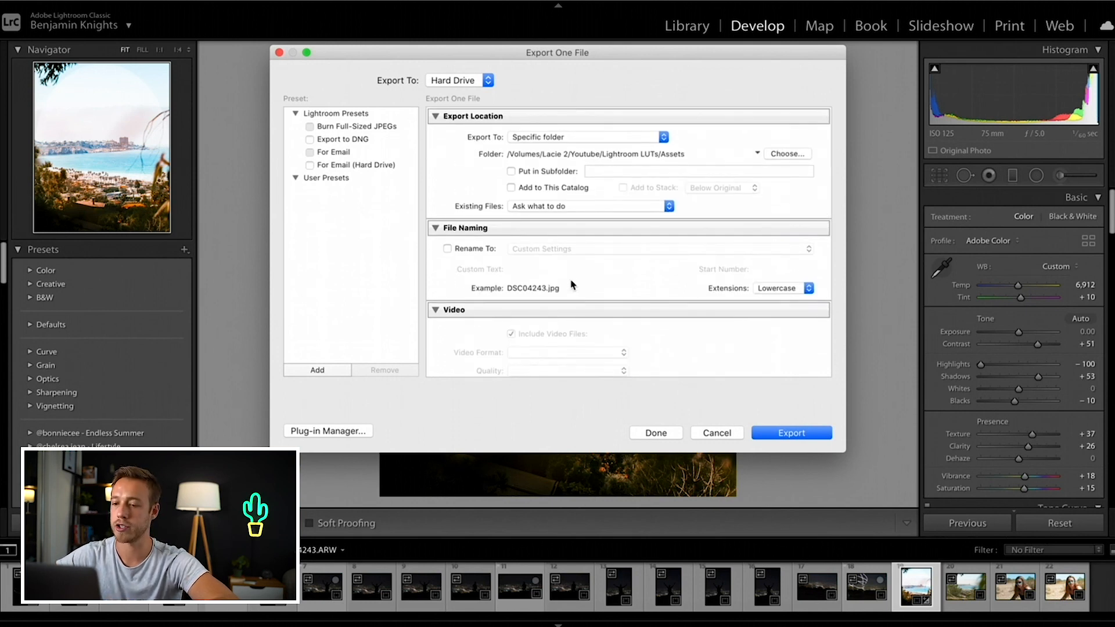
# Step: Set the export to JPEG at quality 100 and try the 100 K file size limit
pyautogui.scroll(-5, 571, 284)
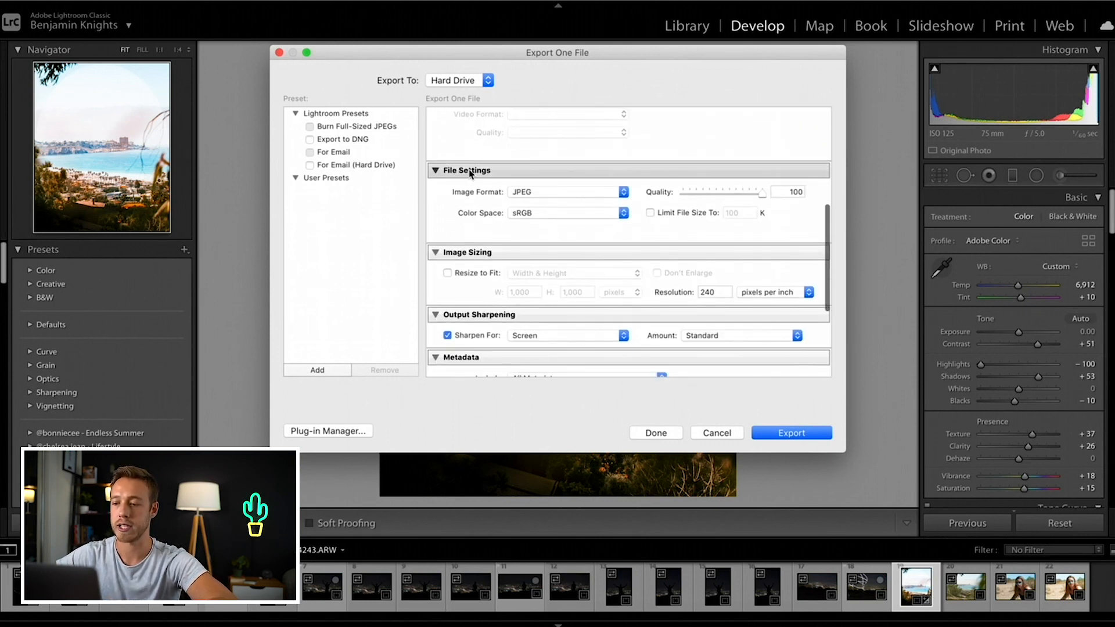
pyautogui.click(586, 192)
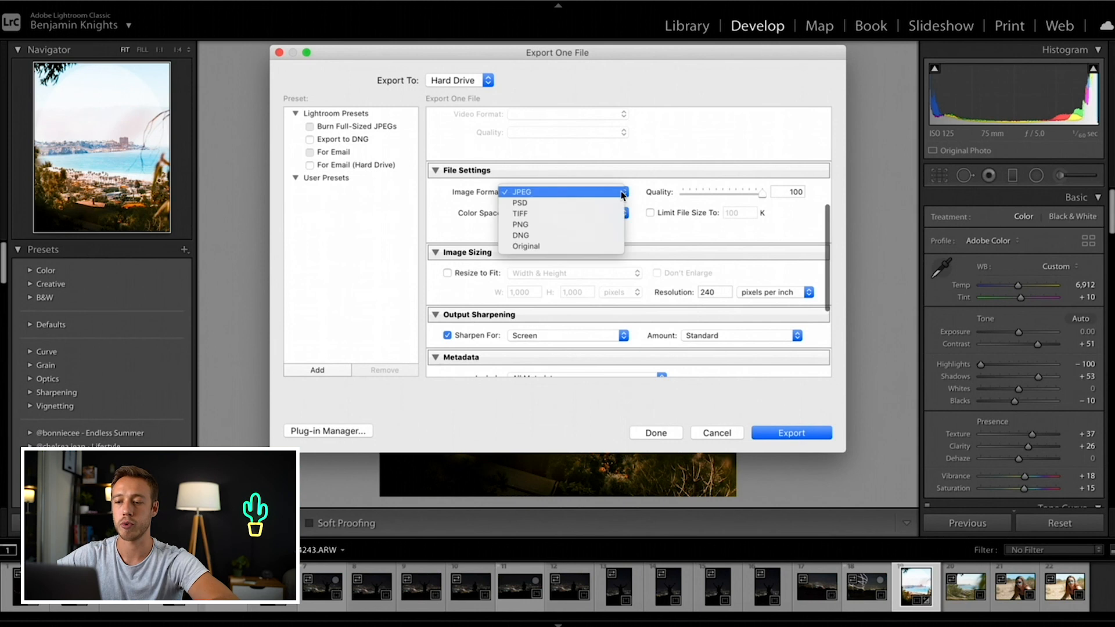
pyautogui.click(513, 195)
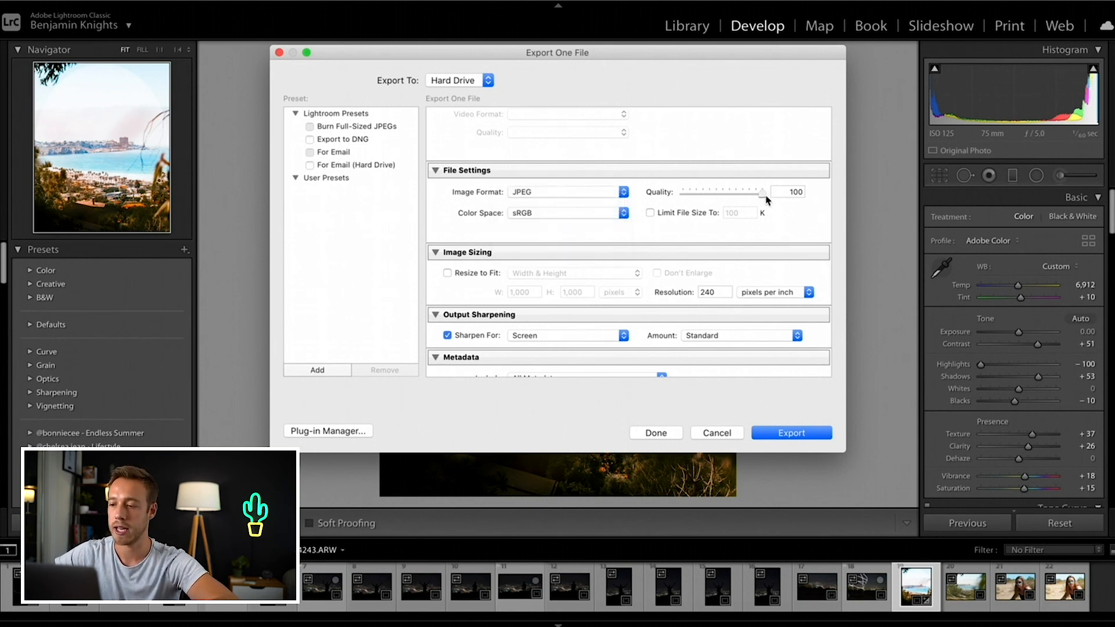
pyautogui.moveTo(762, 193)
pyautogui.mouseDown()
pyautogui.moveTo(682, 196)
pyautogui.moveTo(772, 204)
pyautogui.mouseUp()
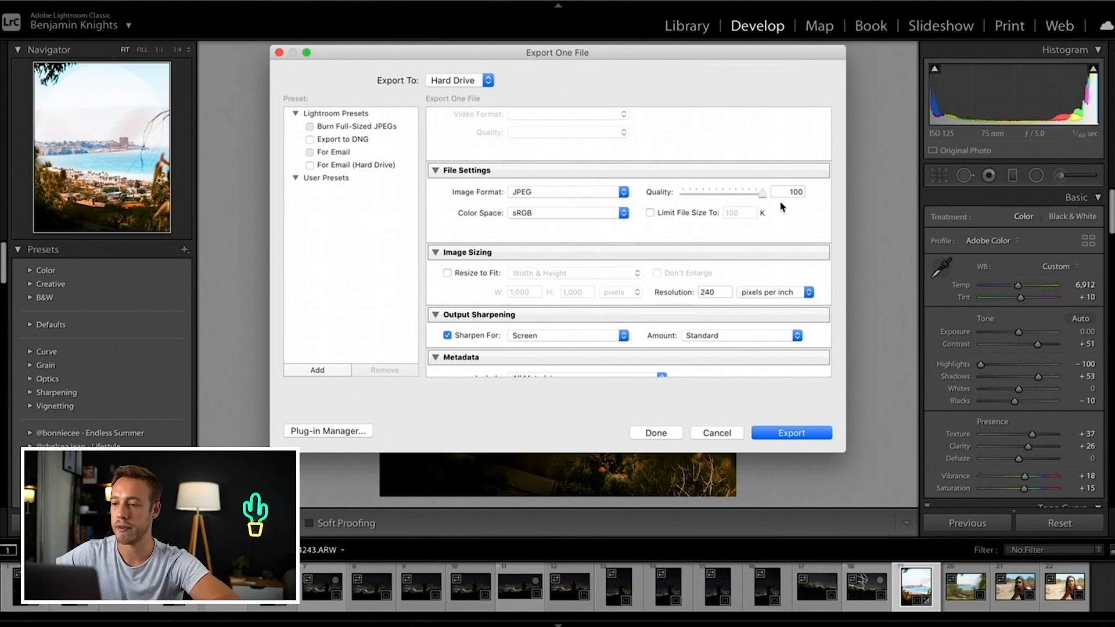
pyautogui.click(649, 213)
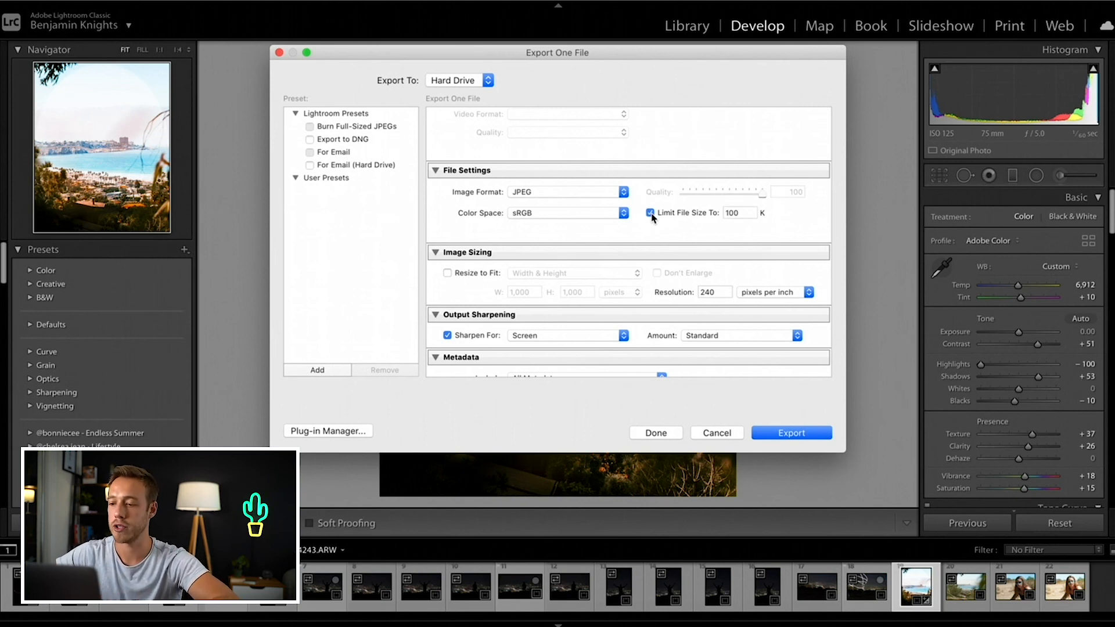
# Step: Keep the export's image resolution at 240 pixels per inch
pyautogui.scroll(-5, 472, 166)
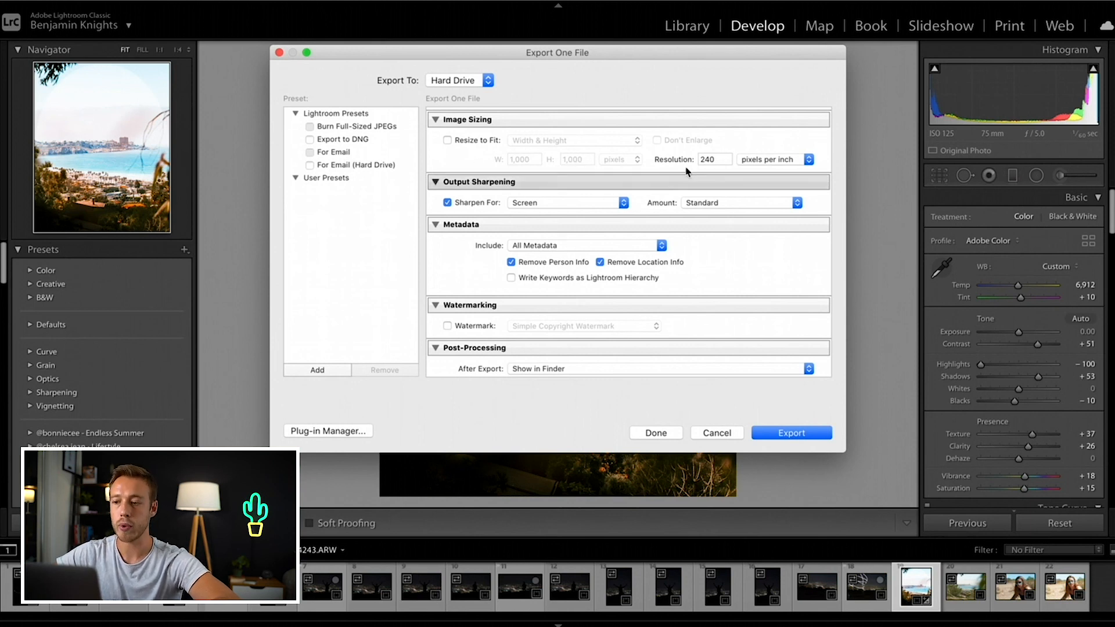
pyautogui.click(721, 158)
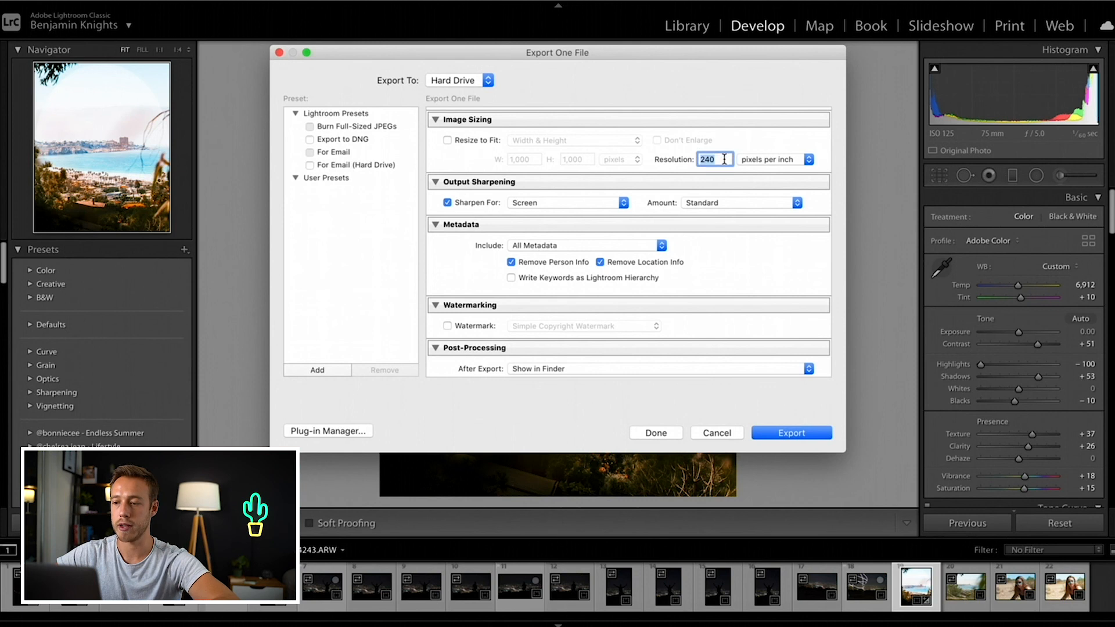
pyautogui.click(757, 159)
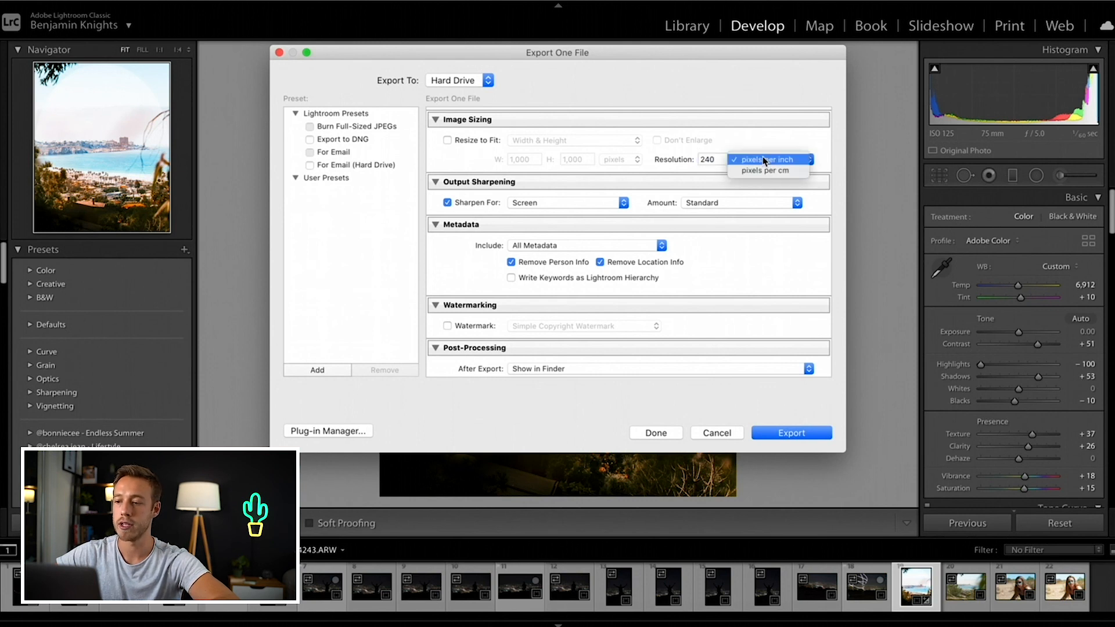
pyautogui.click(796, 138)
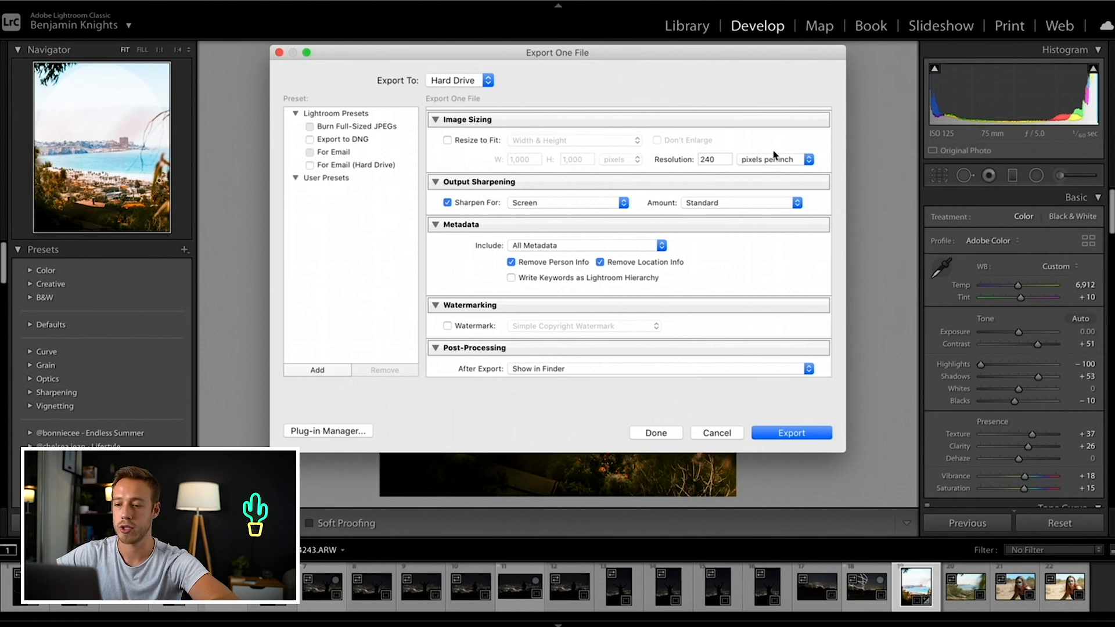
# Step: Keep output sharpening enabled for Screen with the Standard amount
pyautogui.click(447, 203)
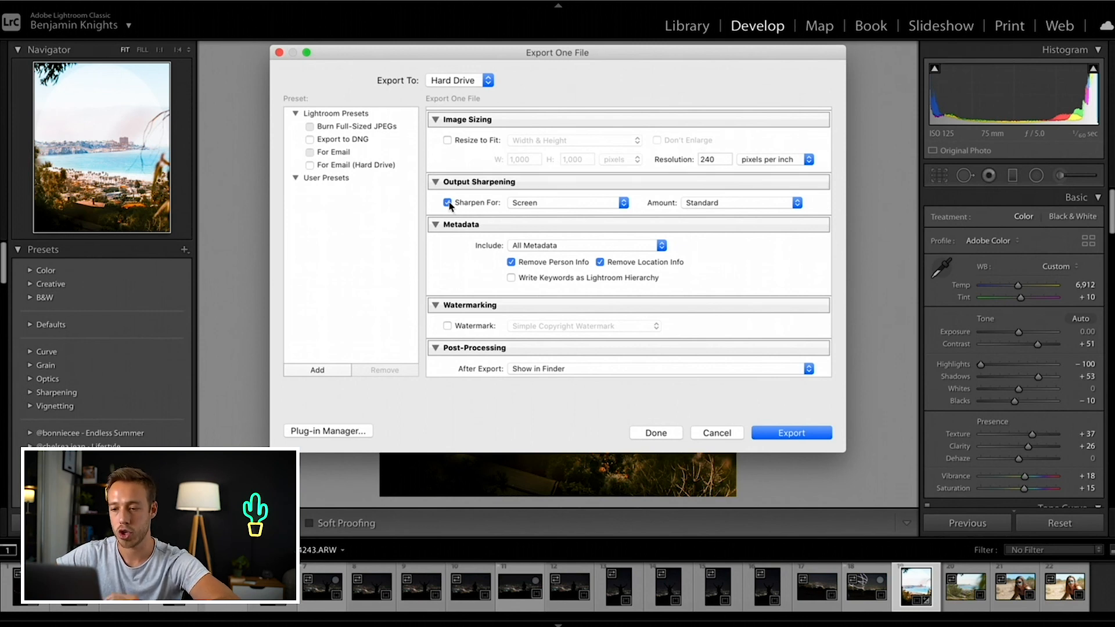
pyautogui.click(448, 203)
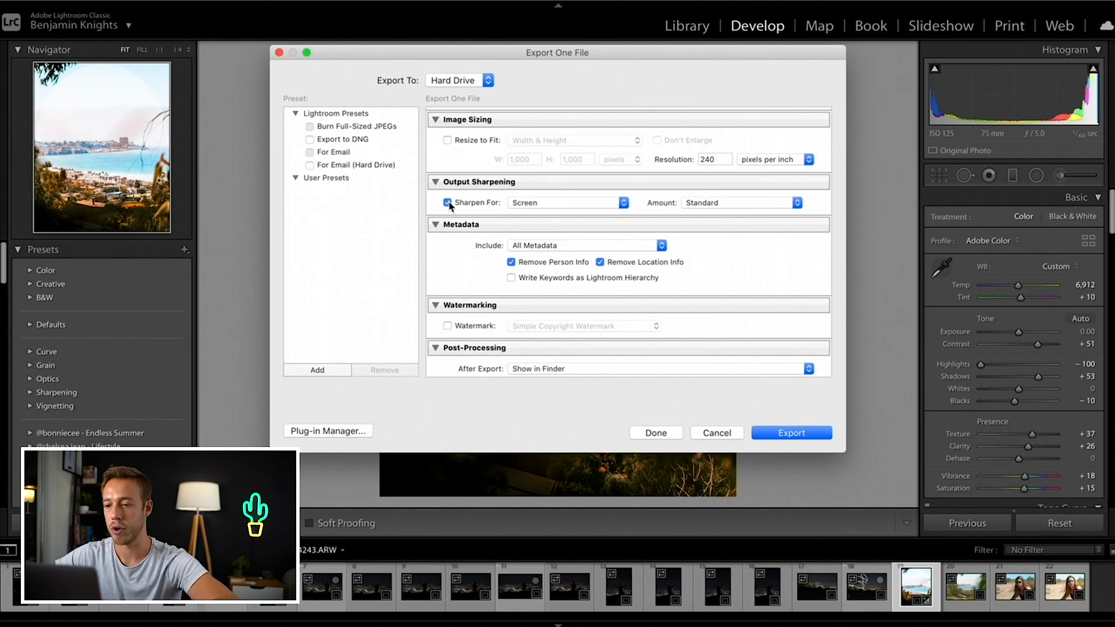
pyautogui.click(569, 204)
pyautogui.click(560, 204)
pyautogui.click(721, 204)
pyautogui.click(722, 203)
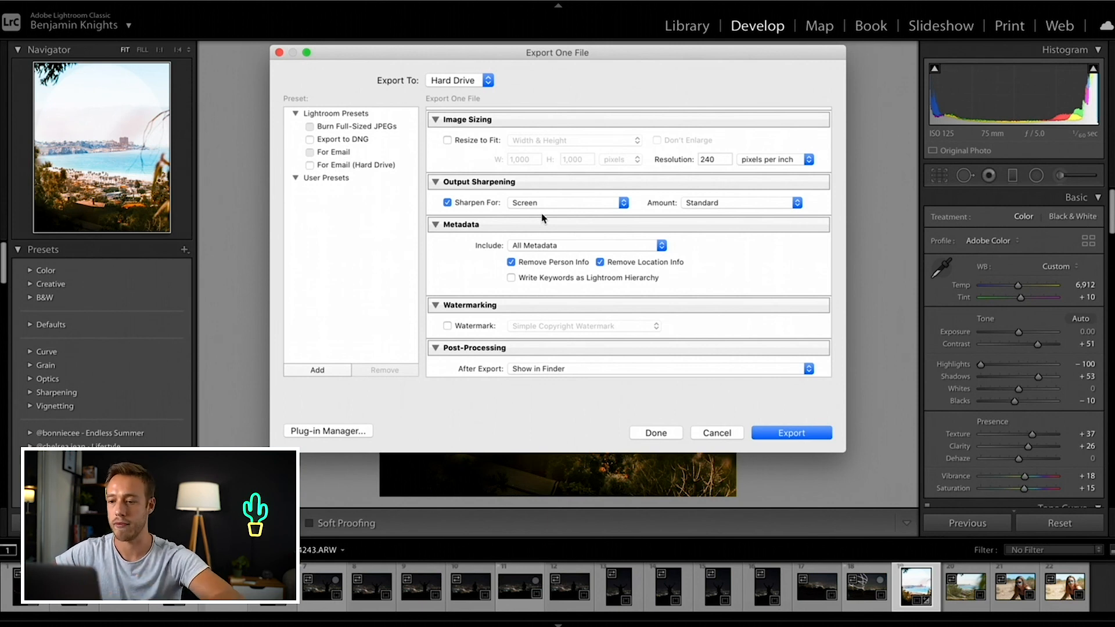
# Step: Export the photo with Show in Finder as the after-export action and preview the resulting DSC04243.jpg
pyautogui.scroll(-2, 451, 232)
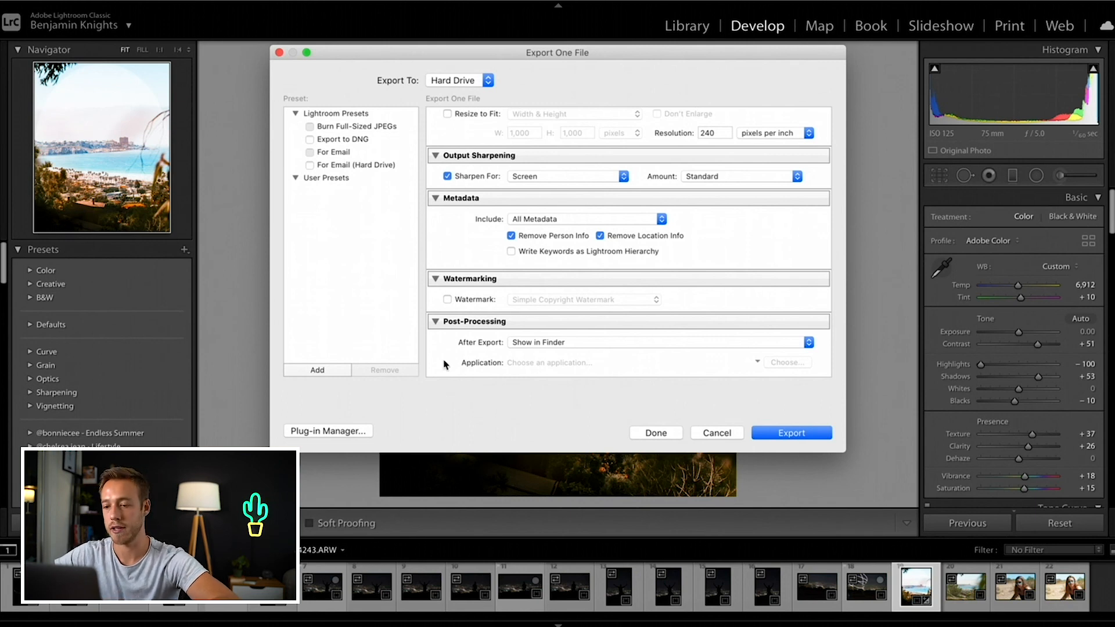
pyautogui.click(603, 344)
pyautogui.click(582, 343)
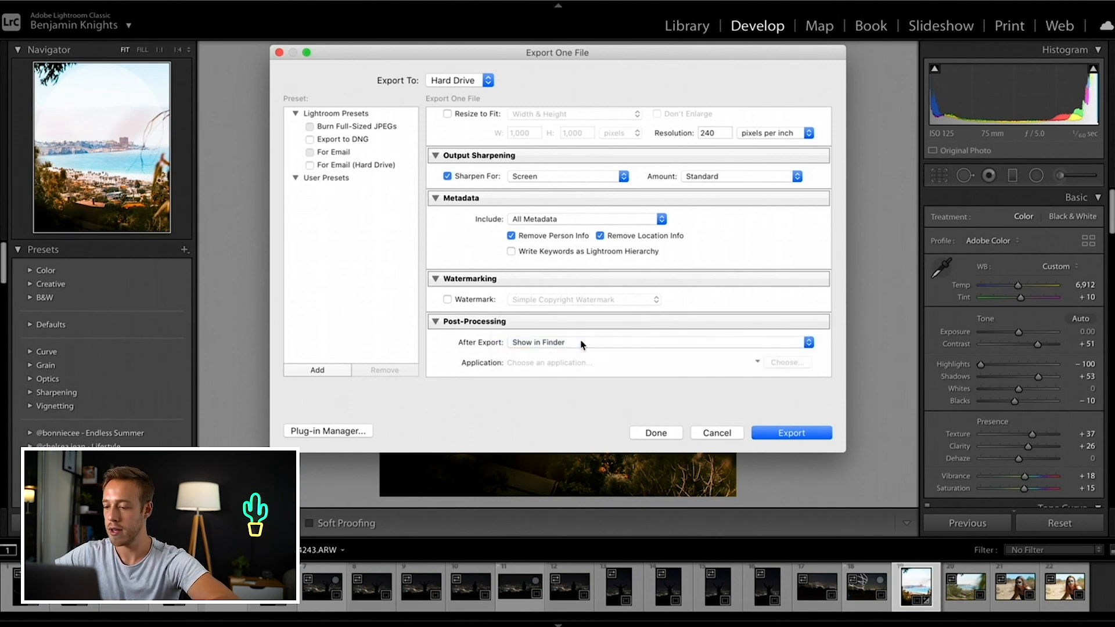
pyautogui.click(811, 433)
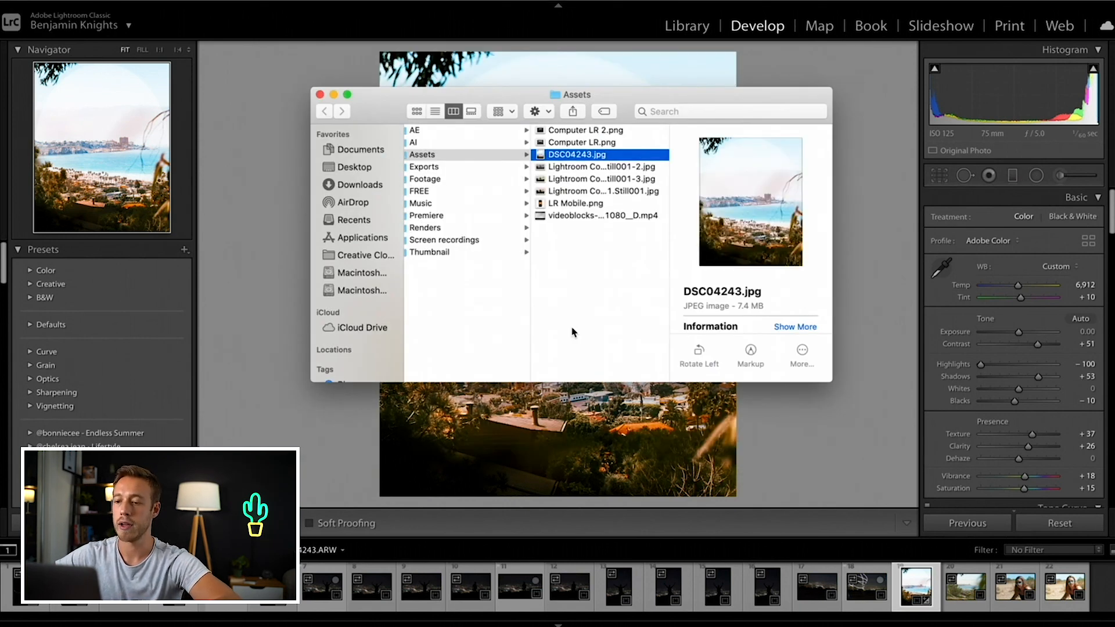
pyautogui.press('space')
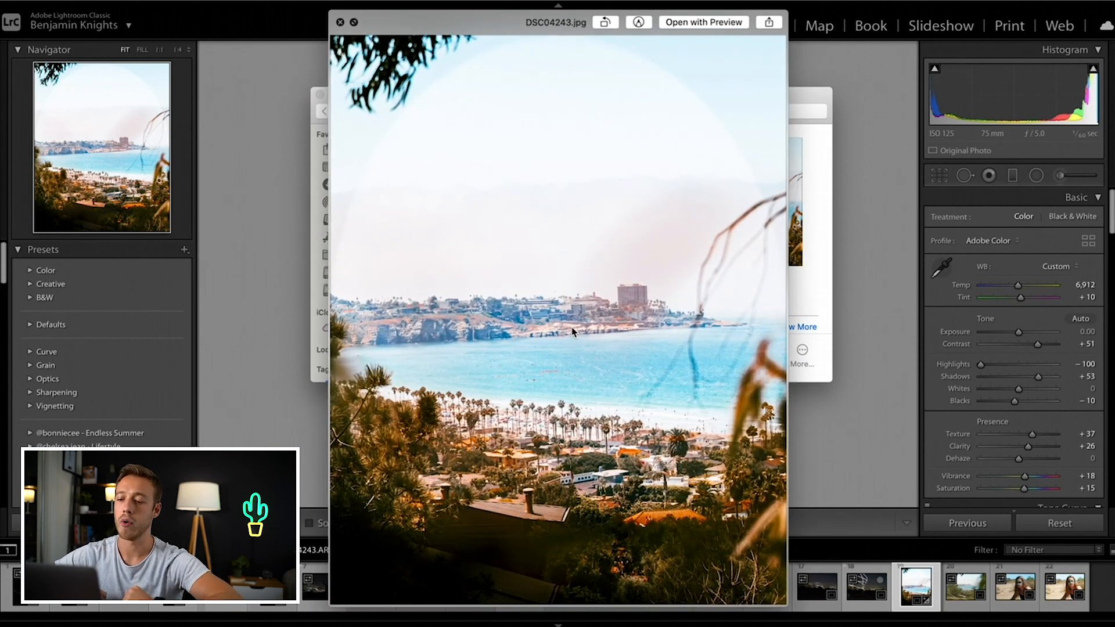